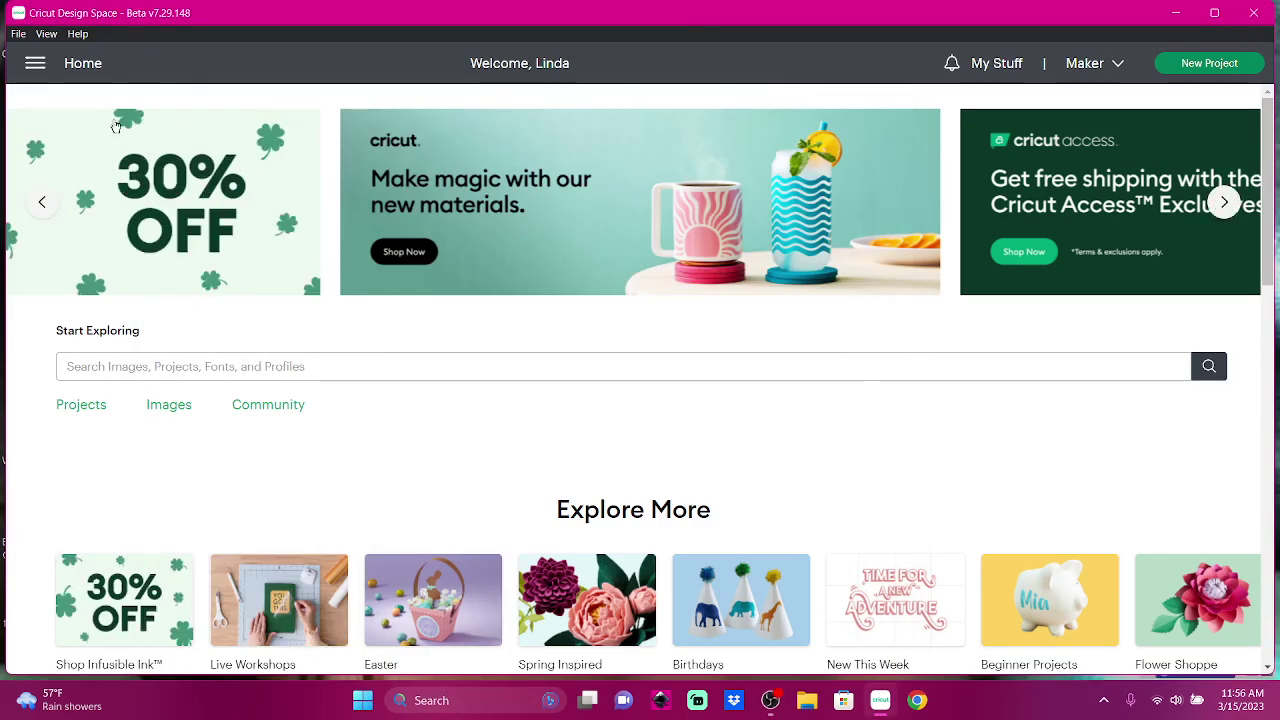
Start a new, untitled blank Canvas project from the main side menu.
{"action": "left_click", "coordinate": [35, 63]}
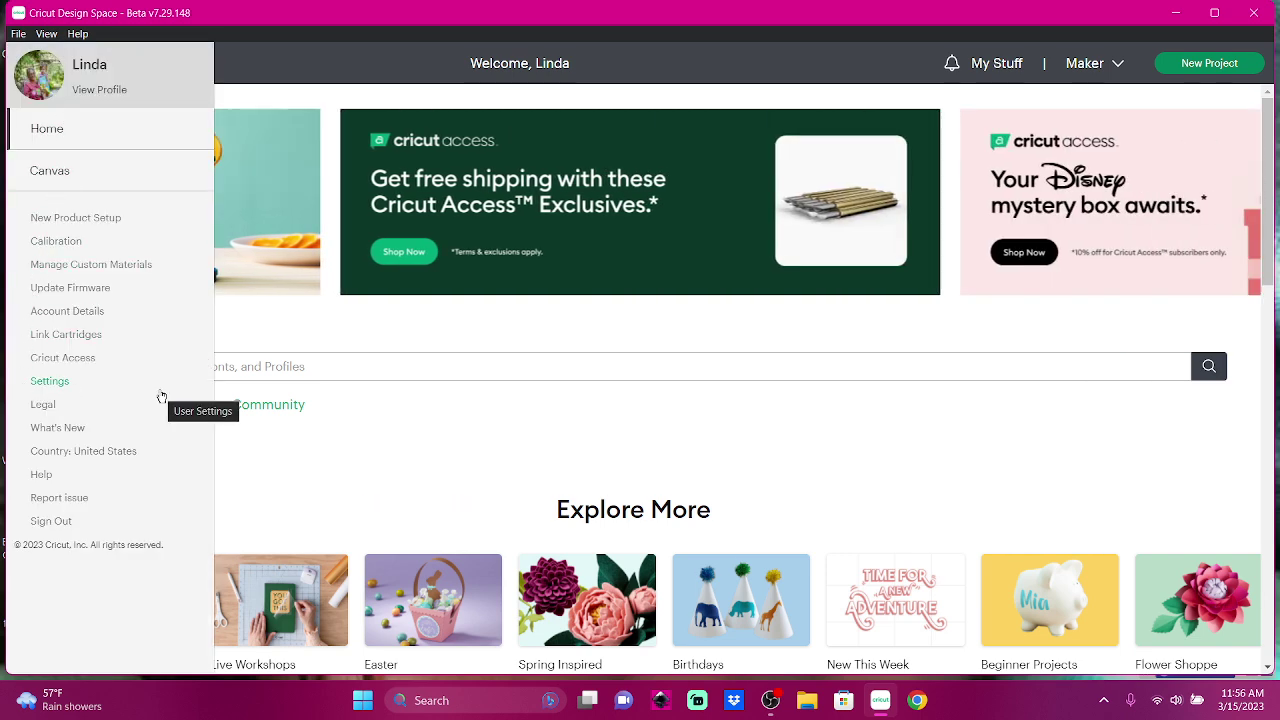
{"action": "left_click", "coordinate": [38, 171]}
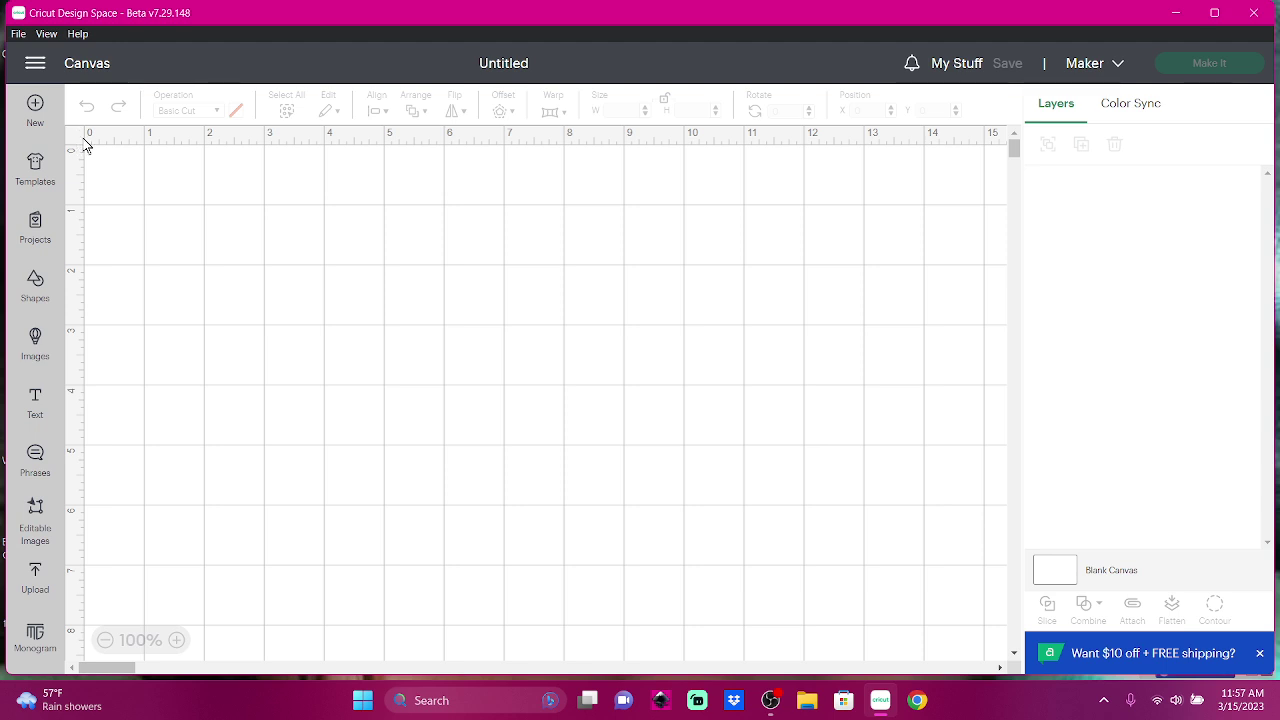
Add a text object and replace its placeholder with the three-word name.
{"action": "left_click", "coordinate": [38, 400]}
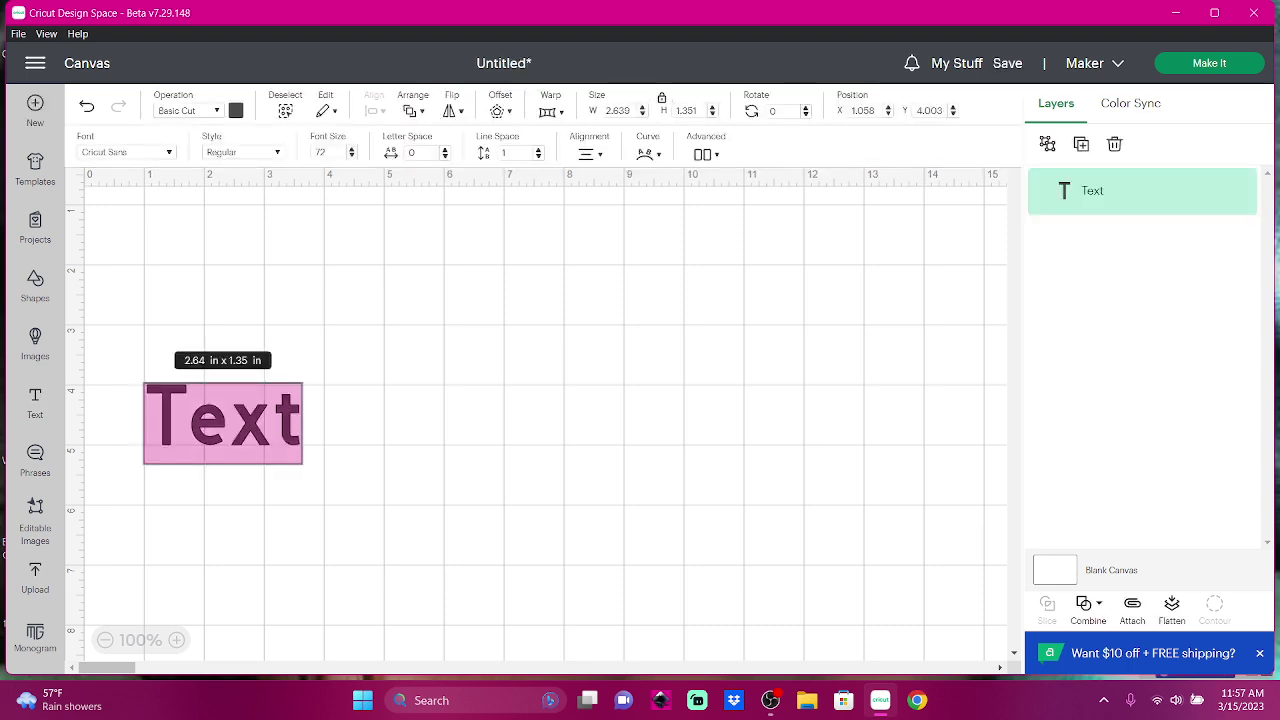
{"action": "type", "text": "Linda T"}
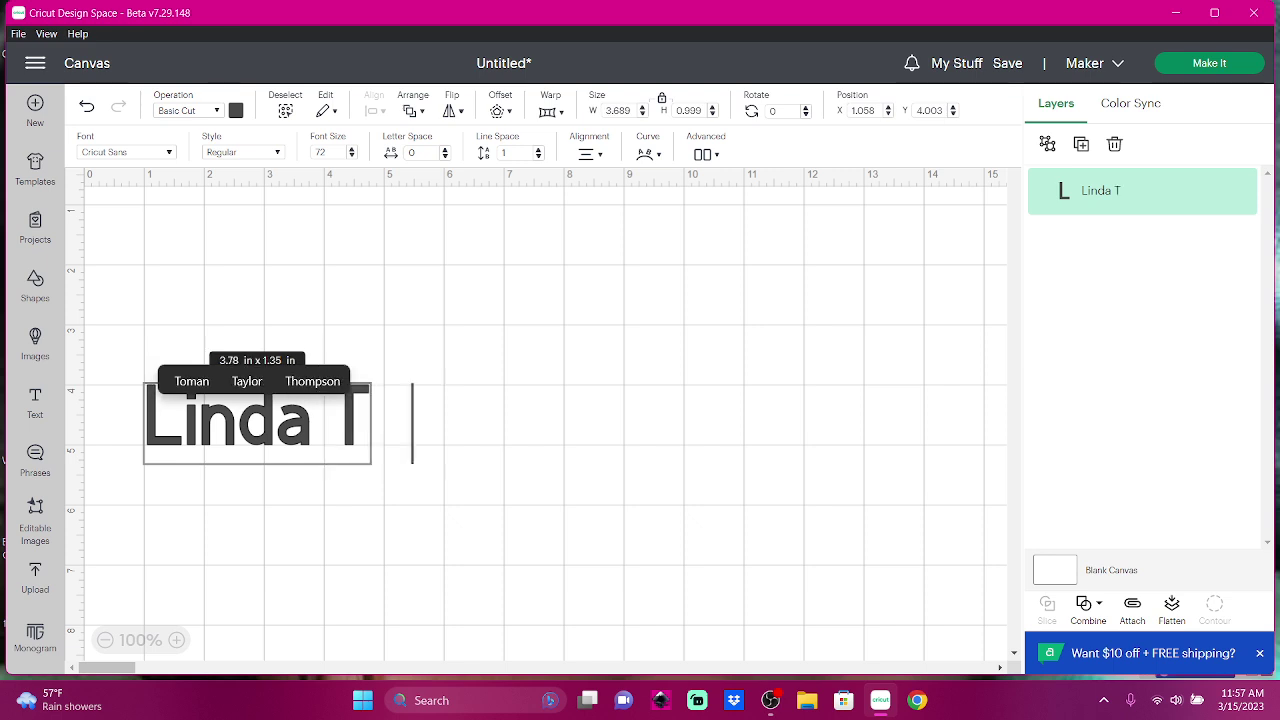
{"action": "type", "text": "oman Cr"}
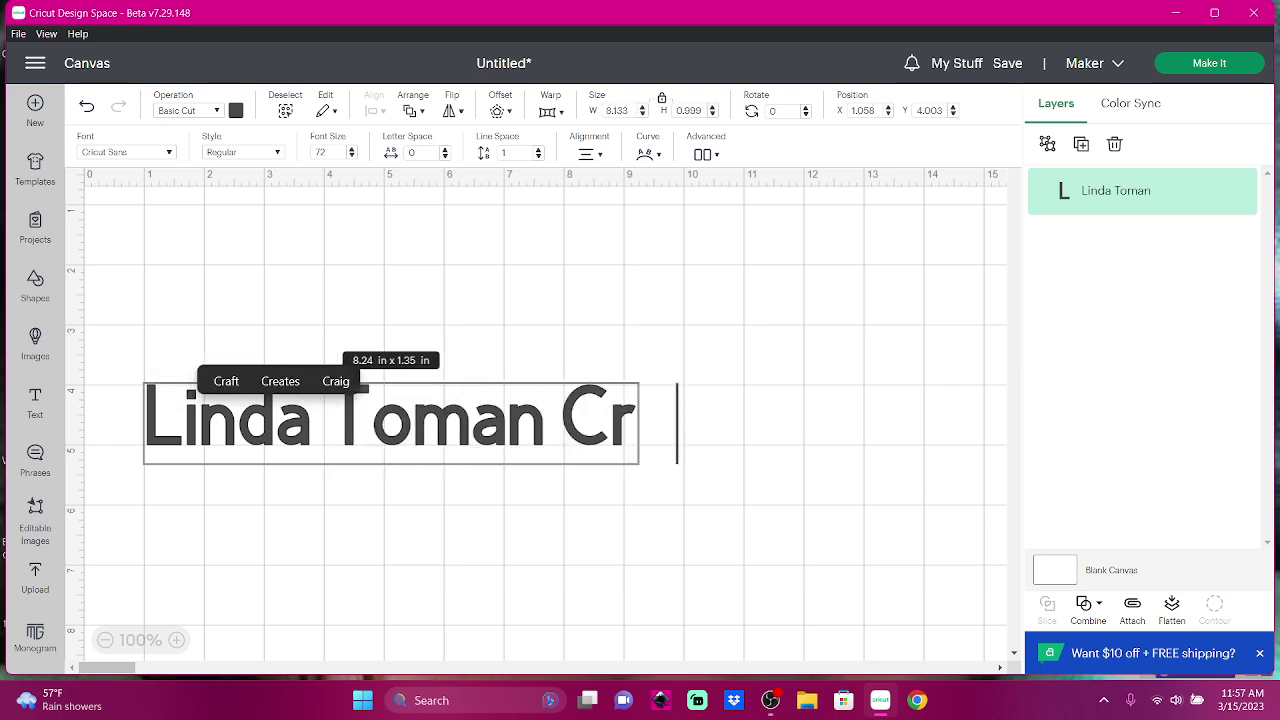
{"action": "type", "text": "eates"}
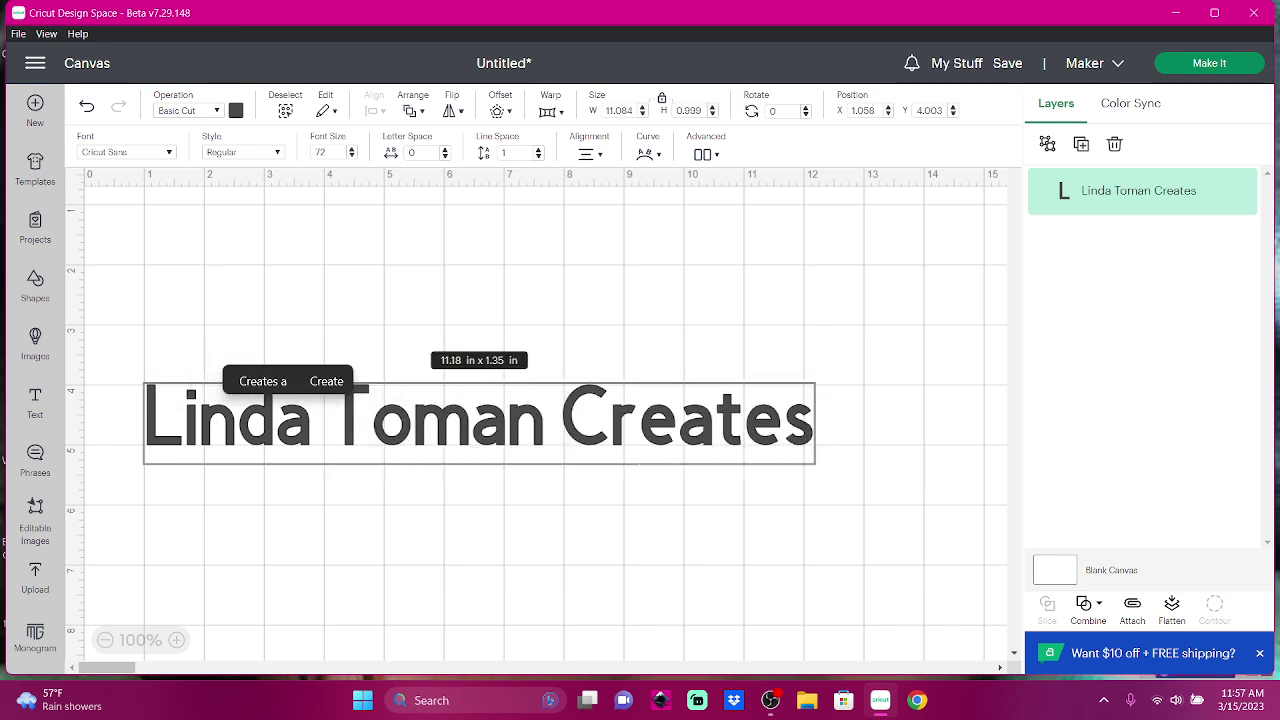
Set the name text to Print Then Cut and fill it with the pink print pattern.
{"action": "left_click", "coordinate": [222, 111]}
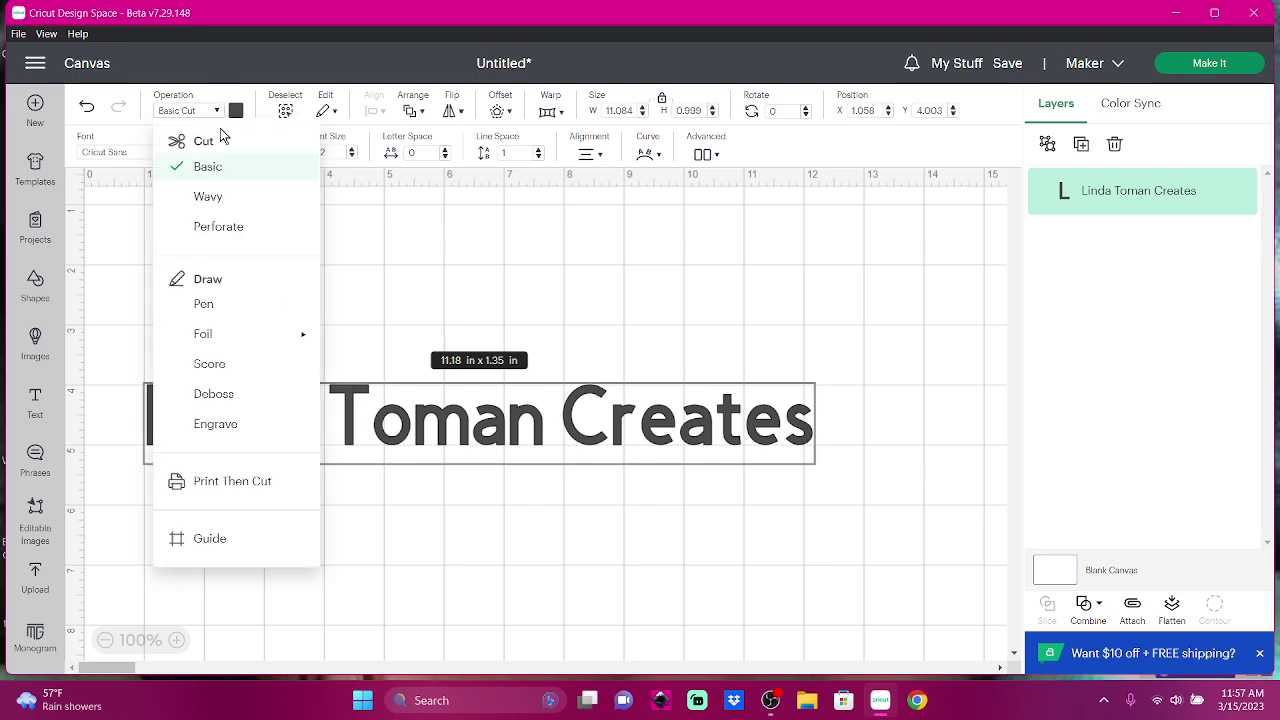
{"action": "left_click", "coordinate": [236, 483]}
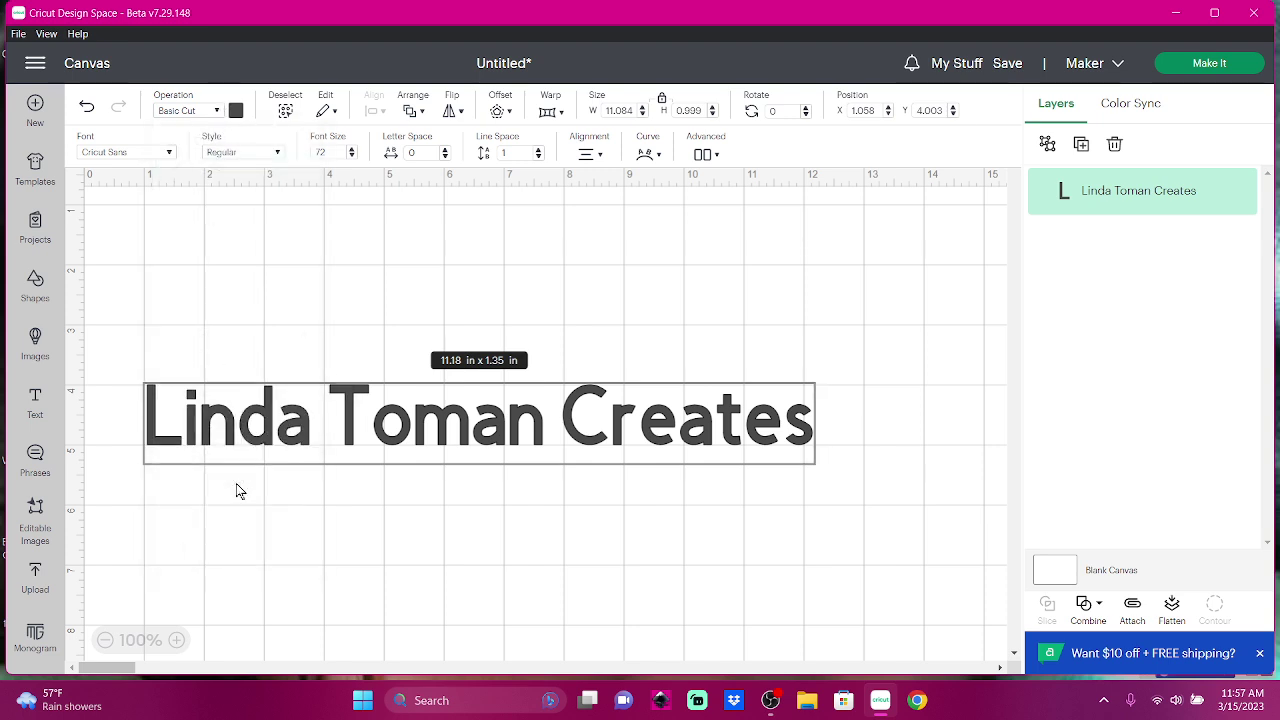
{"action": "left_click", "coordinate": [238, 116]}
{"action": "left_click", "coordinate": [282, 188]}
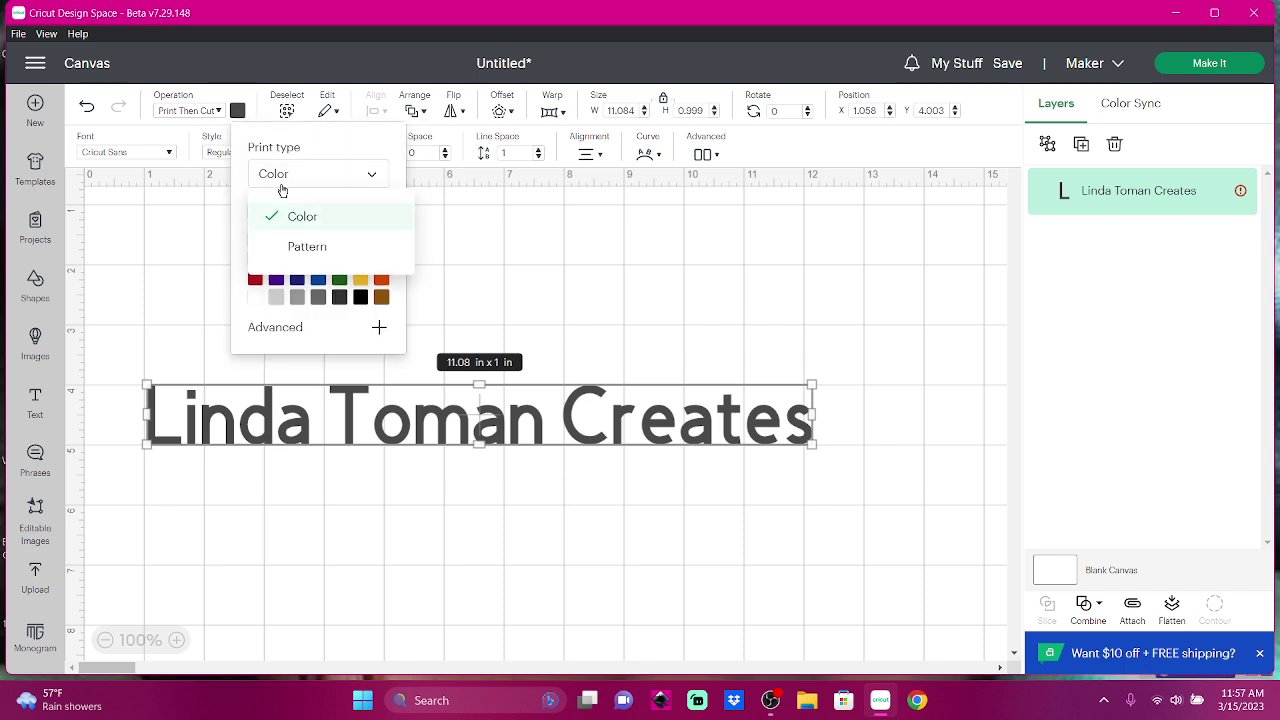
{"action": "left_click", "coordinate": [305, 248]}
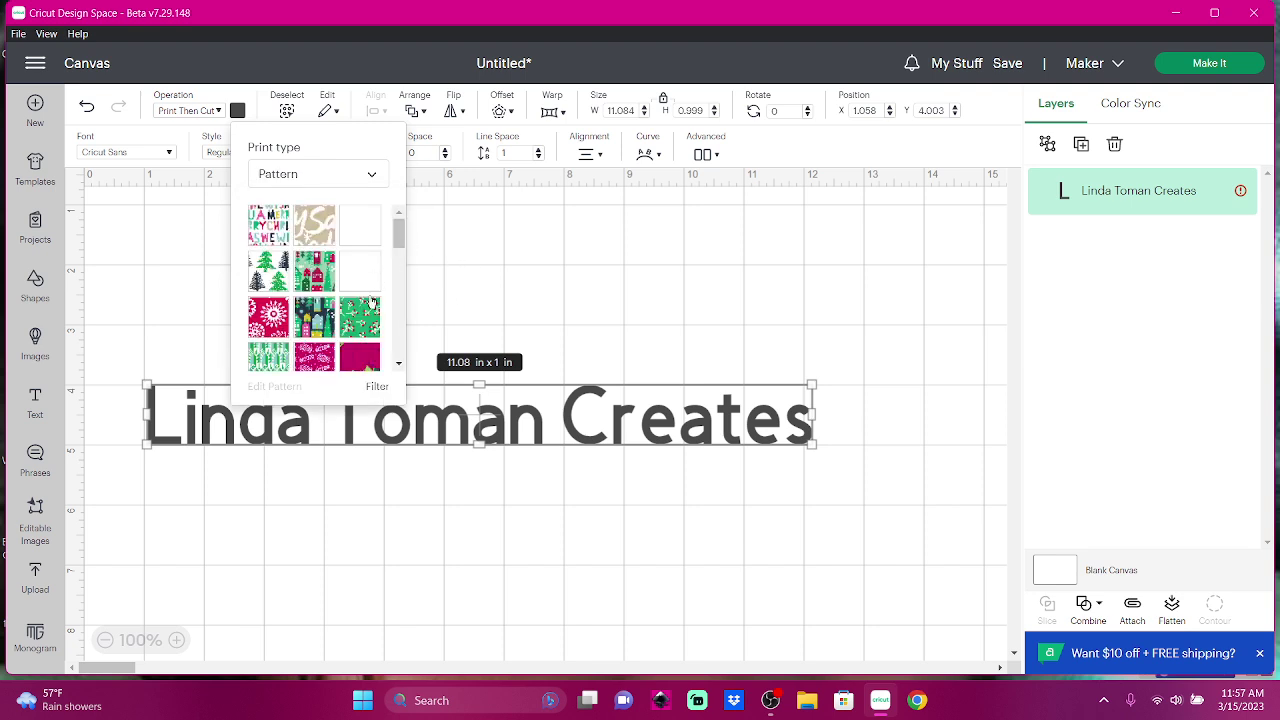
{"action": "left_click", "coordinate": [312, 356]}
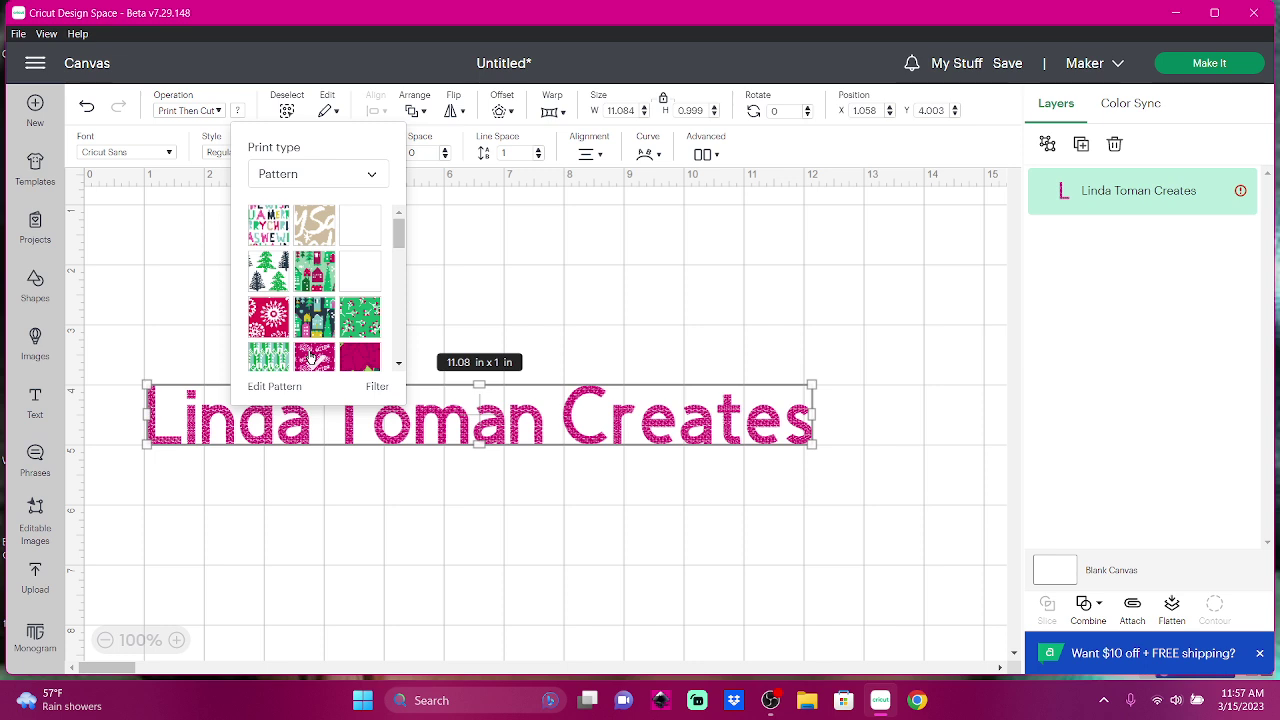
{"action": "left_click", "coordinate": [809, 439]}
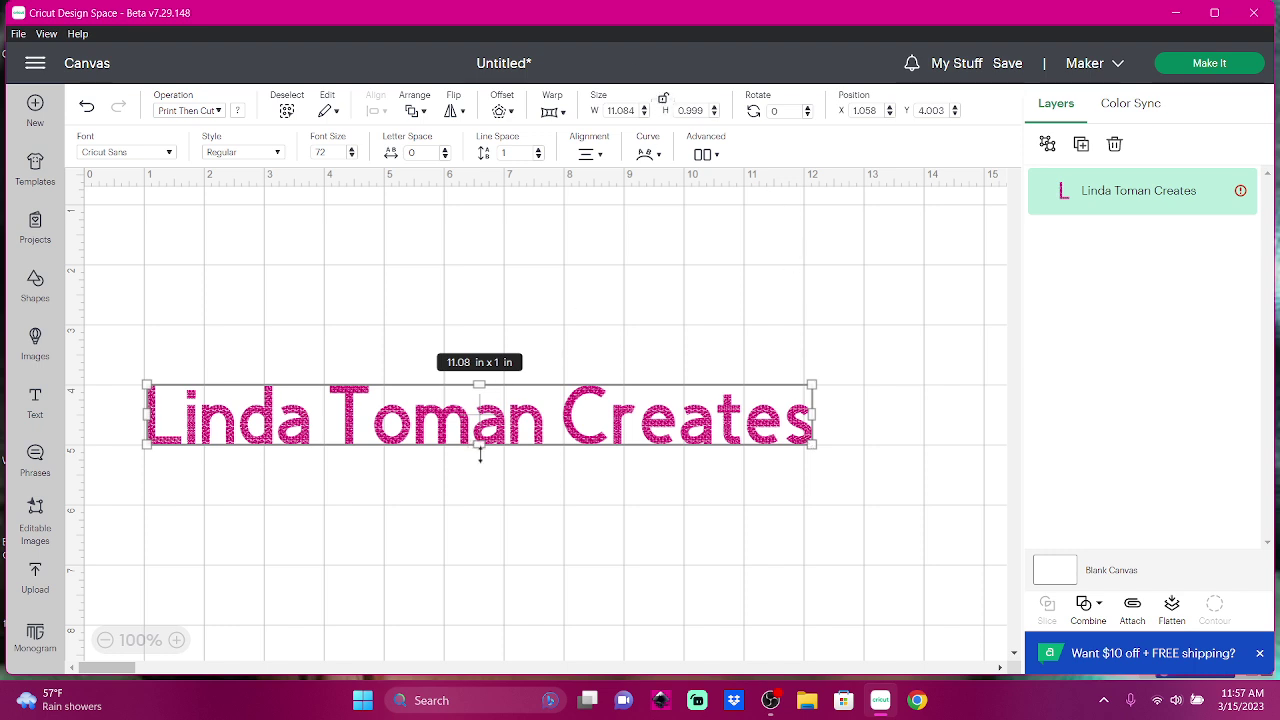
Resize the text box to about 7.5 in wide so the name wraps, then move it higher.
{"action": "left_click_drag", "start_coordinate": [479, 447], "coordinate": [474, 571]}
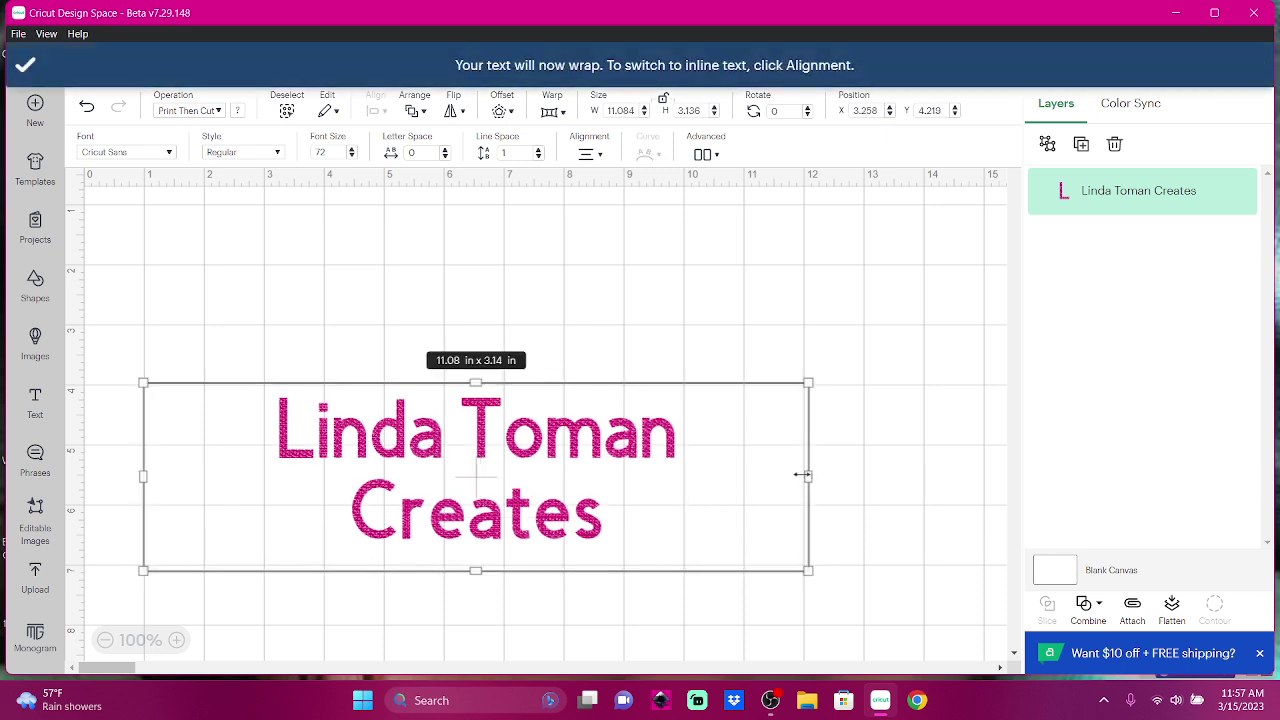
{"action": "left_click_drag", "start_coordinate": [800, 475], "coordinate": [595, 448]}
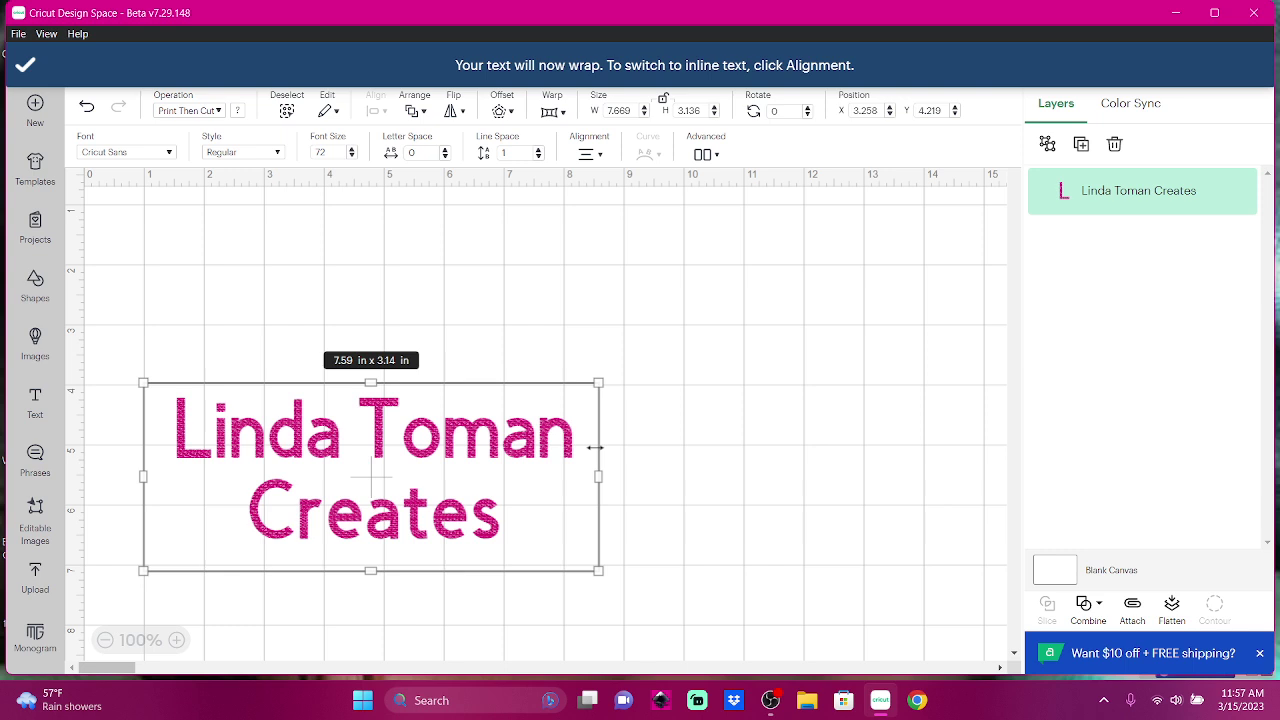
{"action": "mouse_move", "coordinate": [336, 524]}
{"action": "left_mouse_down"}
{"action": "mouse_move", "coordinate": [421, 433]}
{"action": "mouse_move", "coordinate": [468, 416]}
{"action": "left_mouse_up"}
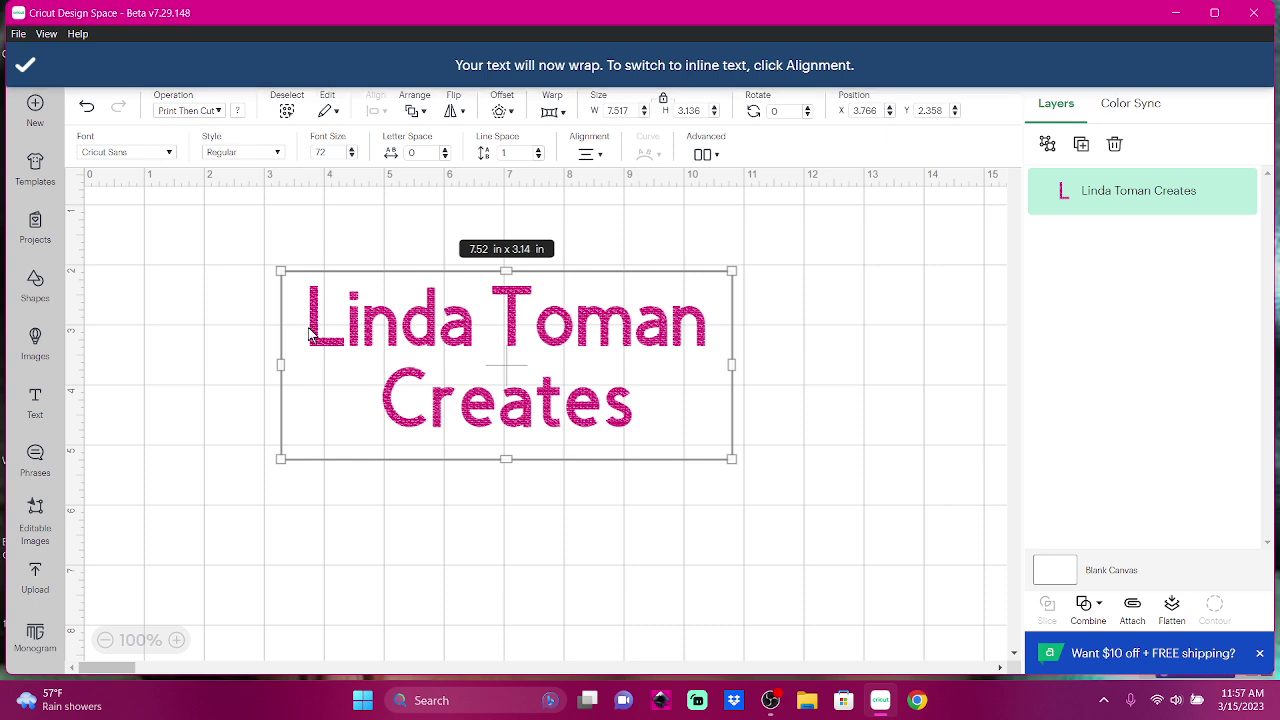
{"action": "left_click_drag", "start_coordinate": [333, 348], "coordinate": [333, 347]}
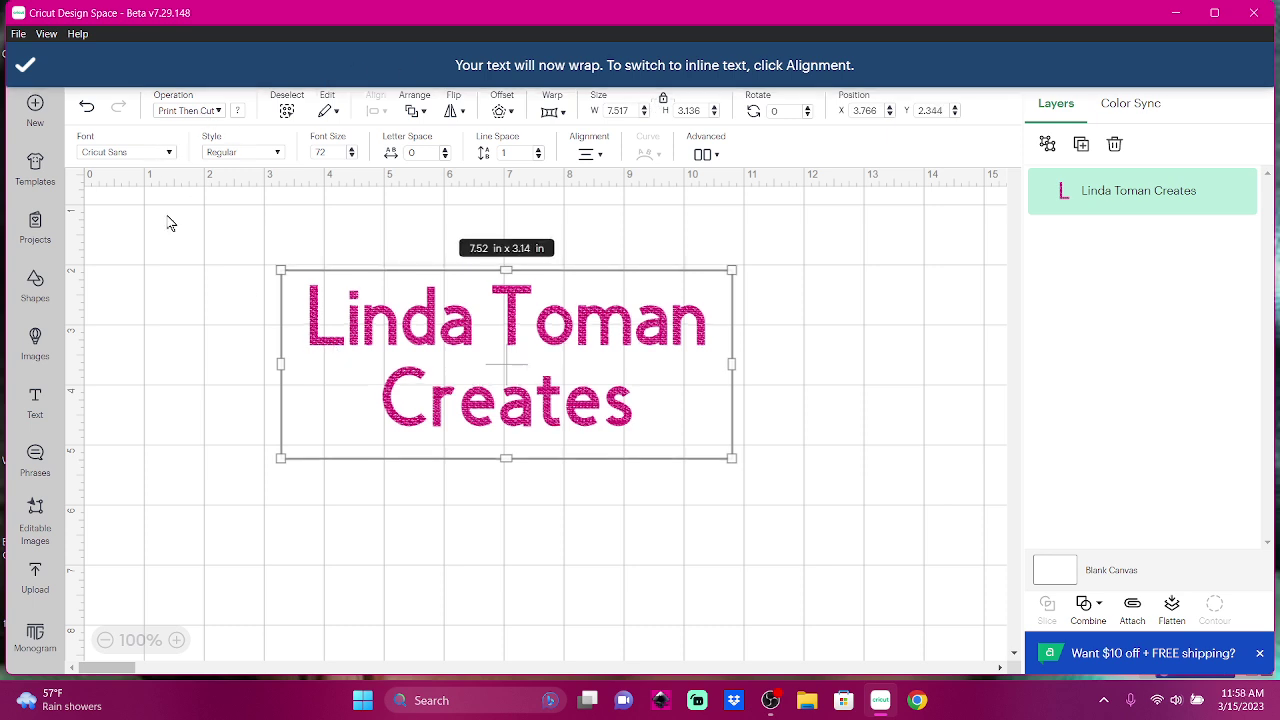
Apply the Decorative Artisual Deco font to the name and move it toward the canvas right.
{"action": "left_click", "coordinate": [171, 156]}
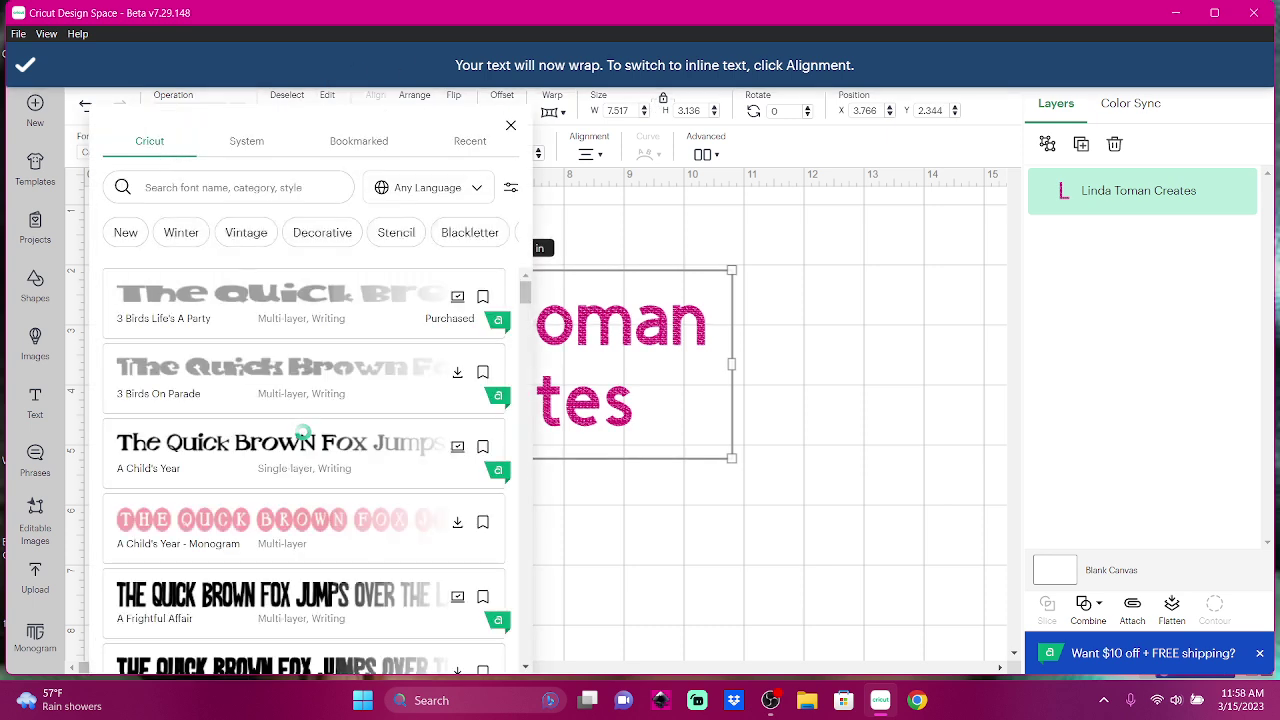
{"action": "left_click", "coordinate": [318, 233]}
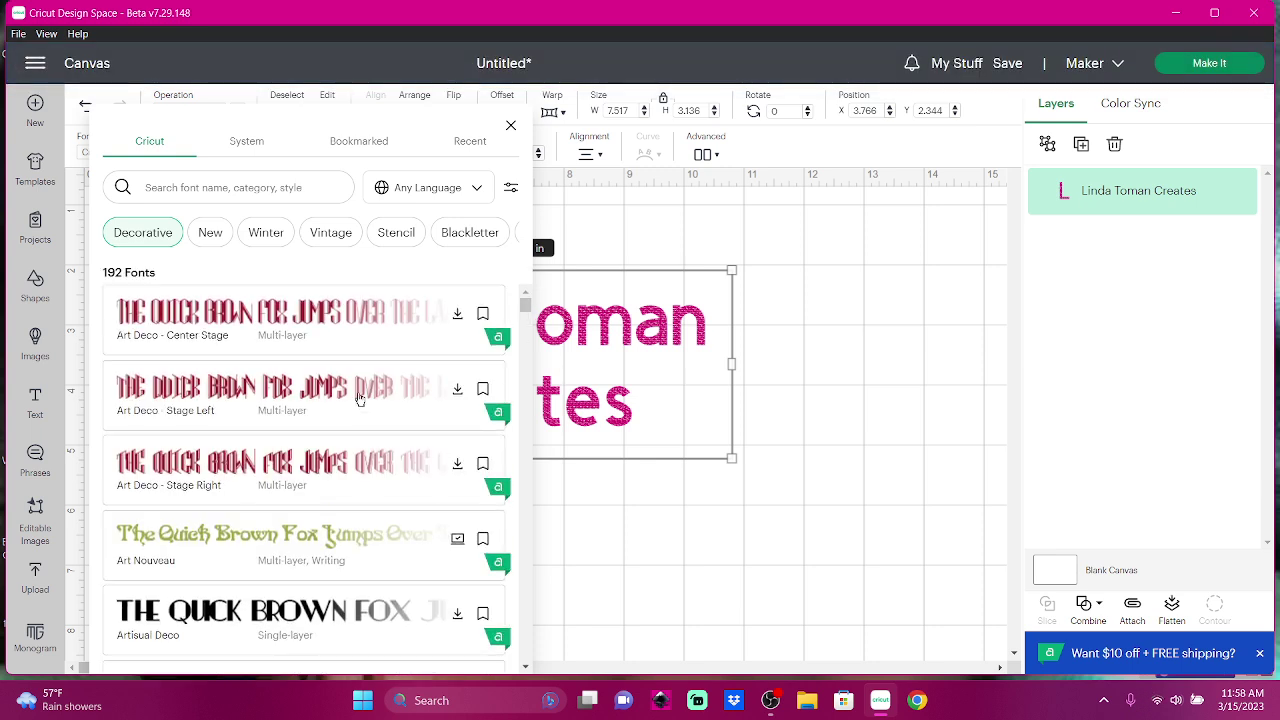
{"action": "scroll", "coordinate": [360, 399], "scroll_direction": "down", "scroll_amount": 3}
{"action": "scroll", "coordinate": [360, 399], "scroll_direction": "down", "scroll_amount": 2}
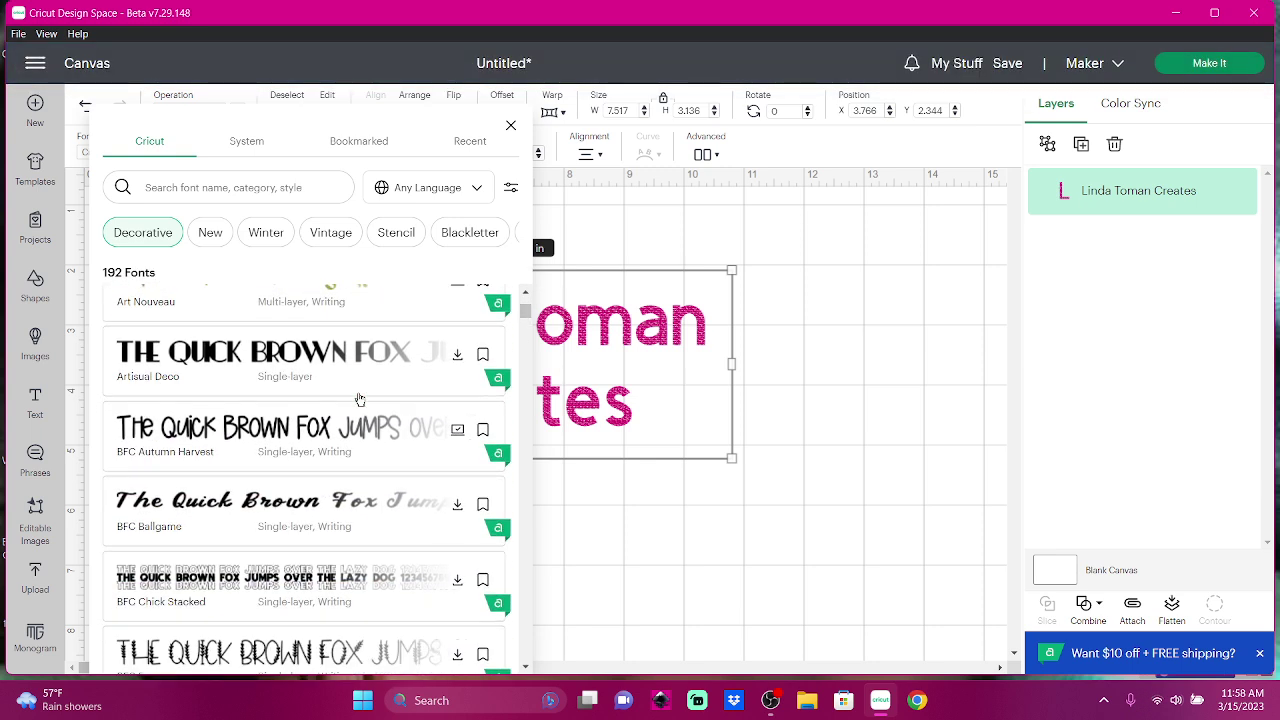
{"action": "left_click", "coordinate": [291, 388]}
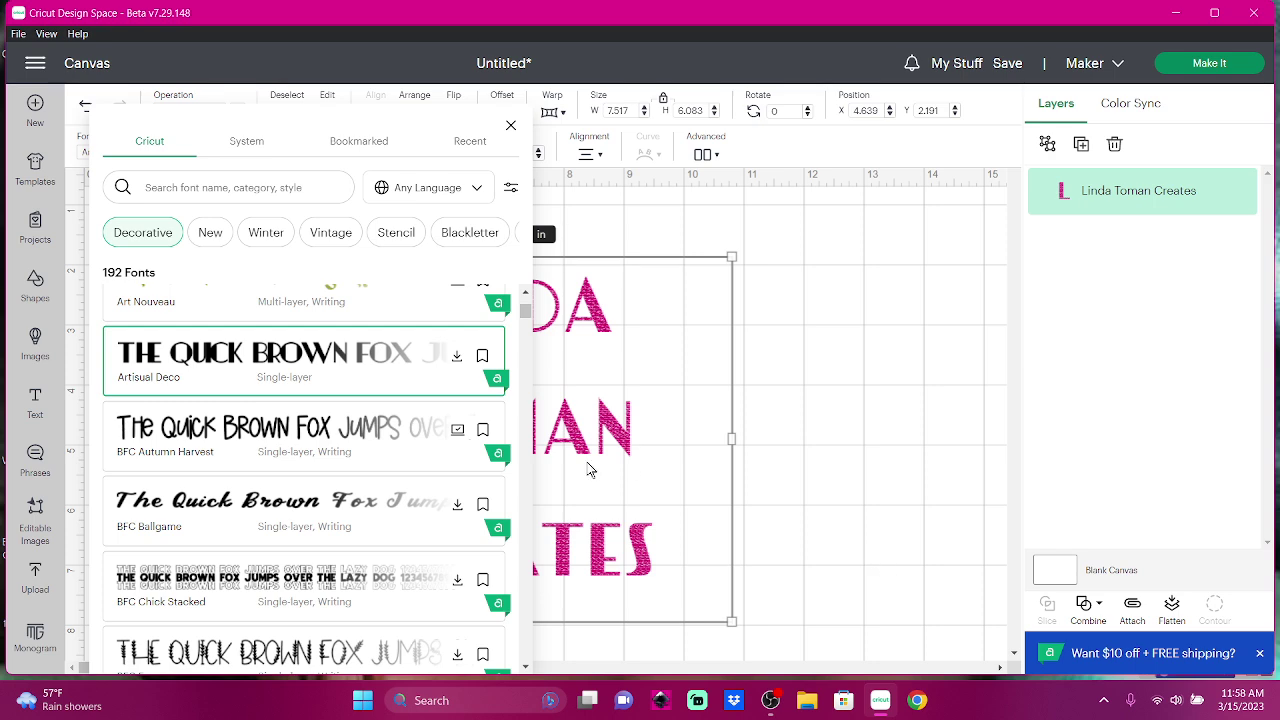
{"action": "left_click", "coordinate": [619, 333]}
{"action": "left_click_drag", "start_coordinate": [363, 261], "coordinate": [575, 257]}
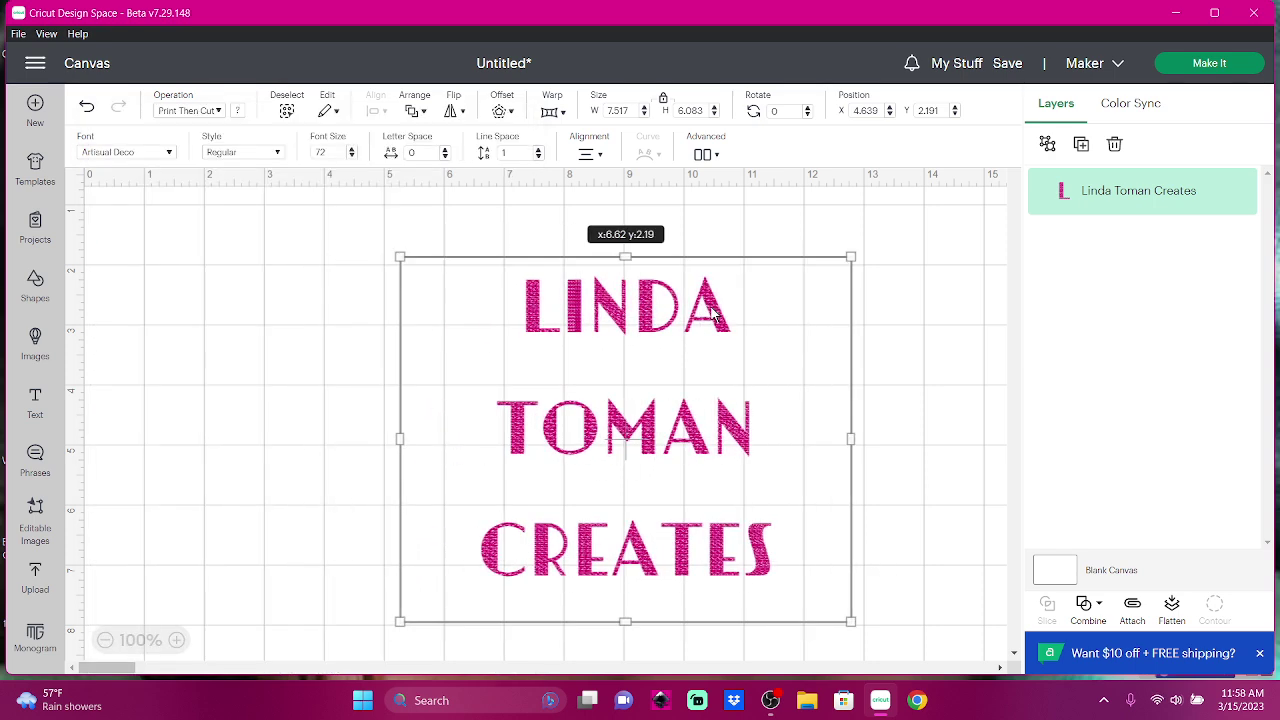
Scroll through the Decorative fonts and apply the multi-layer Fontopia font to the name.
{"action": "left_click", "coordinate": [166, 153]}
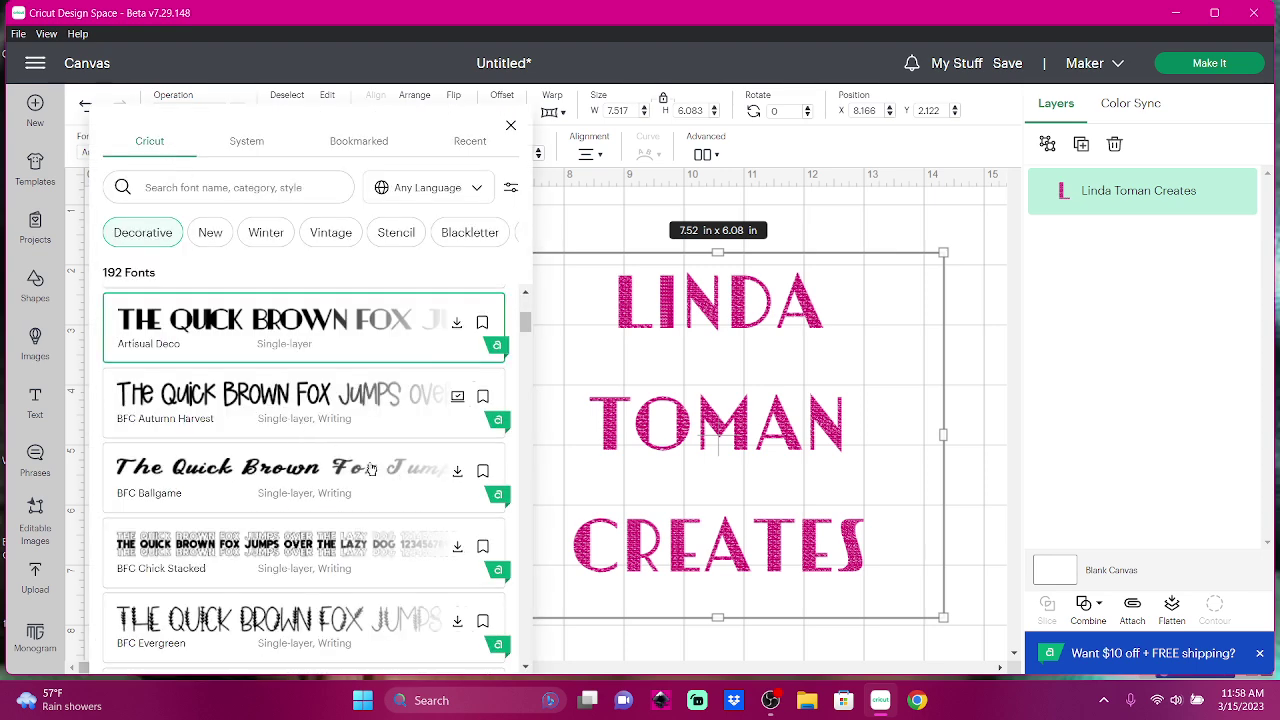
{"action": "scroll", "coordinate": [370, 469], "scroll_direction": "down", "scroll_amount": 2}
{"action": "scroll", "coordinate": [358, 473], "scroll_direction": "down", "scroll_amount": 1}
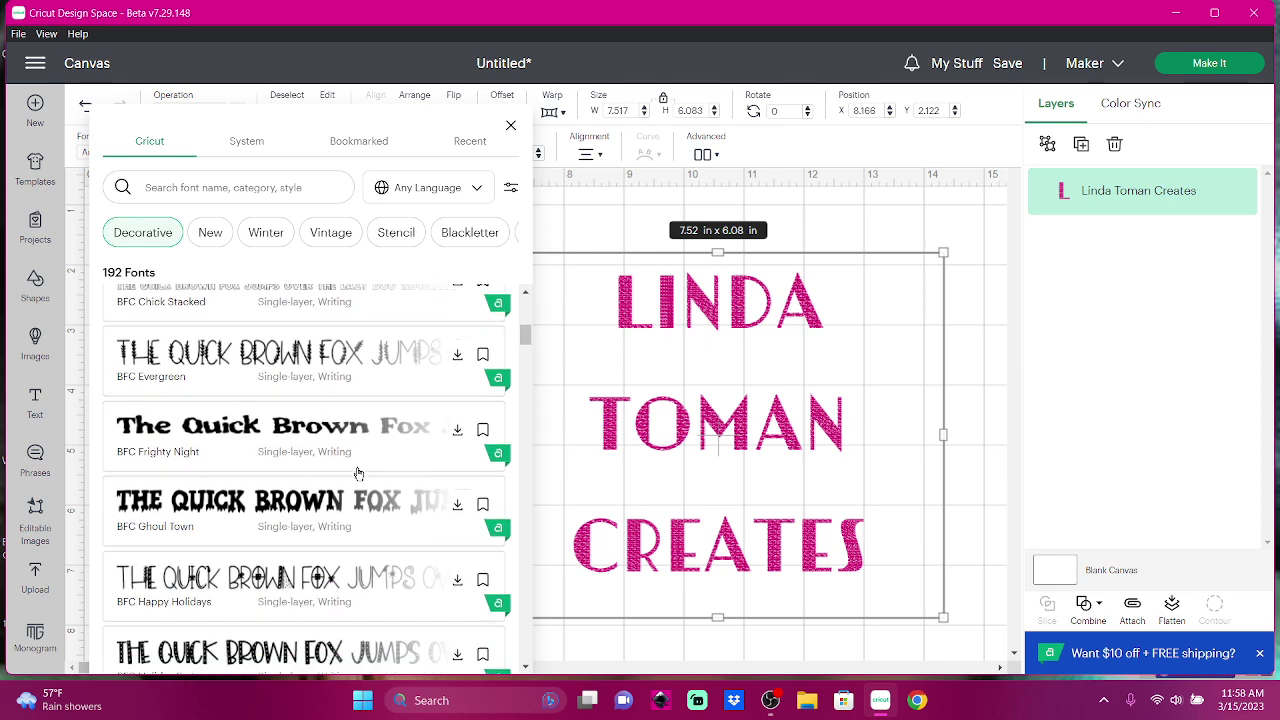
{"action": "scroll", "coordinate": [358, 473], "scroll_direction": "down", "scroll_amount": 2}
{"action": "scroll", "coordinate": [350, 474], "scroll_direction": "down", "scroll_amount": 1}
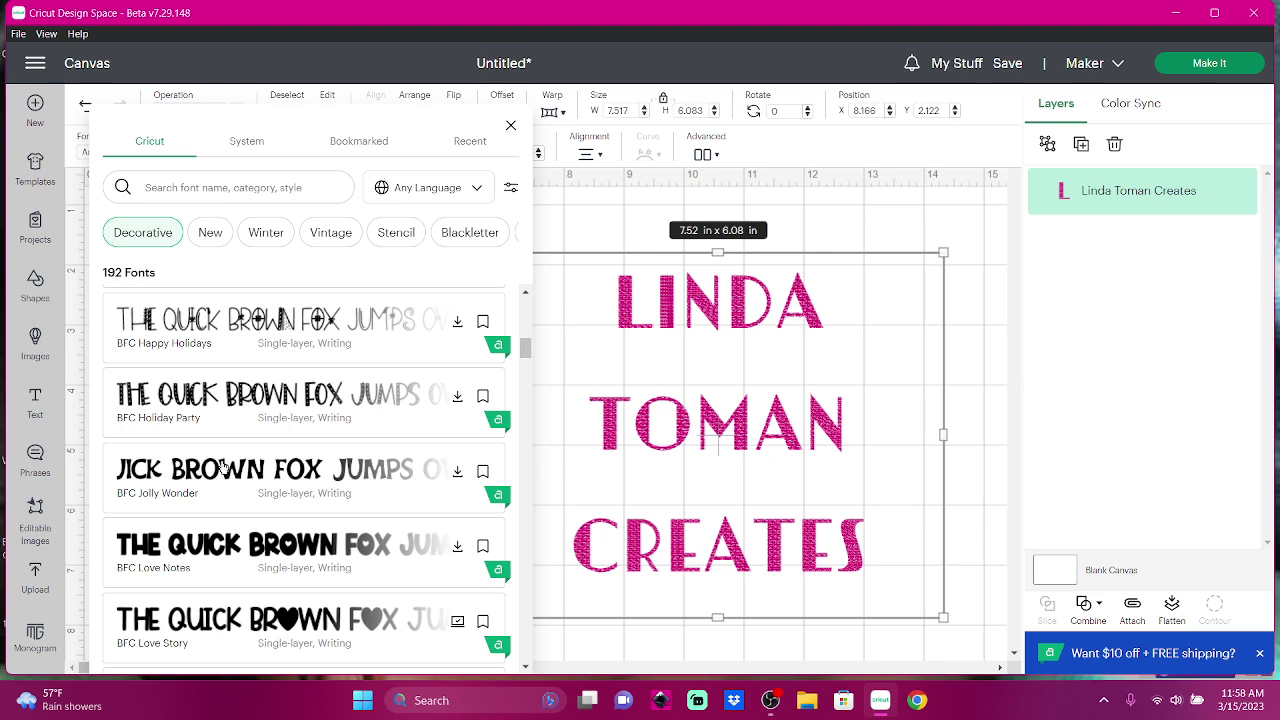
{"action": "scroll", "coordinate": [347, 473], "scroll_direction": "down", "scroll_amount": 1}
{"action": "scroll", "coordinate": [222, 467], "scroll_direction": "down", "scroll_amount": 1}
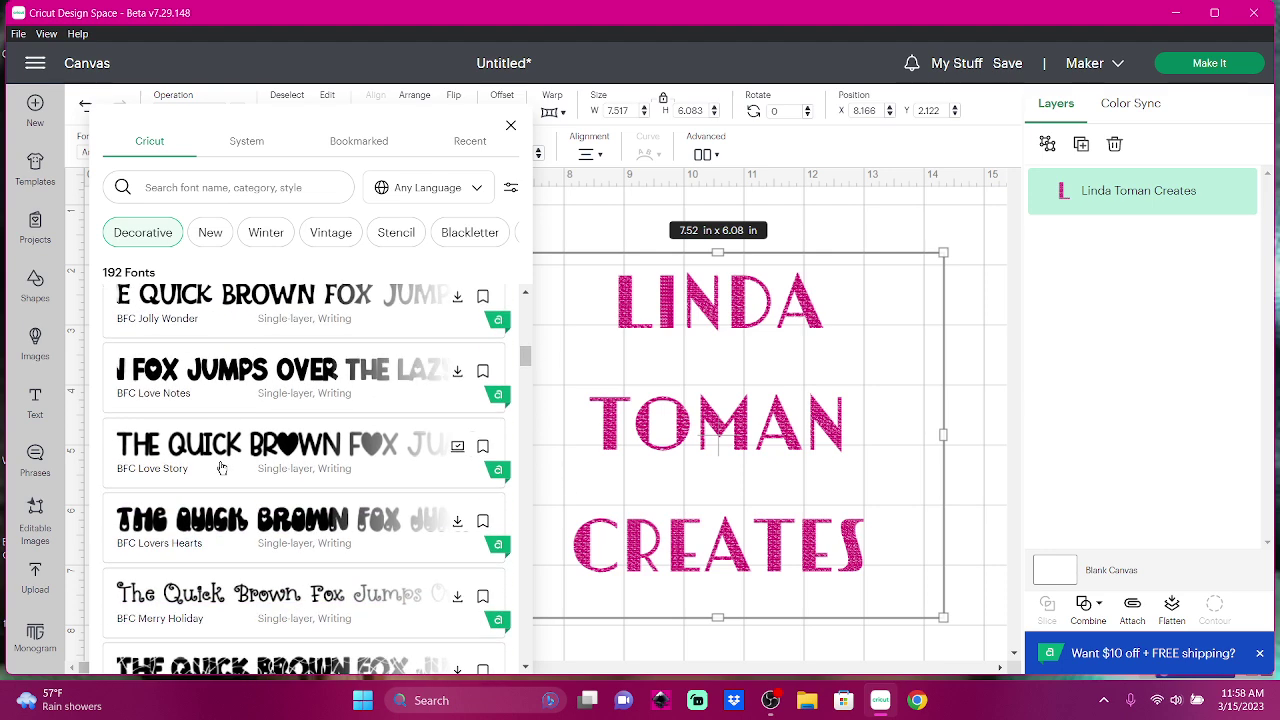
{"action": "scroll", "coordinate": [222, 467], "scroll_direction": "down", "scroll_amount": 2}
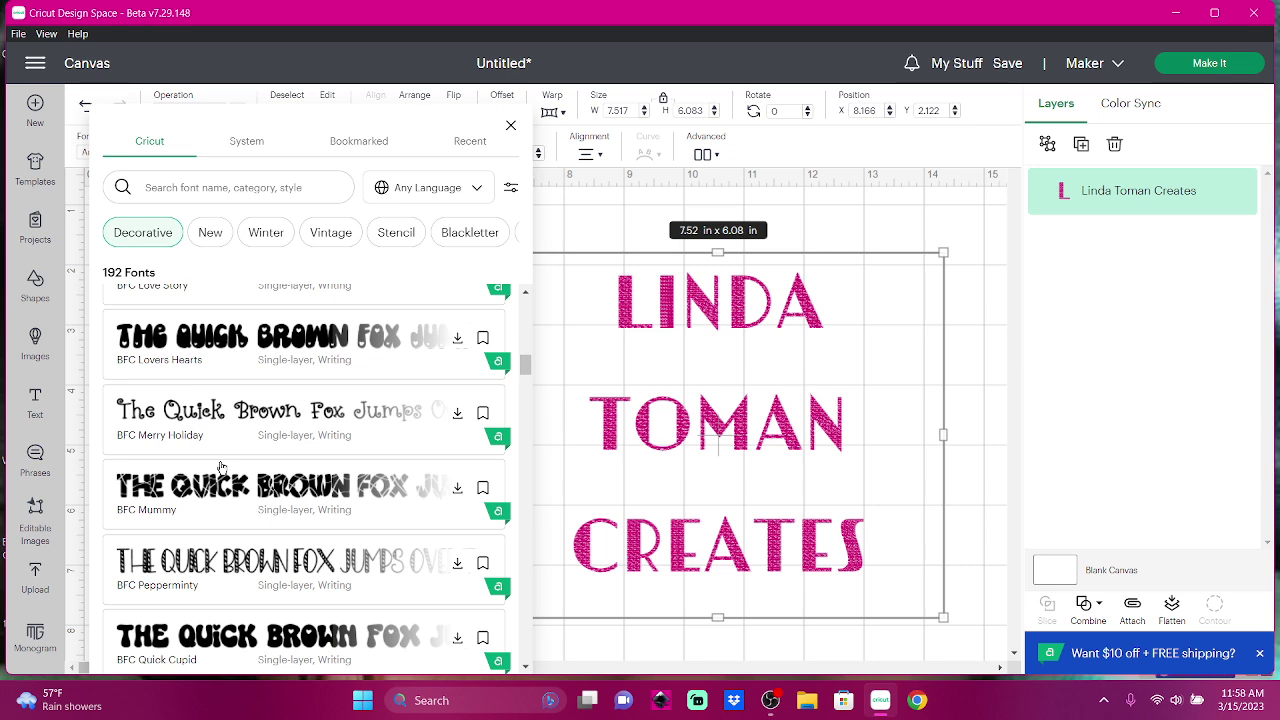
{"action": "scroll", "coordinate": [222, 467], "scroll_direction": "down", "scroll_amount": 1}
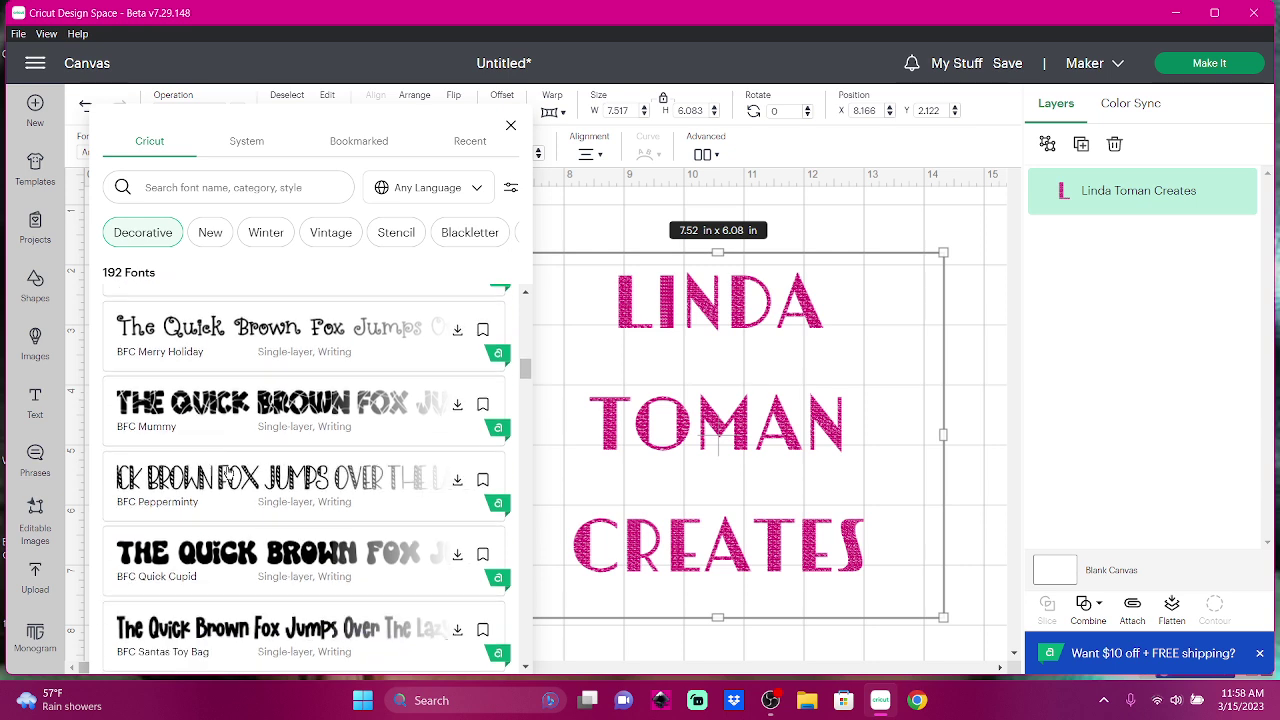
{"action": "scroll", "coordinate": [229, 475], "scroll_direction": "down", "scroll_amount": 1}
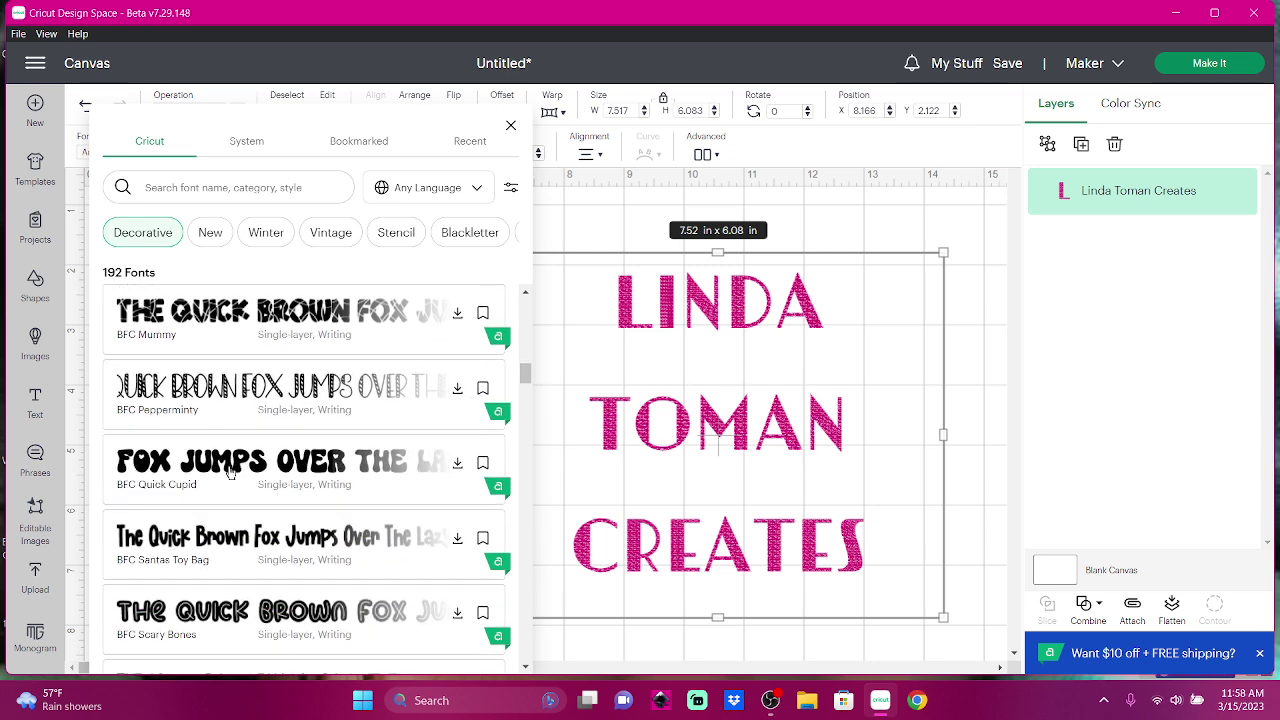
{"action": "scroll", "coordinate": [229, 475], "scroll_direction": "down", "scroll_amount": 1}
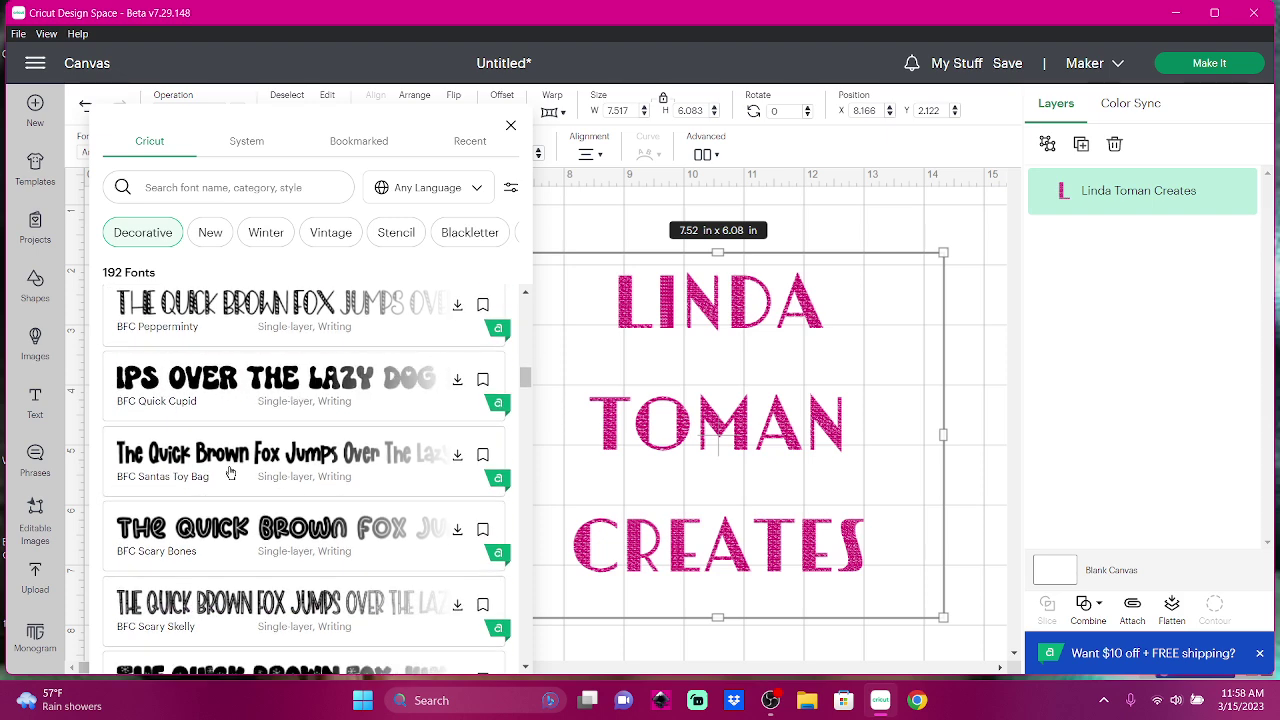
{"action": "scroll", "coordinate": [229, 475], "scroll_direction": "down", "scroll_amount": 1}
{"action": "scroll", "coordinate": [230, 474], "scroll_direction": "down", "scroll_amount": 1}
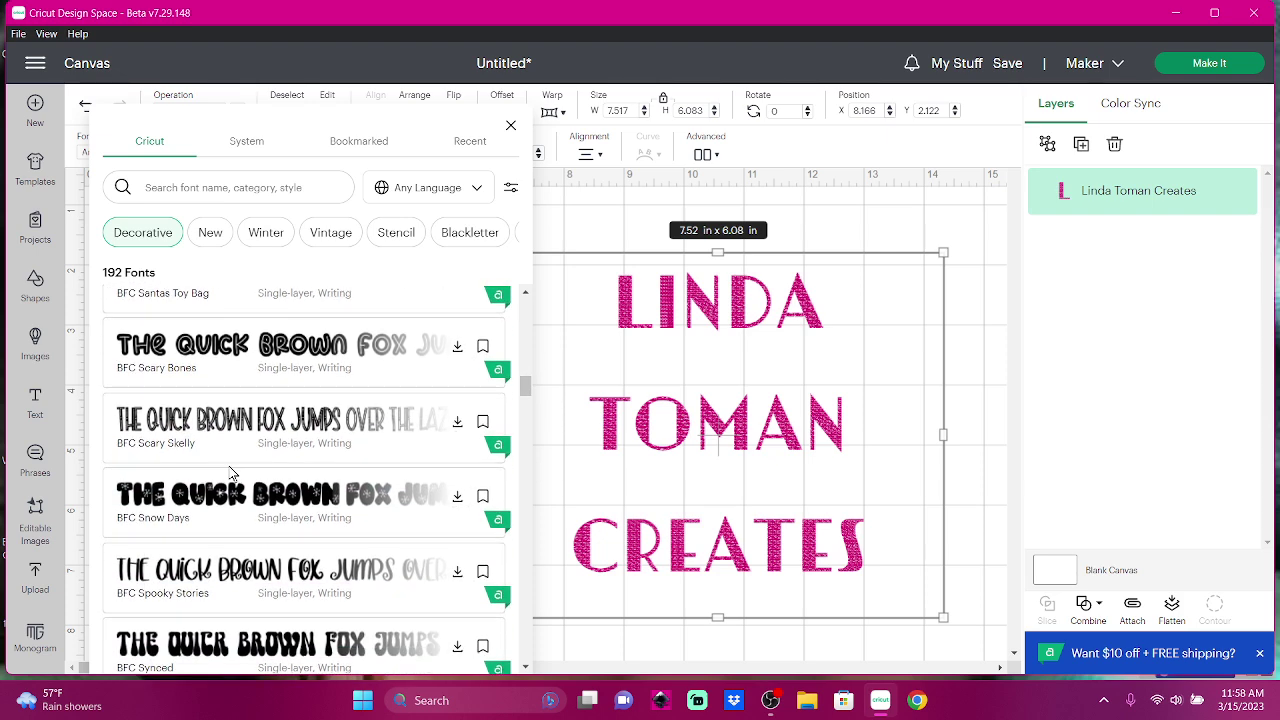
{"action": "scroll", "coordinate": [230, 474], "scroll_direction": "down", "scroll_amount": 1}
{"action": "scroll", "coordinate": [230, 474], "scroll_direction": "down", "scroll_amount": 1}
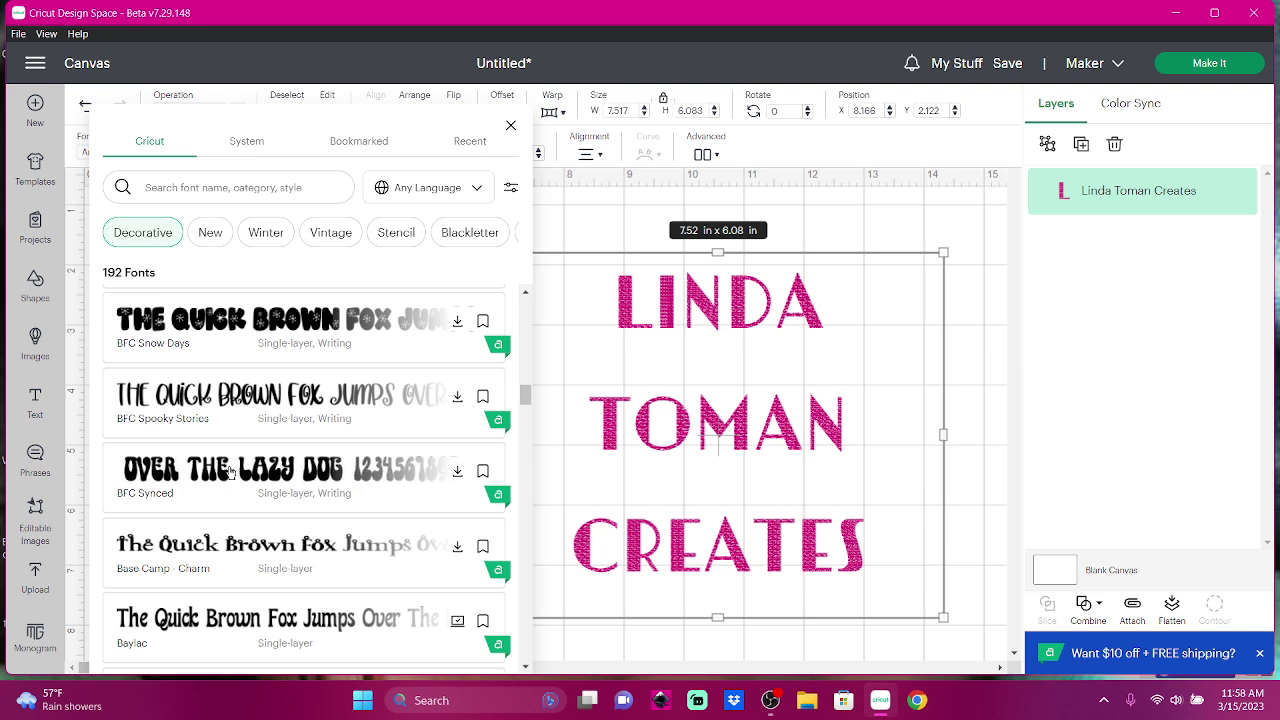
{"action": "scroll", "coordinate": [230, 472], "scroll_direction": "down", "scroll_amount": 2}
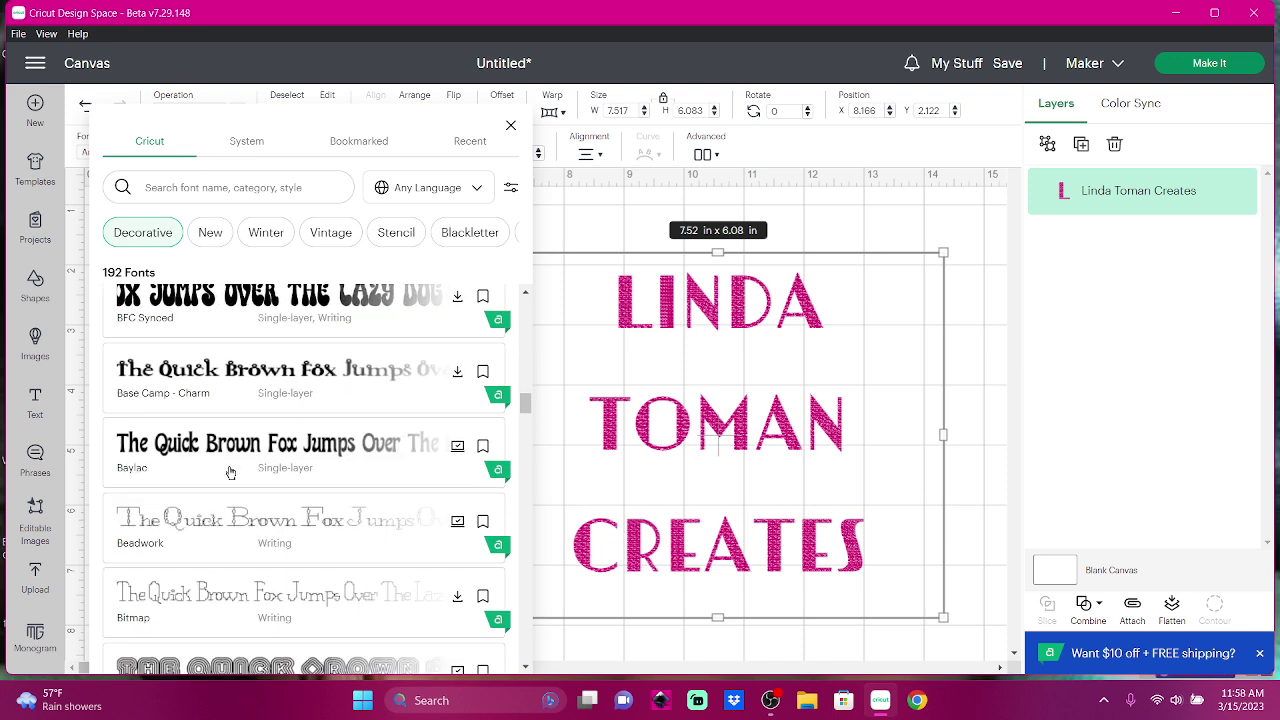
{"action": "scroll", "coordinate": [230, 472], "scroll_direction": "down", "scroll_amount": 1}
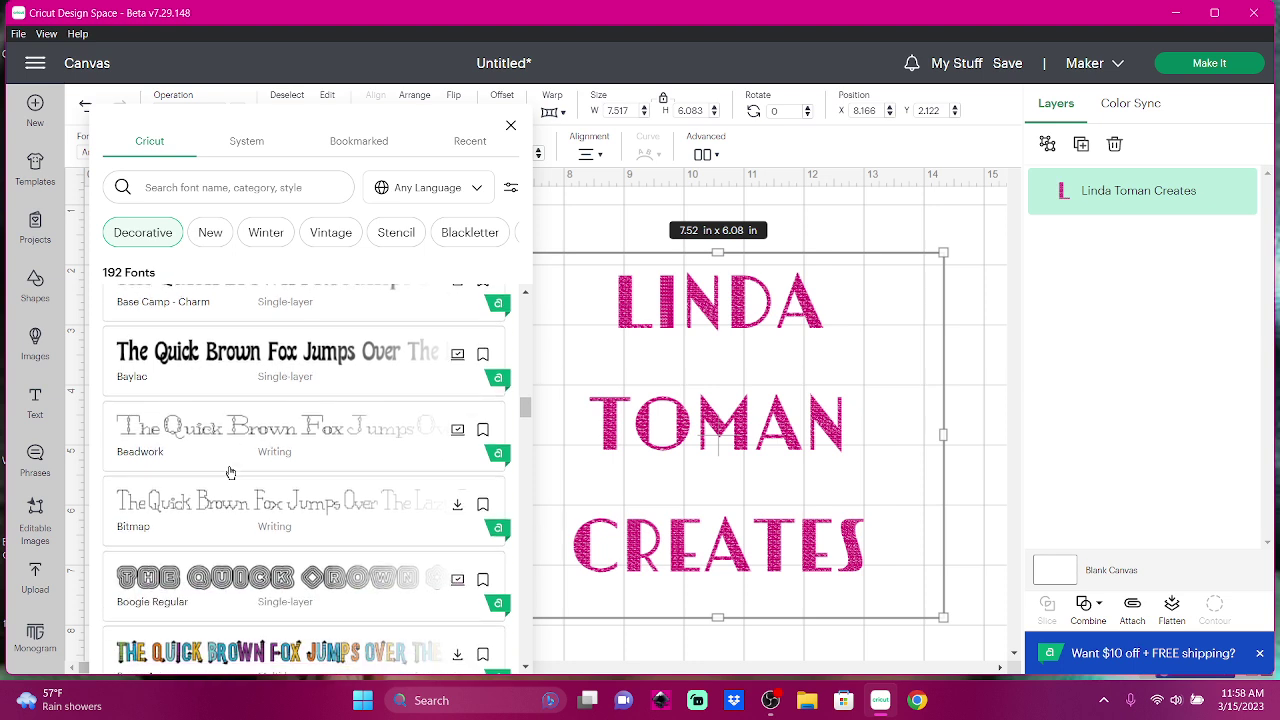
{"action": "scroll", "coordinate": [230, 472], "scroll_direction": "down", "scroll_amount": 2}
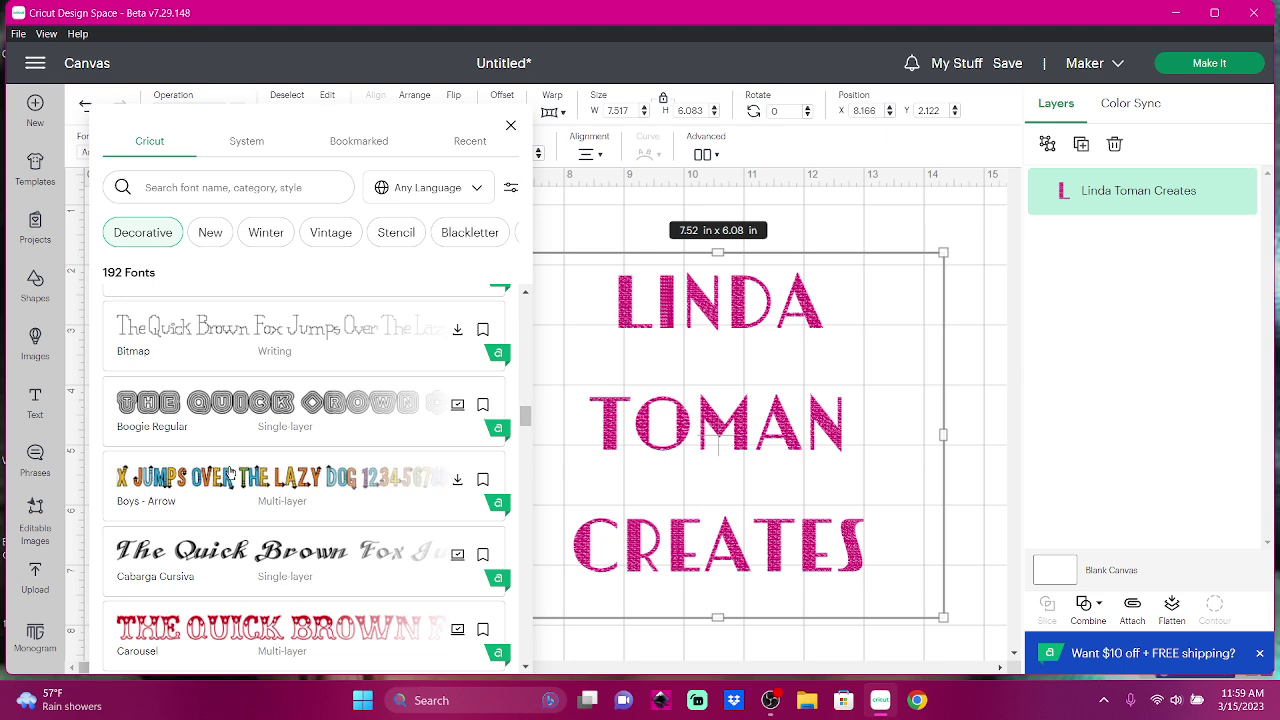
{"action": "scroll", "coordinate": [230, 472], "scroll_direction": "down", "scroll_amount": 1}
{"action": "scroll", "coordinate": [230, 472], "scroll_direction": "down", "scroll_amount": 1}
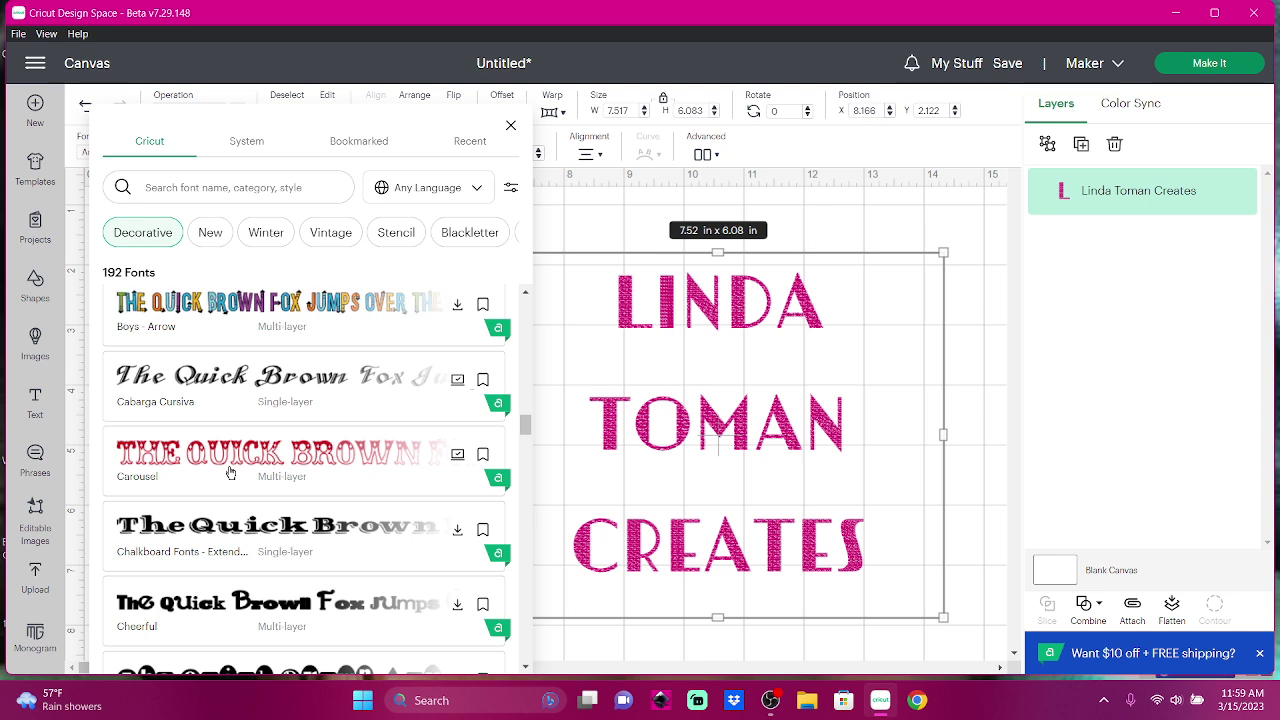
{"action": "scroll", "coordinate": [230, 472], "scroll_direction": "down", "scroll_amount": 1}
{"action": "scroll", "coordinate": [230, 472], "scroll_direction": "down", "scroll_amount": 1}
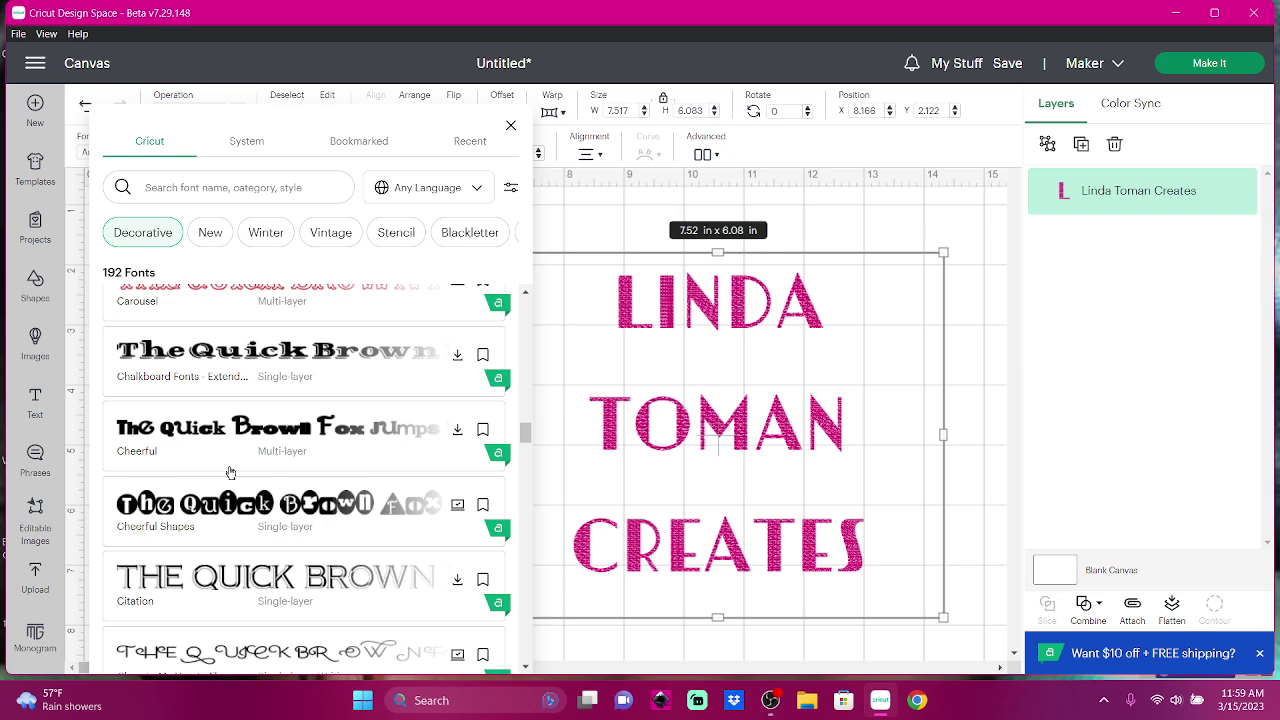
{"action": "scroll", "coordinate": [230, 472], "scroll_direction": "down", "scroll_amount": 1}
{"action": "scroll", "coordinate": [230, 472], "scroll_direction": "down", "scroll_amount": 1}
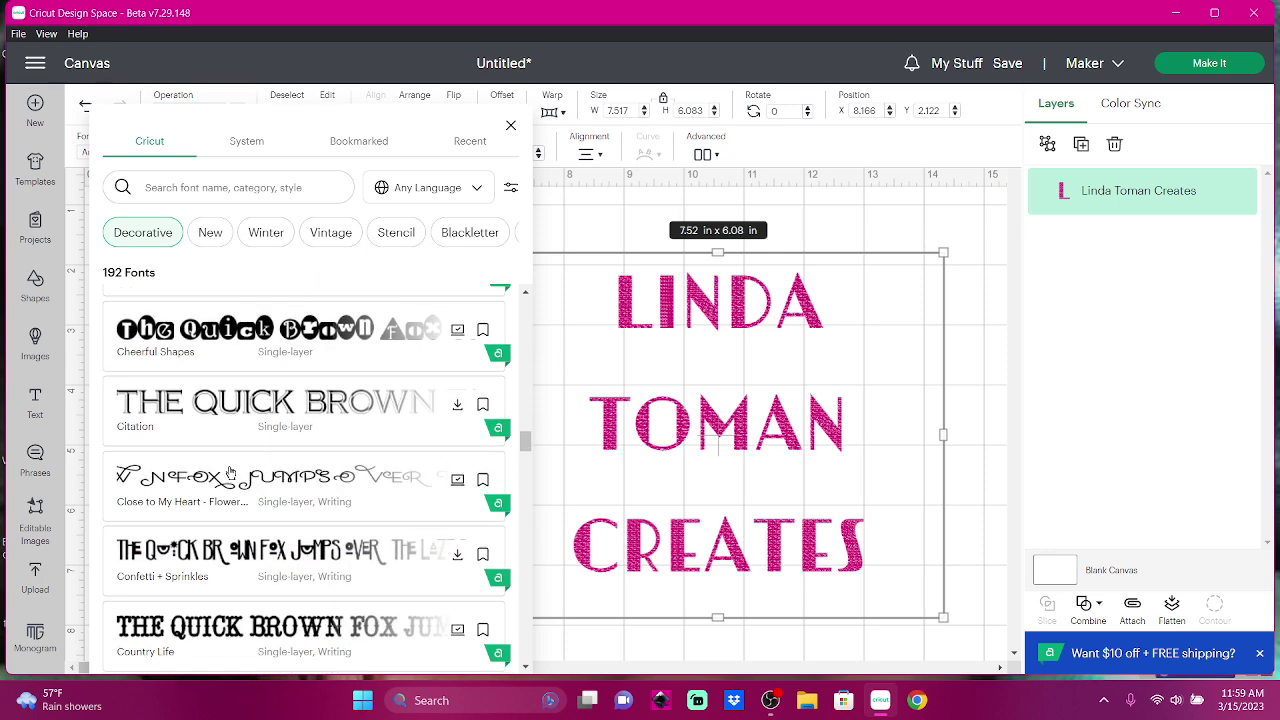
{"action": "scroll", "coordinate": [230, 472], "scroll_direction": "down", "scroll_amount": 2}
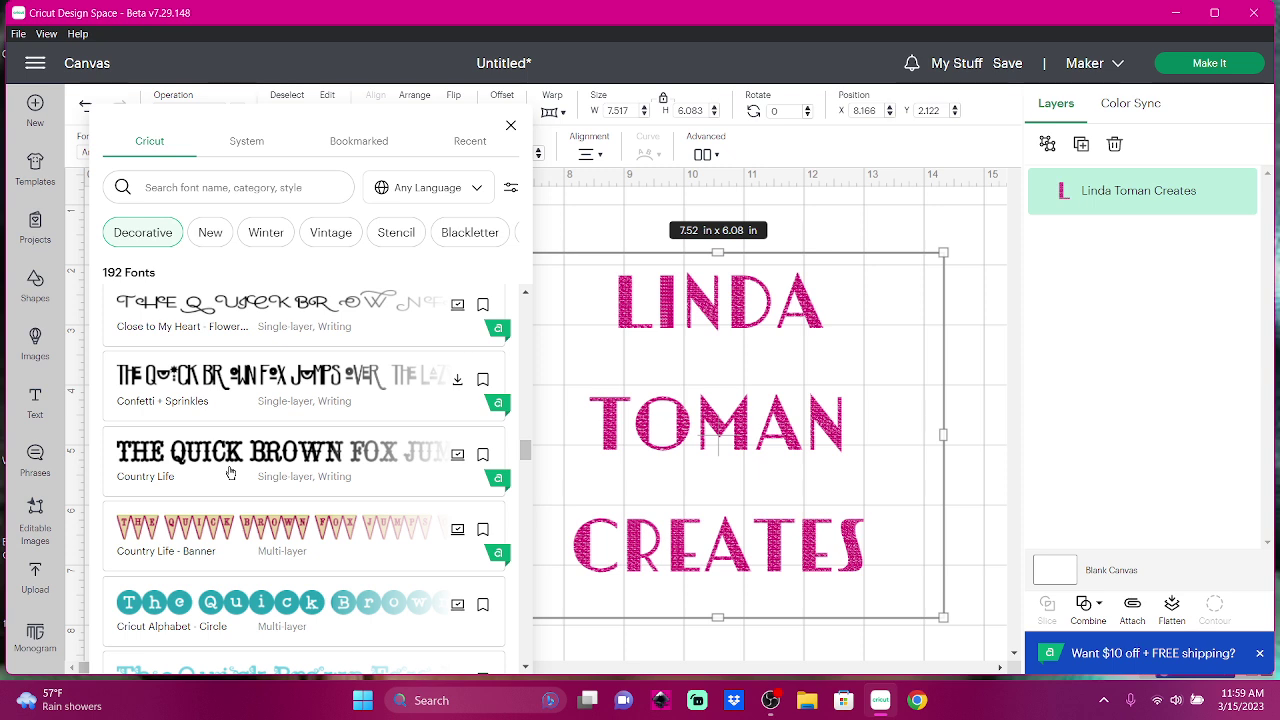
{"action": "scroll", "coordinate": [230, 472], "scroll_direction": "down", "scroll_amount": 2}
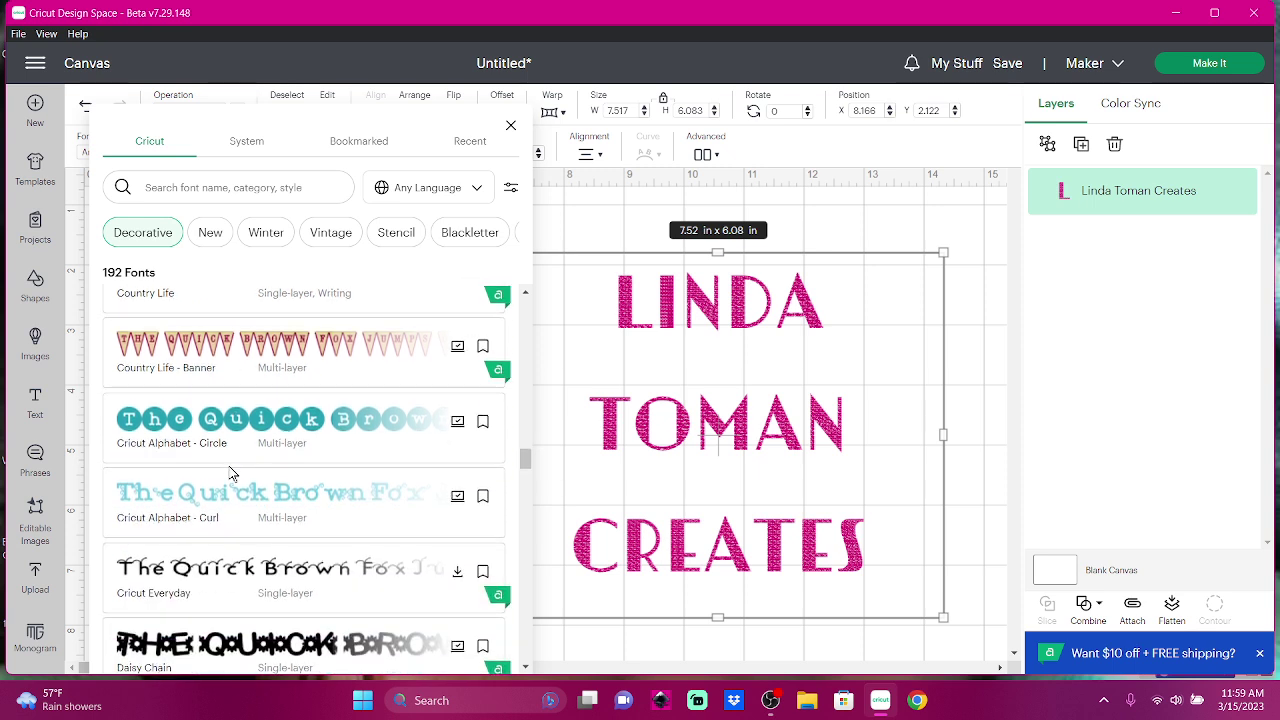
{"action": "scroll", "coordinate": [230, 472], "scroll_direction": "down", "scroll_amount": 3}
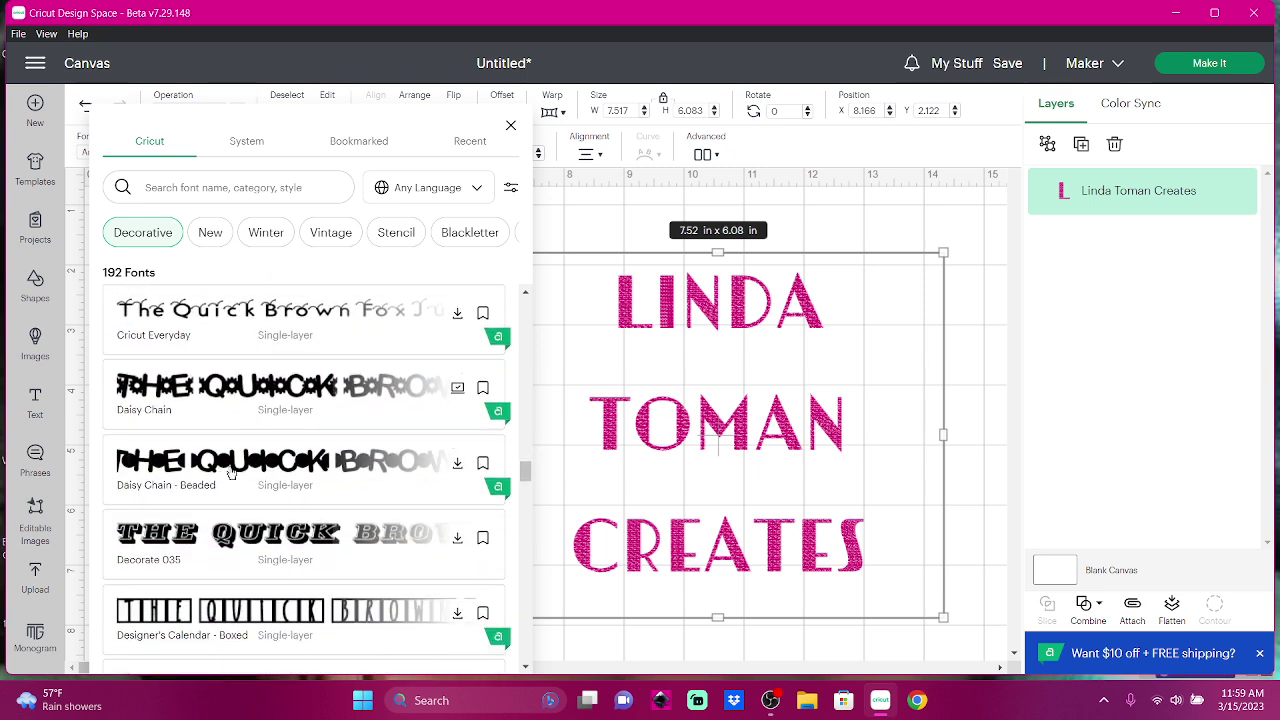
{"action": "scroll", "coordinate": [230, 472], "scroll_direction": "down", "scroll_amount": 1}
{"action": "scroll", "coordinate": [230, 472], "scroll_direction": "down", "scroll_amount": 1}
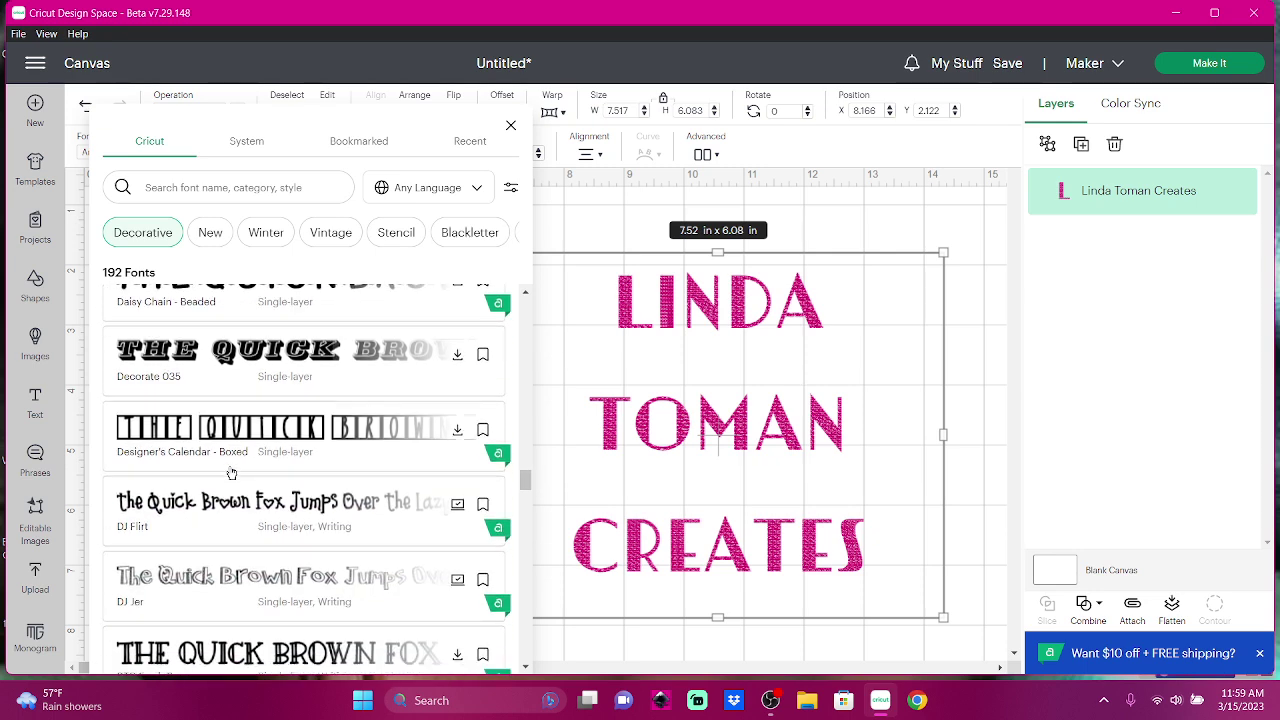
{"action": "scroll", "coordinate": [230, 472], "scroll_direction": "down", "scroll_amount": 1}
{"action": "scroll", "coordinate": [230, 472], "scroll_direction": "down", "scroll_amount": 1}
{"action": "scroll", "coordinate": [230, 472], "scroll_direction": "down", "scroll_amount": 3}
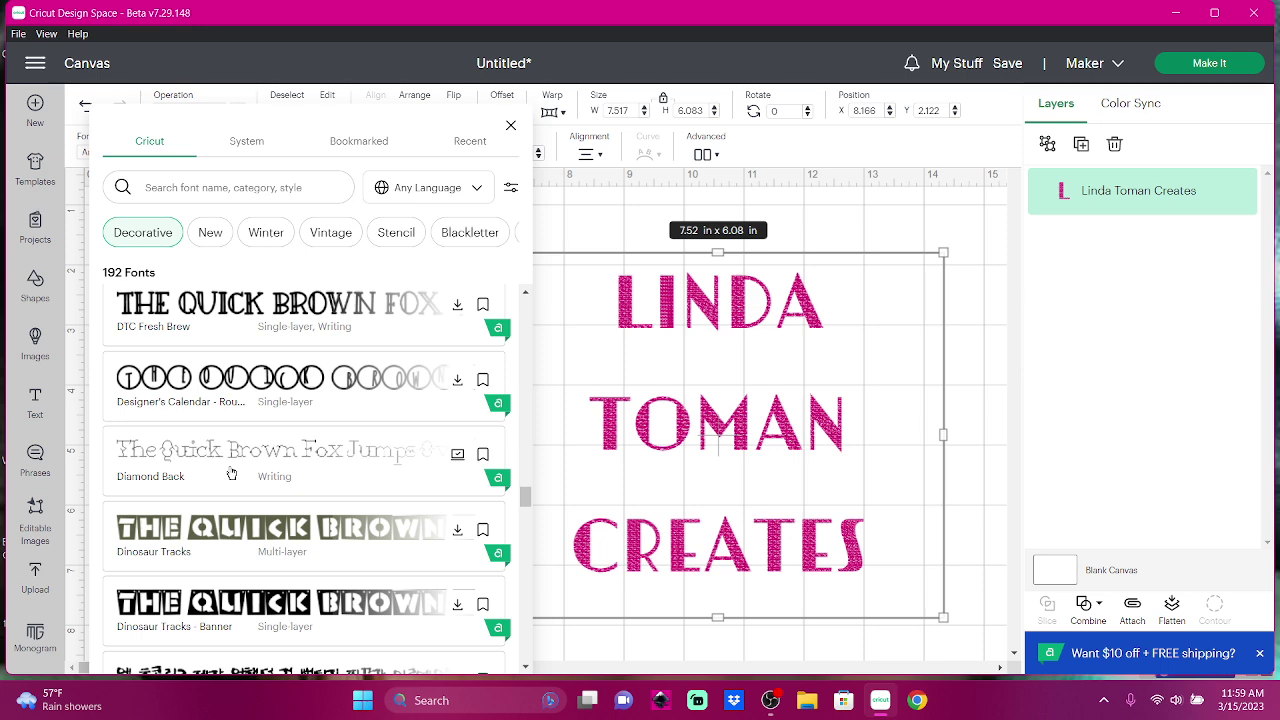
{"action": "scroll", "coordinate": [231, 473], "scroll_direction": "down", "scroll_amount": 2}
{"action": "scroll", "coordinate": [231, 473], "scroll_direction": "down", "scroll_amount": 2}
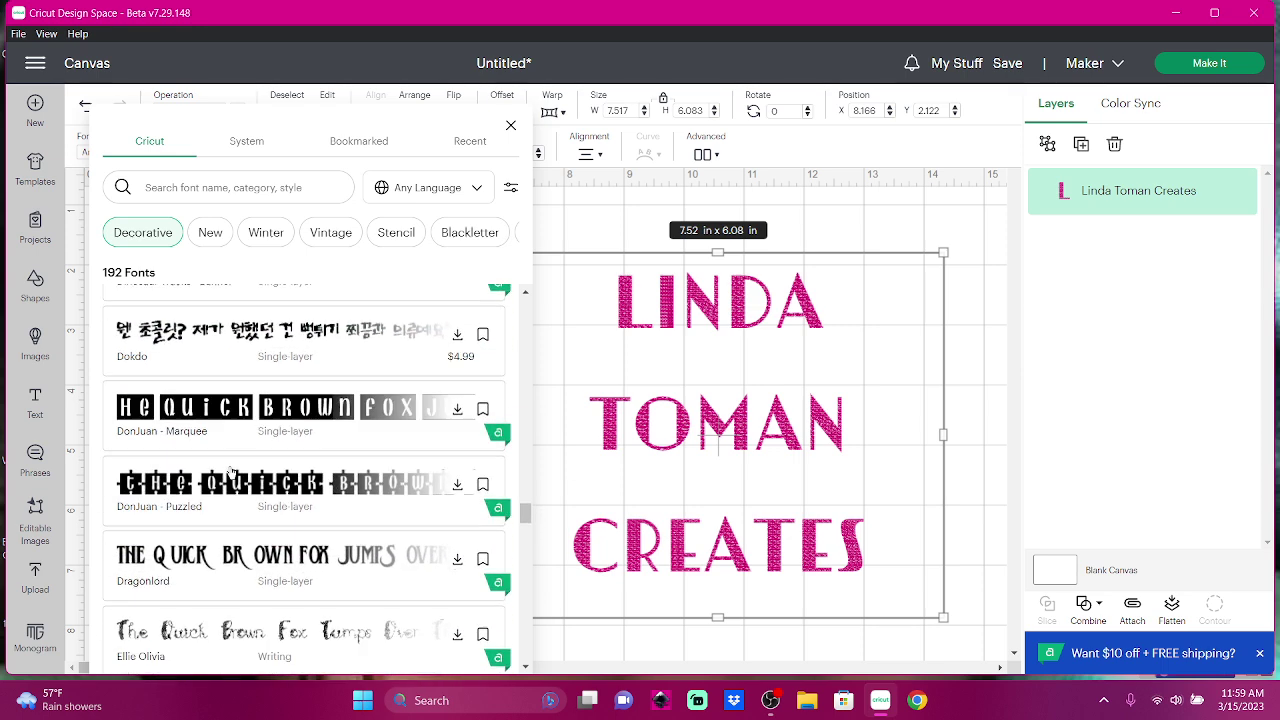
{"action": "scroll", "coordinate": [231, 473], "scroll_direction": "down", "scroll_amount": 1}
{"action": "scroll", "coordinate": [231, 473], "scroll_direction": "down", "scroll_amount": 2}
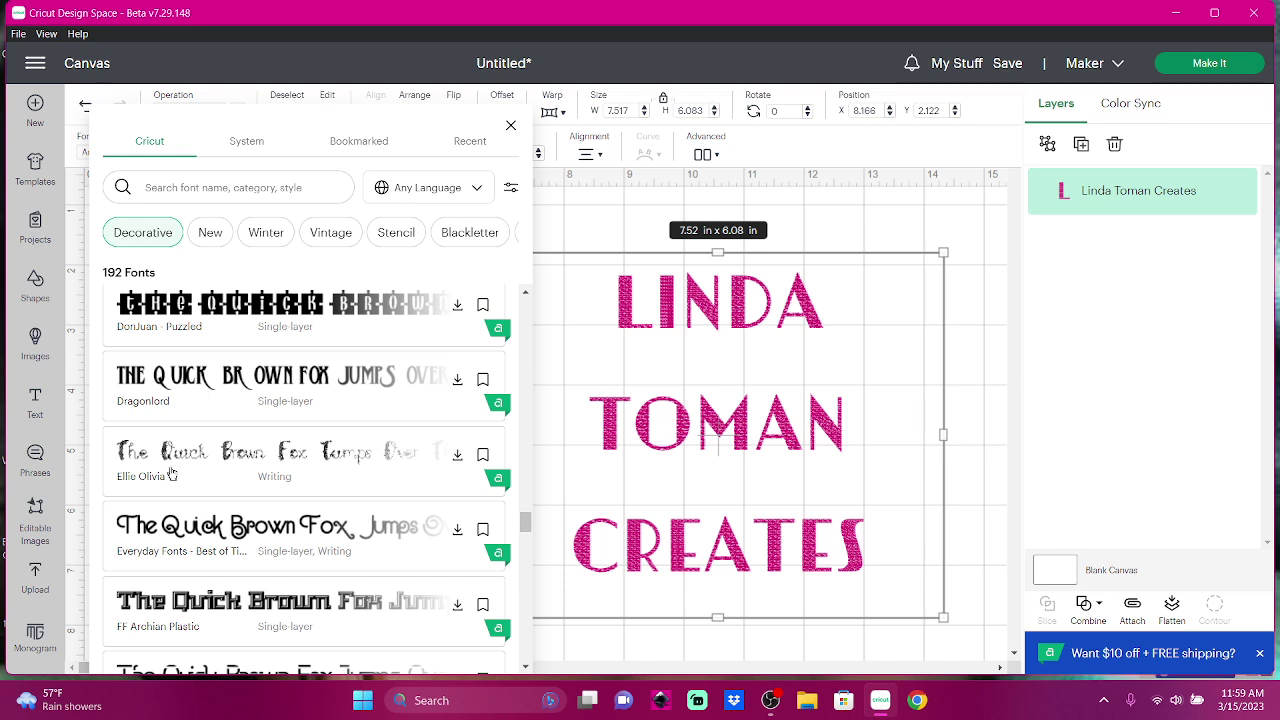
{"action": "scroll", "coordinate": [172, 473], "scroll_direction": "down", "scroll_amount": 1}
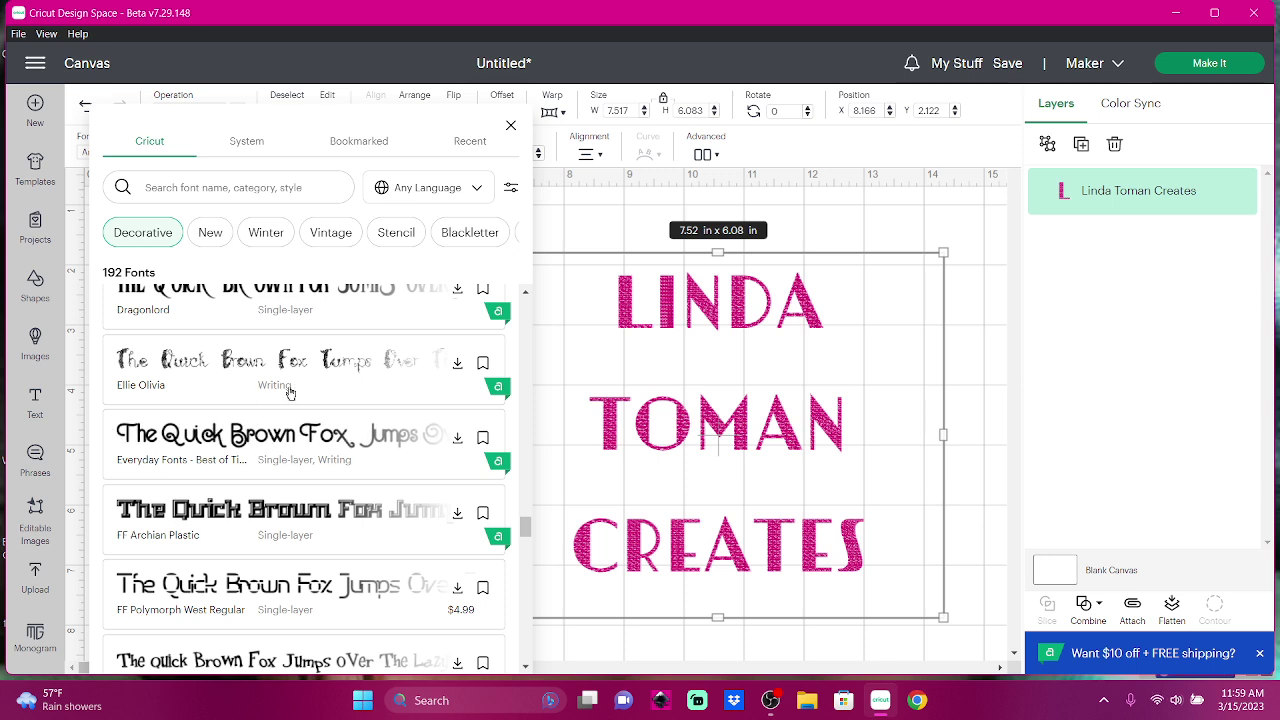
{"action": "scroll", "coordinate": [336, 429], "scroll_direction": "down", "scroll_amount": 1}
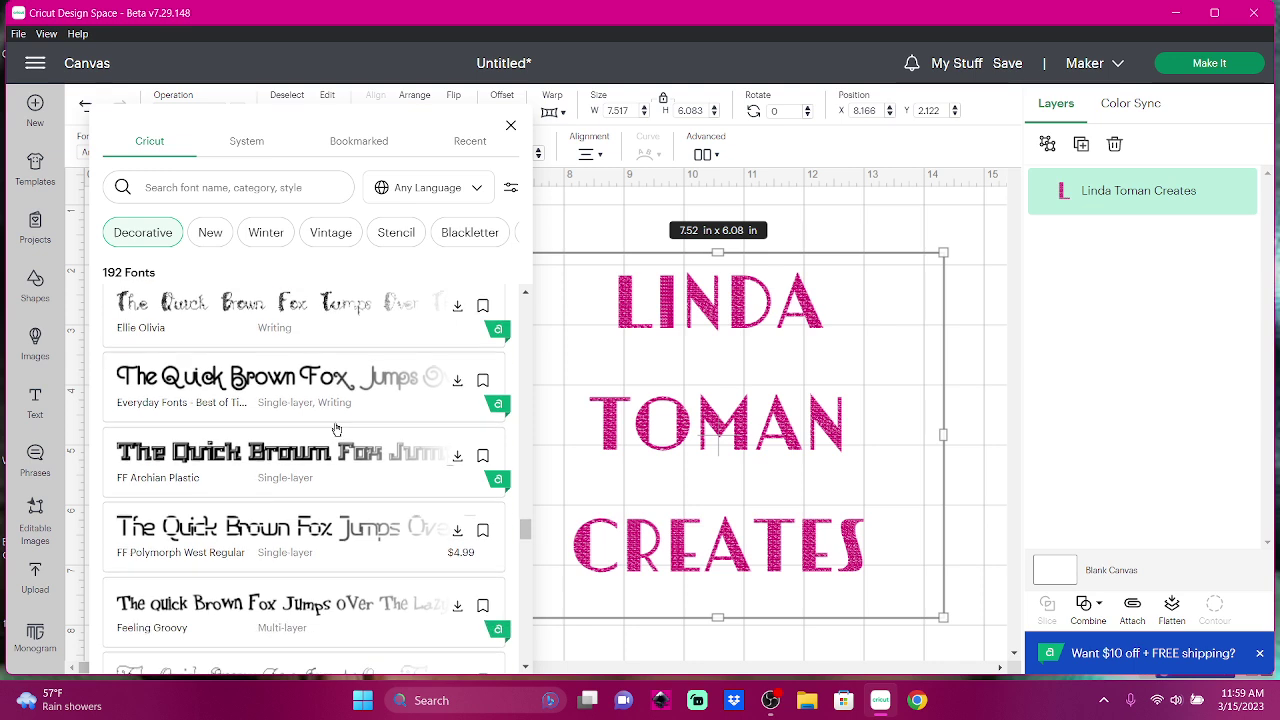
{"action": "scroll", "coordinate": [336, 429], "scroll_direction": "down", "scroll_amount": 1}
{"action": "scroll", "coordinate": [336, 429], "scroll_direction": "down", "scroll_amount": 2}
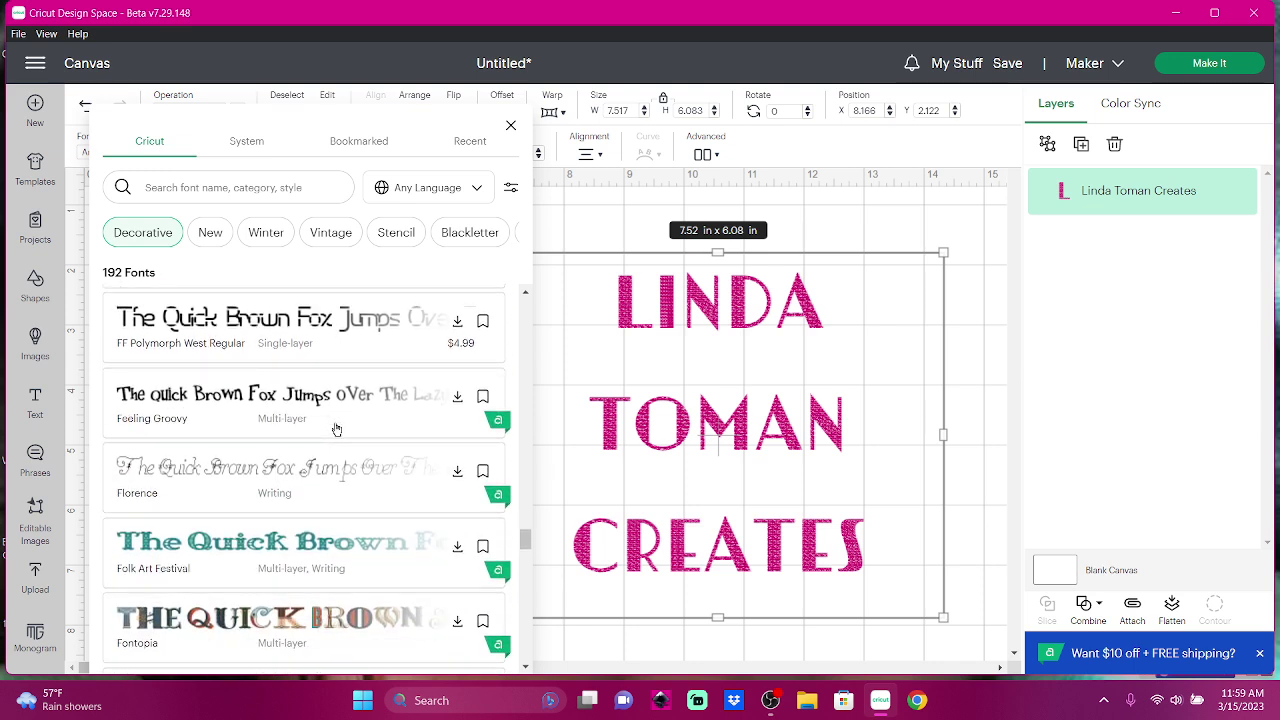
{"action": "scroll", "coordinate": [336, 429], "scroll_direction": "down", "scroll_amount": 1}
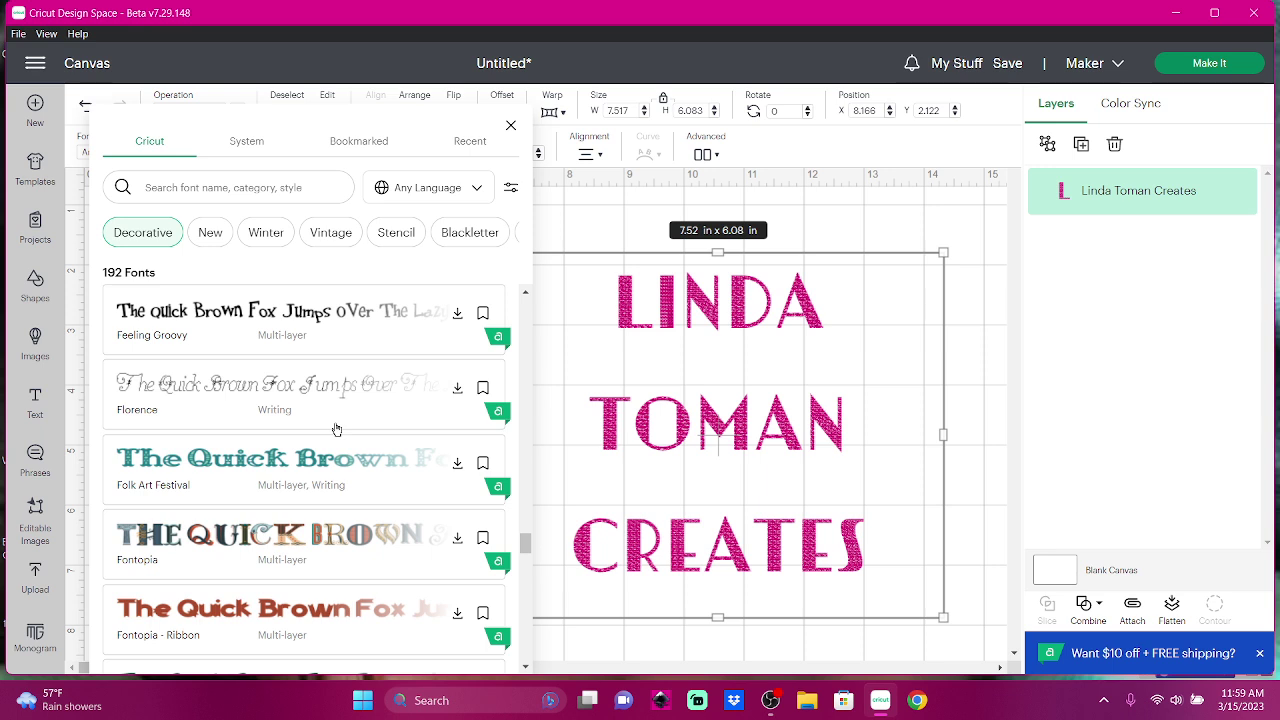
{"action": "scroll", "coordinate": [336, 429], "scroll_direction": "down", "scroll_amount": 1}
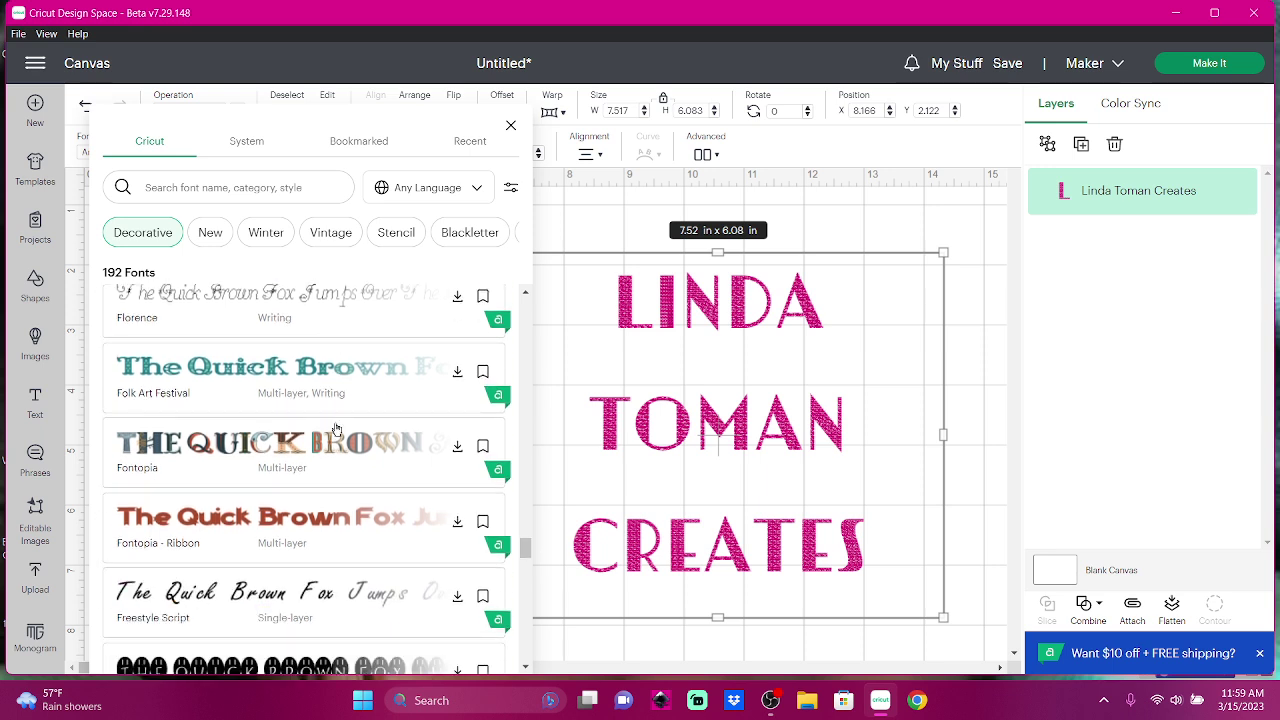
{"action": "left_click", "coordinate": [276, 449]}
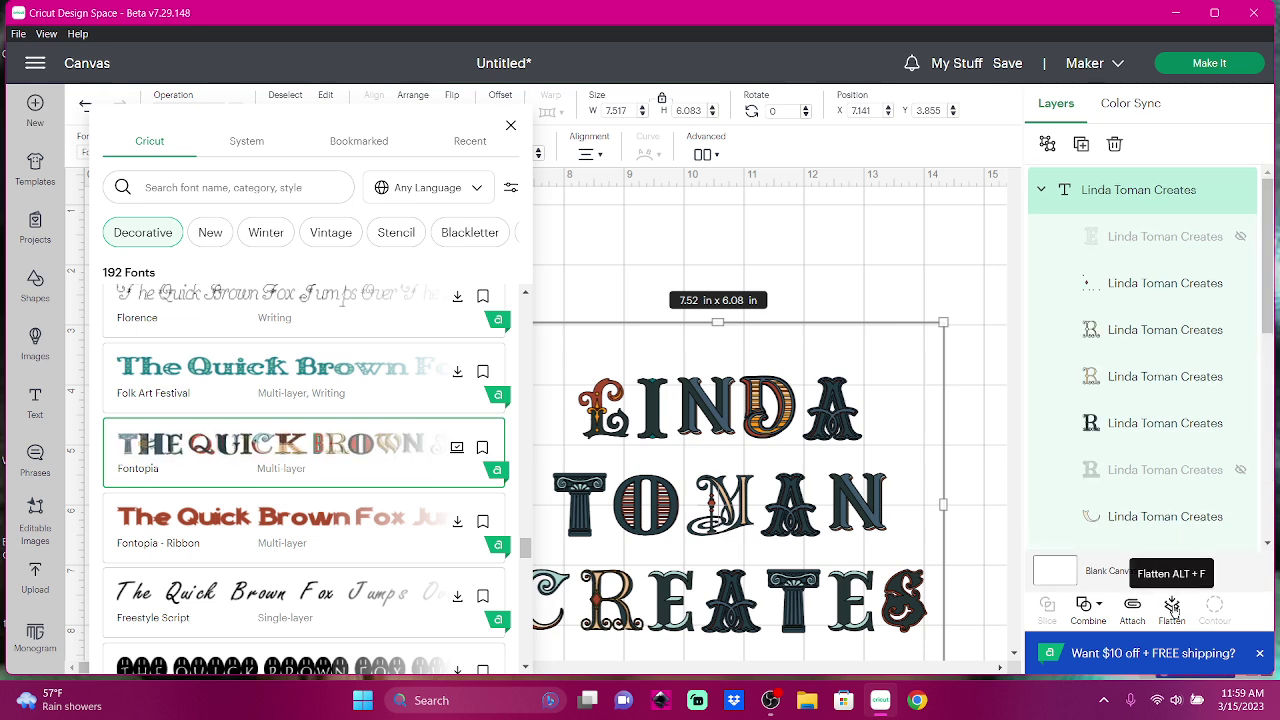
Flatten the Fontopia name, shift it up and left, then unflatten it into separate layers.
{"action": "left_click", "coordinate": [1172, 606]}
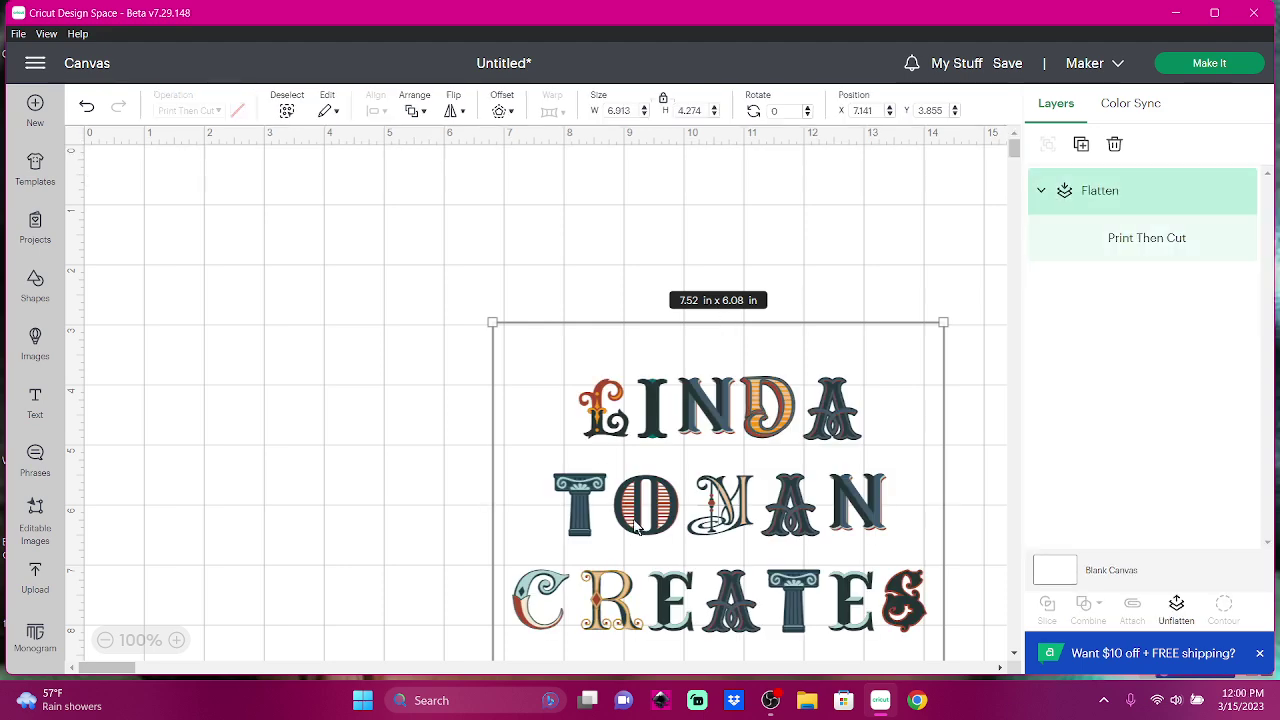
{"action": "left_click_drag", "start_coordinate": [635, 527], "coordinate": [540, 384]}
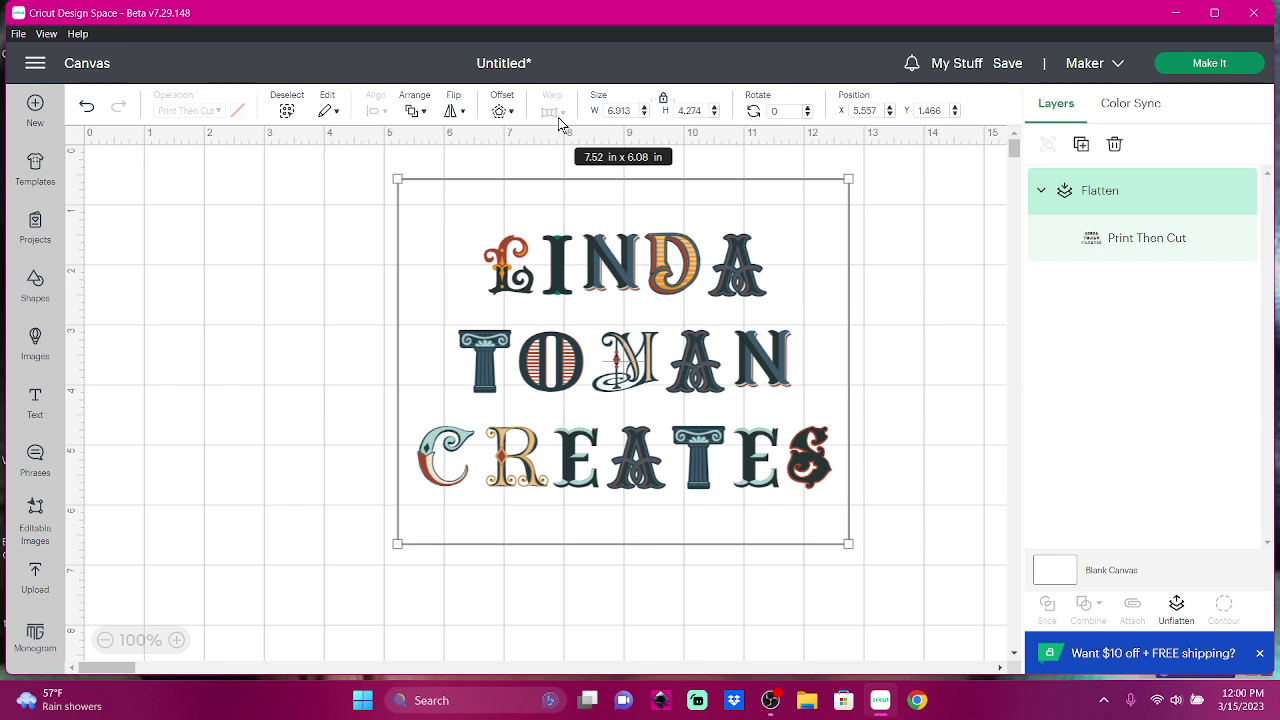
{"action": "left_click", "coordinate": [88, 110]}
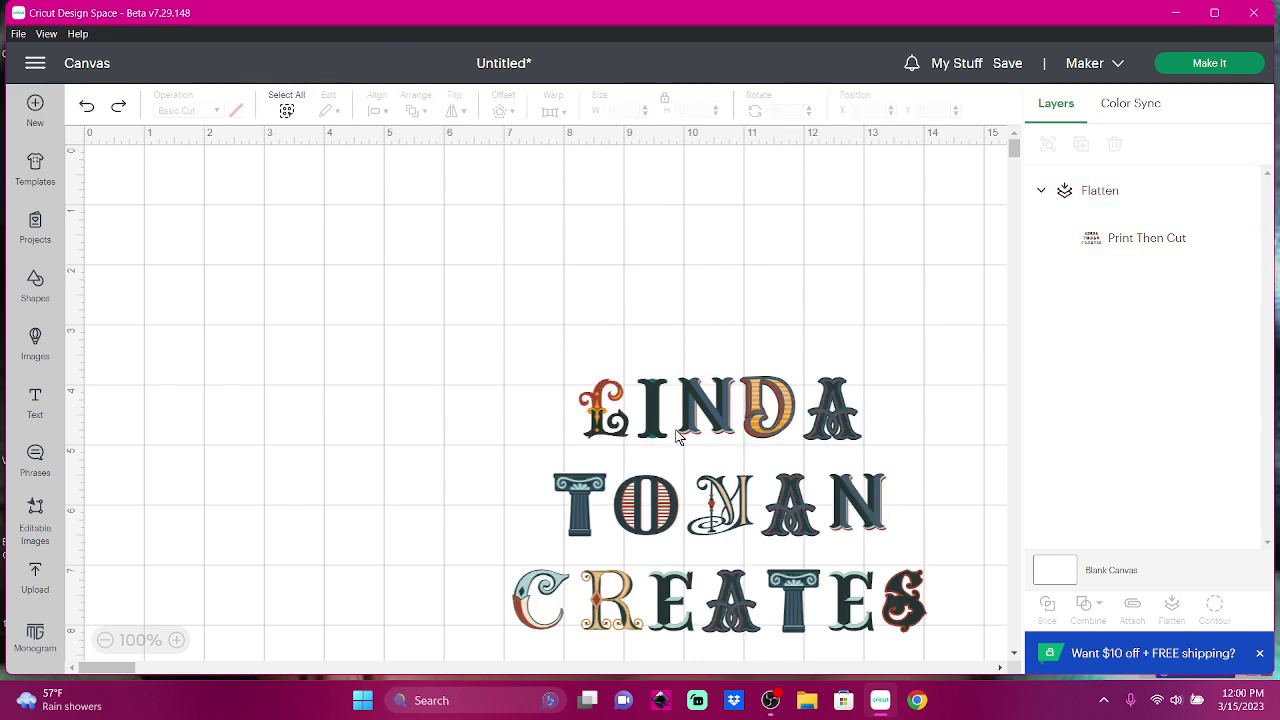
{"action": "left_click_drag", "start_coordinate": [670, 423], "coordinate": [564, 329]}
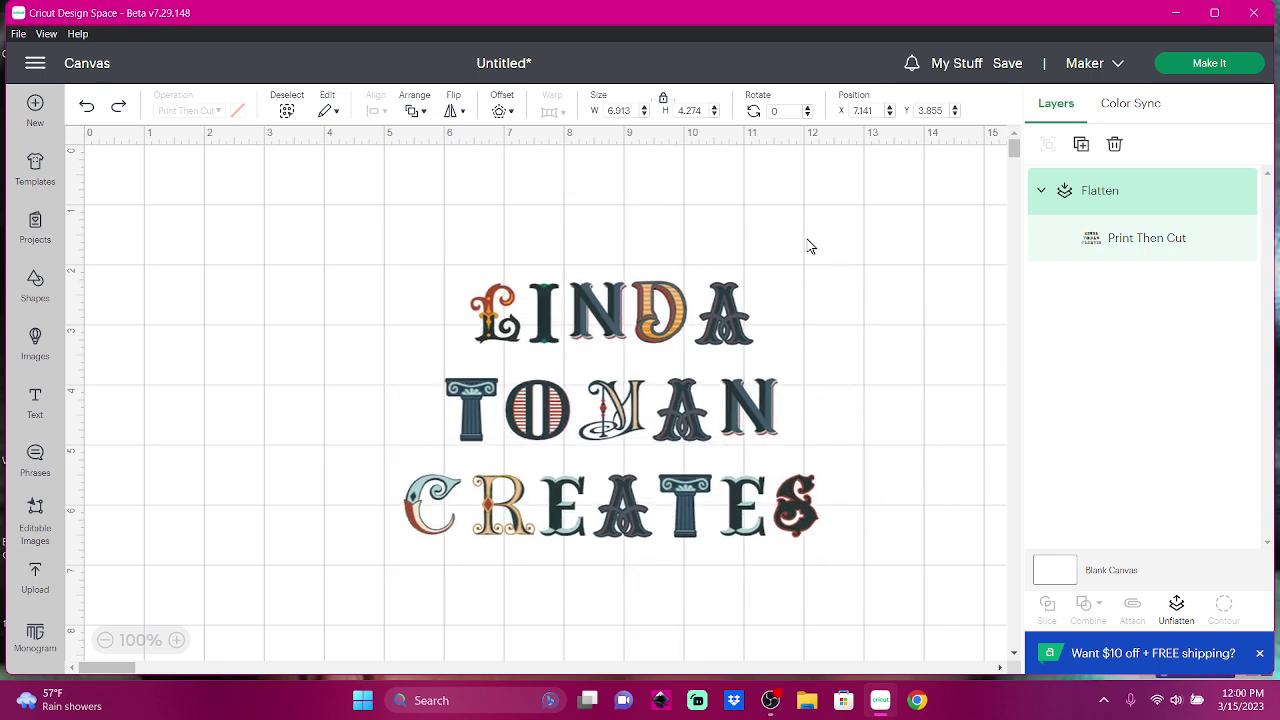
{"action": "left_click", "coordinate": [1178, 603]}
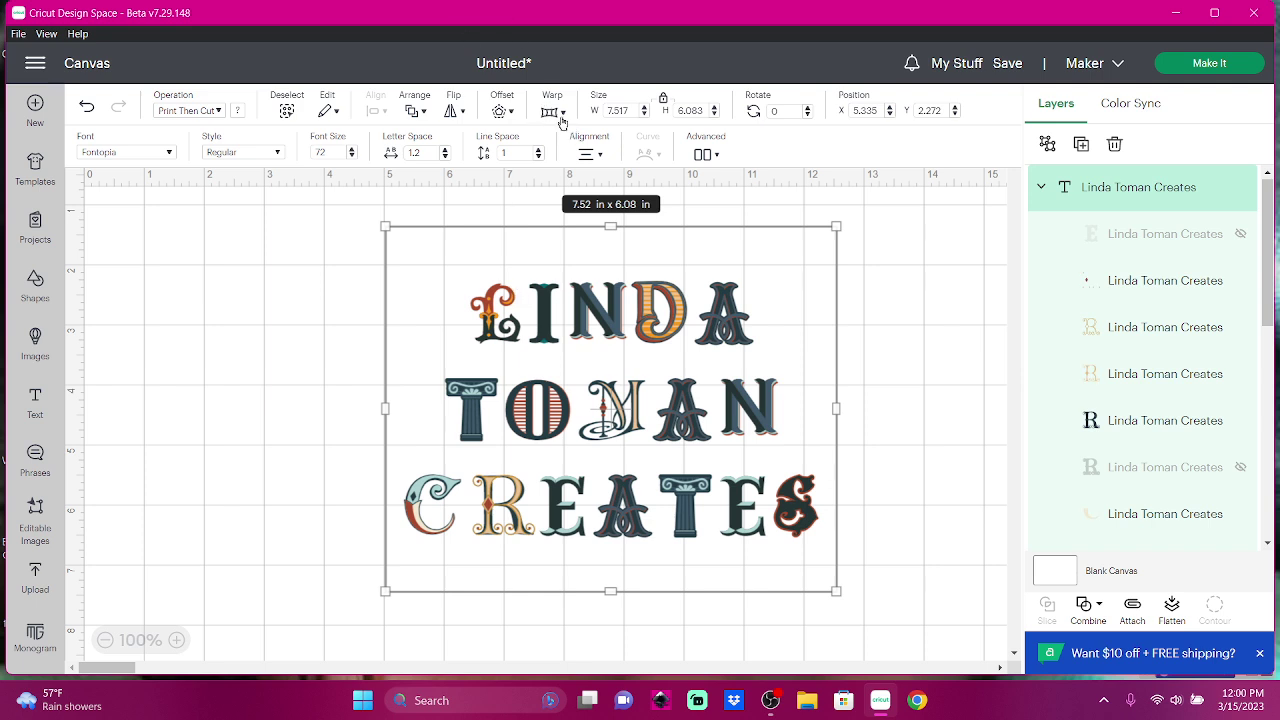
Bring up the Warp presets for the name text, getting past the subscription offer.
{"action": "left_click", "coordinate": [561, 121]}
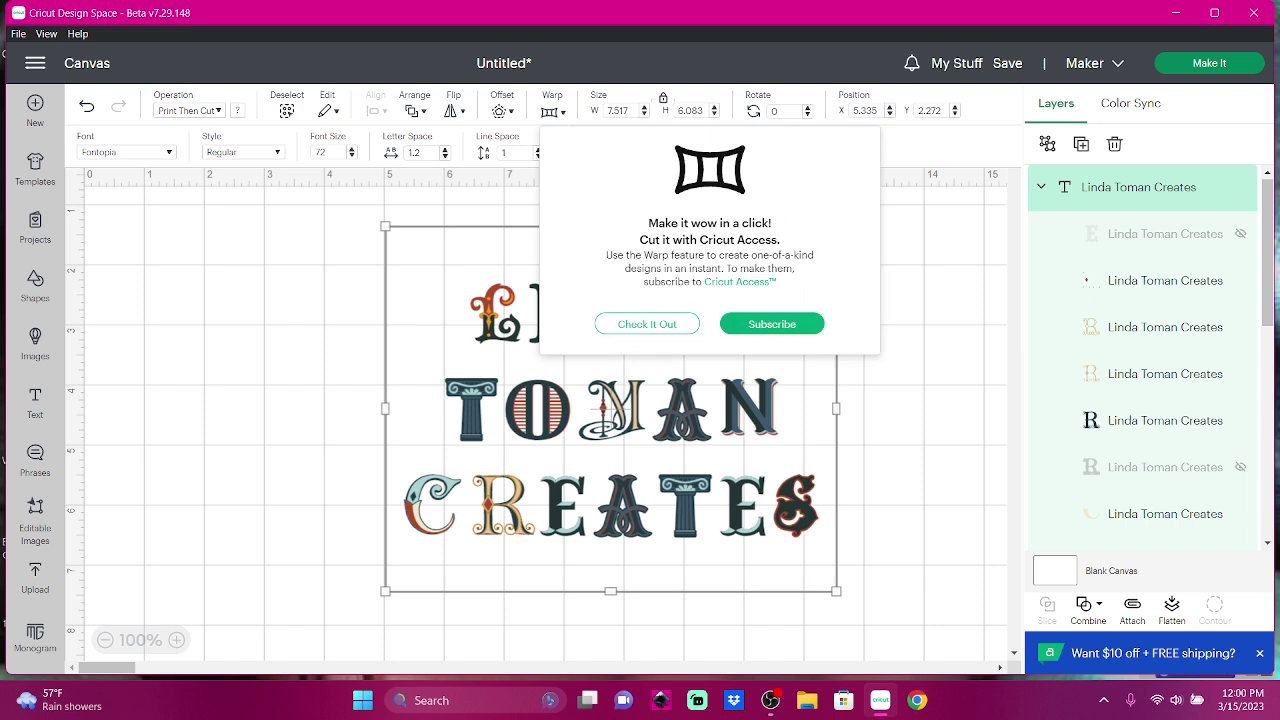
{"action": "left_click", "coordinate": [631, 326]}
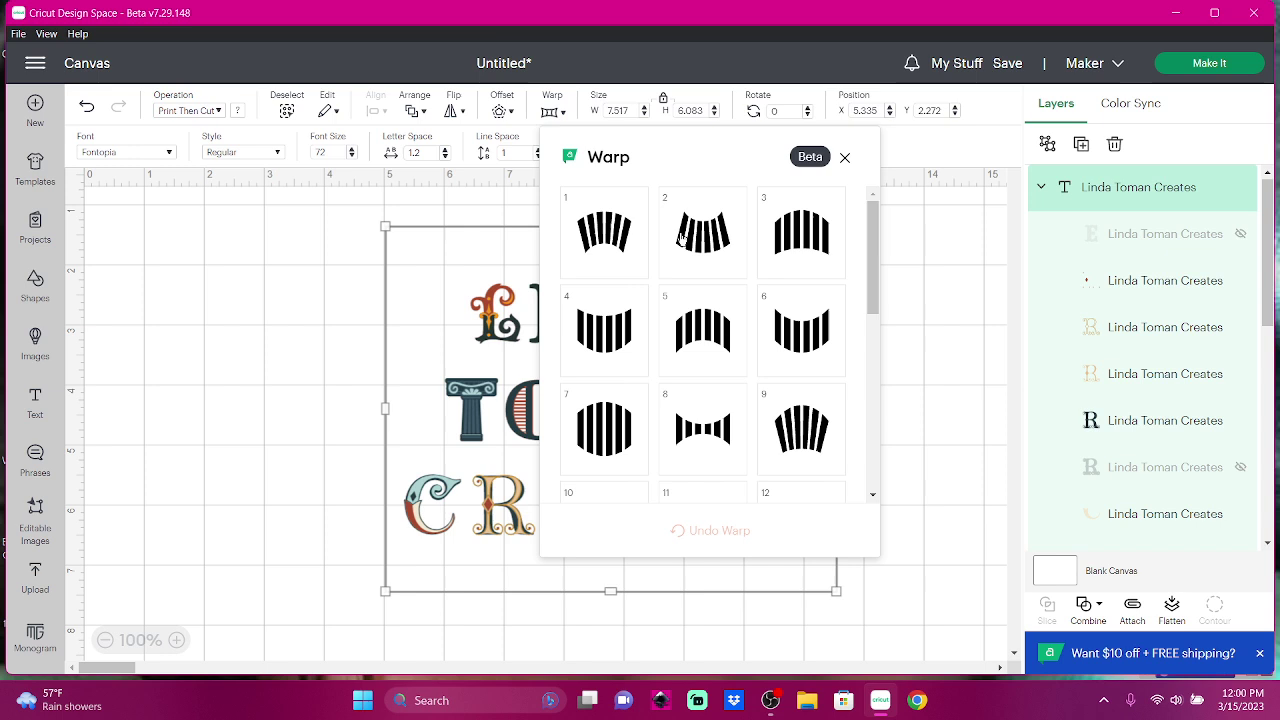
{"action": "left_click", "coordinate": [310, 236]}
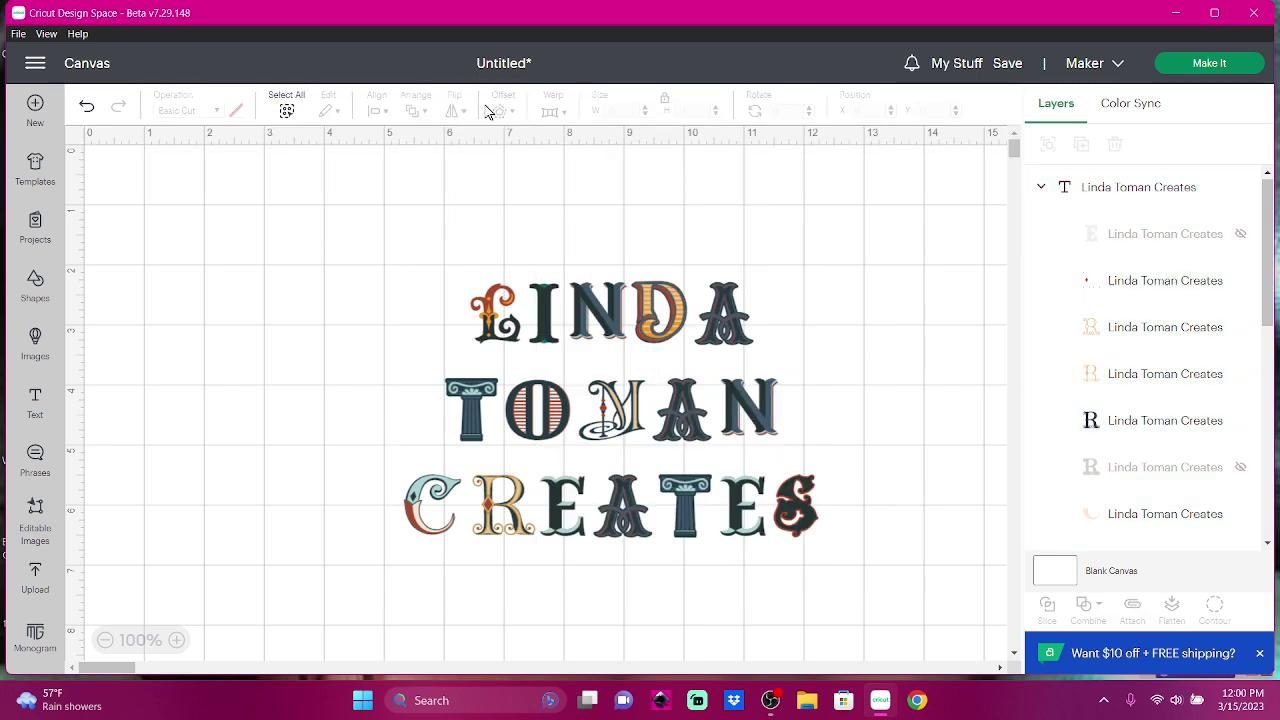
{"action": "left_click", "coordinate": [553, 320]}
{"action": "left_click", "coordinate": [554, 112]}
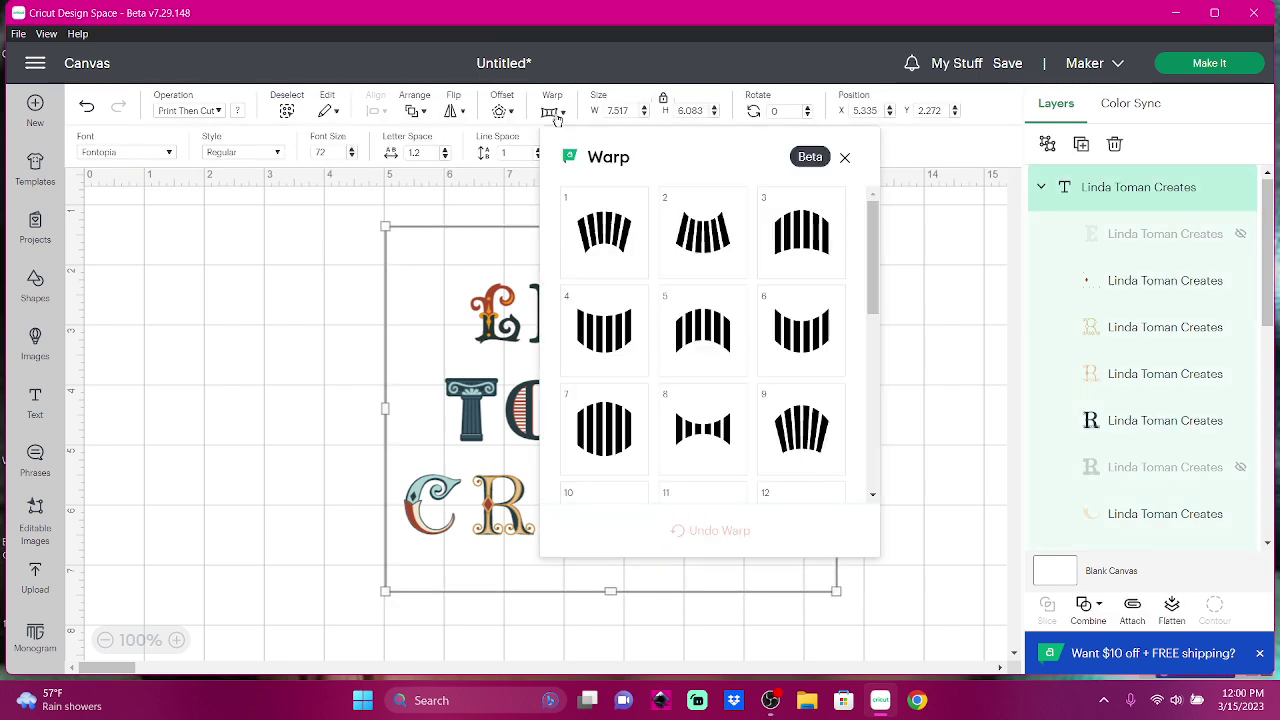
{"action": "left_click", "coordinate": [849, 169]}
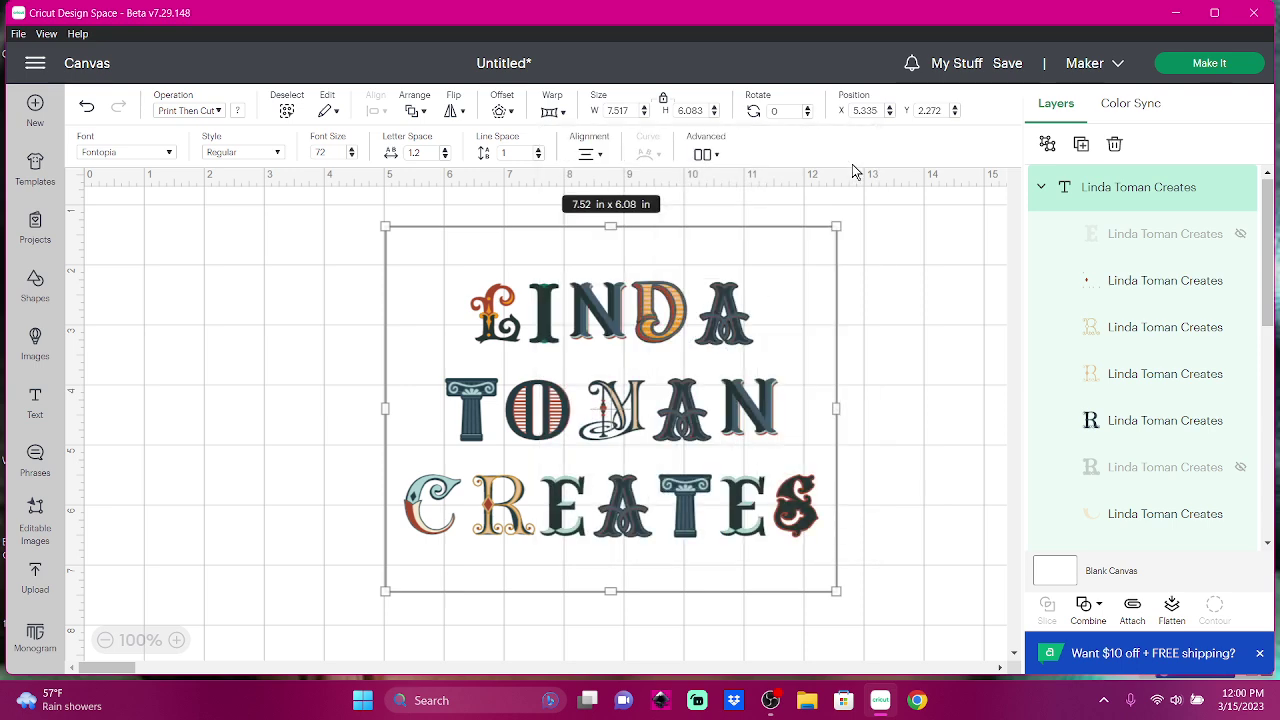
{"action": "left_click", "coordinate": [922, 470]}
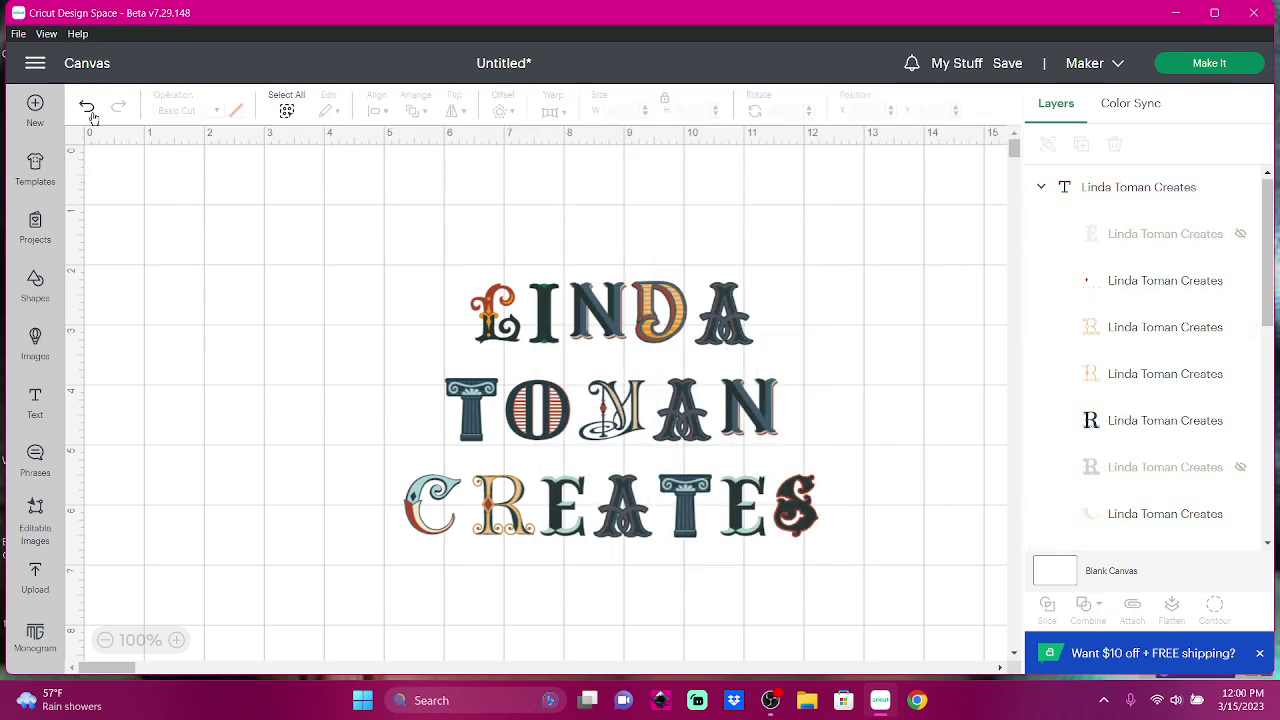
Select the whole name and bulge it with warp preset 7.
{"action": "left_click", "coordinate": [464, 334]}
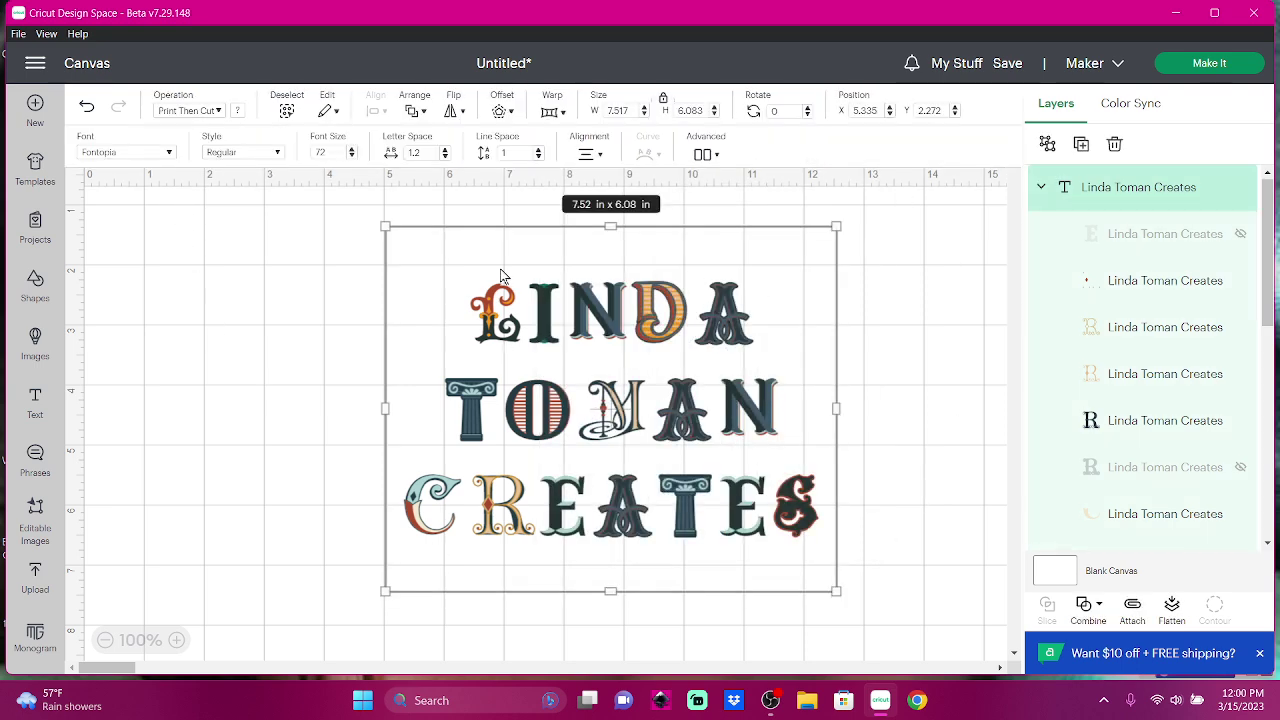
{"action": "left_click", "coordinate": [564, 114]}
{"action": "scroll", "coordinate": [707, 345], "scroll_direction": "down", "scroll_amount": 1}
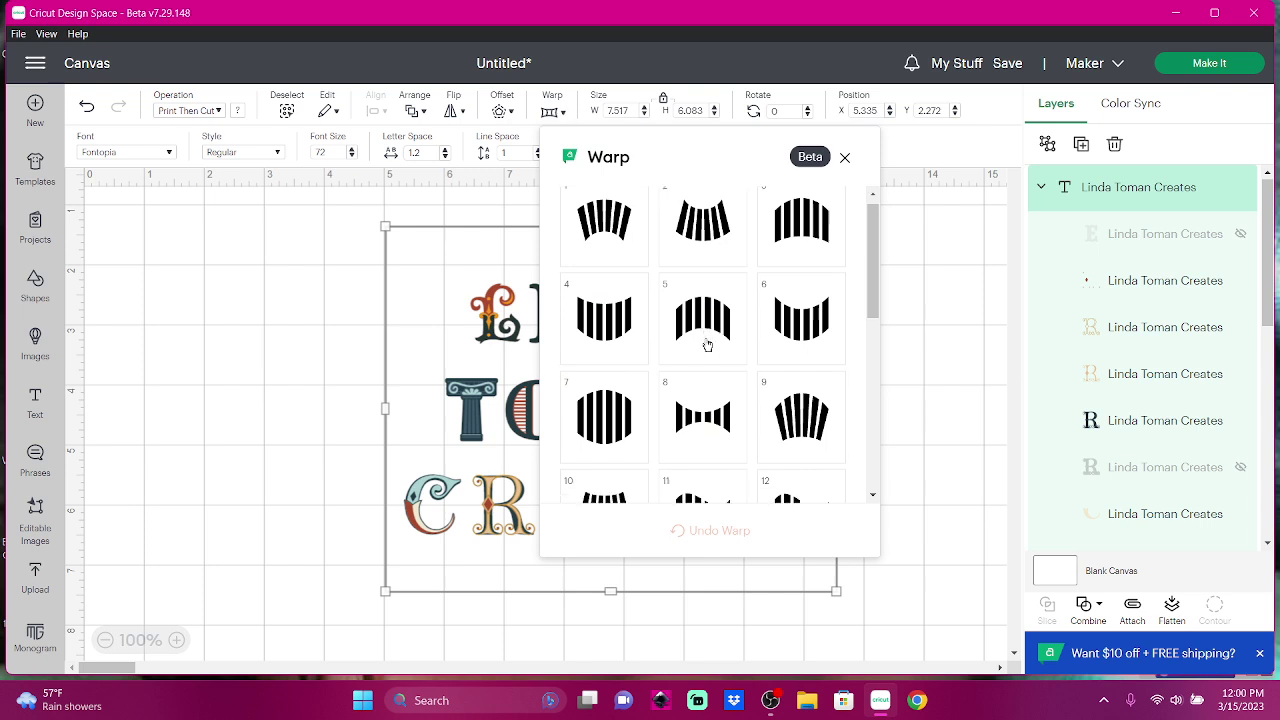
{"action": "scroll", "coordinate": [707, 345], "scroll_direction": "down", "scroll_amount": 3}
{"action": "scroll", "coordinate": [707, 345], "scroll_direction": "down", "scroll_amount": 2}
{"action": "scroll", "coordinate": [707, 345], "scroll_direction": "down", "scroll_amount": 1}
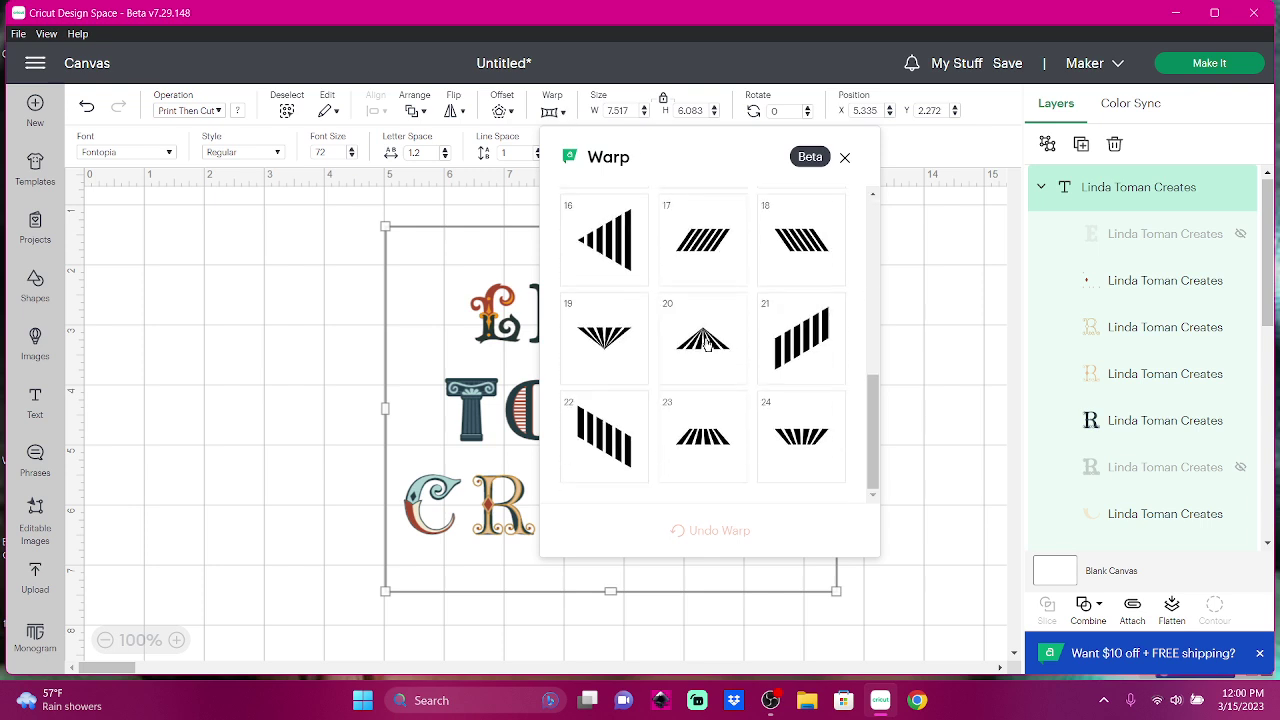
{"action": "scroll", "coordinate": [707, 345], "scroll_direction": "up", "scroll_amount": 4}
{"action": "scroll", "coordinate": [698, 344], "scroll_direction": "up", "scroll_amount": 2}
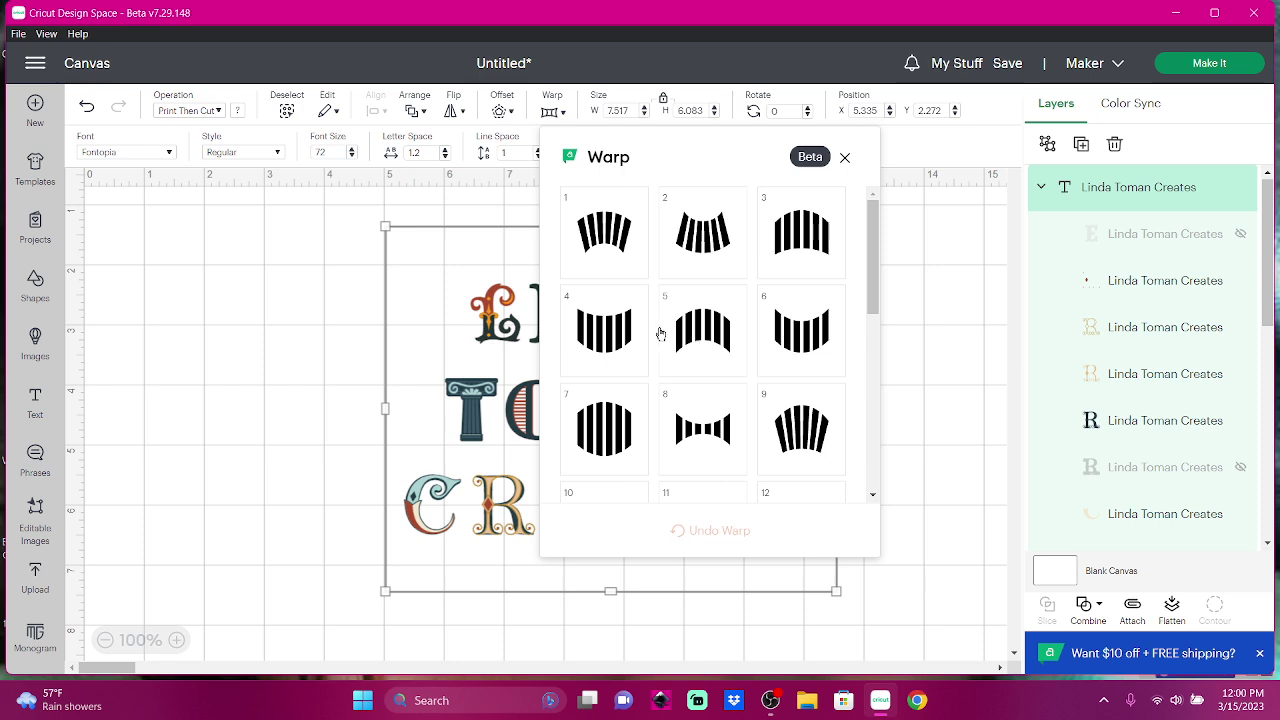
{"action": "left_click", "coordinate": [599, 433]}
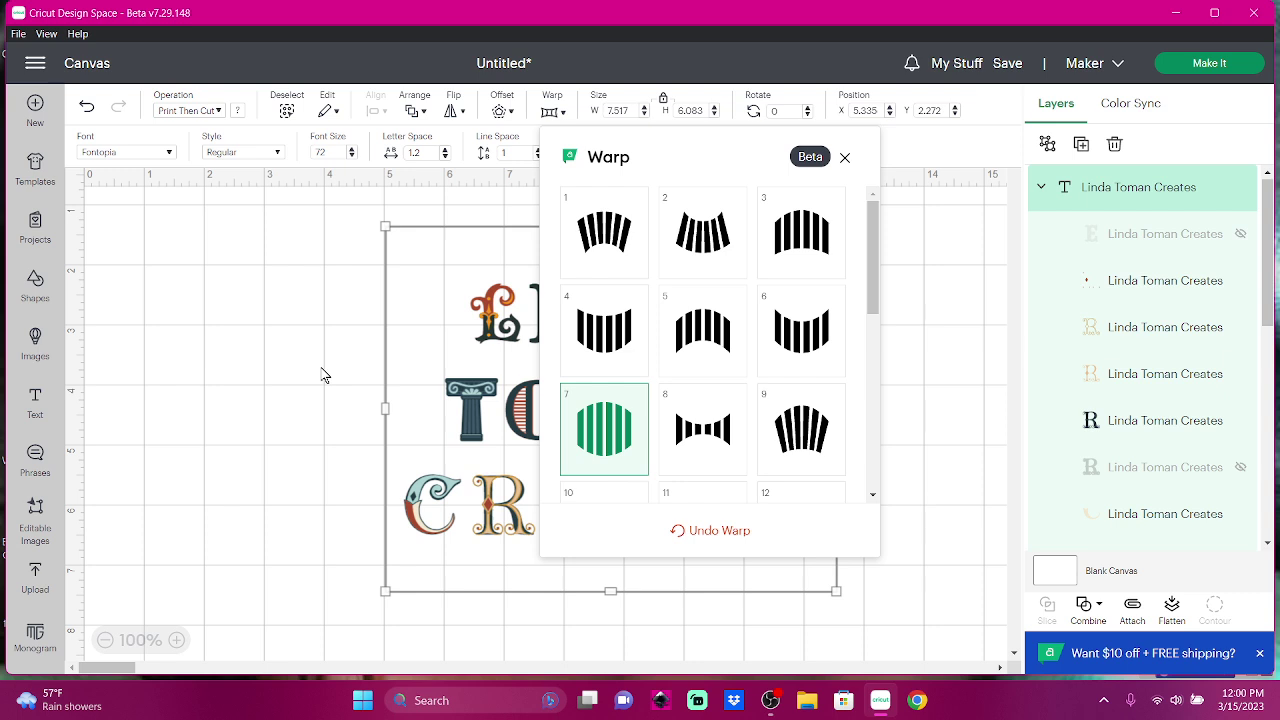
{"action": "left_click", "coordinate": [322, 375]}
{"action": "left_click", "coordinate": [476, 405]}
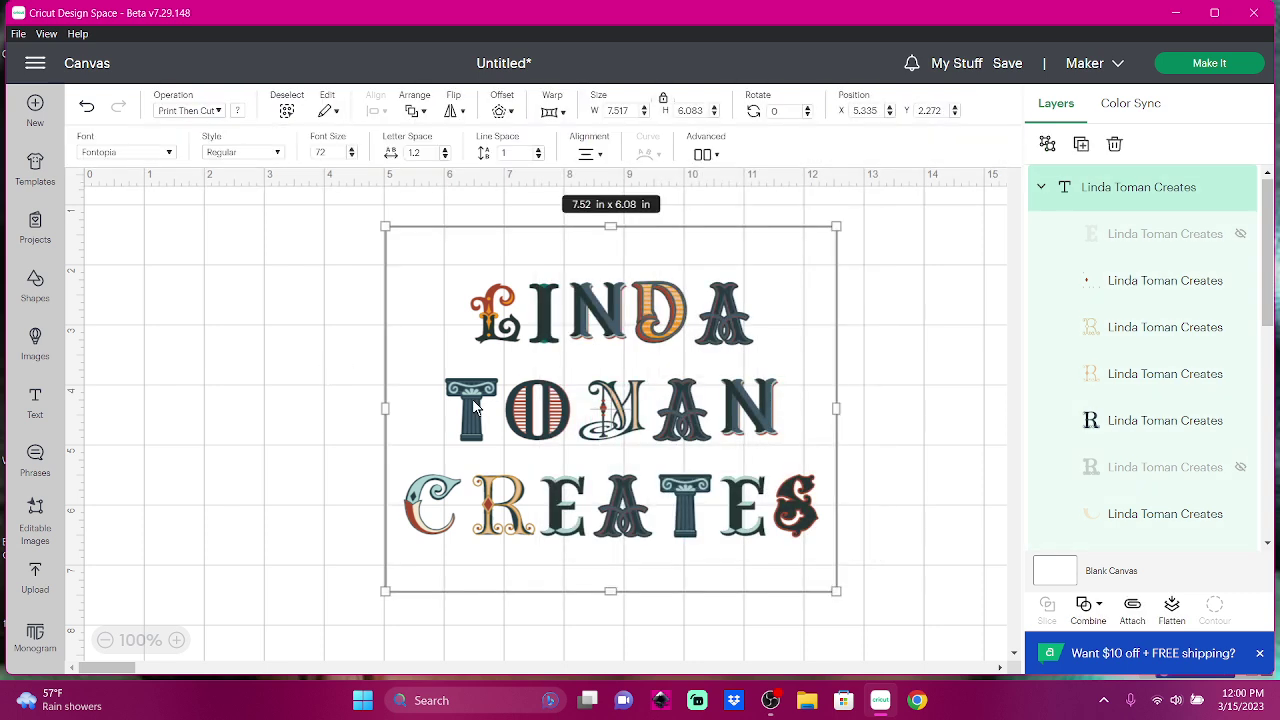
{"action": "left_click", "coordinate": [553, 111]}
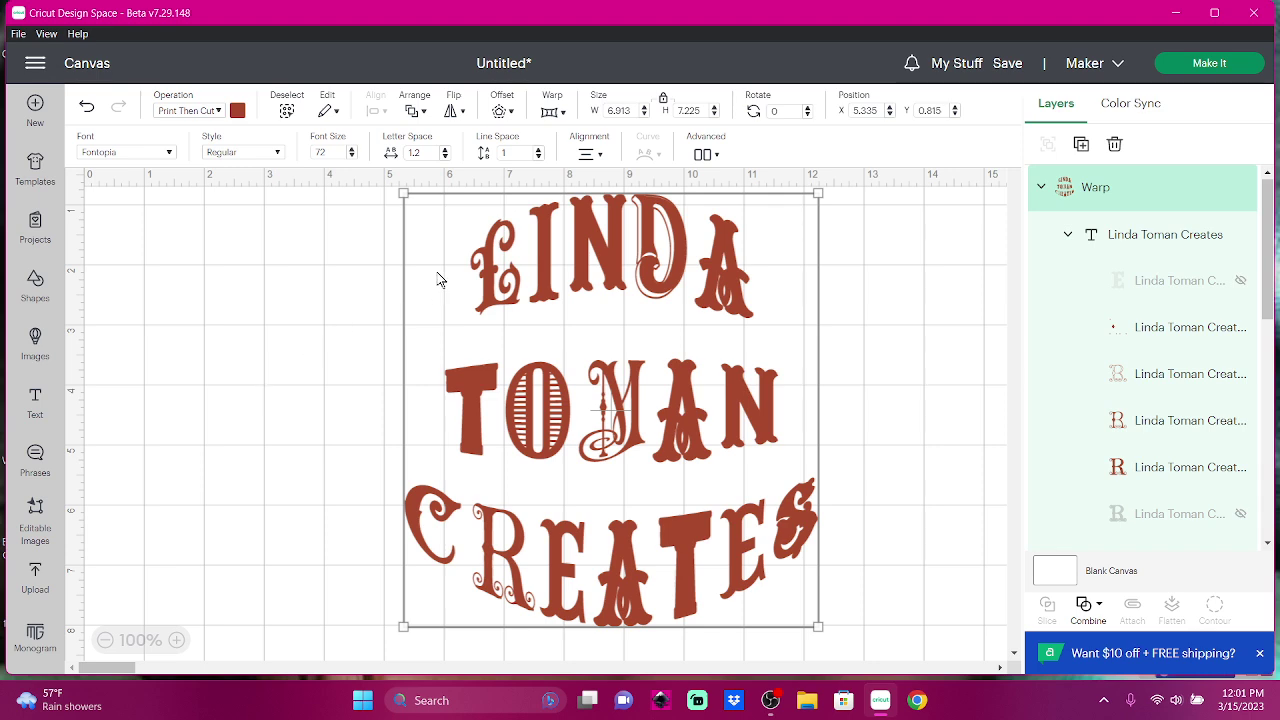
Switch the name to the Jubilee - Village font and undo its warp.
{"action": "left_click", "coordinate": [172, 154]}
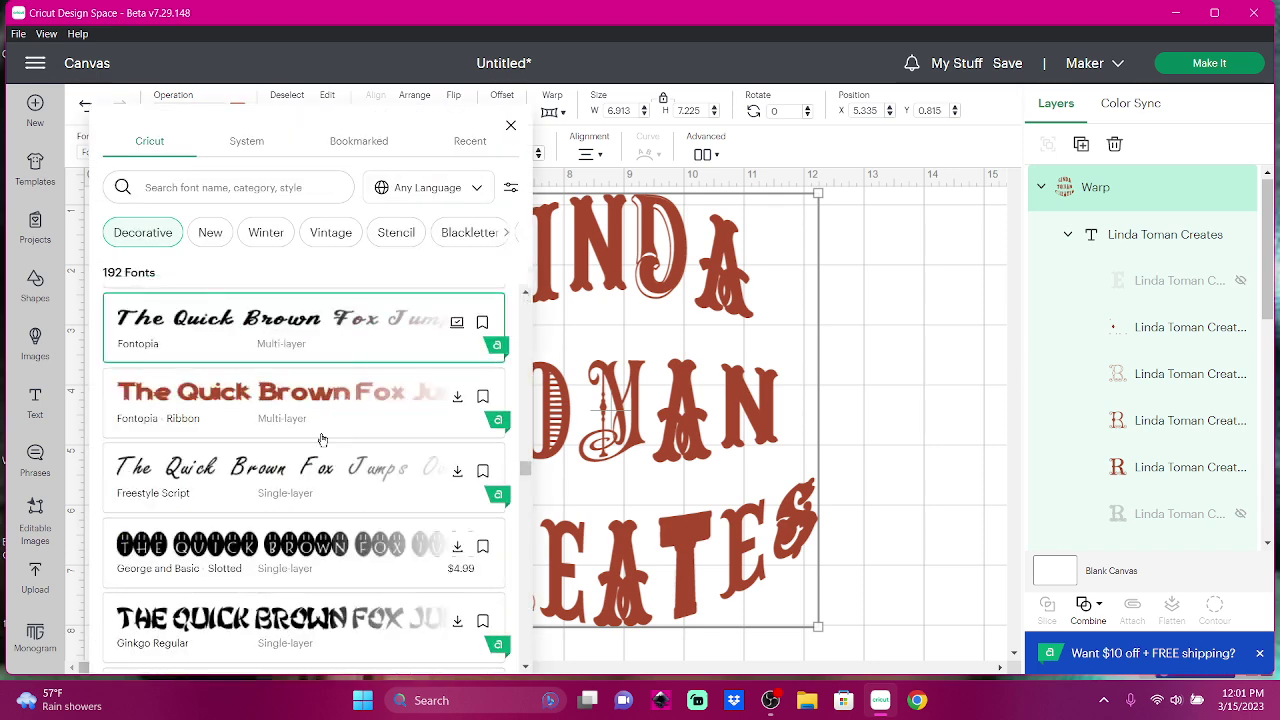
{"action": "scroll", "coordinate": [322, 433], "scroll_direction": "down", "scroll_amount": 3}
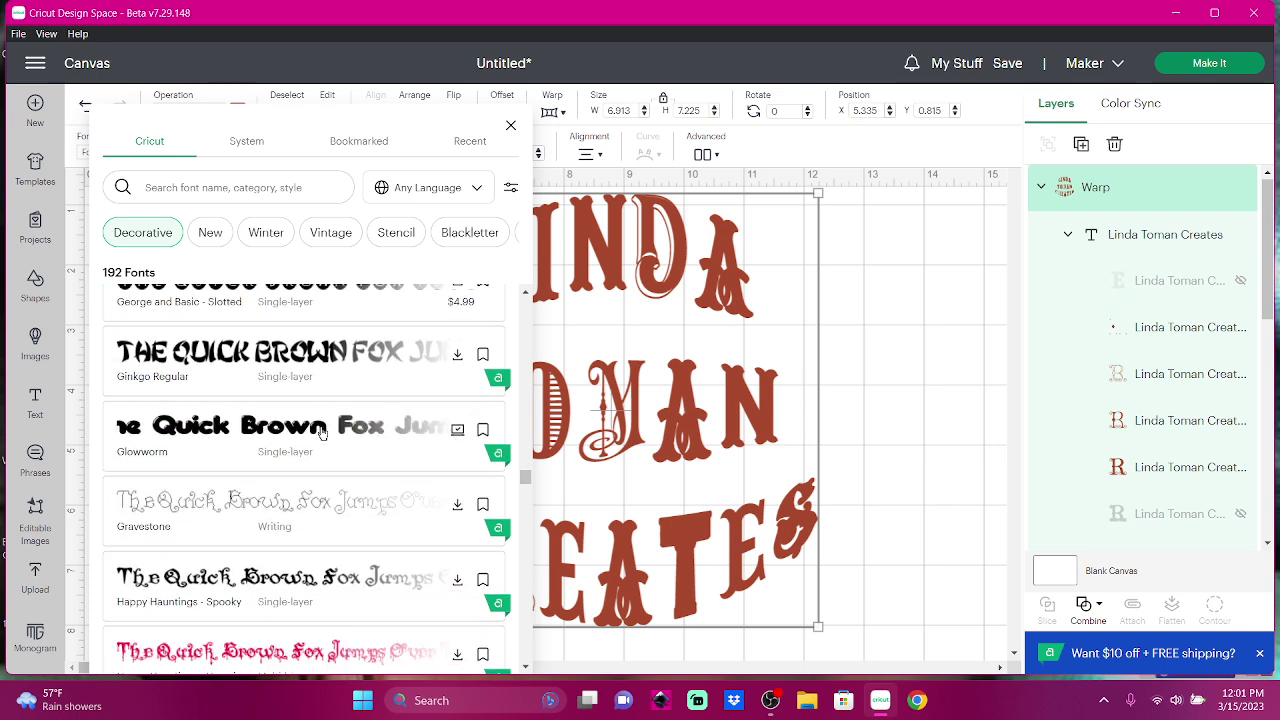
{"action": "scroll", "coordinate": [322, 433], "scroll_direction": "down", "scroll_amount": 5}
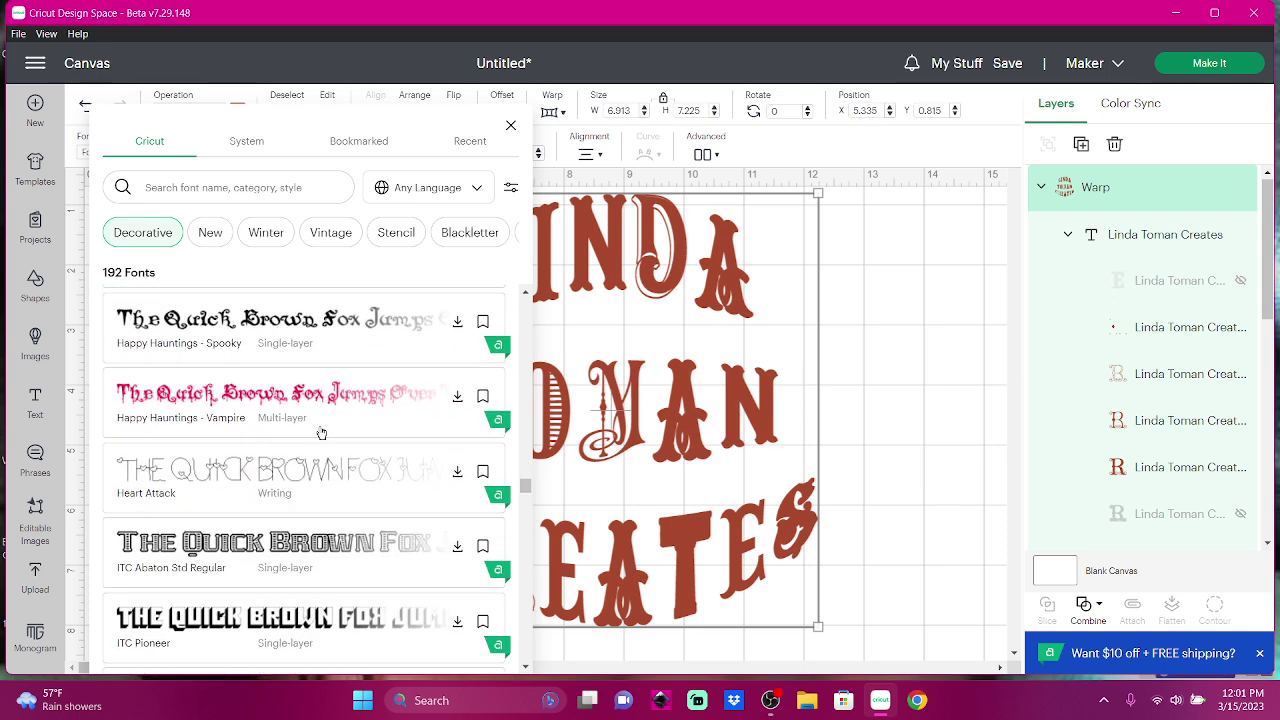
{"action": "scroll", "coordinate": [322, 433], "scroll_direction": "down", "scroll_amount": 3}
{"action": "scroll", "coordinate": [320, 432], "scroll_direction": "down", "scroll_amount": 2}
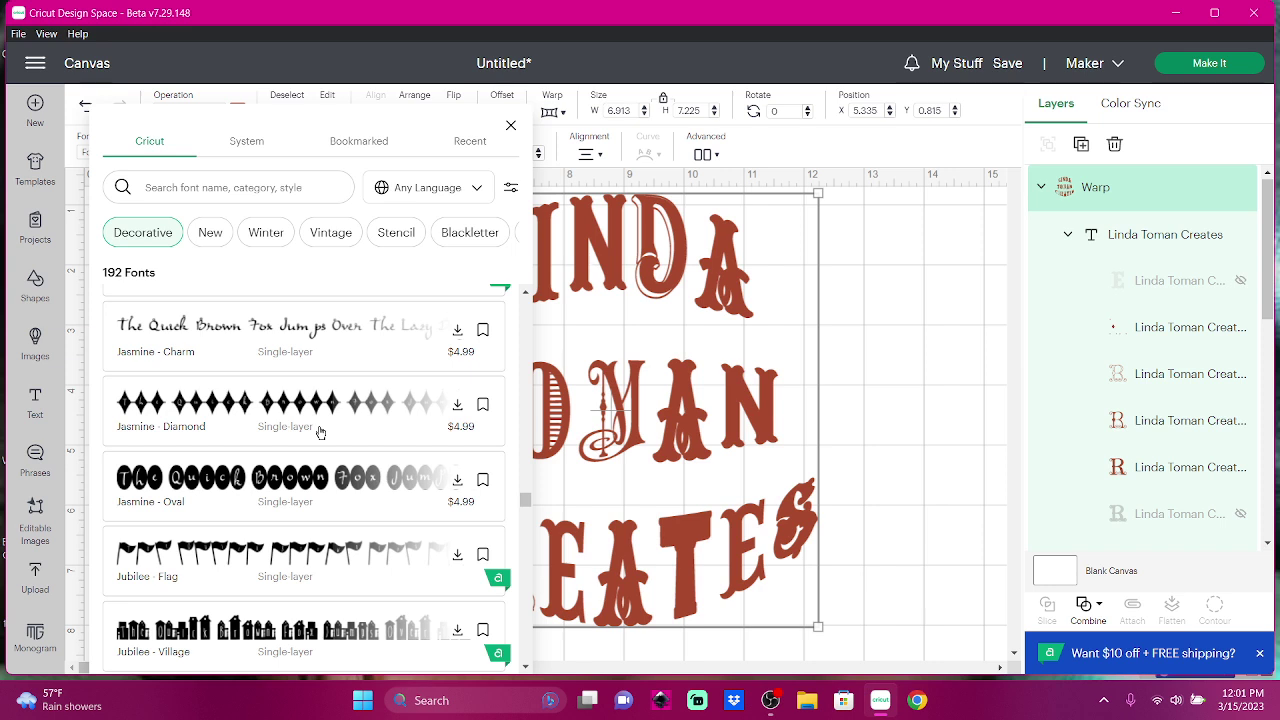
{"action": "scroll", "coordinate": [320, 432], "scroll_direction": "down", "scroll_amount": 2}
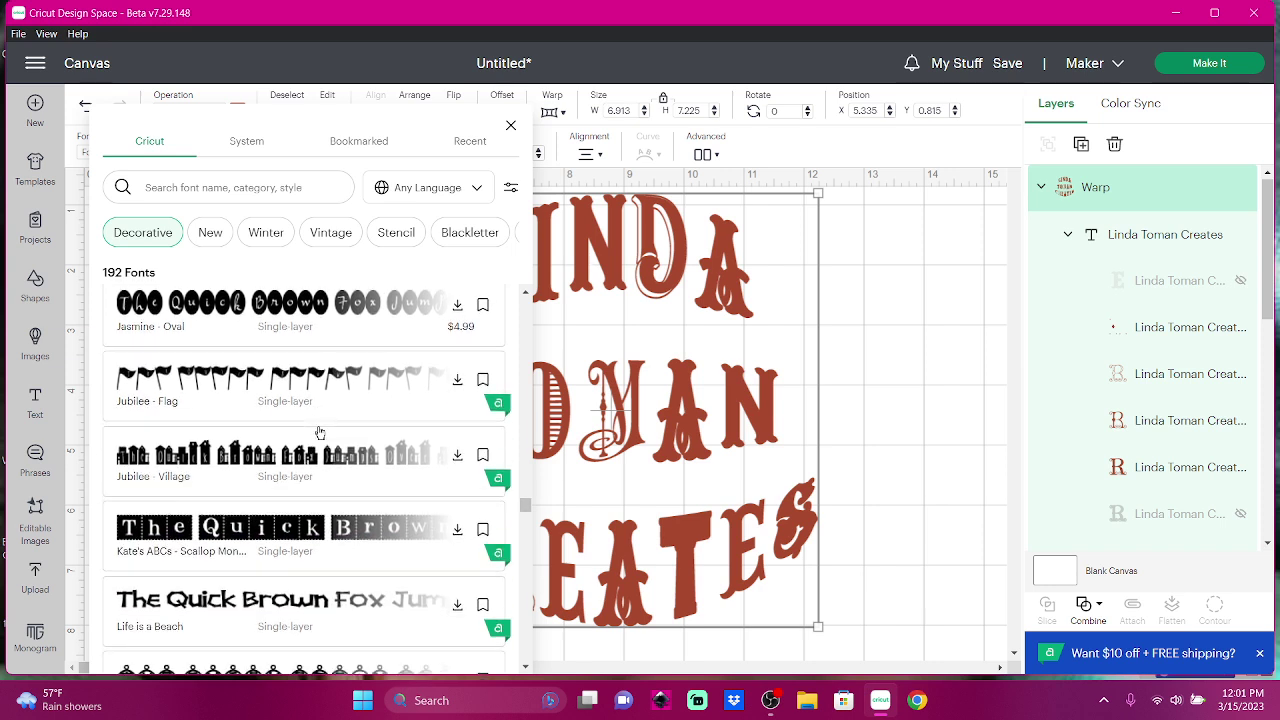
{"action": "left_click", "coordinate": [191, 484]}
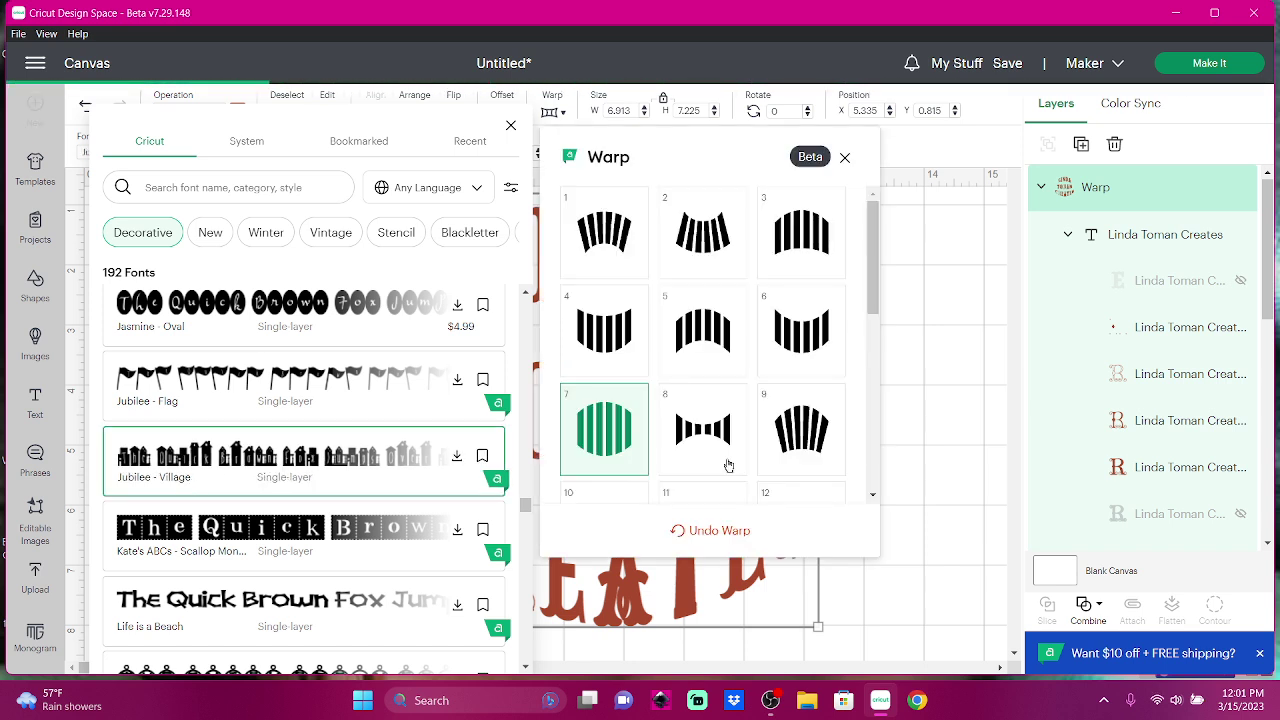
{"action": "left_click", "coordinate": [633, 455]}
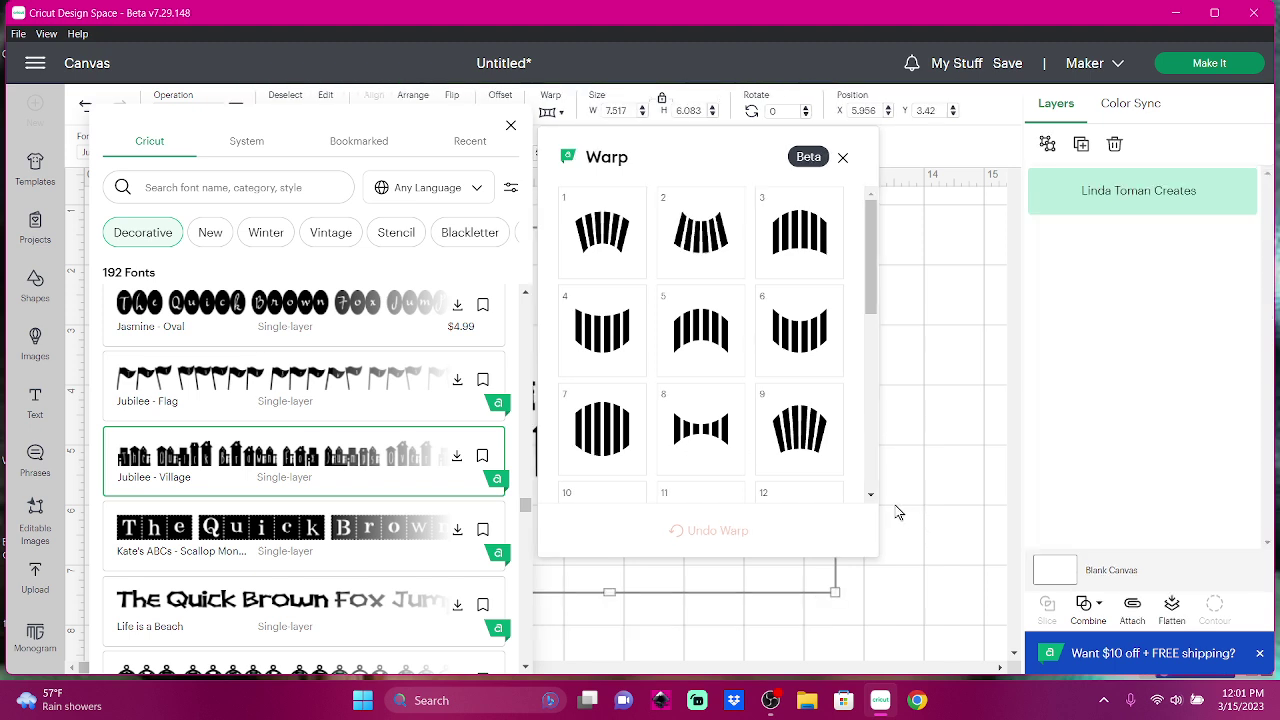
{"action": "left_click", "coordinate": [897, 512]}
{"action": "left_click", "coordinate": [596, 456]}
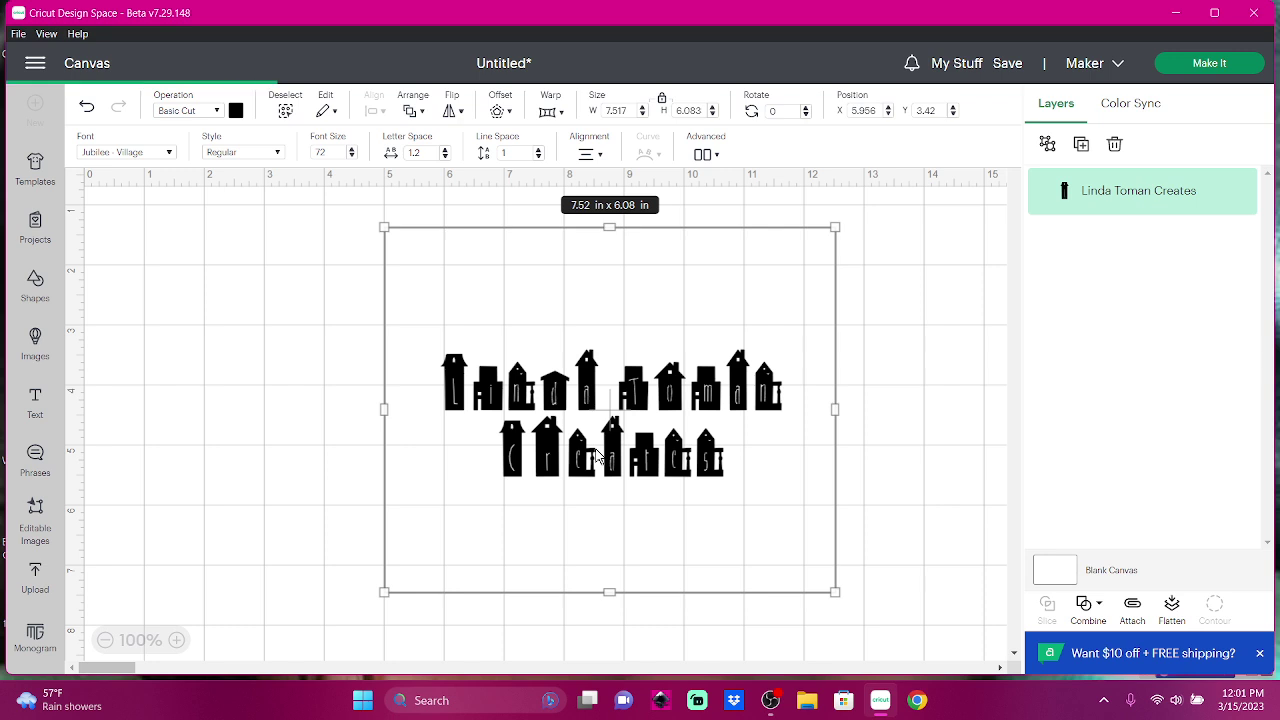
{"action": "left_click", "coordinate": [376, 257]}
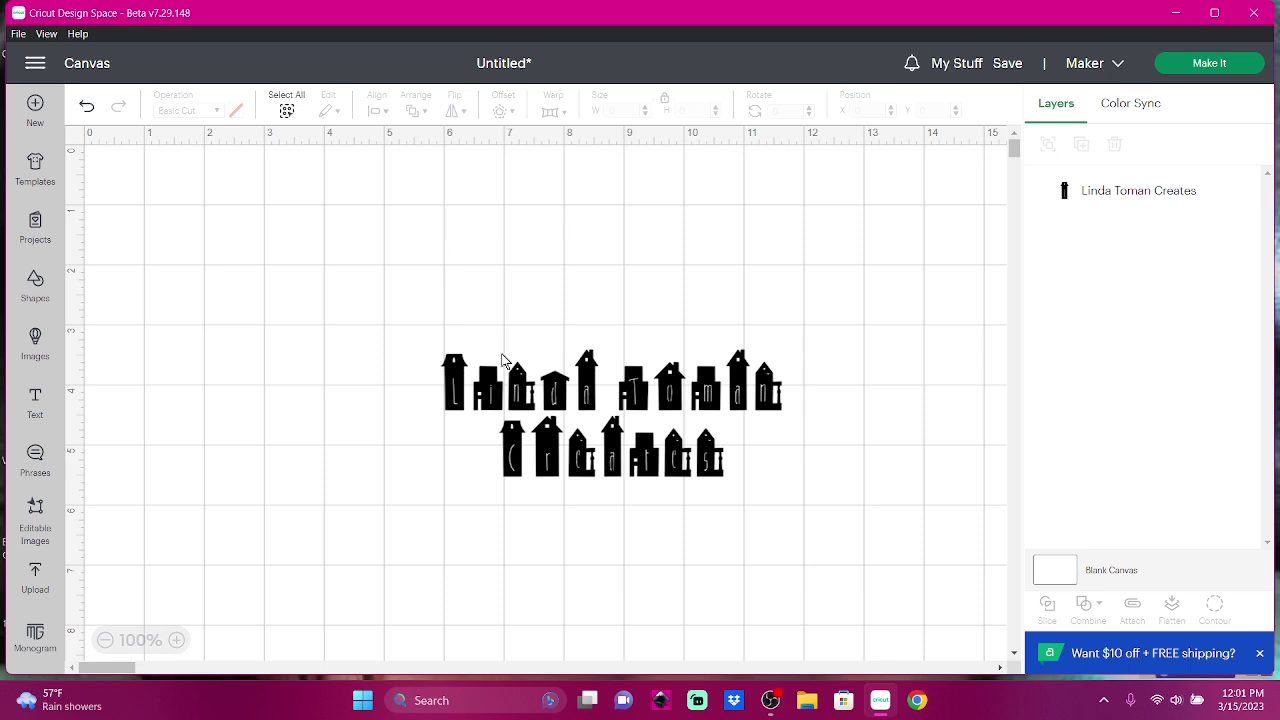
{"action": "mouse_move", "coordinate": [1140, 191]}
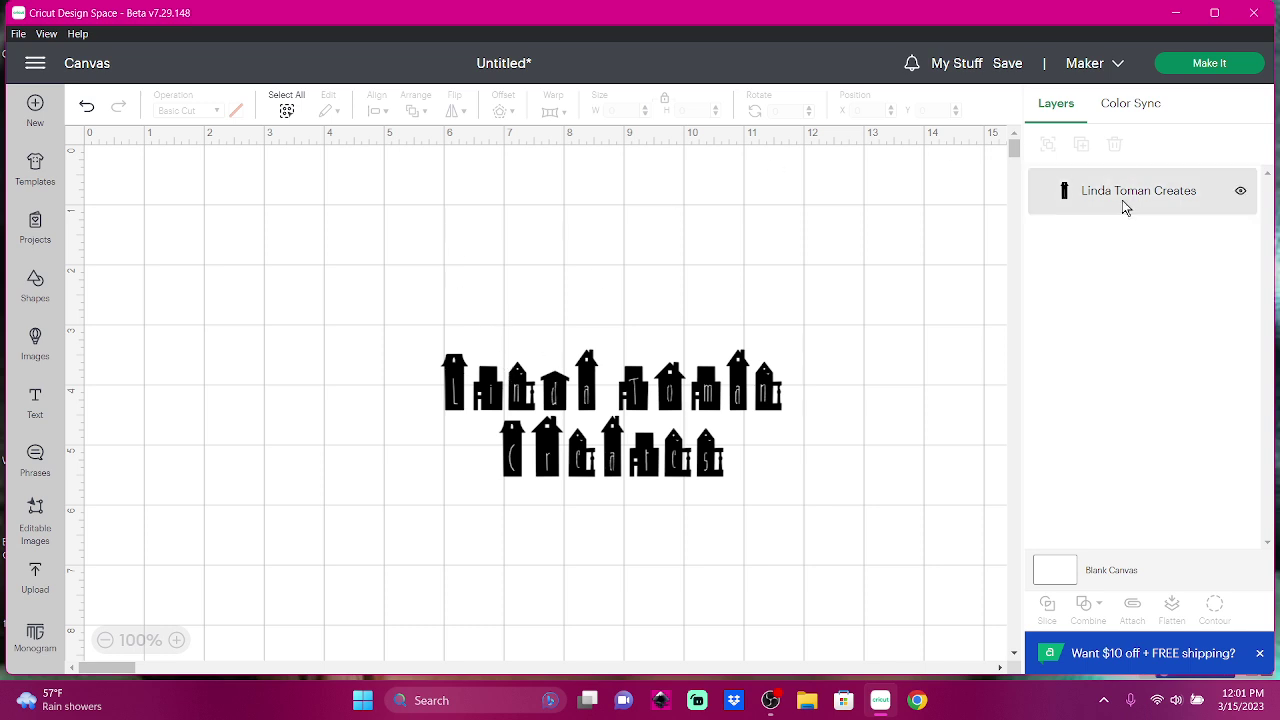
{"action": "left_click", "coordinate": [1124, 207]}
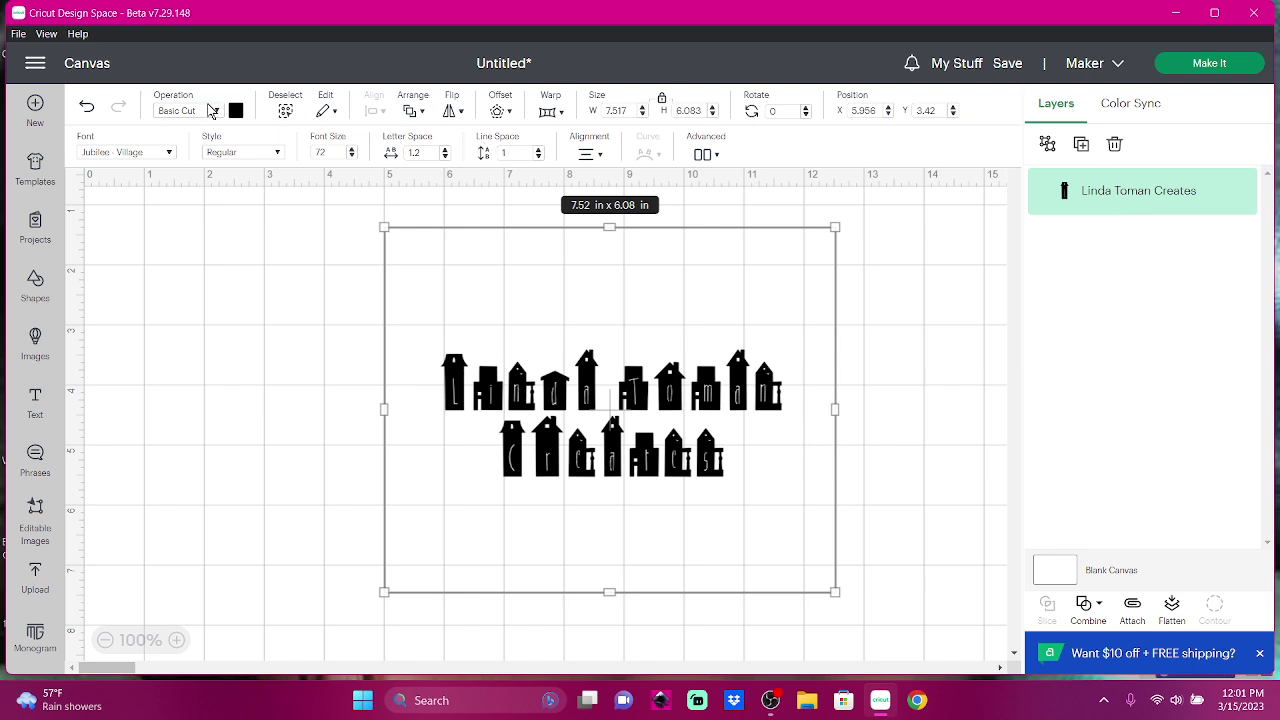
Browse the font list with the Vintage filter, then clear that filter.
{"action": "left_click", "coordinate": [168, 152]}
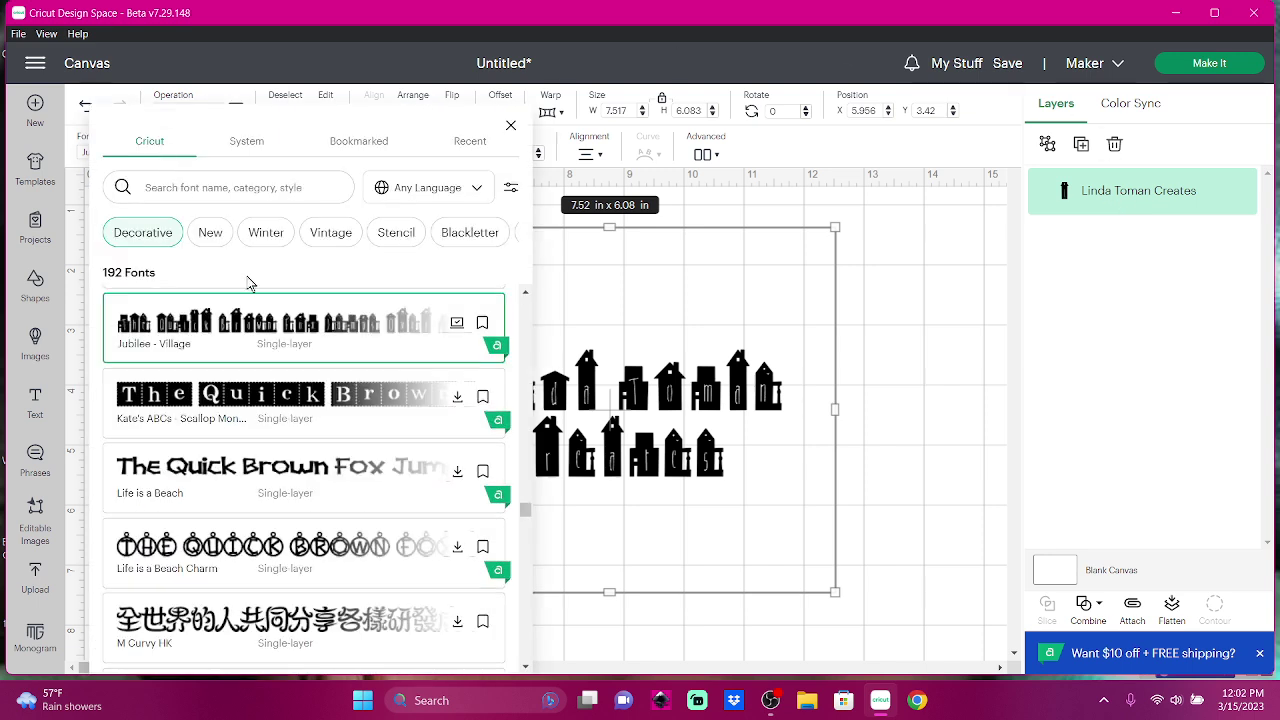
{"action": "scroll", "coordinate": [331, 458], "scroll_direction": "down", "scroll_amount": 3}
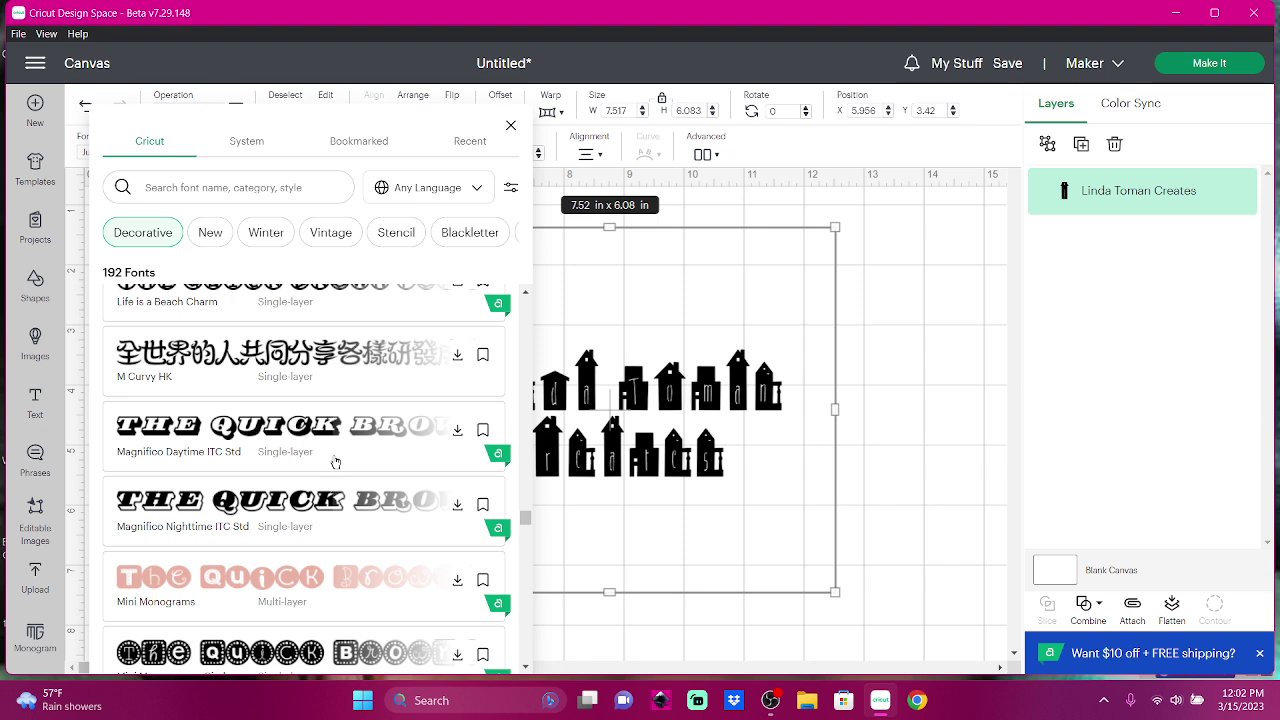
{"action": "scroll", "coordinate": [336, 462], "scroll_direction": "down", "scroll_amount": 2}
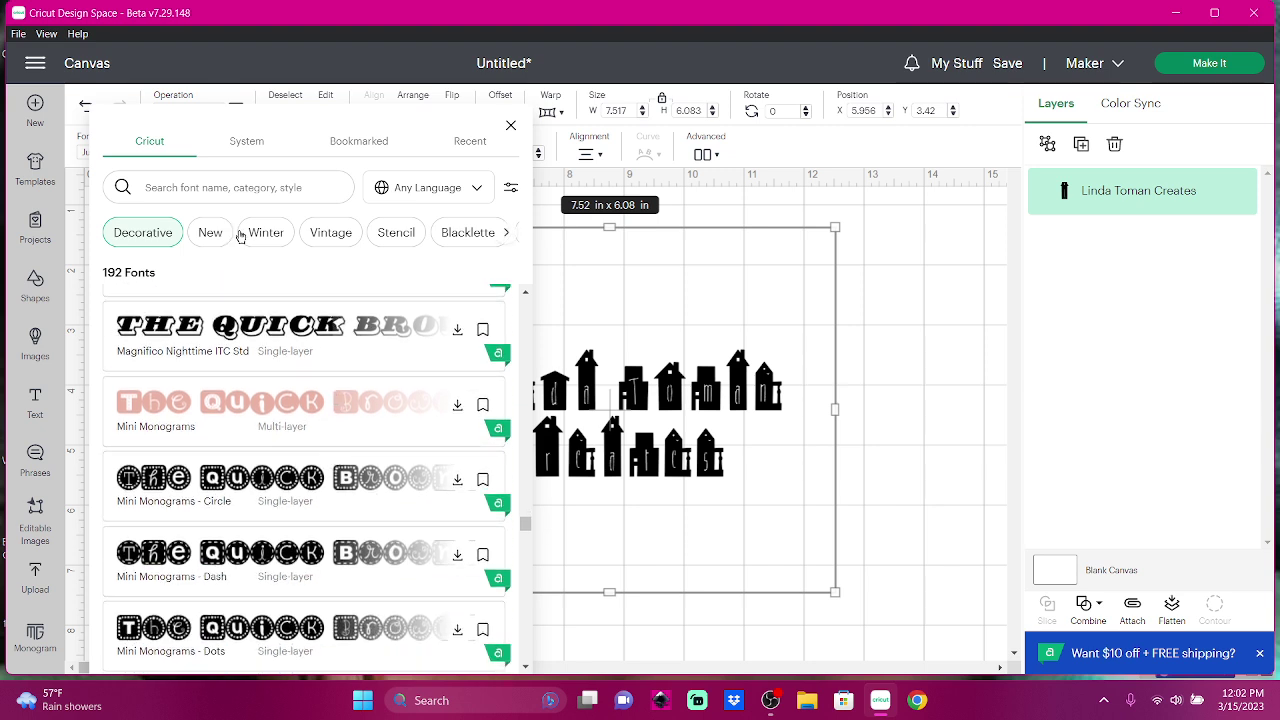
{"action": "mouse_move", "coordinate": [330, 232]}
{"action": "left_click", "coordinate": [327, 234]}
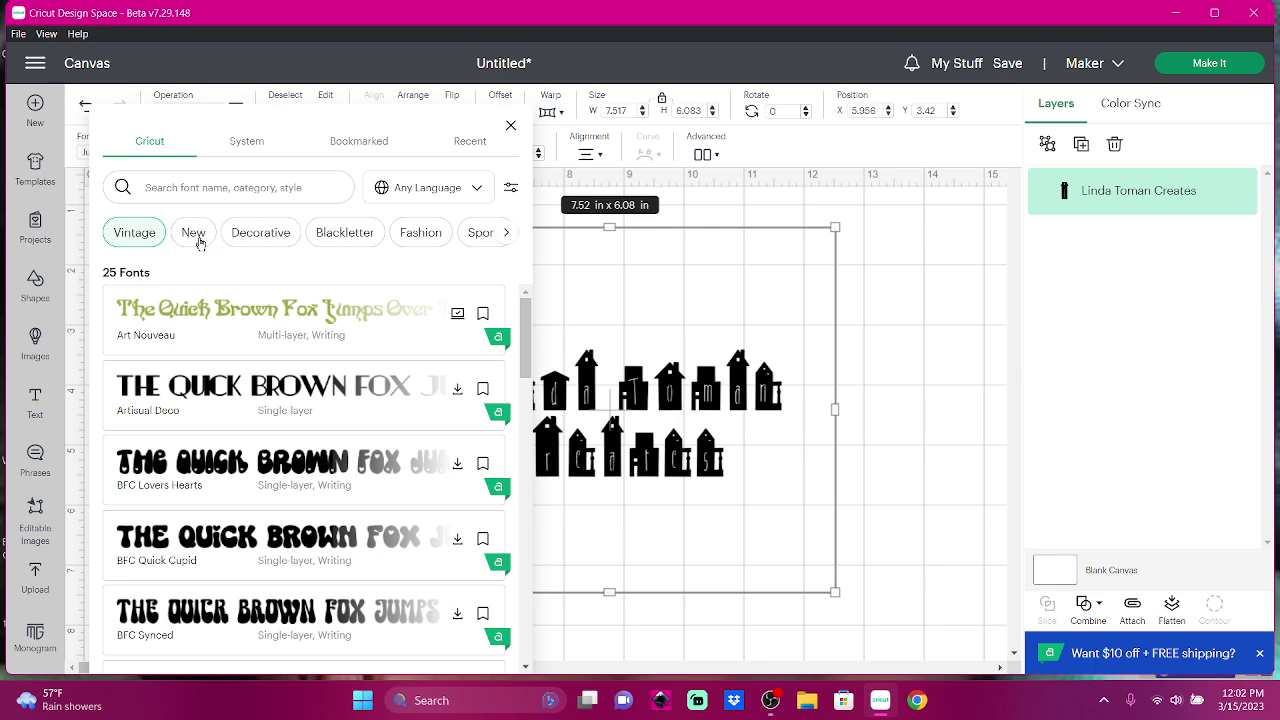
{"action": "left_click", "coordinate": [178, 237]}
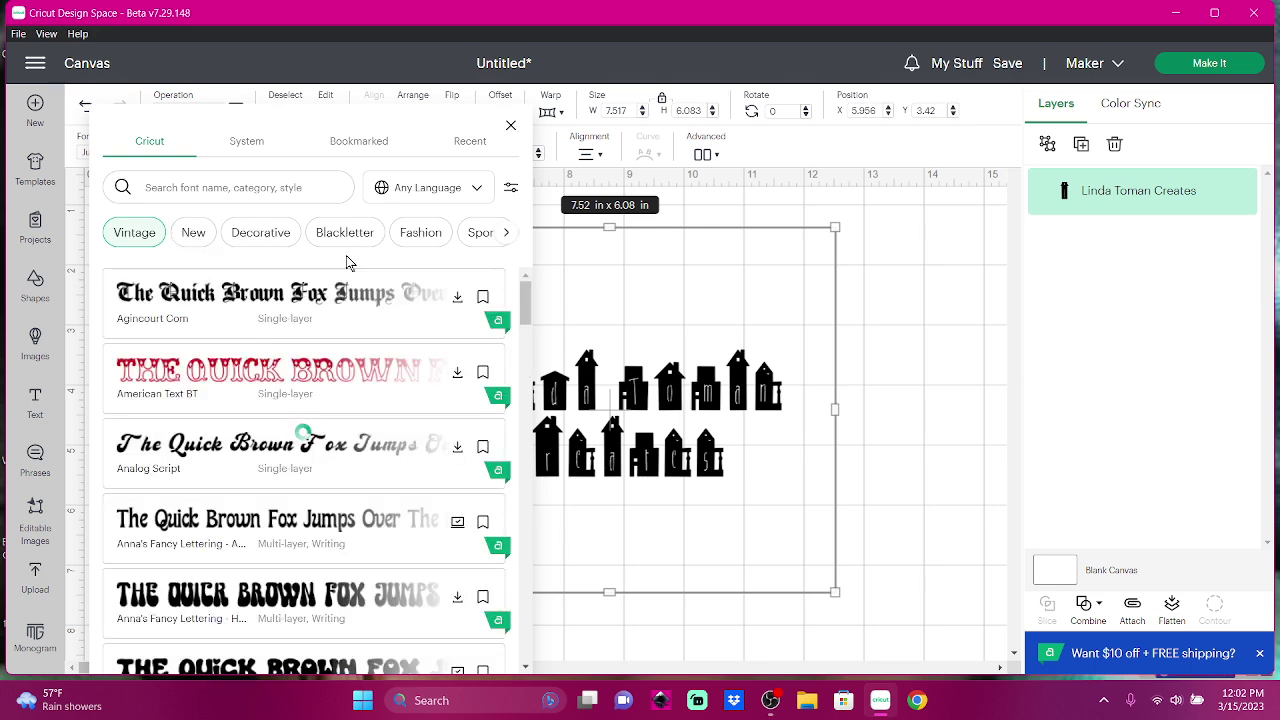
{"action": "scroll", "coordinate": [345, 368], "scroll_direction": "down", "scroll_amount": 5}
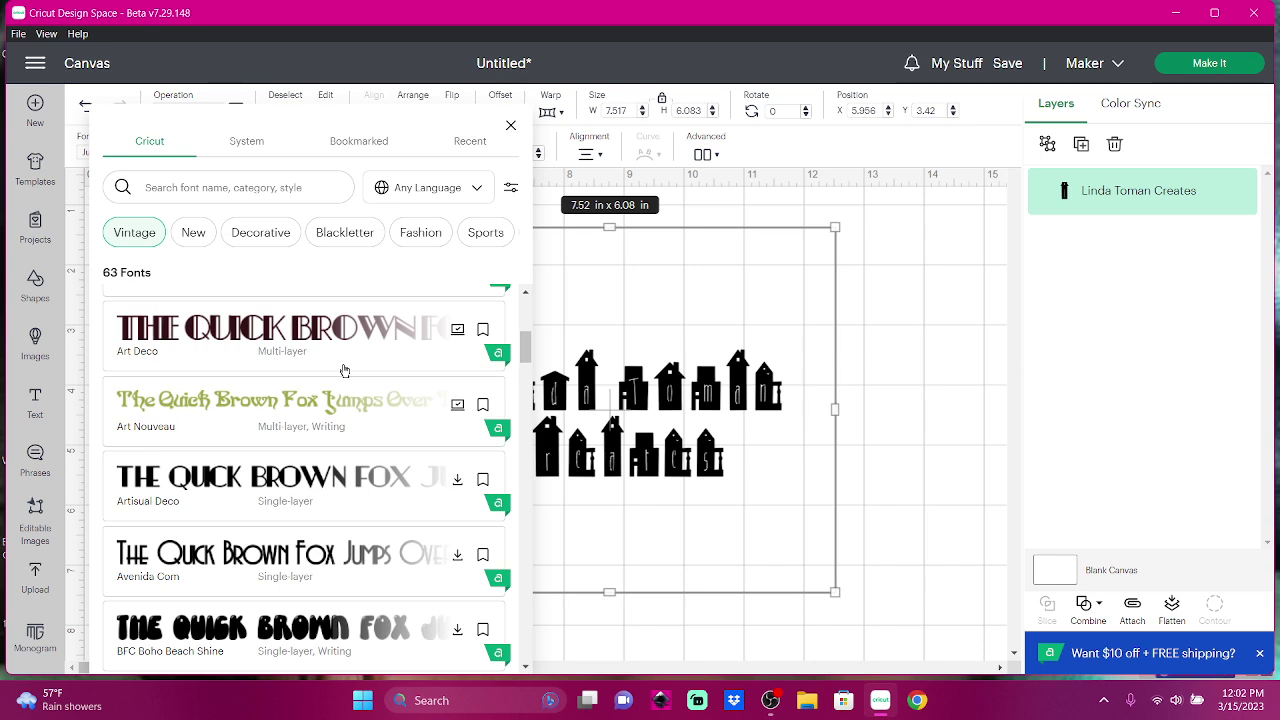
{"action": "left_click", "coordinate": [143, 233]}
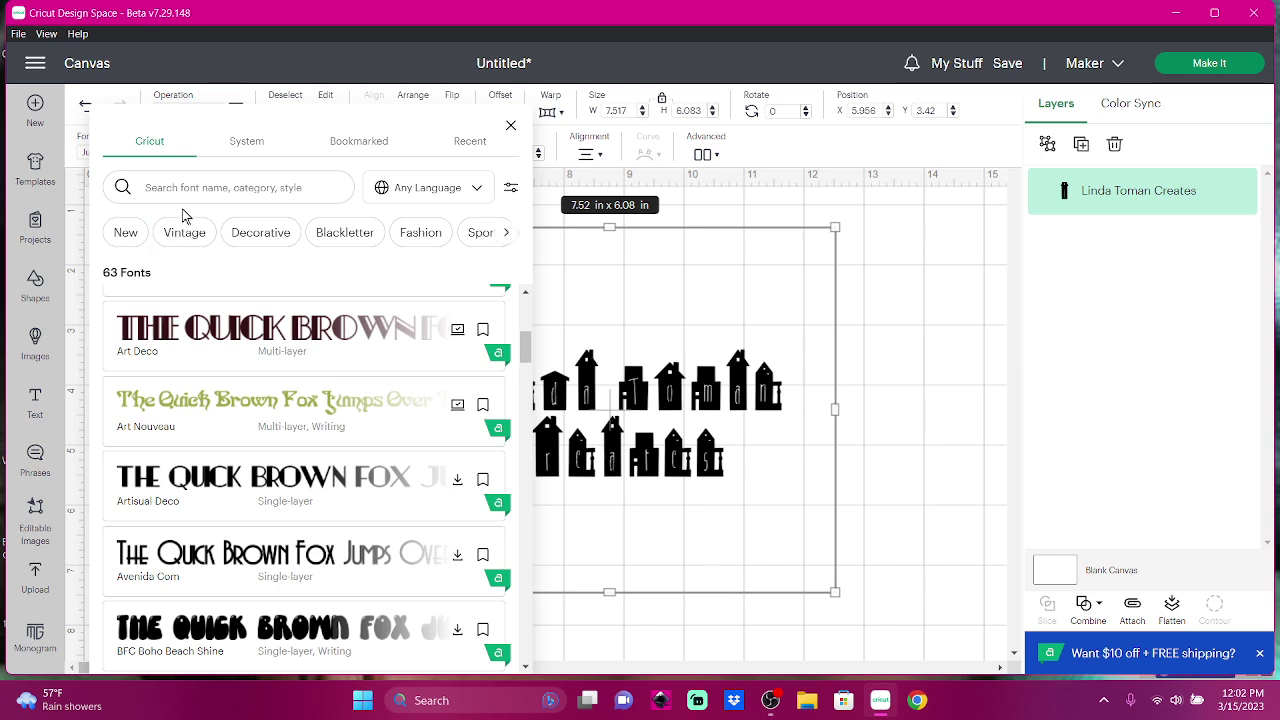
Filter the fonts to Chunky and apply BFC Chalk Eraser to the name.
{"action": "left_click", "coordinate": [508, 234]}
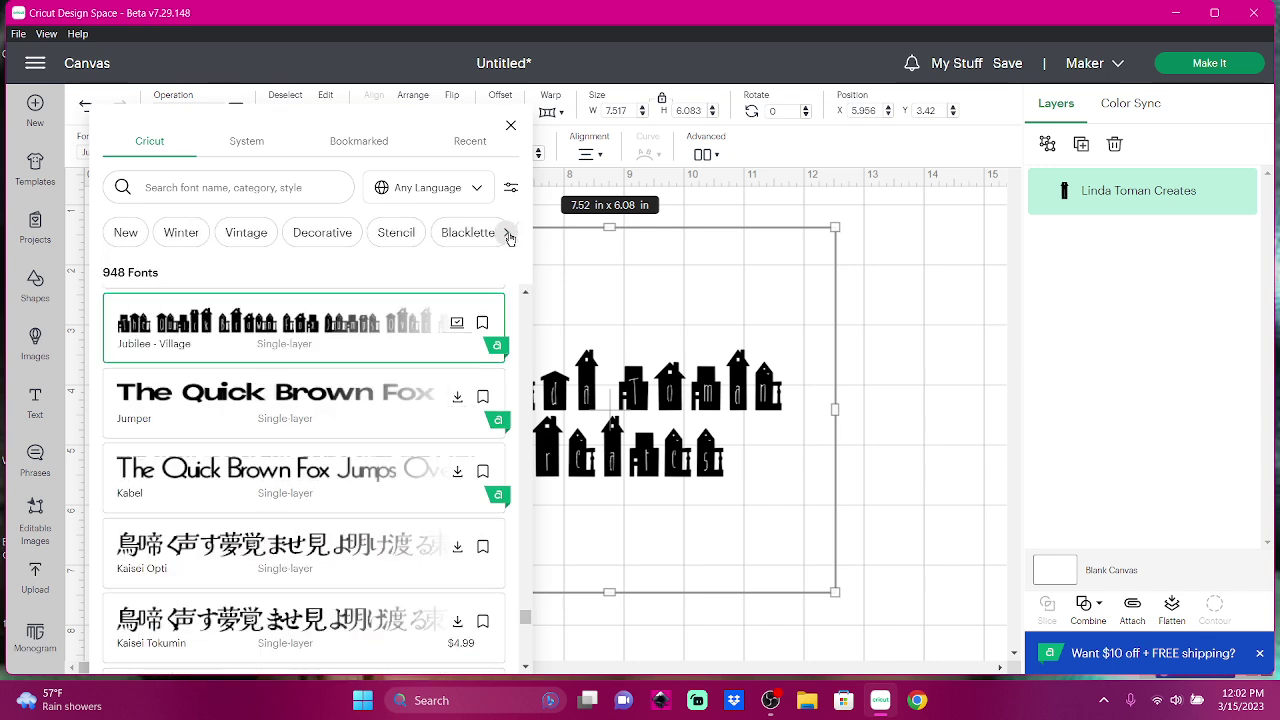
{"action": "left_click", "coordinate": [508, 234]}
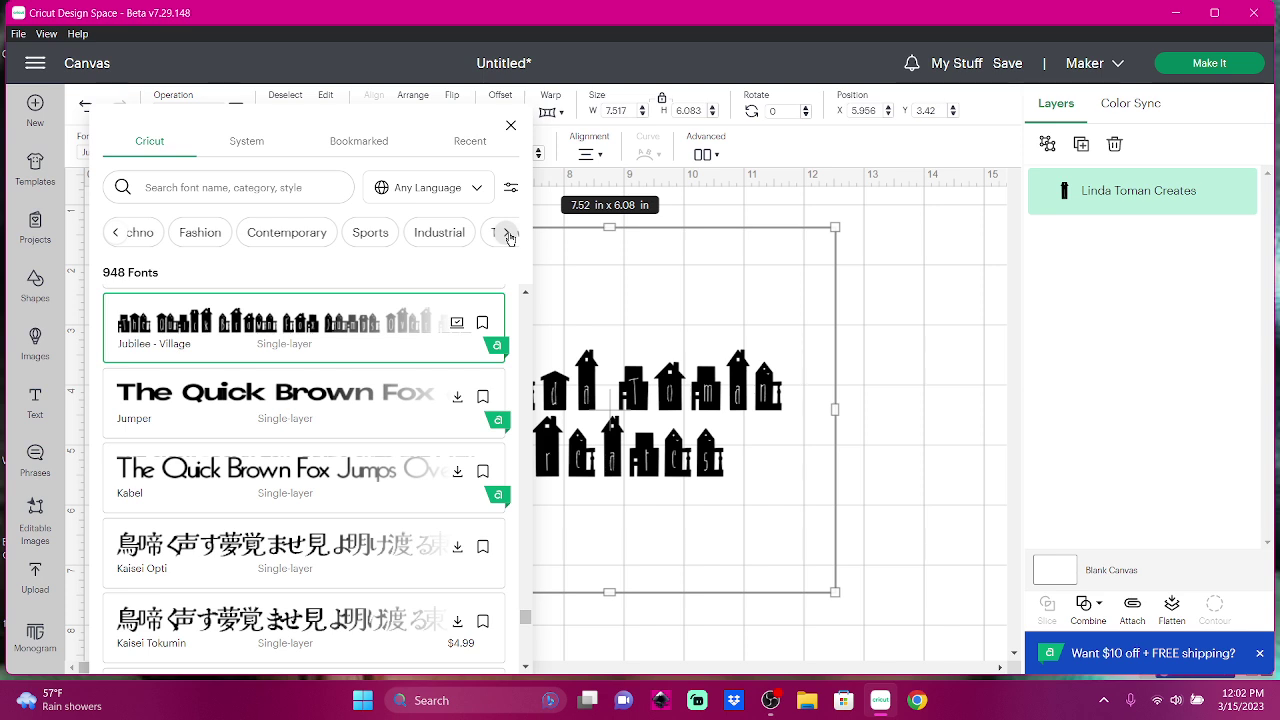
{"action": "left_click", "coordinate": [508, 234]}
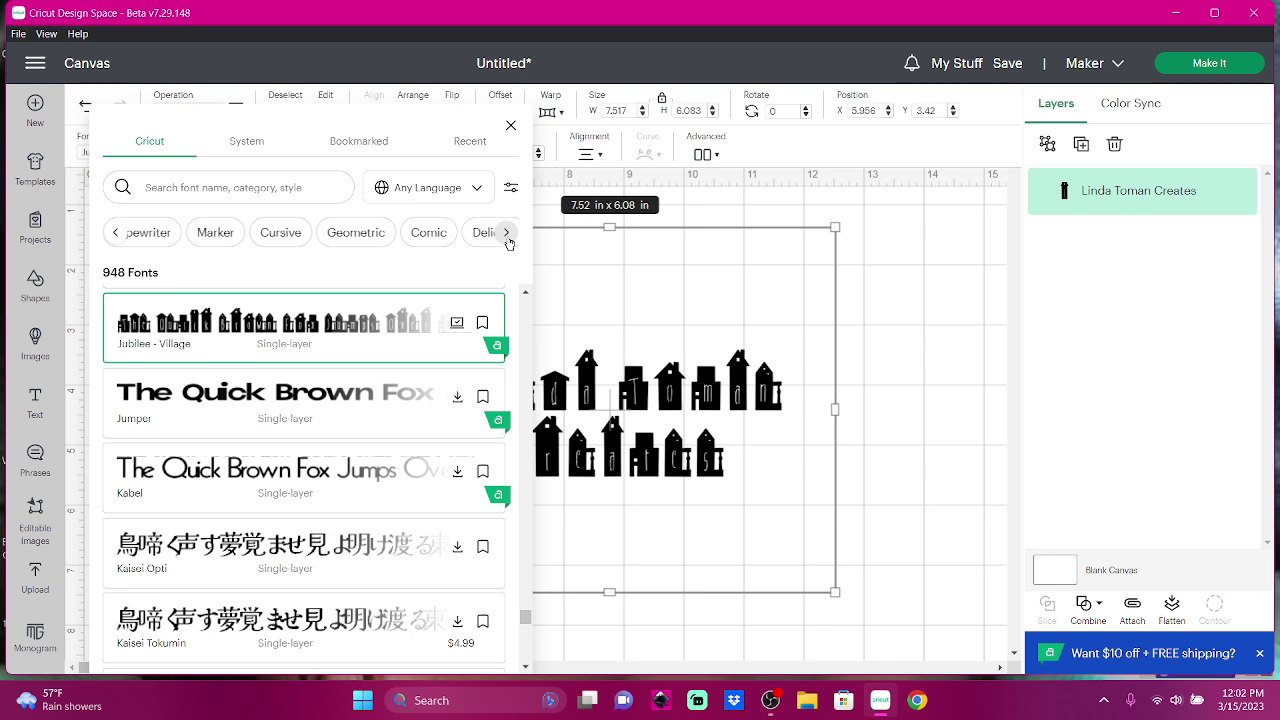
{"action": "left_click", "coordinate": [508, 234]}
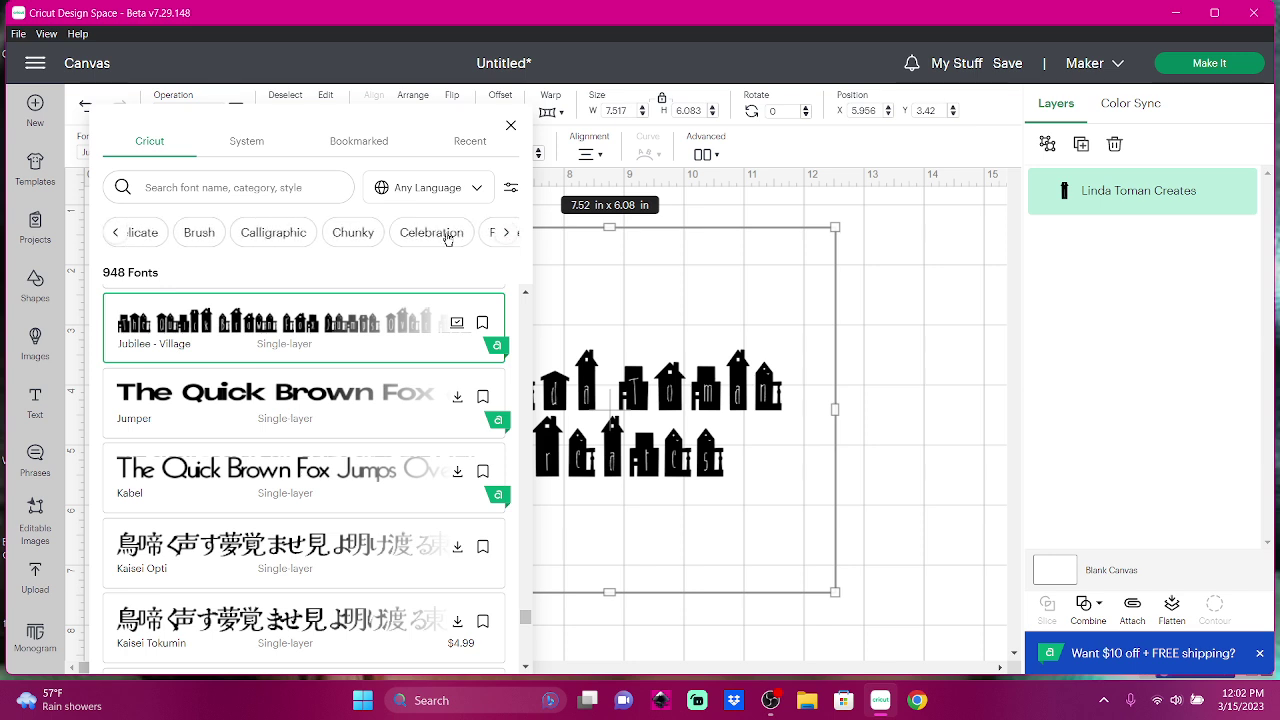
{"action": "left_click", "coordinate": [376, 238]}
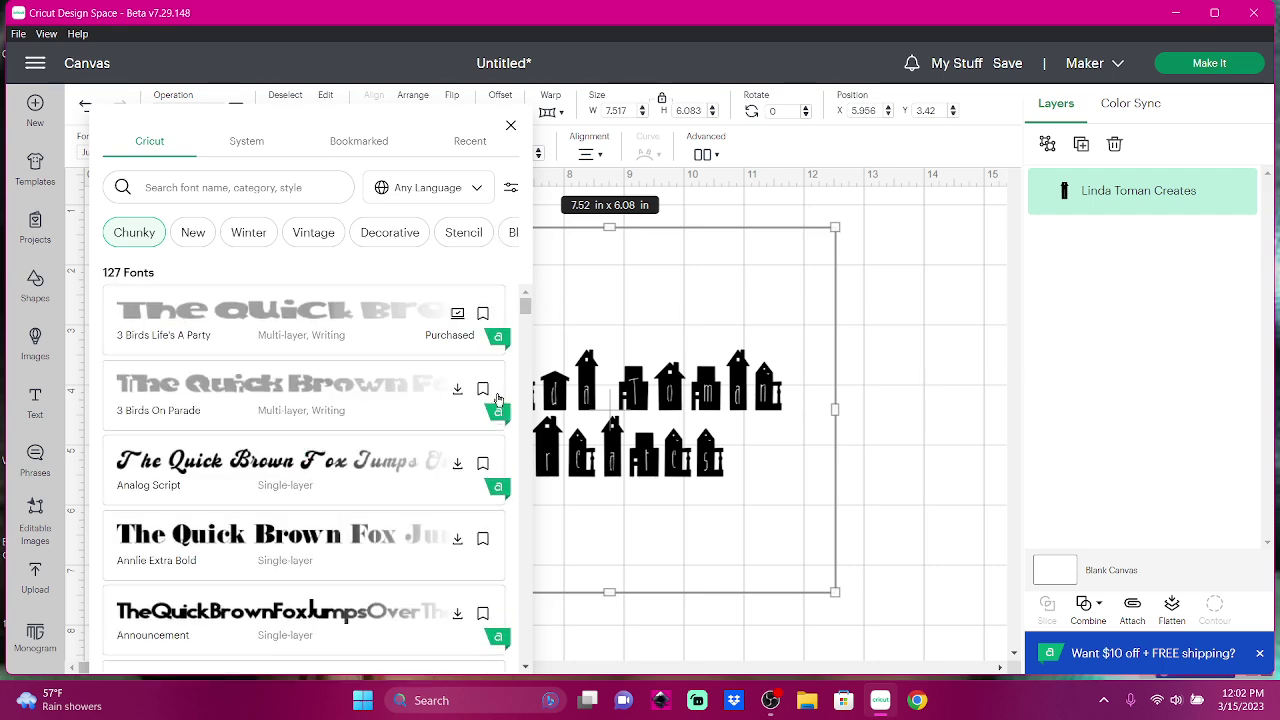
{"action": "scroll", "coordinate": [416, 454], "scroll_direction": "down", "scroll_amount": 2}
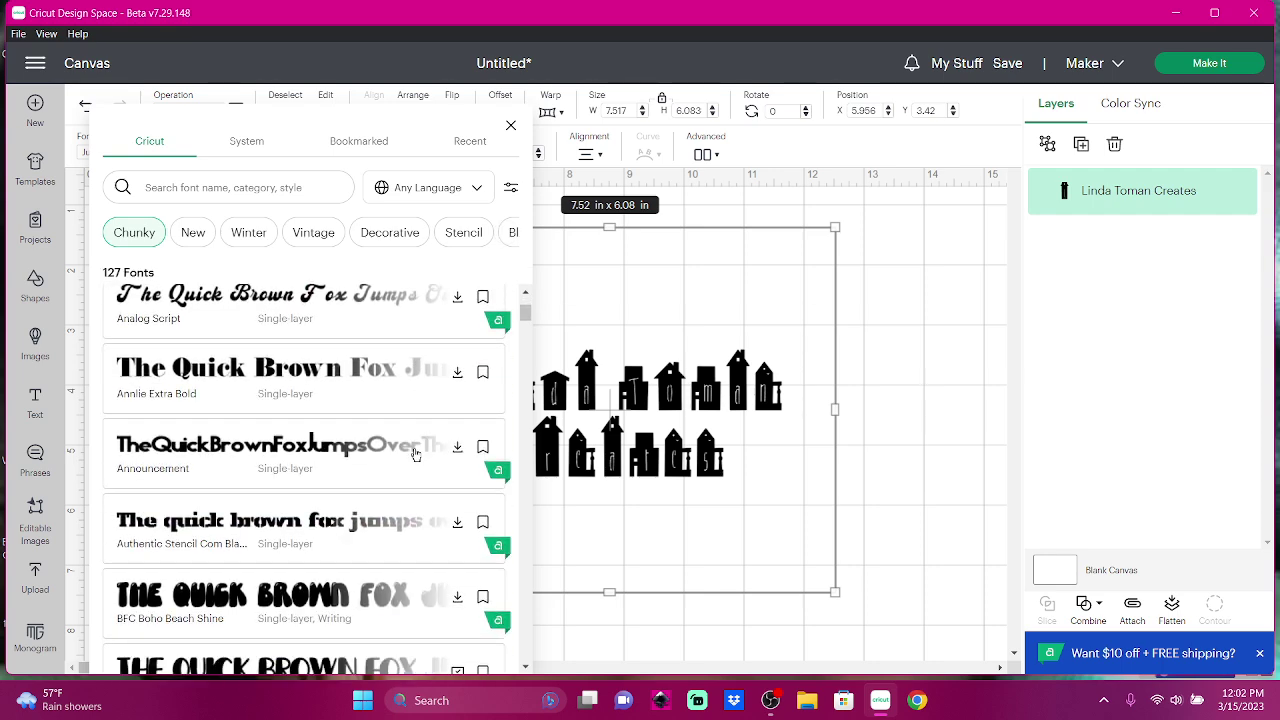
{"action": "scroll", "coordinate": [416, 454], "scroll_direction": "down", "scroll_amount": 3}
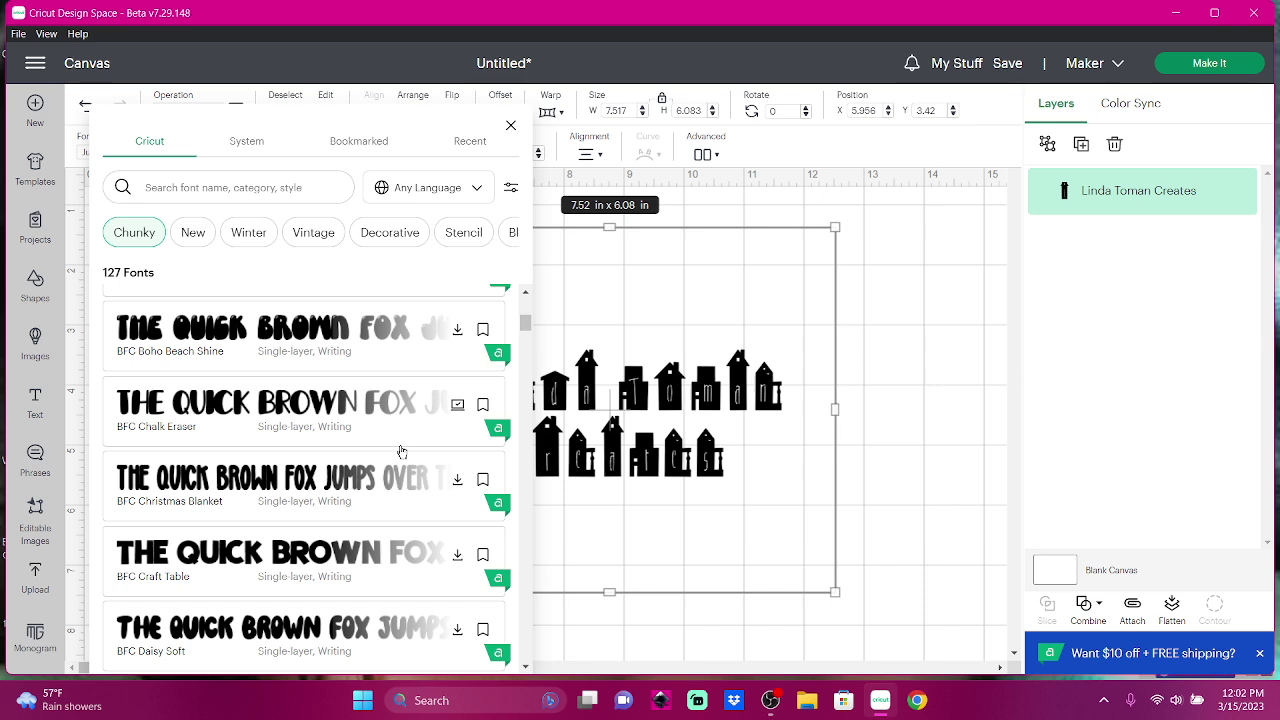
{"action": "left_click", "coordinate": [156, 404]}
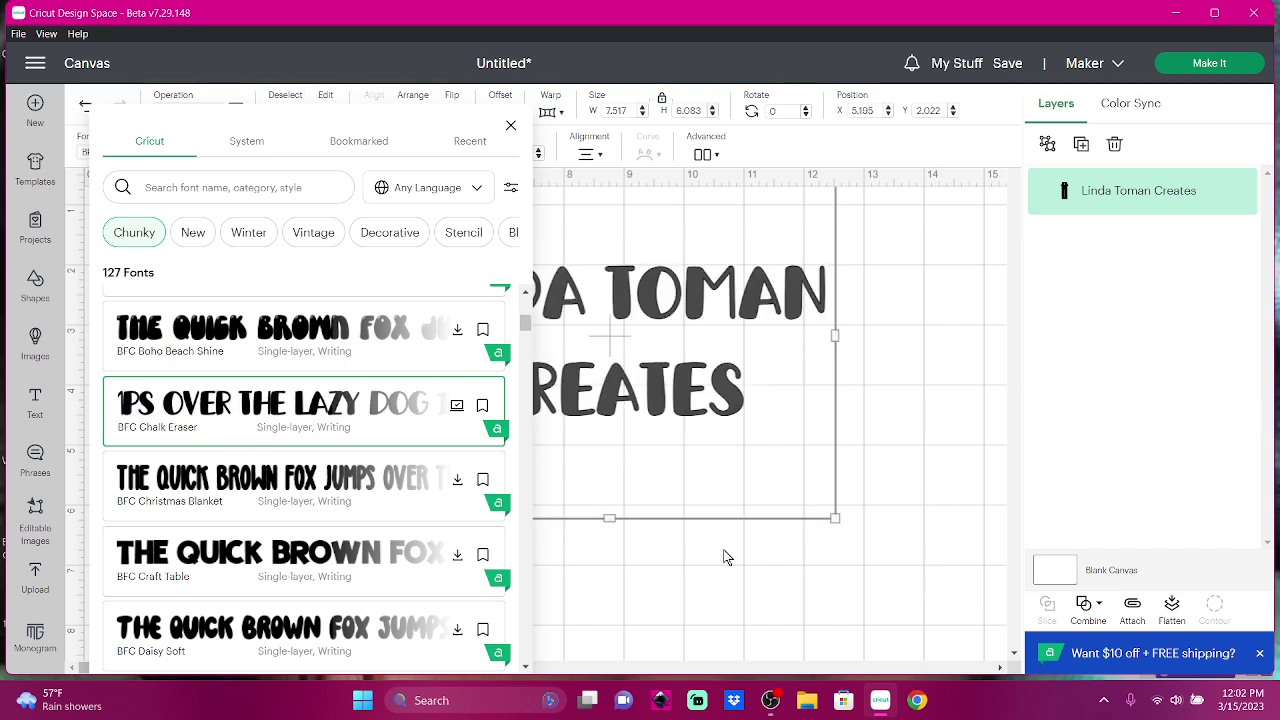
Reselect the two-line text and nudge it slightly left and down.
{"action": "left_click", "coordinate": [620, 443]}
{"action": "left_click", "coordinate": [522, 380]}
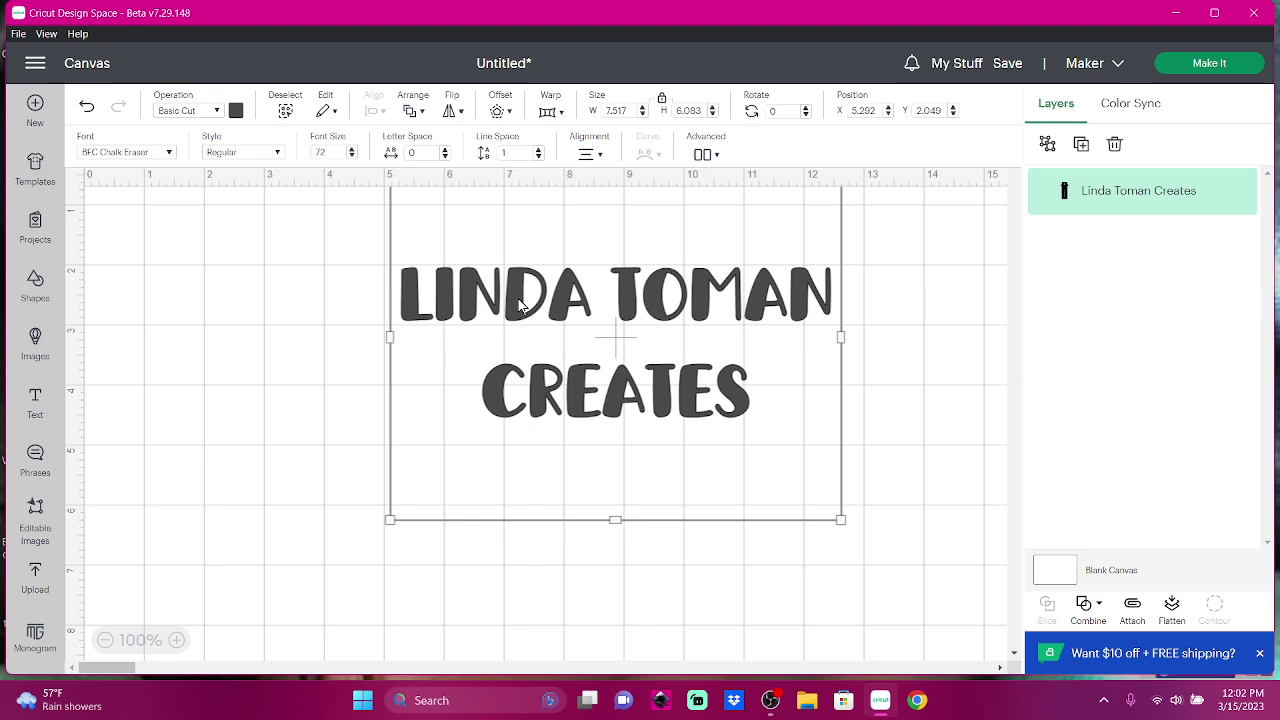
{"action": "left_click_drag", "start_coordinate": [520, 305], "coordinate": [491, 331]}
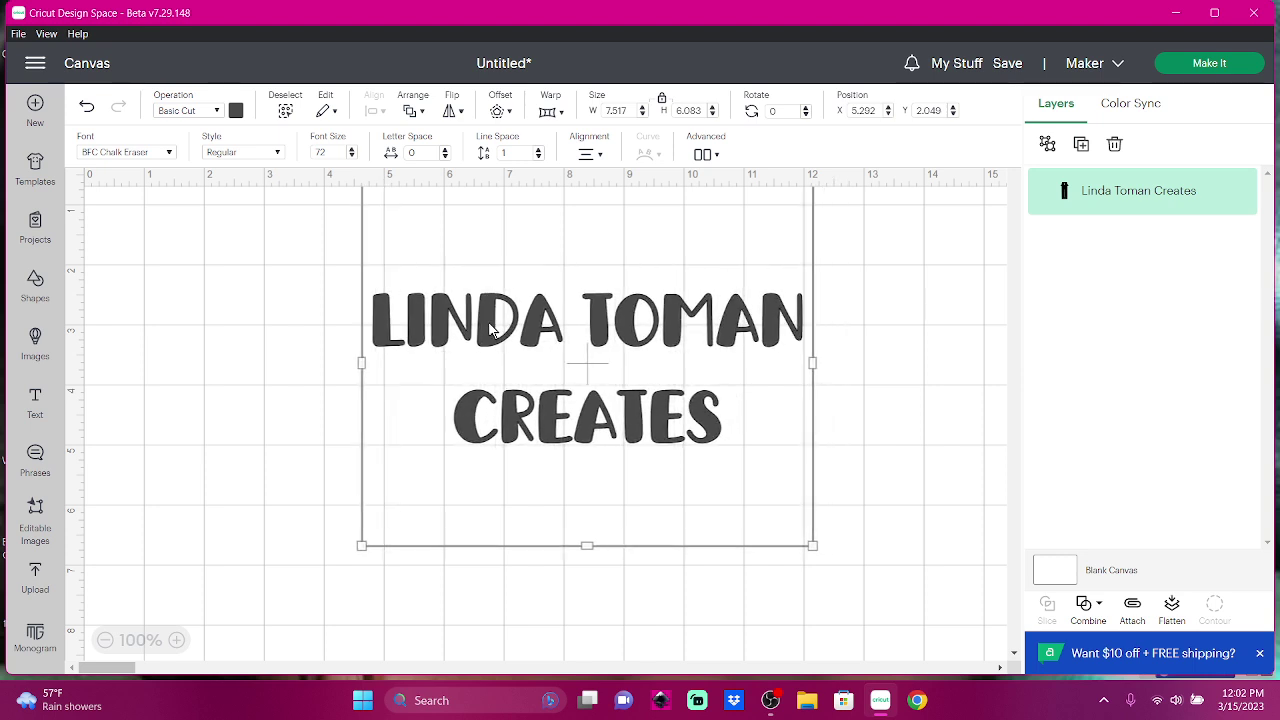
Recolour the text deep pink #f34685 using the custom hue and shade picker.
{"action": "left_click", "coordinate": [236, 112]}
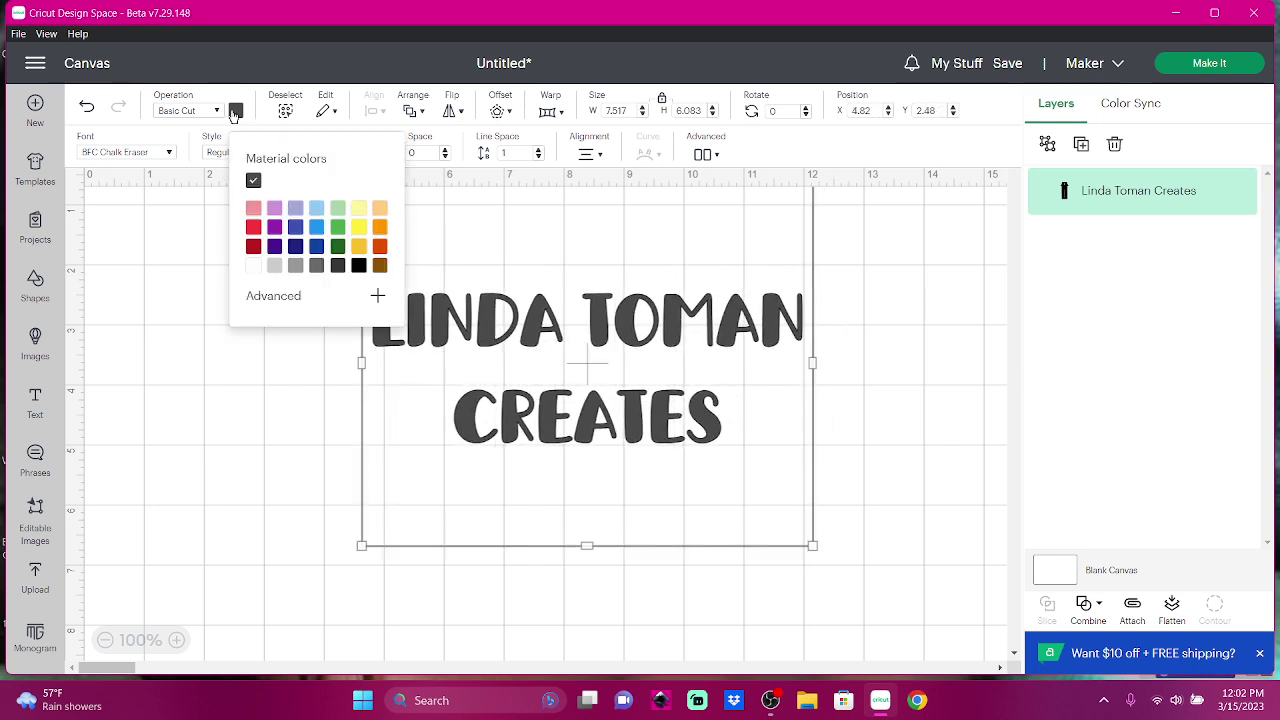
{"action": "left_click", "coordinate": [254, 212]}
{"action": "left_click", "coordinate": [286, 297]}
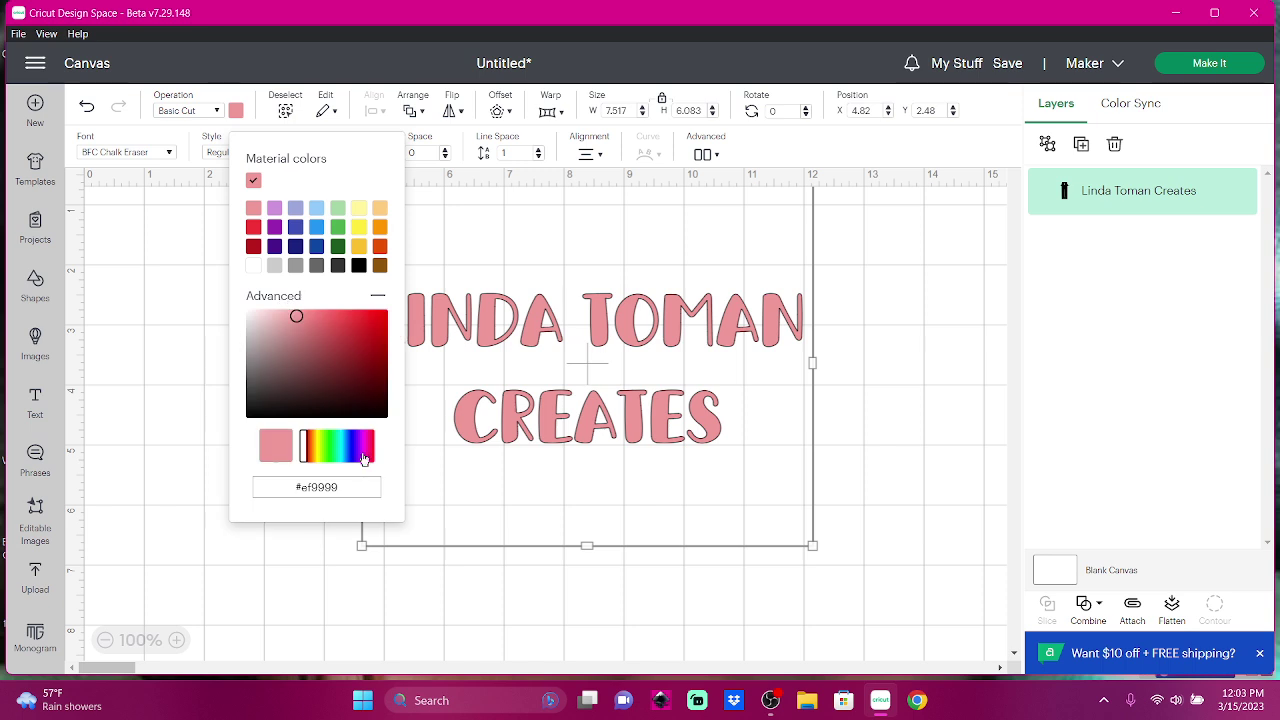
{"action": "left_click", "coordinate": [367, 457]}
{"action": "left_click_drag", "start_coordinate": [369, 457], "coordinate": [373, 459]}
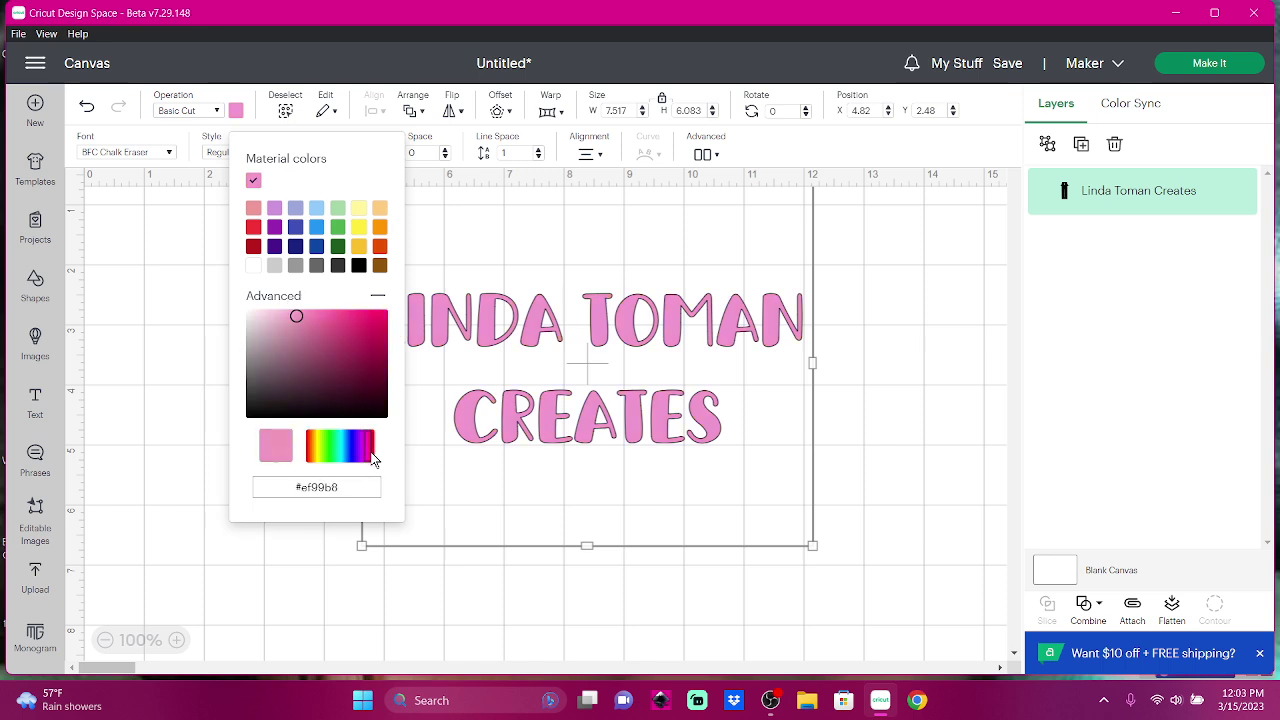
{"action": "left_click", "coordinate": [328, 315]}
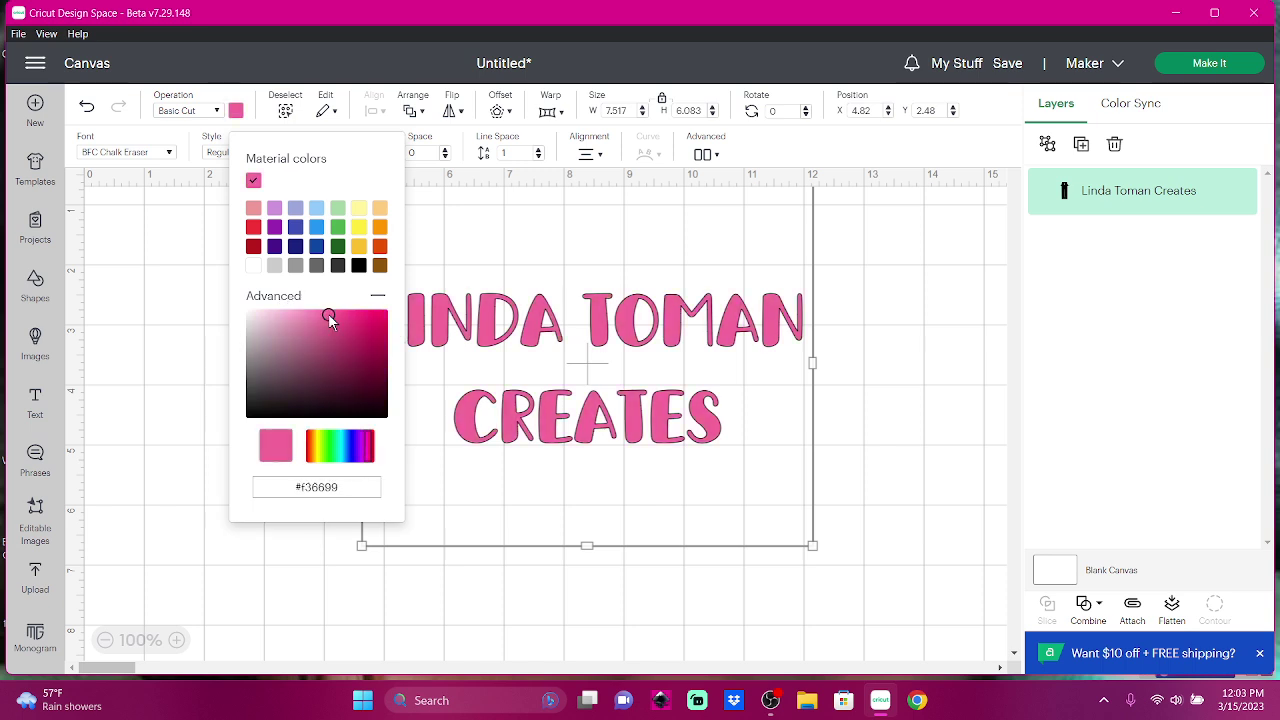
{"action": "left_click", "coordinate": [346, 315]}
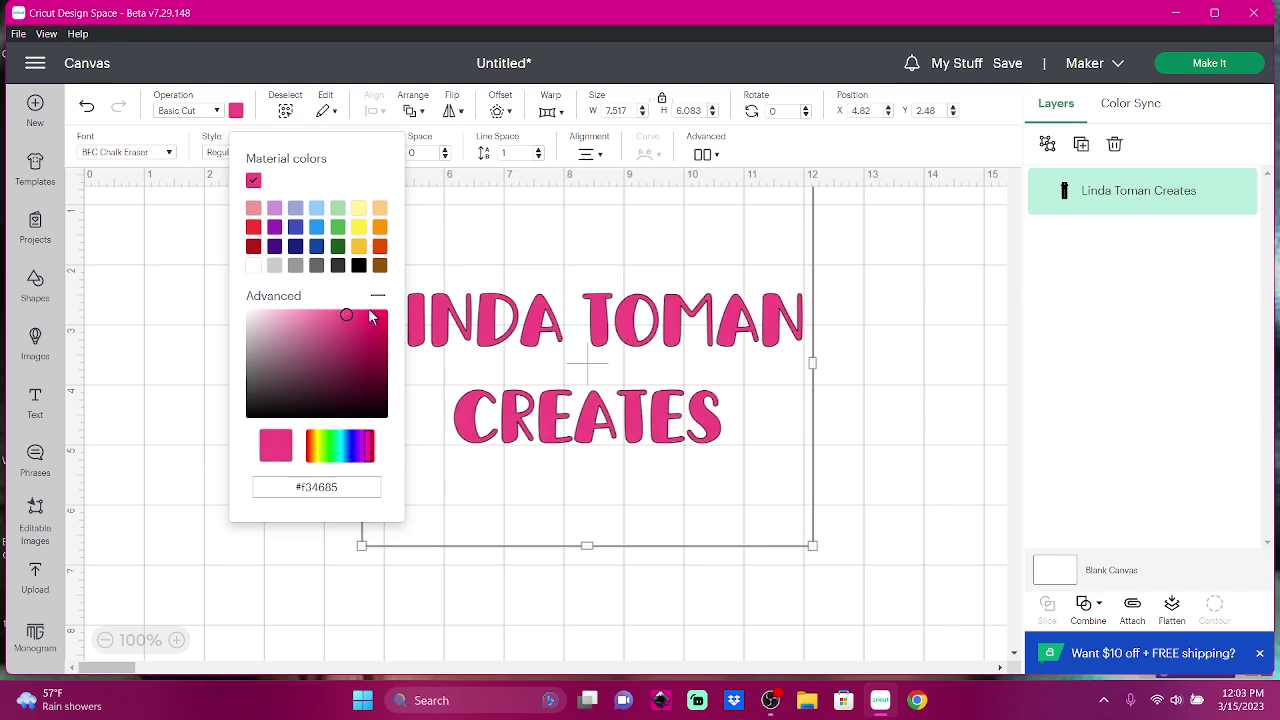
{"action": "left_click", "coordinate": [676, 423]}
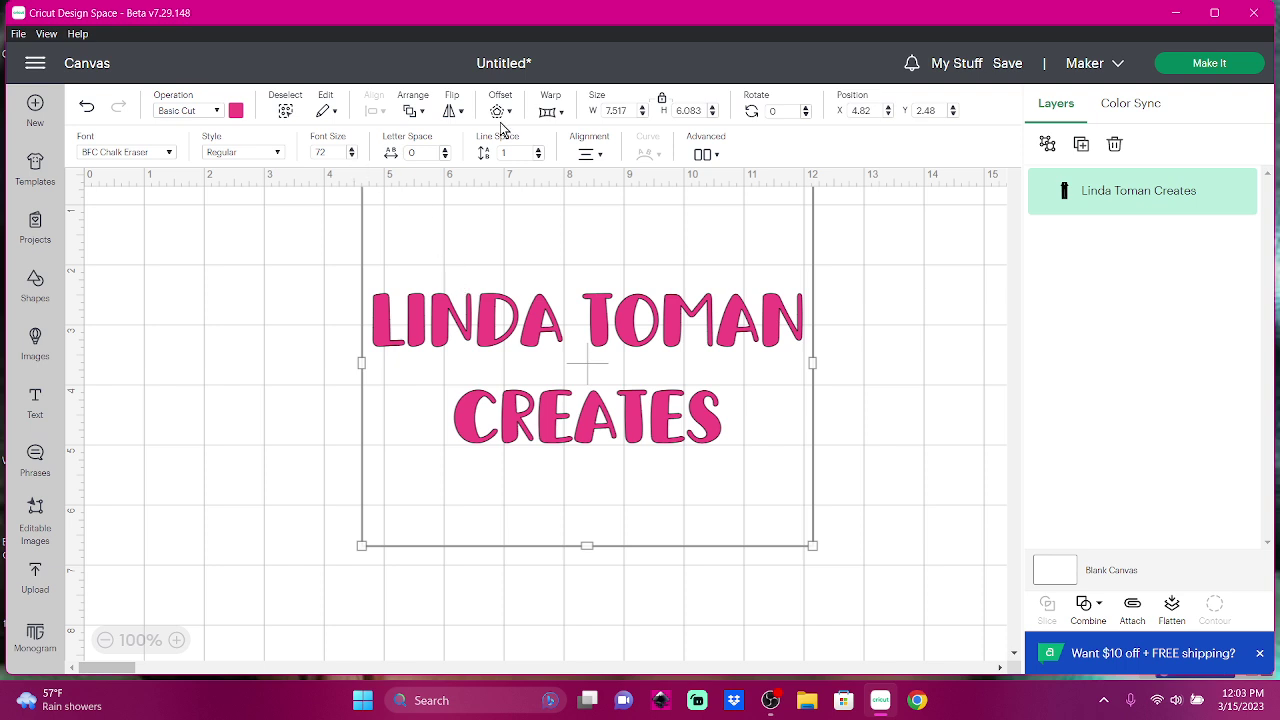
Warp the pink text with the upward-arch style 1 and move it to the canvas lower left.
{"action": "left_click", "coordinate": [560, 114]}
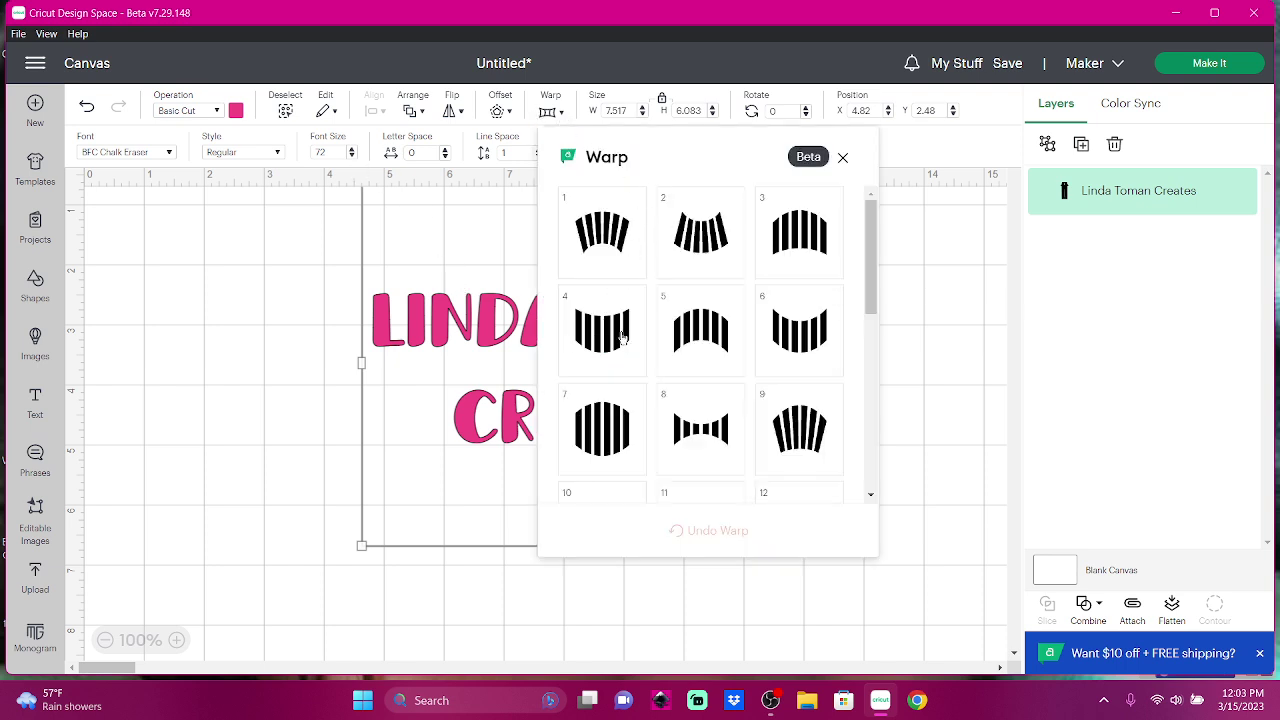
{"action": "left_click", "coordinate": [600, 254]}
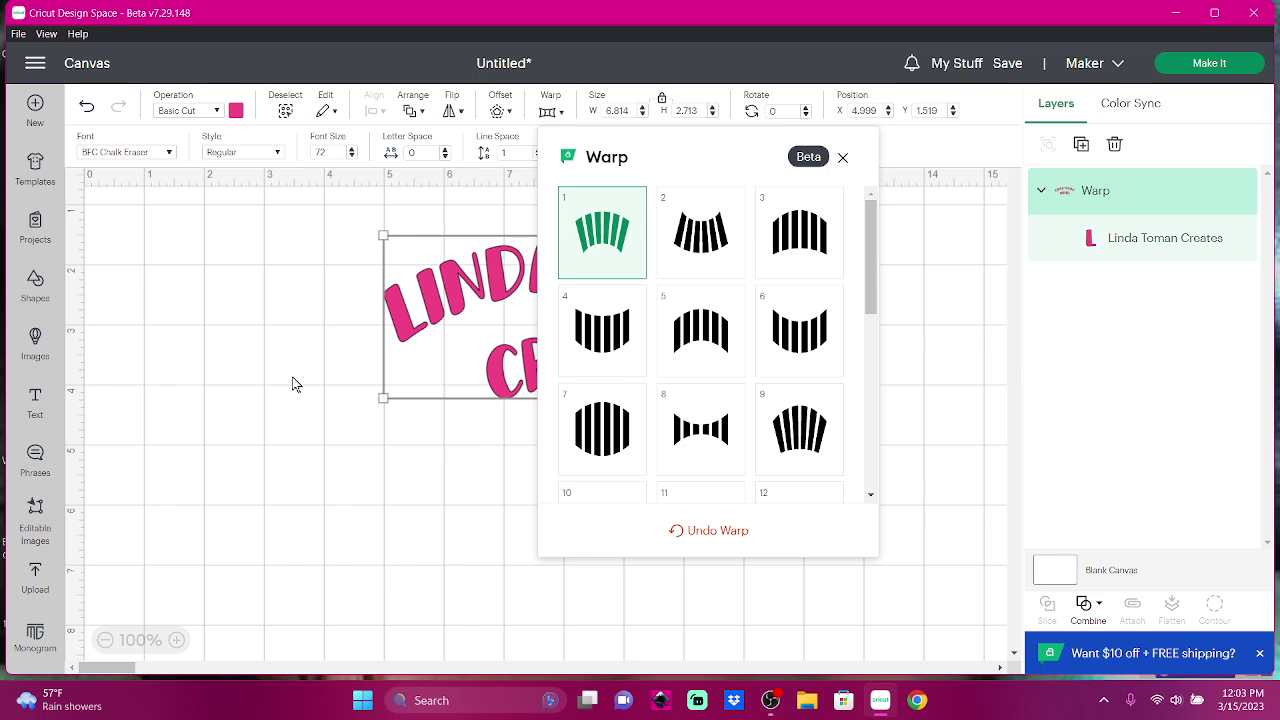
{"action": "left_click_drag", "start_coordinate": [437, 335], "coordinate": [152, 474]}
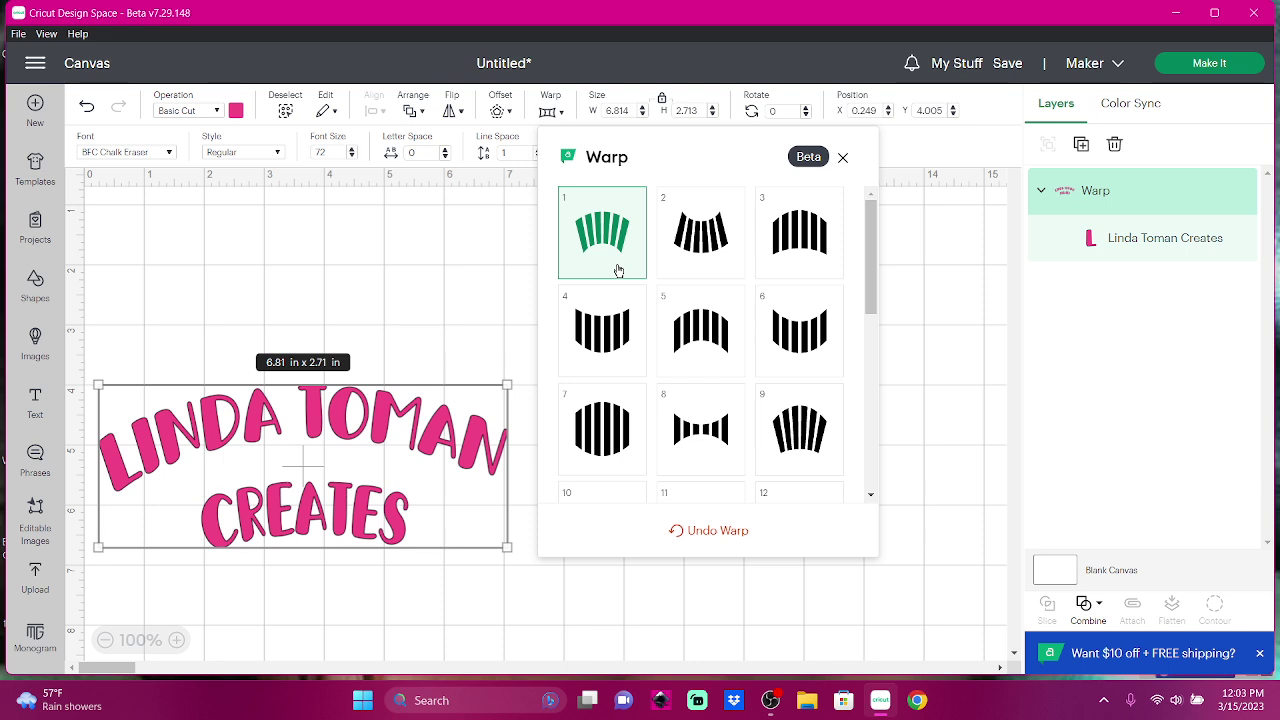
{"action": "left_click", "coordinate": [284, 266]}
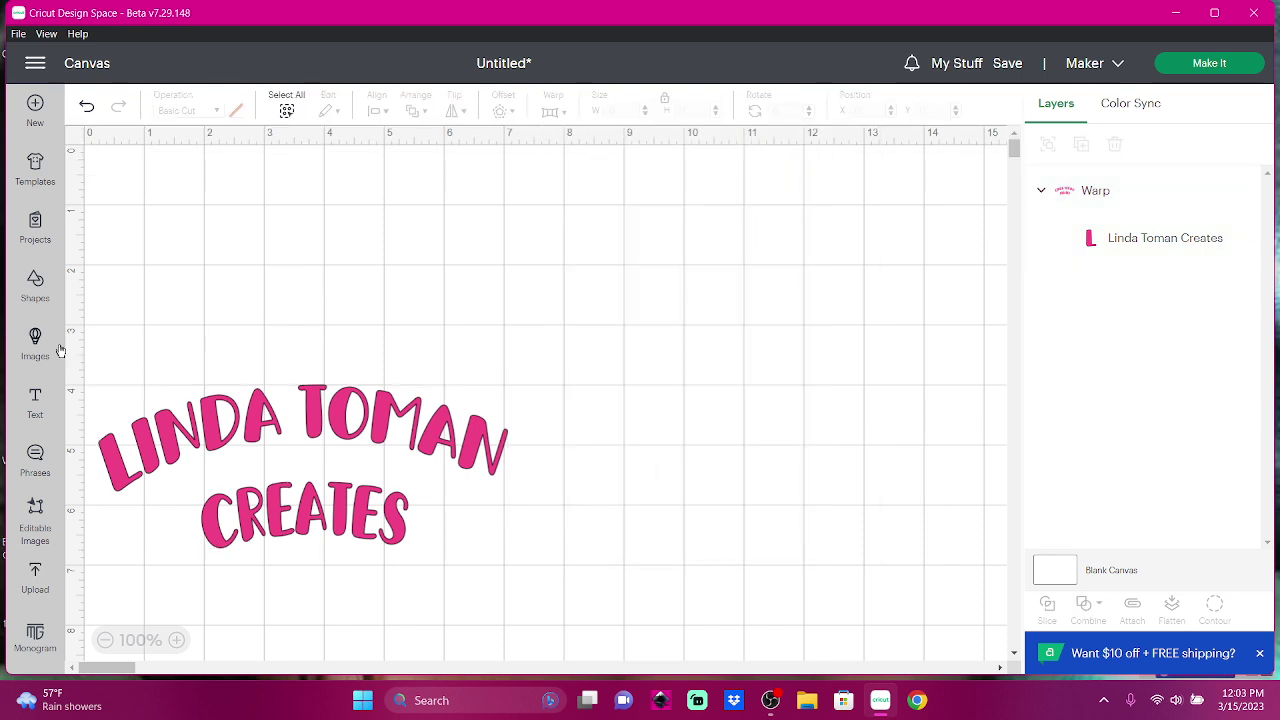
Search the image library for 'coffee cup'.
{"action": "left_click", "coordinate": [31, 289]}
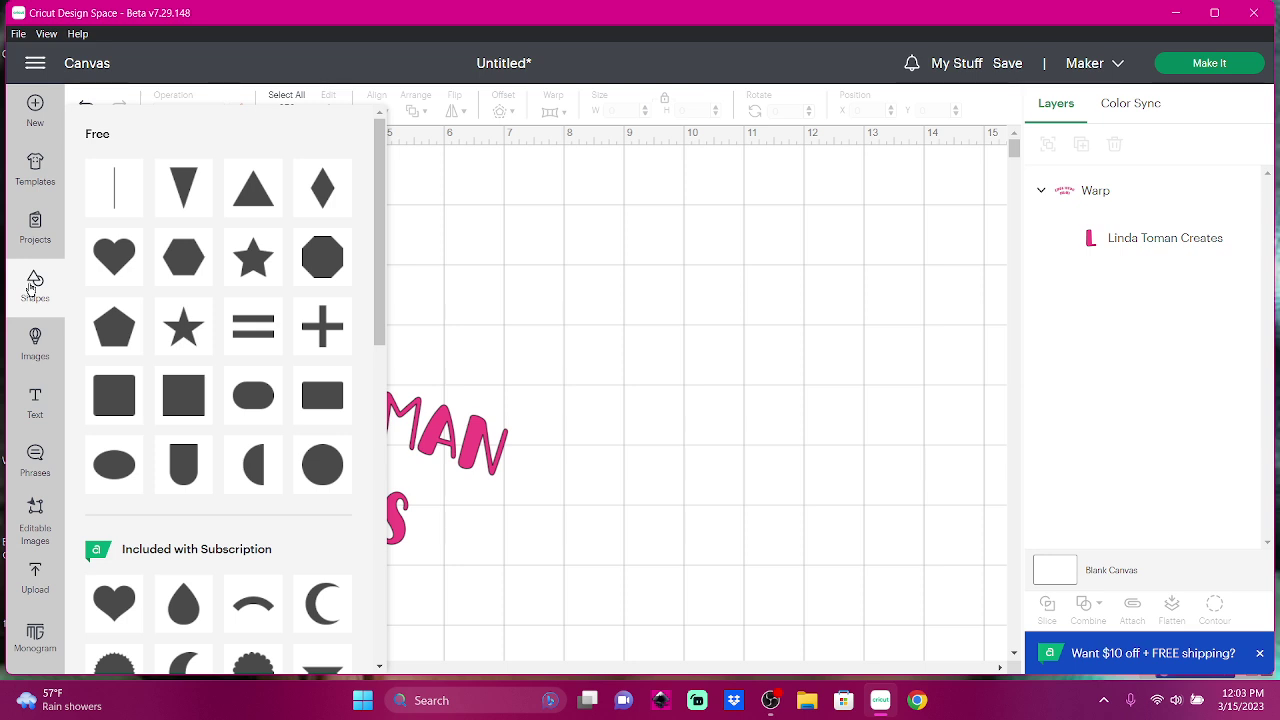
{"action": "left_click", "coordinate": [31, 289]}
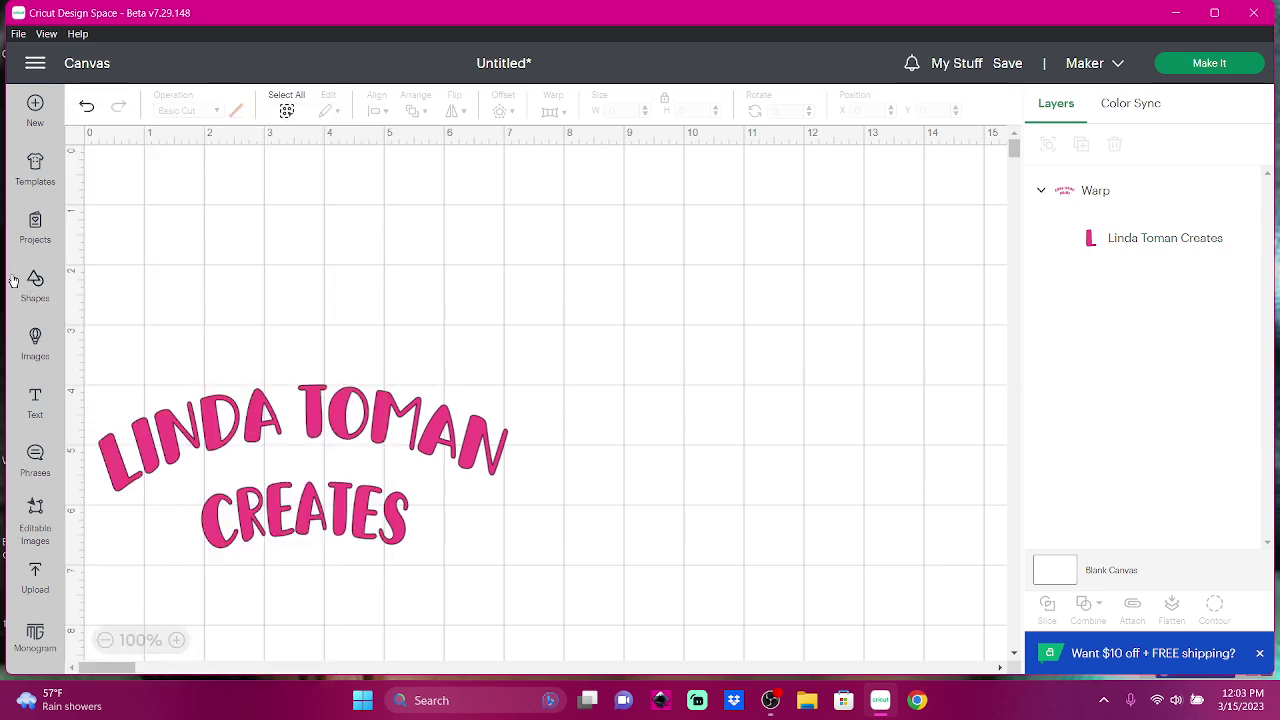
{"action": "left_click", "coordinate": [33, 336]}
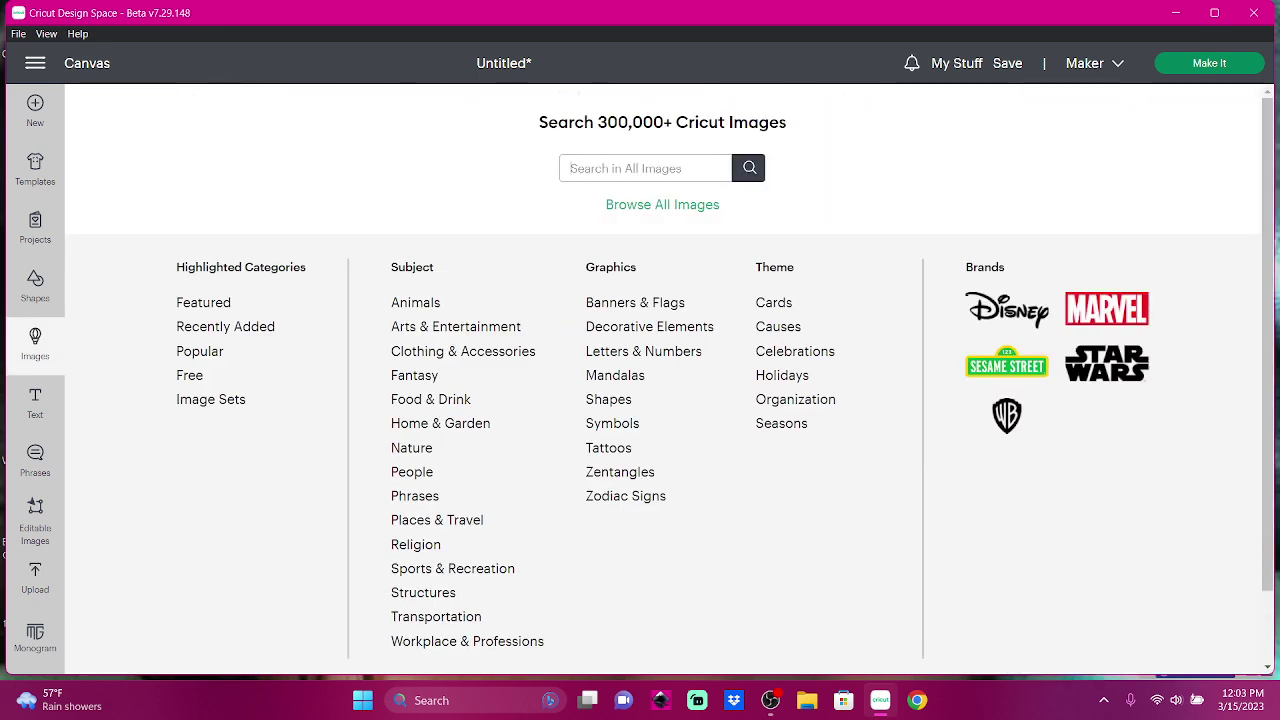
{"action": "left_click", "coordinate": [596, 170]}
{"action": "type", "text": "coffee c"}
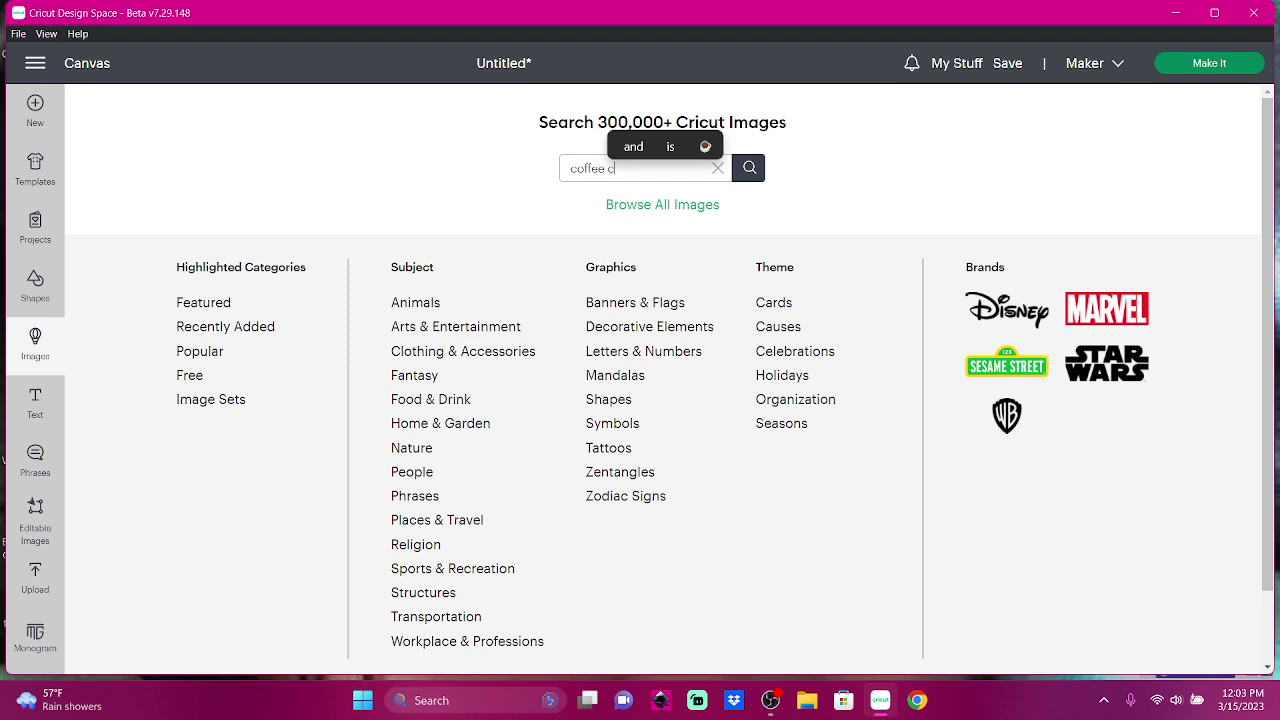
{"action": "type", "text": "up"}
{"action": "key", "text": "Return"}
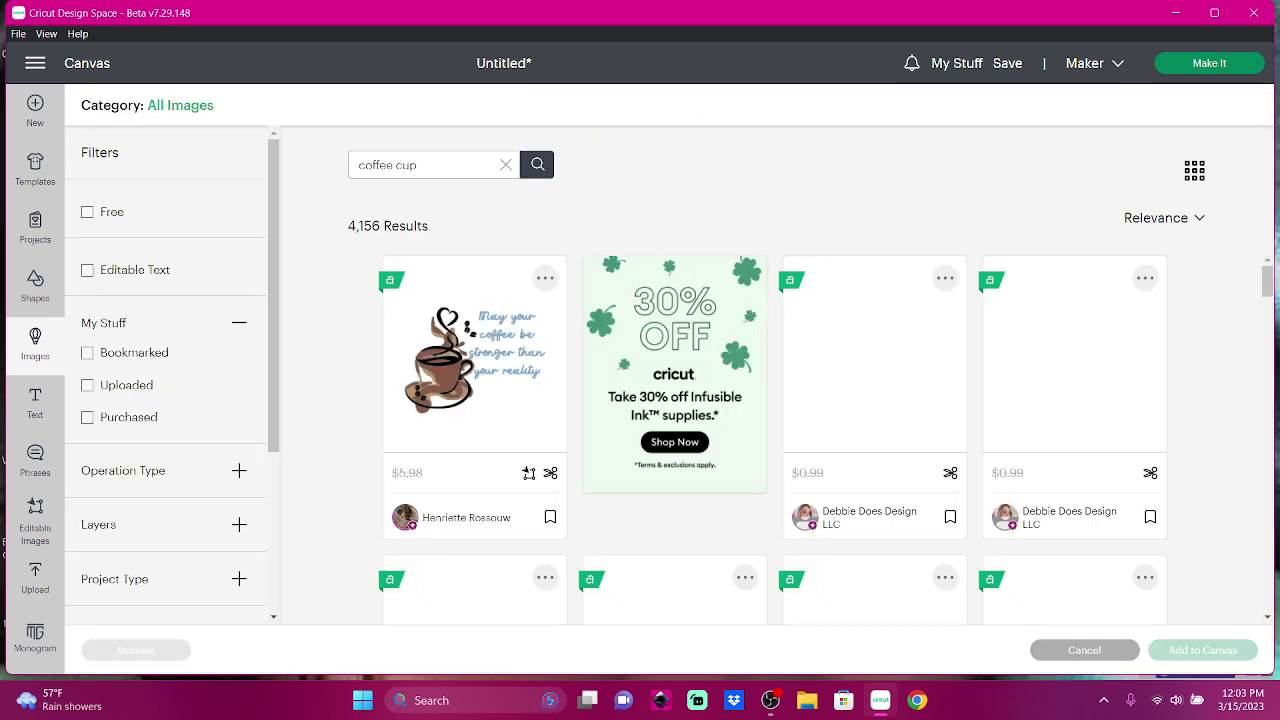
Scroll the results and choose the teal takeaway cup outline.
{"action": "scroll", "coordinate": [734, 370], "scroll_direction": "down", "scroll_amount": 2}
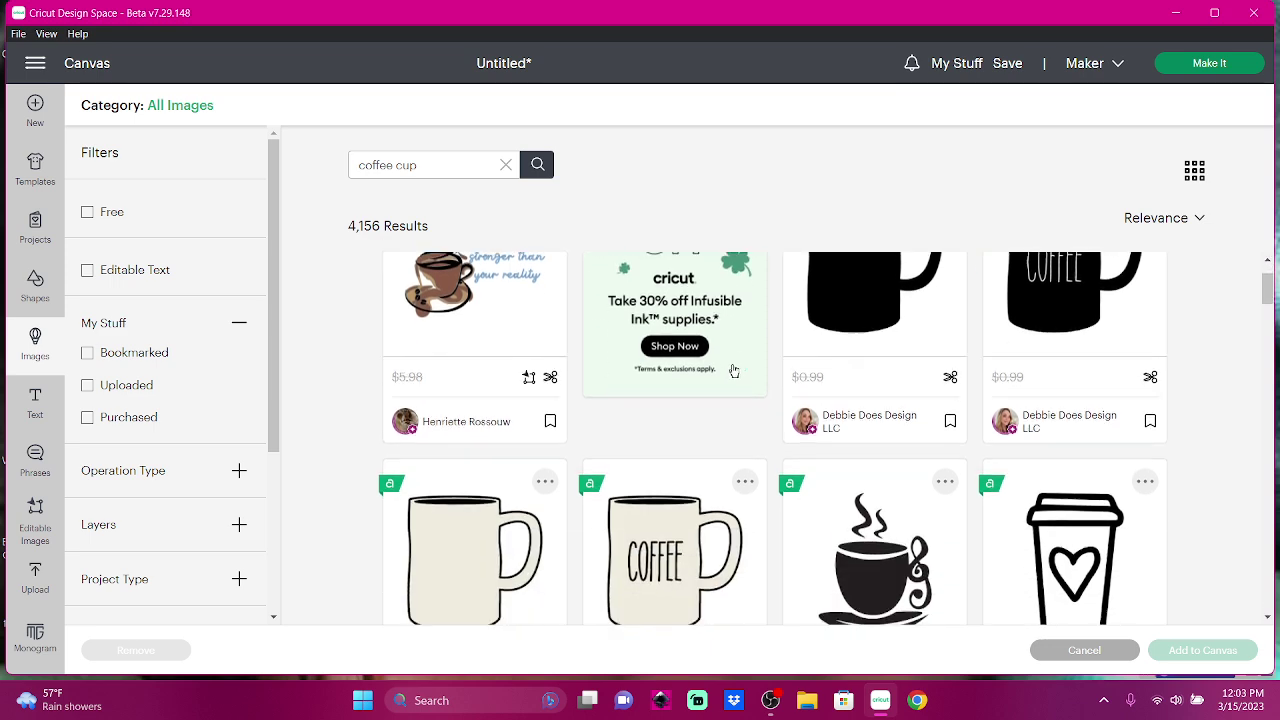
{"action": "scroll", "coordinate": [521, 481], "scroll_direction": "down", "scroll_amount": 3}
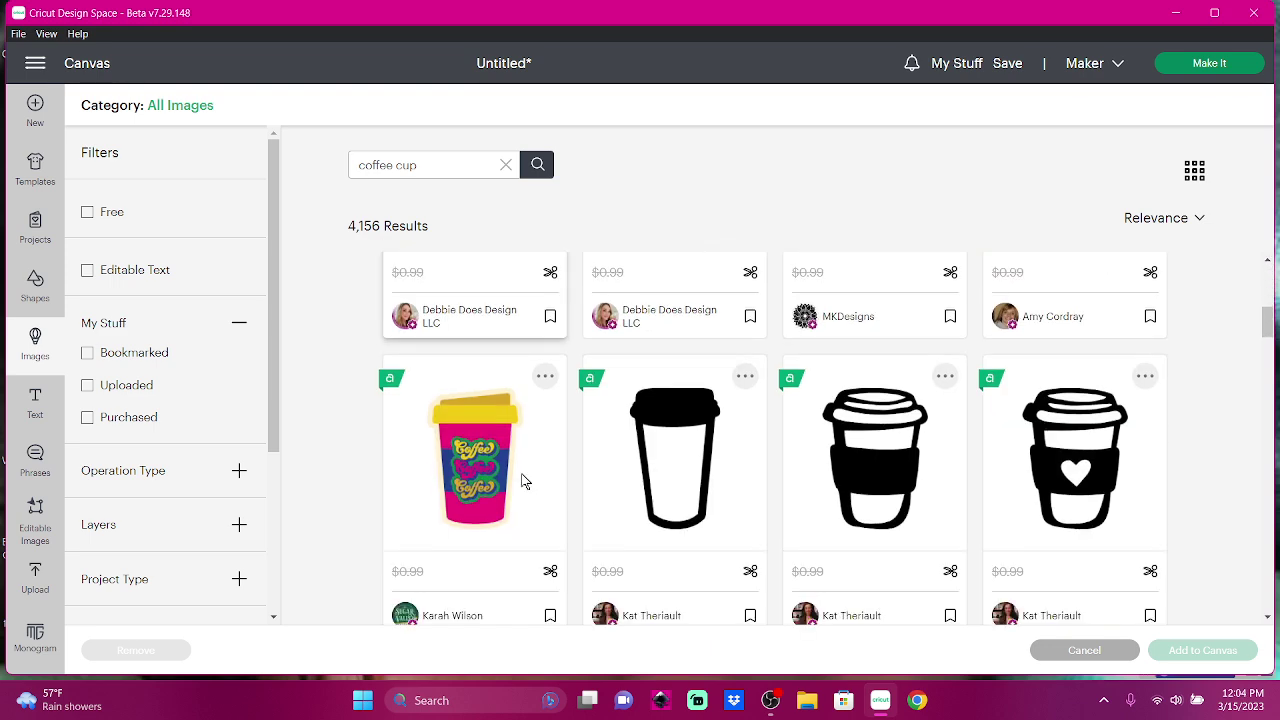
{"action": "scroll", "coordinate": [757, 517], "scroll_direction": "down", "scroll_amount": 3}
{"action": "scroll", "coordinate": [757, 517], "scroll_direction": "down", "scroll_amount": 4}
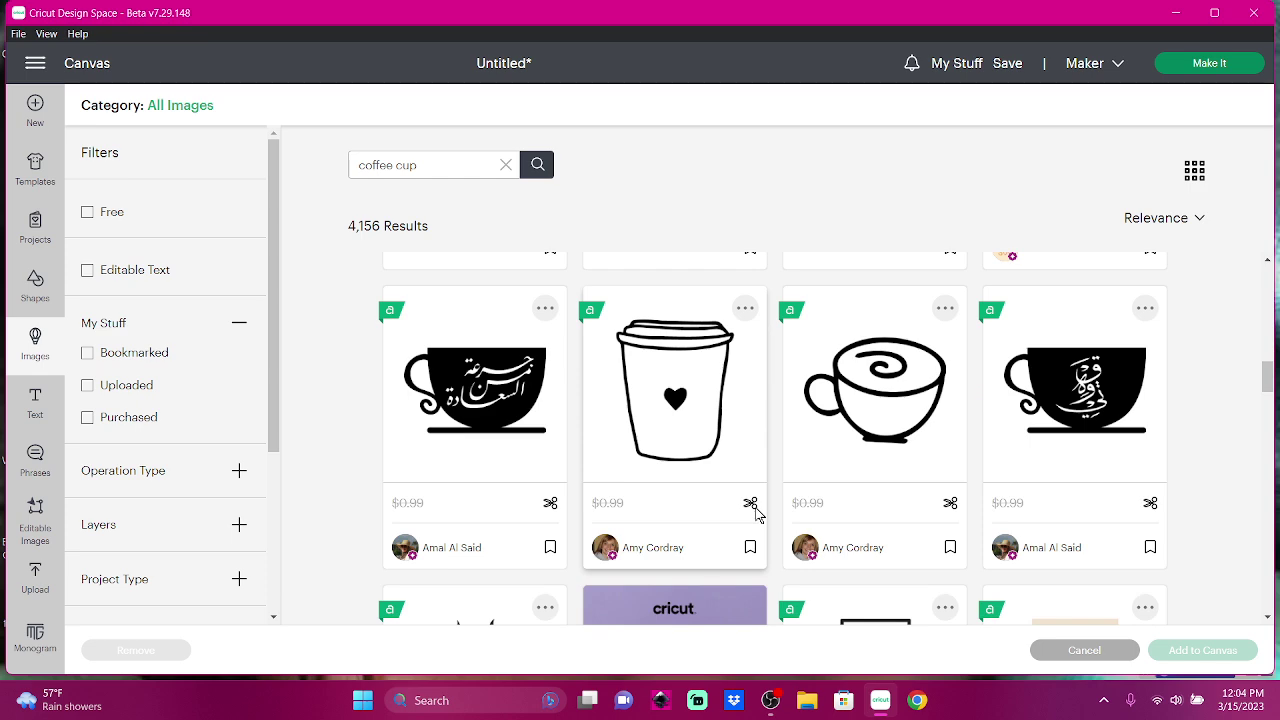
{"action": "scroll", "coordinate": [754, 508], "scroll_direction": "down", "scroll_amount": 2}
{"action": "scroll", "coordinate": [754, 508], "scroll_direction": "down", "scroll_amount": 2}
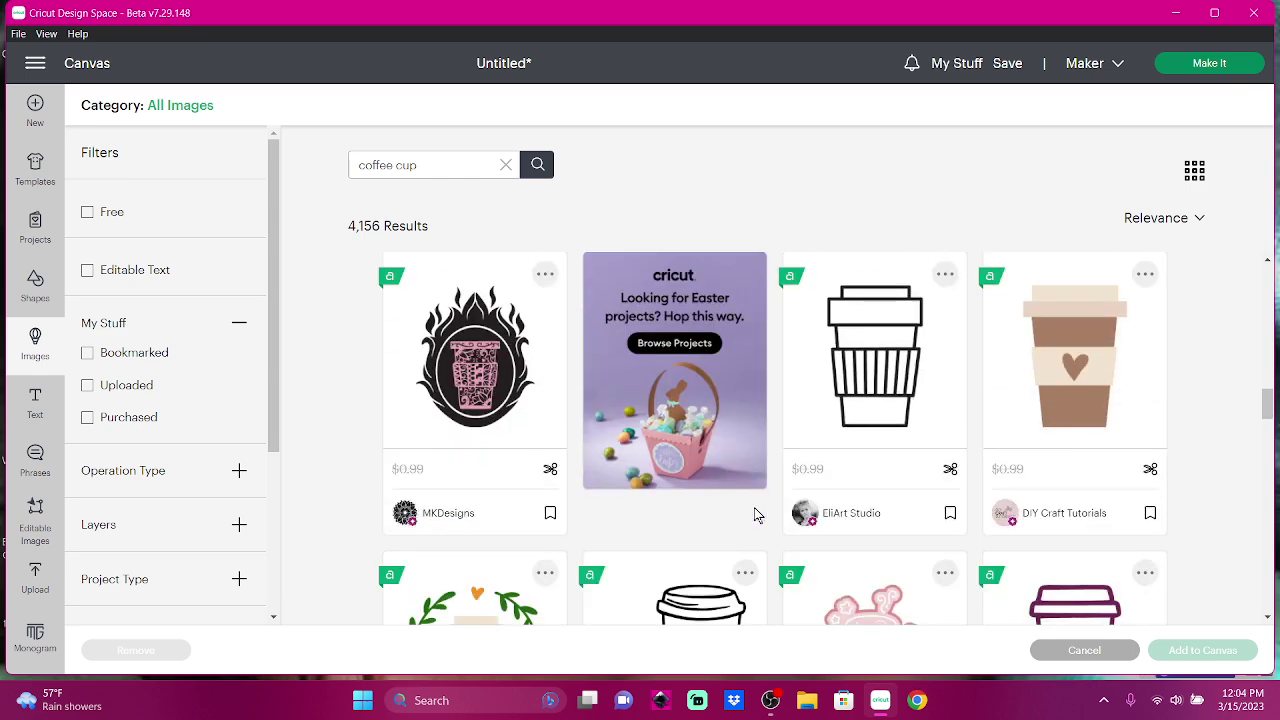
{"action": "scroll", "coordinate": [756, 513], "scroll_direction": "down", "scroll_amount": 3}
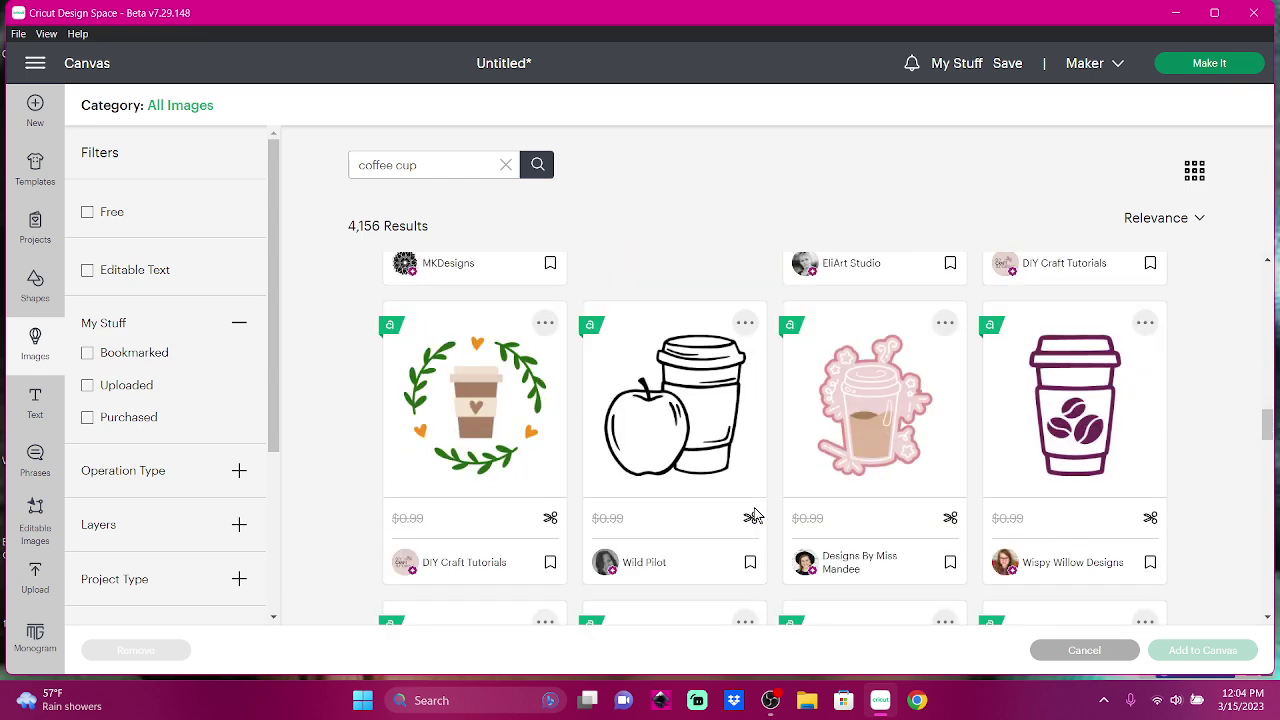
{"action": "scroll", "coordinate": [754, 515], "scroll_direction": "down", "scroll_amount": 3}
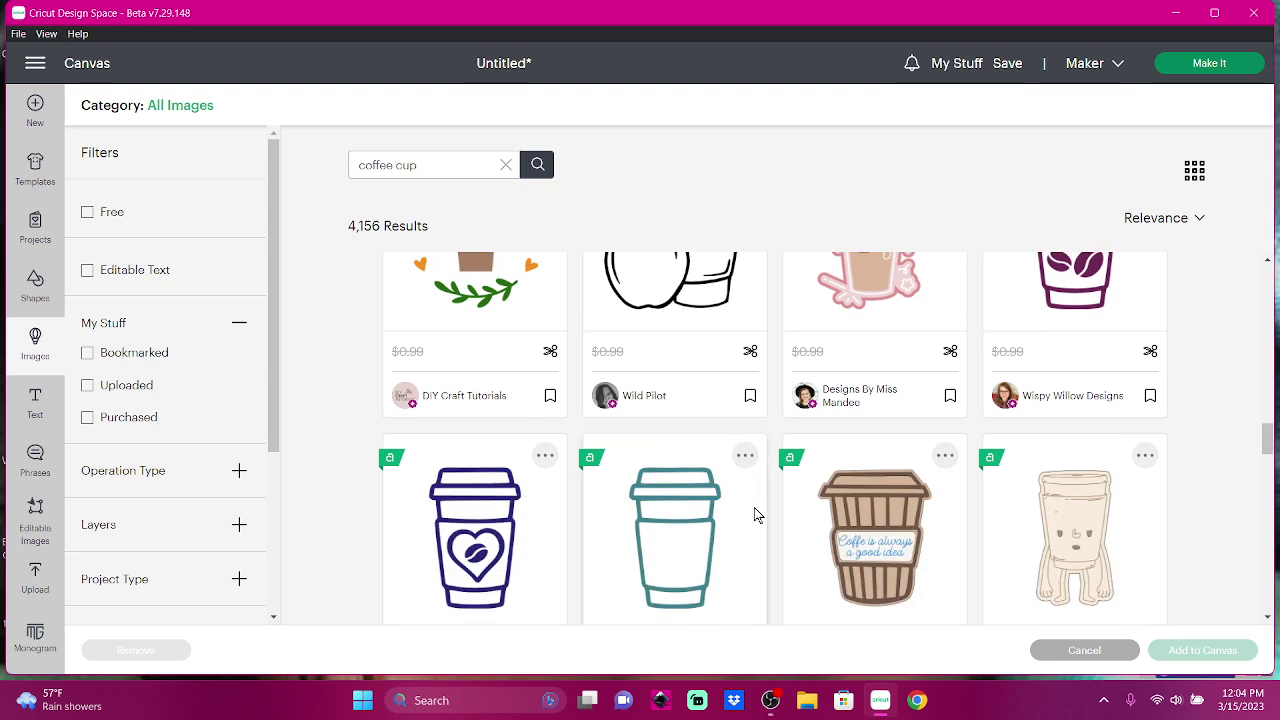
{"action": "left_click", "coordinate": [674, 474]}
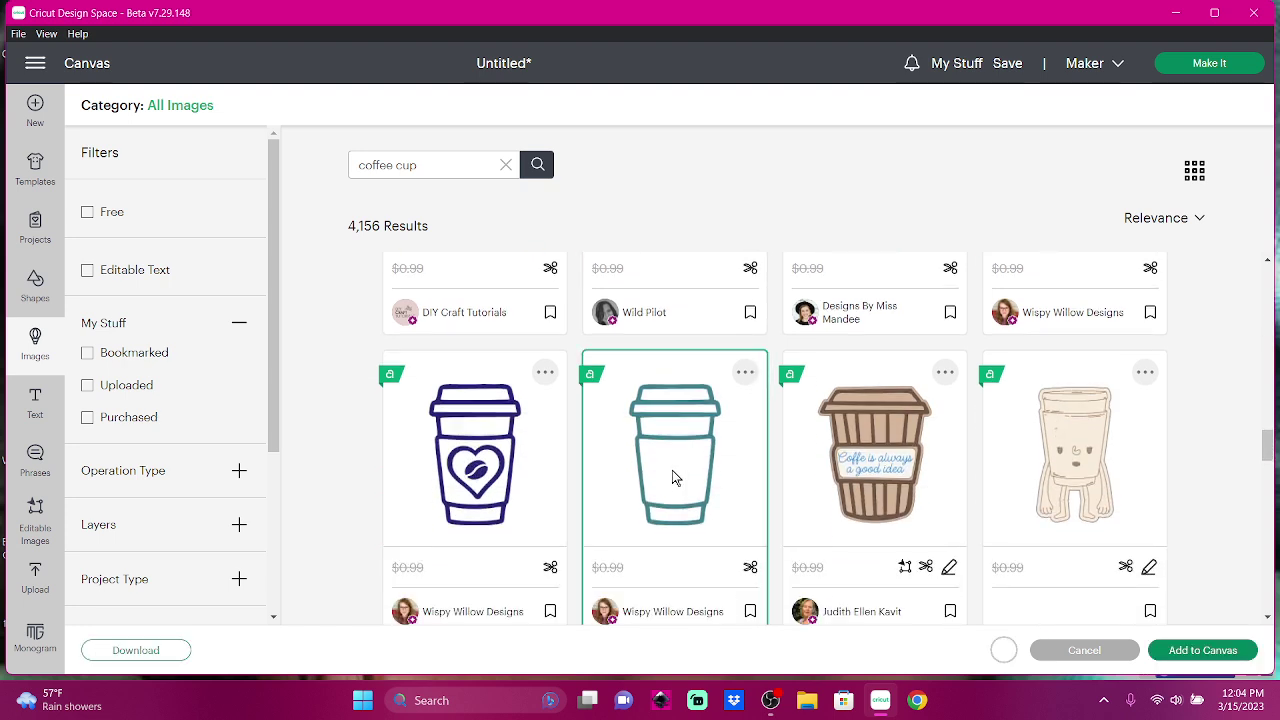
Add the teal cup to the canvas right of the pink text and adjust the text position.
{"action": "left_click", "coordinate": [1197, 651]}
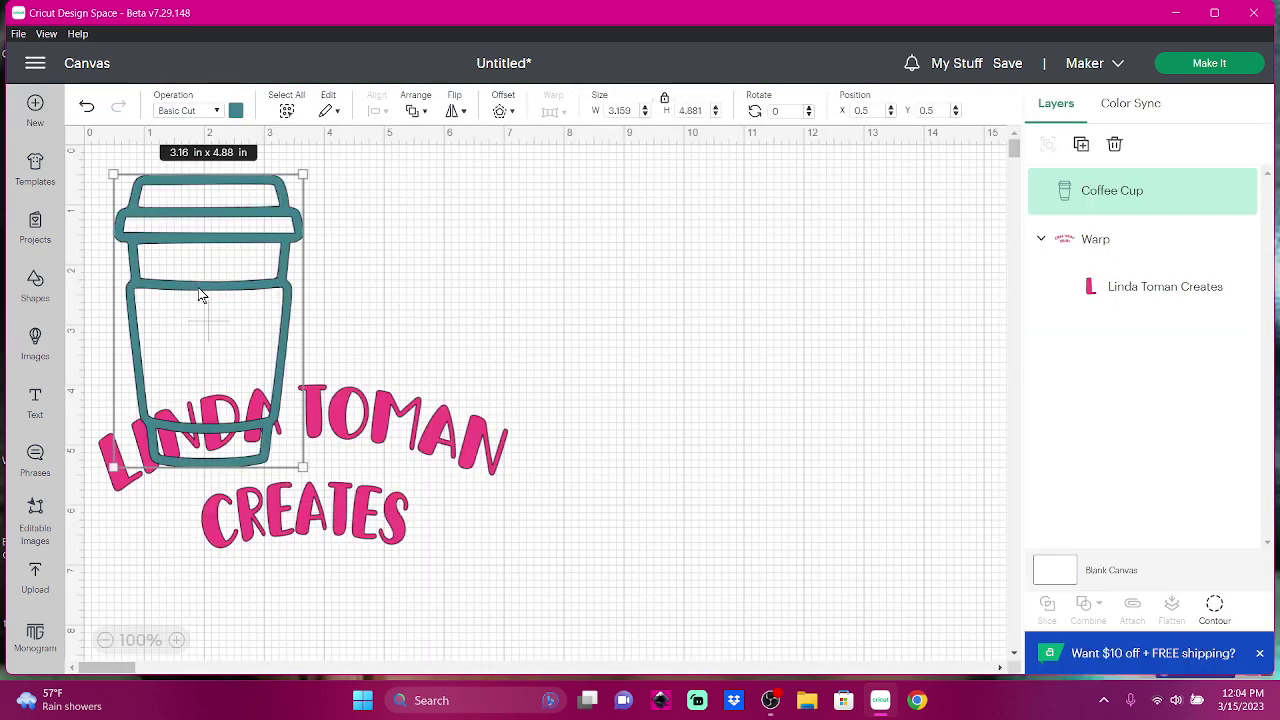
{"action": "left_click_drag", "start_coordinate": [205, 283], "coordinate": [607, 351]}
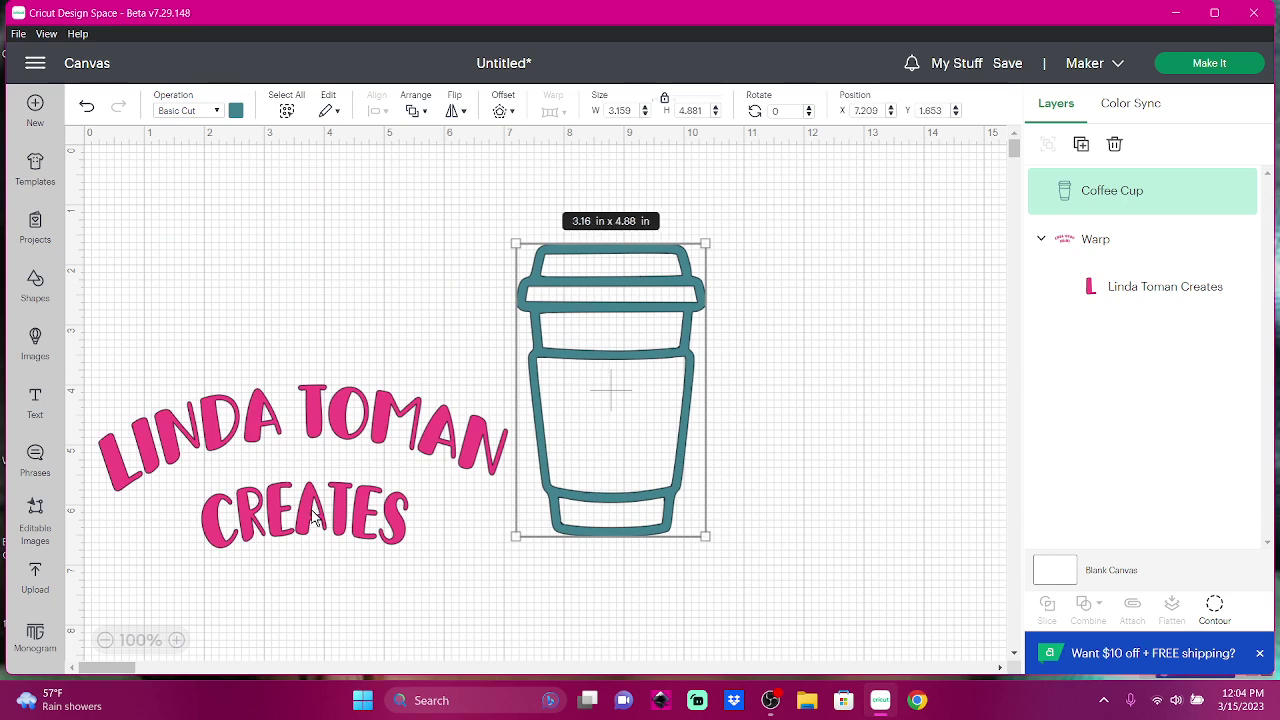
{"action": "mouse_move", "coordinate": [316, 519]}
{"action": "left_mouse_down"}
{"action": "mouse_move", "coordinate": [640, 393]}
{"action": "mouse_move", "coordinate": [440, 345]}
{"action": "left_mouse_up"}
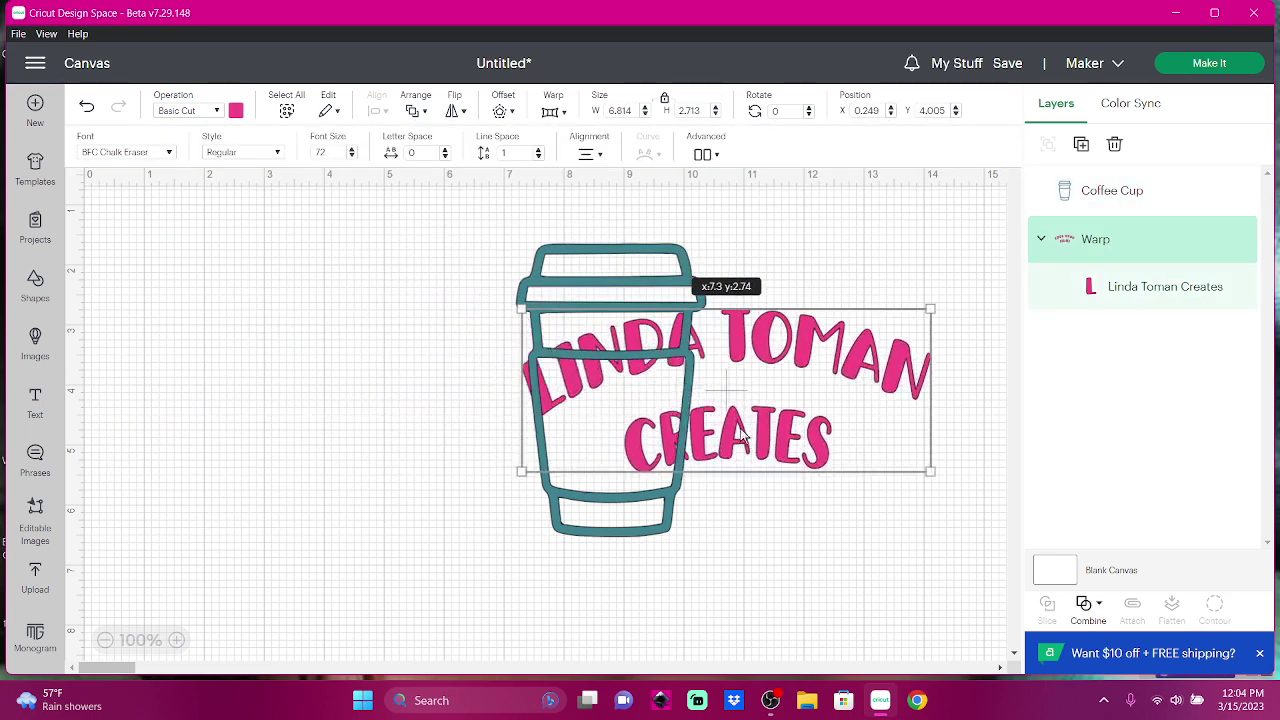
Undo the warp on the pink text and place it straight beside the cup.
{"action": "left_click", "coordinate": [552, 111]}
{"action": "left_click", "coordinate": [690, 530]}
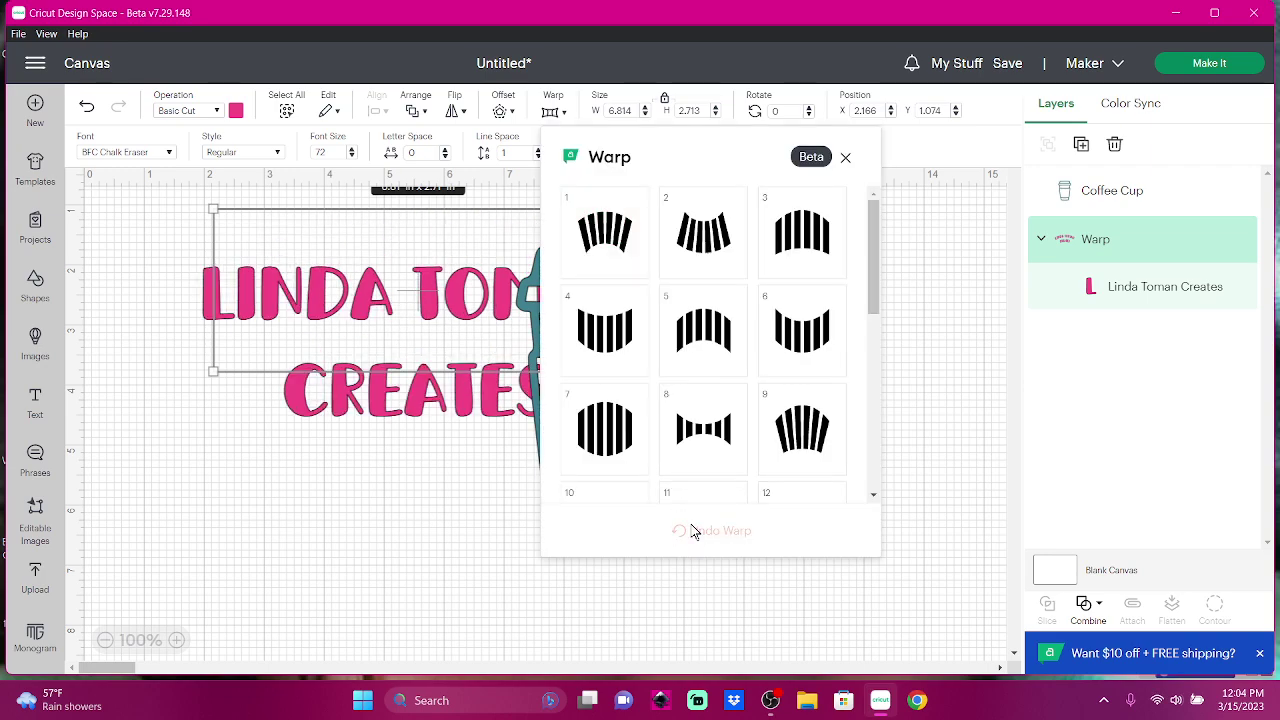
{"action": "left_click", "coordinate": [362, 525]}
{"action": "mouse_move", "coordinate": [330, 397]}
{"action": "left_mouse_down"}
{"action": "mouse_move", "coordinate": [210, 402]}
{"action": "mouse_move", "coordinate": [300, 456]}
{"action": "left_mouse_up"}
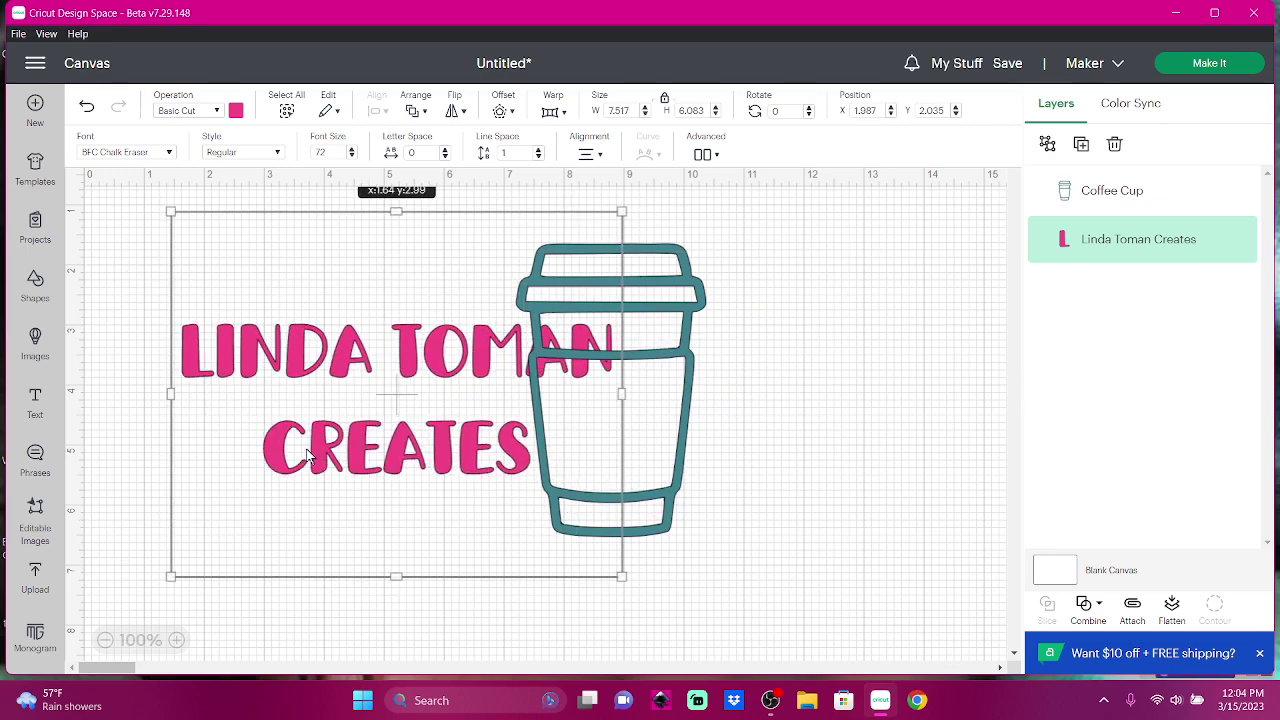
Edit the text, checking caret positions and the Advanced ungroup options.
{"action": "right_click", "coordinate": [307, 456]}
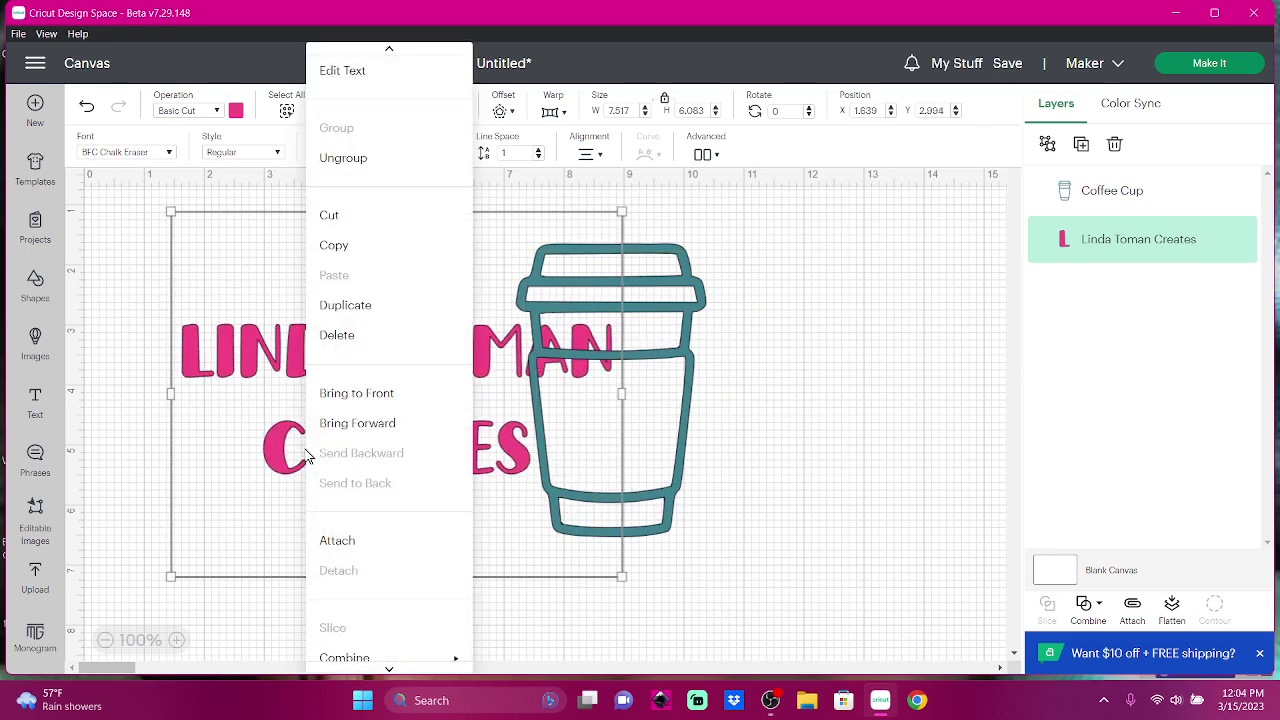
{"action": "left_click", "coordinate": [345, 75]}
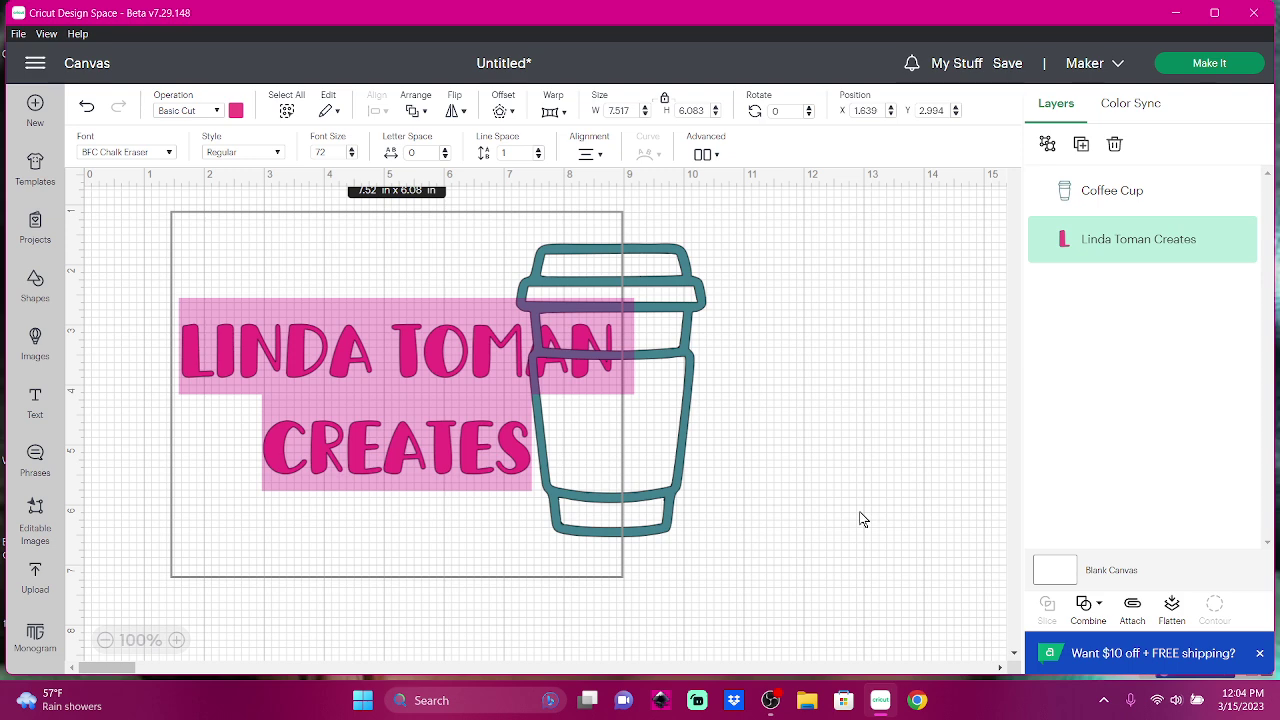
{"action": "left_click", "coordinate": [706, 156]}
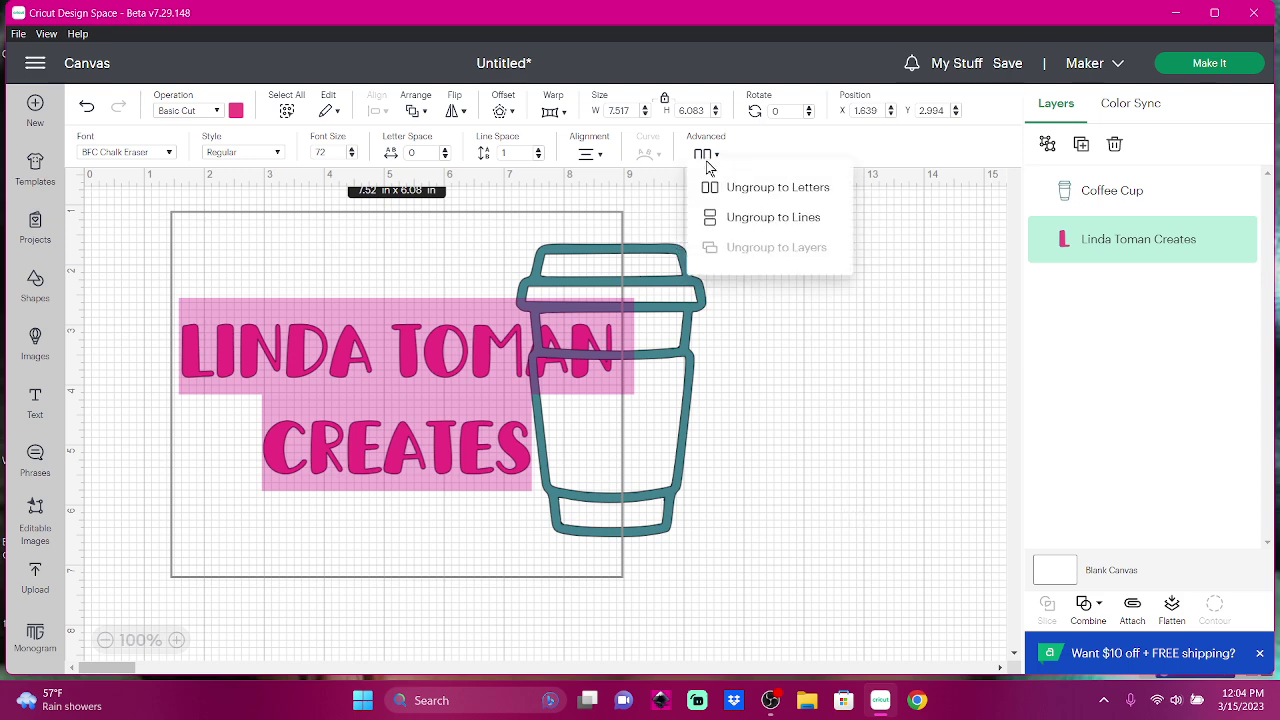
{"action": "left_click", "coordinate": [742, 457]}
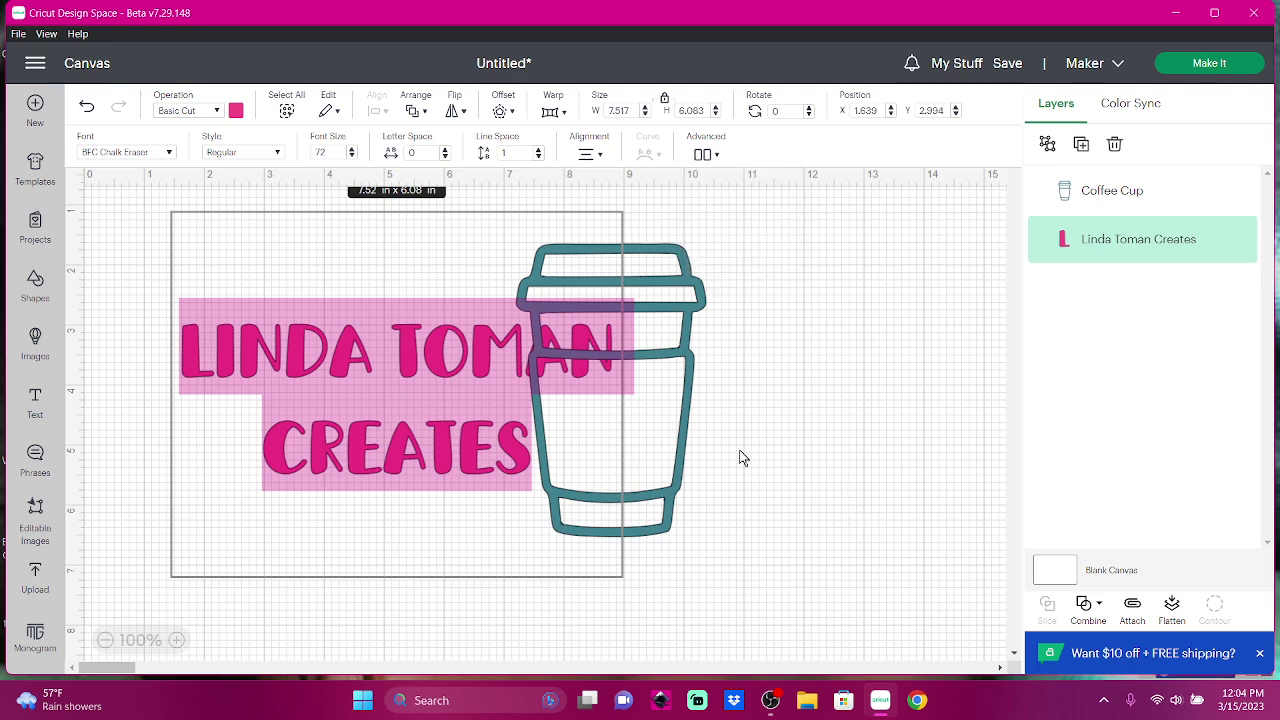
{"action": "left_click", "coordinate": [383, 455]}
{"action": "left_click", "coordinate": [634, 345]}
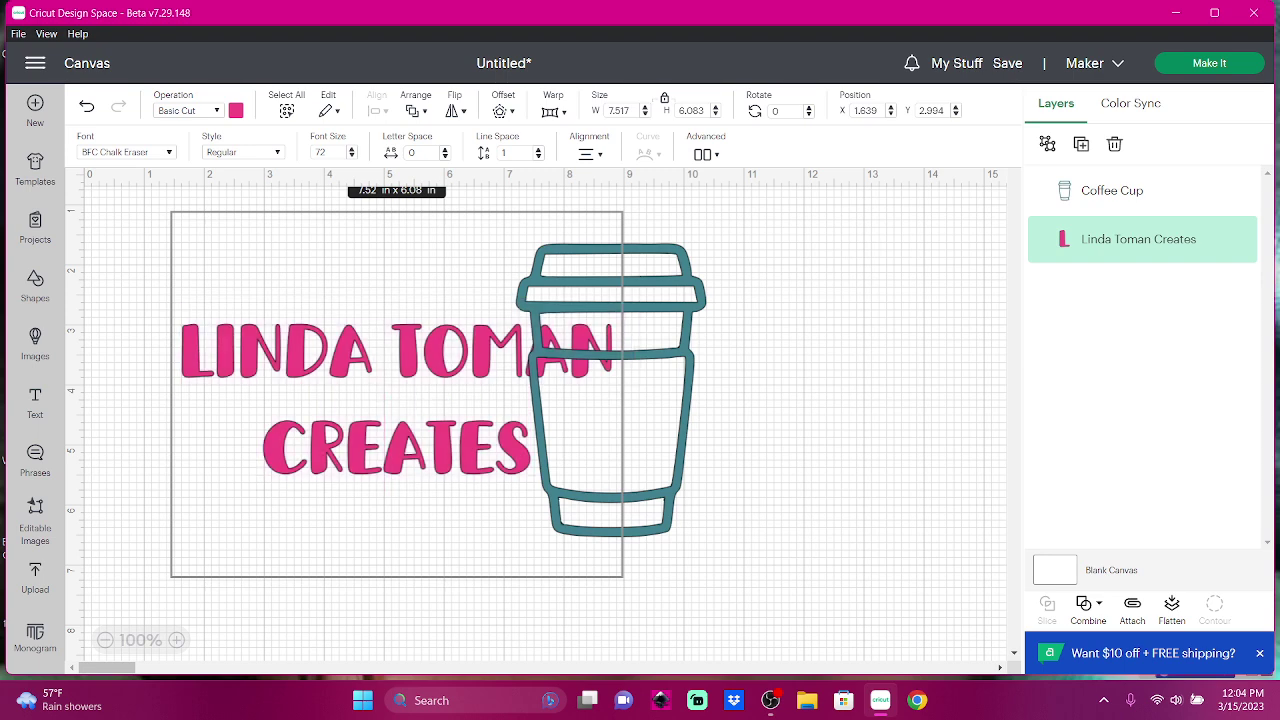
{"action": "left_click", "coordinate": [237, 345]}
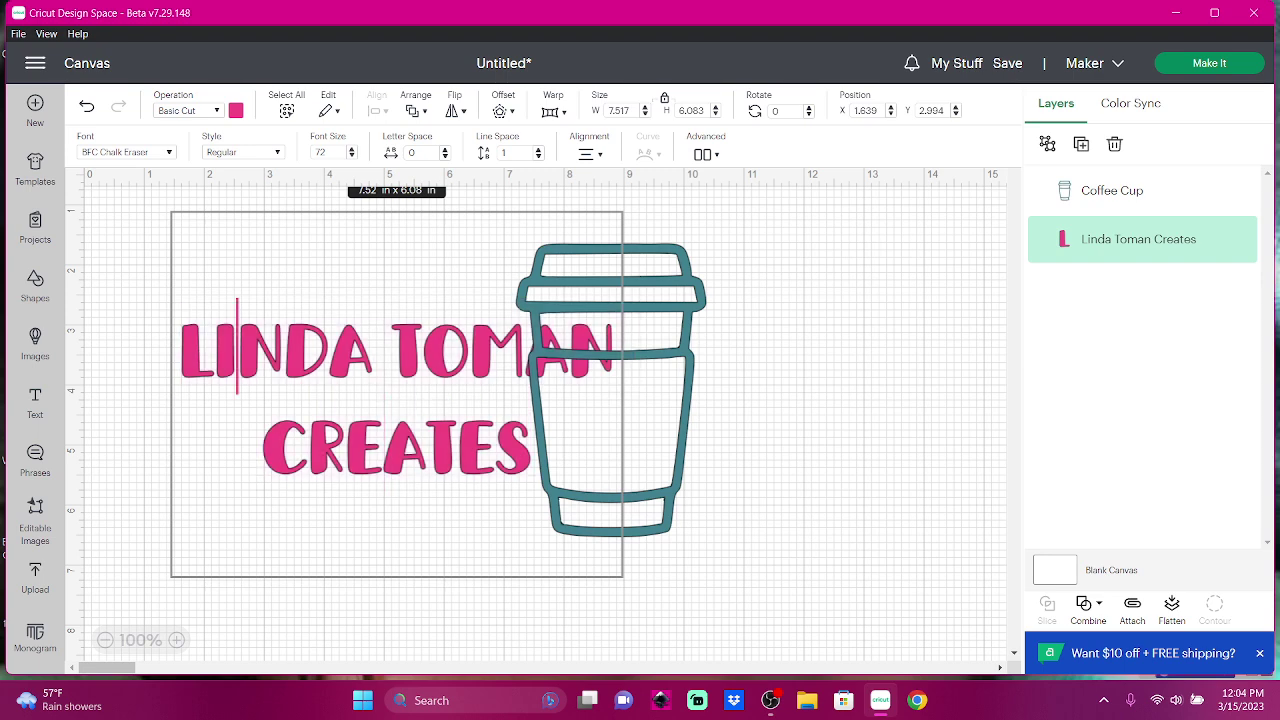
{"action": "left_click", "coordinate": [705, 155]}
With the text split into lines, drop CREATES at lower left and move the name line up-left.
{"action": "key", "text": "Escape"}
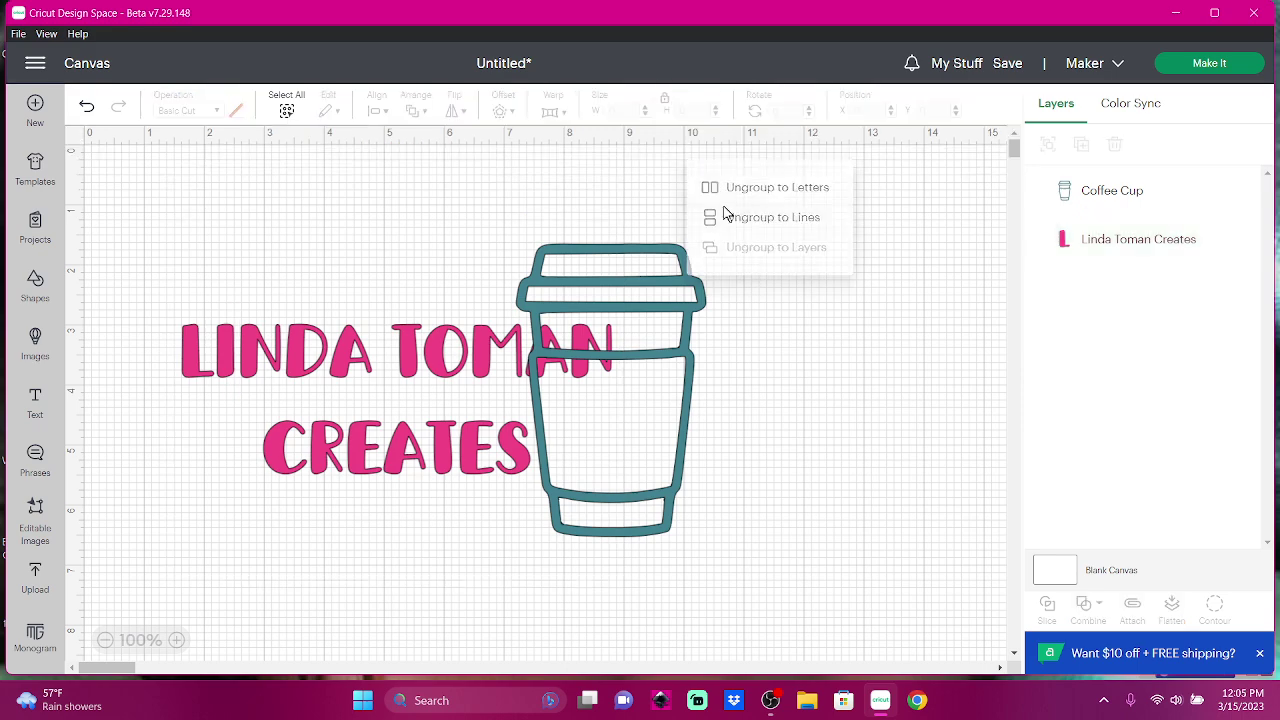
{"action": "left_click", "coordinate": [336, 432]}
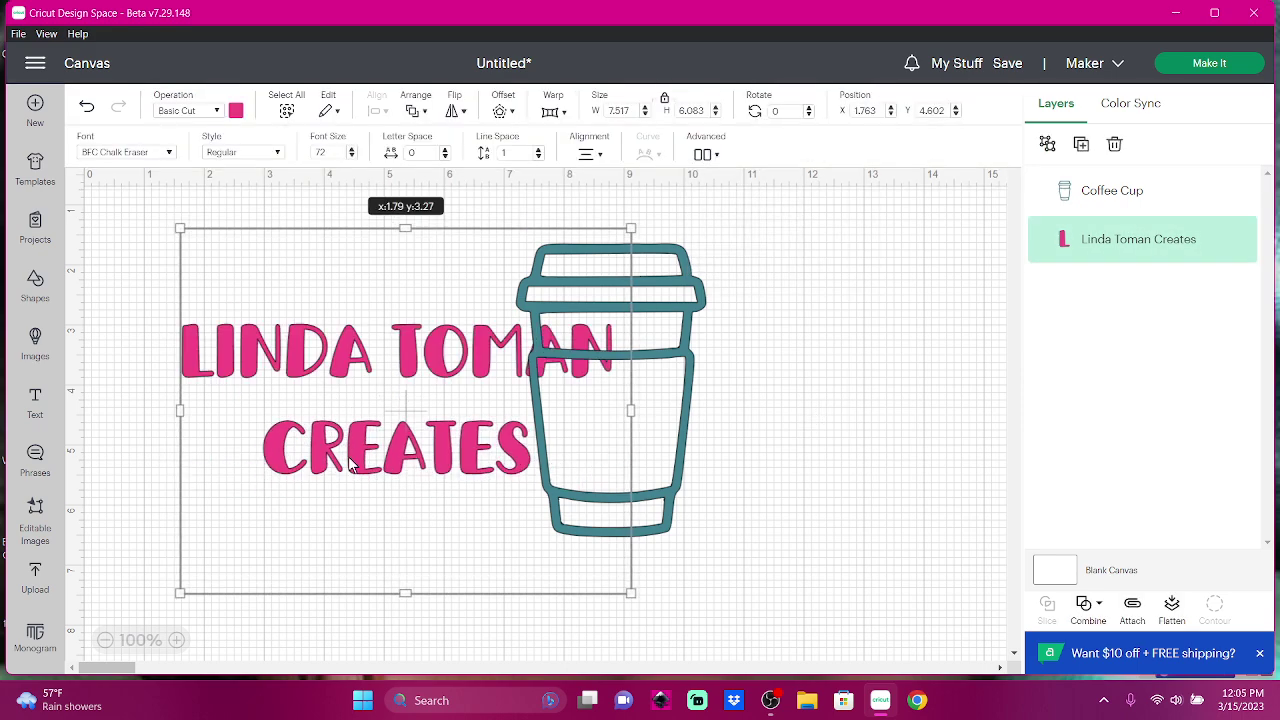
{"action": "left_click", "coordinate": [726, 460]}
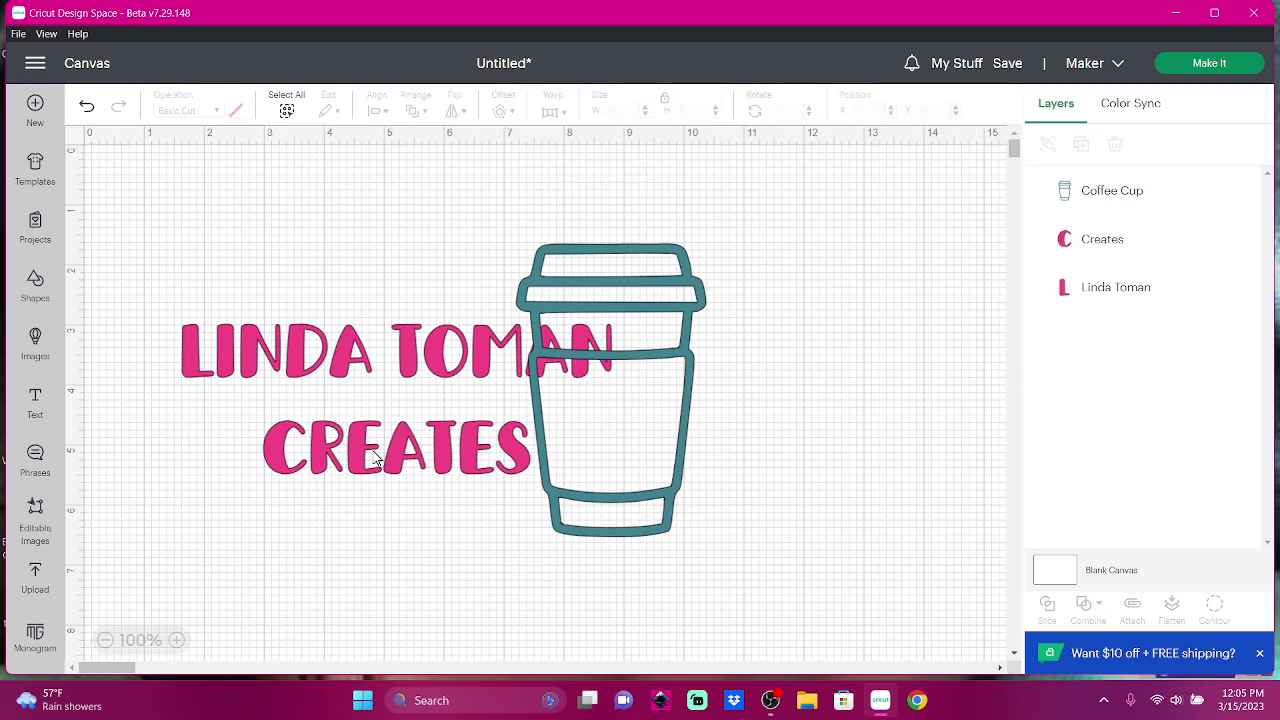
{"action": "mouse_move", "coordinate": [379, 458]}
{"action": "left_mouse_down"}
{"action": "mouse_move", "coordinate": [562, 518]}
{"action": "mouse_move", "coordinate": [670, 230]}
{"action": "mouse_move", "coordinate": [754, 410]}
{"action": "left_mouse_up"}
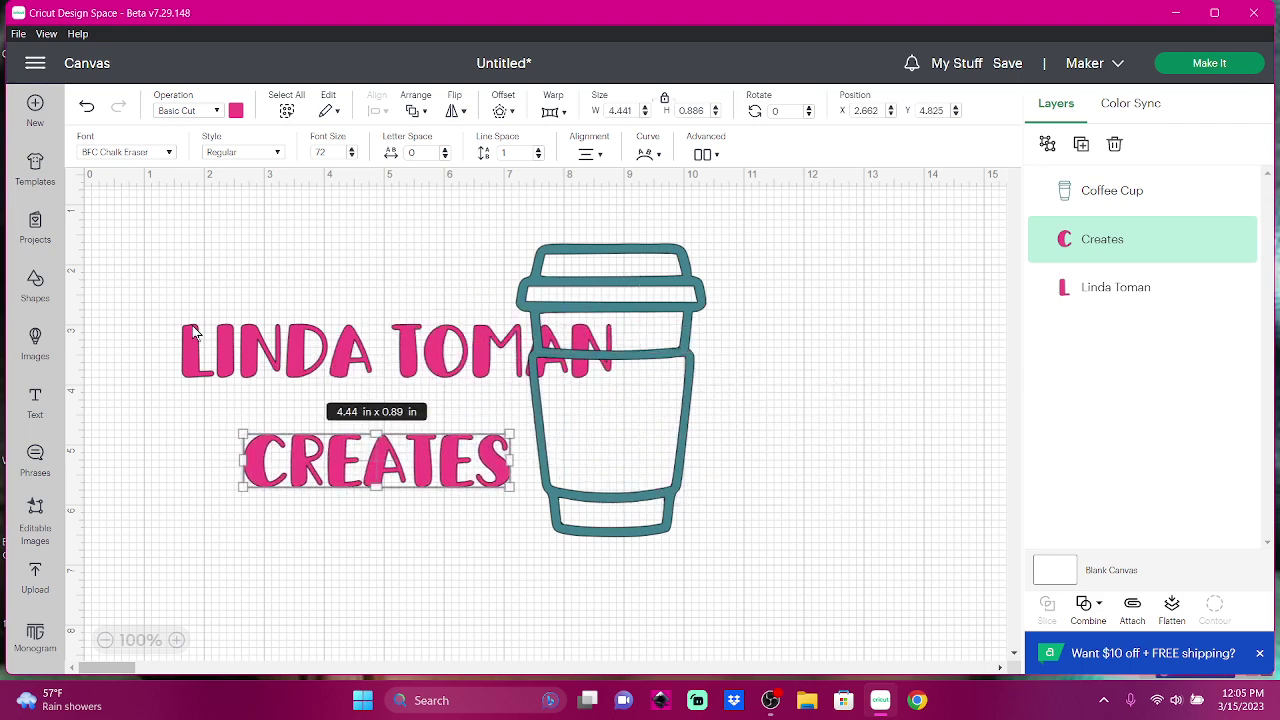
{"action": "left_click_drag", "start_coordinate": [754, 410], "coordinate": [354, 442]}
{"action": "mouse_move", "coordinate": [210, 355]}
{"action": "left_mouse_down"}
{"action": "mouse_move", "coordinate": [650, 368]}
{"action": "mouse_move", "coordinate": [366, 277]}
{"action": "mouse_move", "coordinate": [140, 290]}
{"action": "left_mouse_up"}
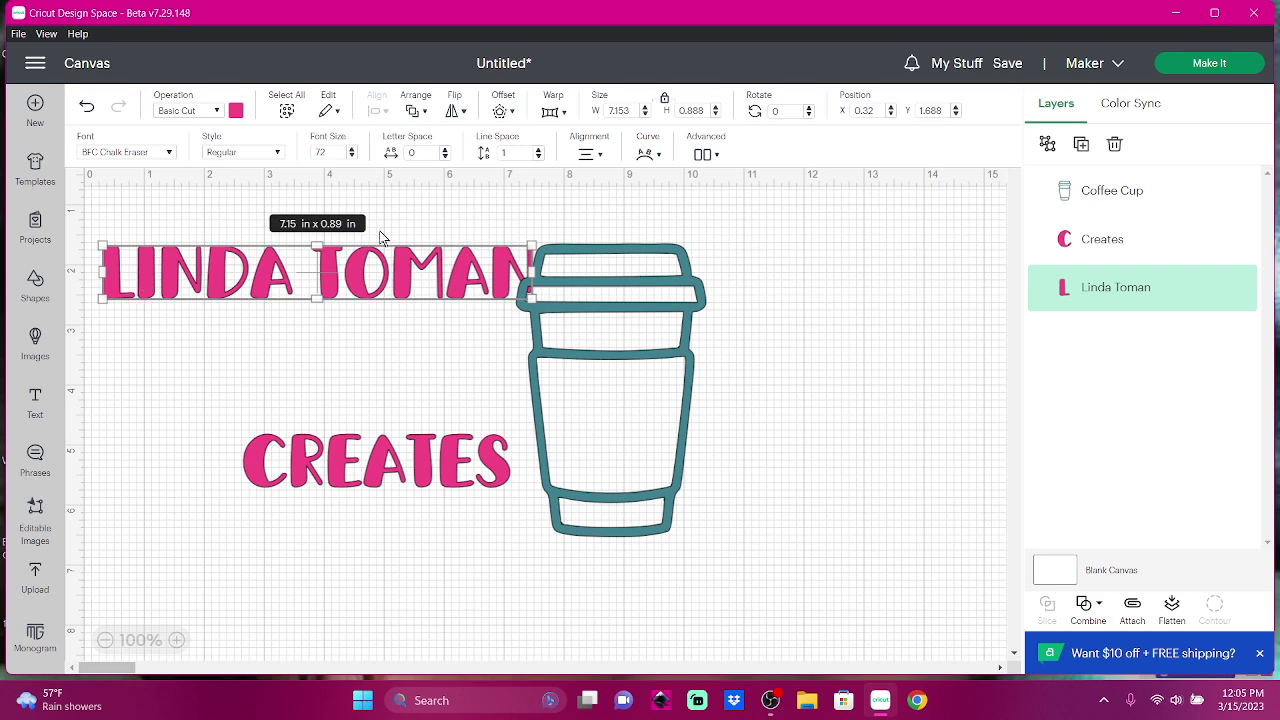
Look through the edit, arrange, flip and curve options for the name line without changes.
{"action": "left_click", "coordinate": [338, 111]}
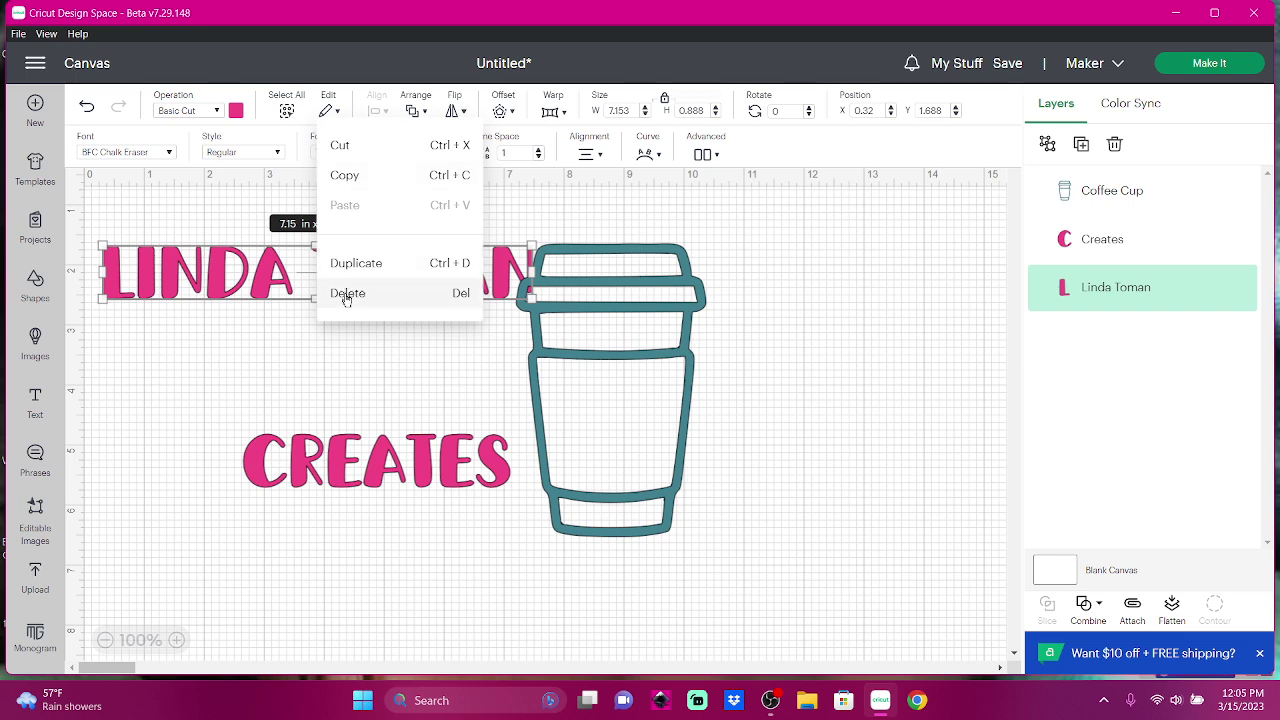
{"action": "left_click", "coordinate": [236, 292]}
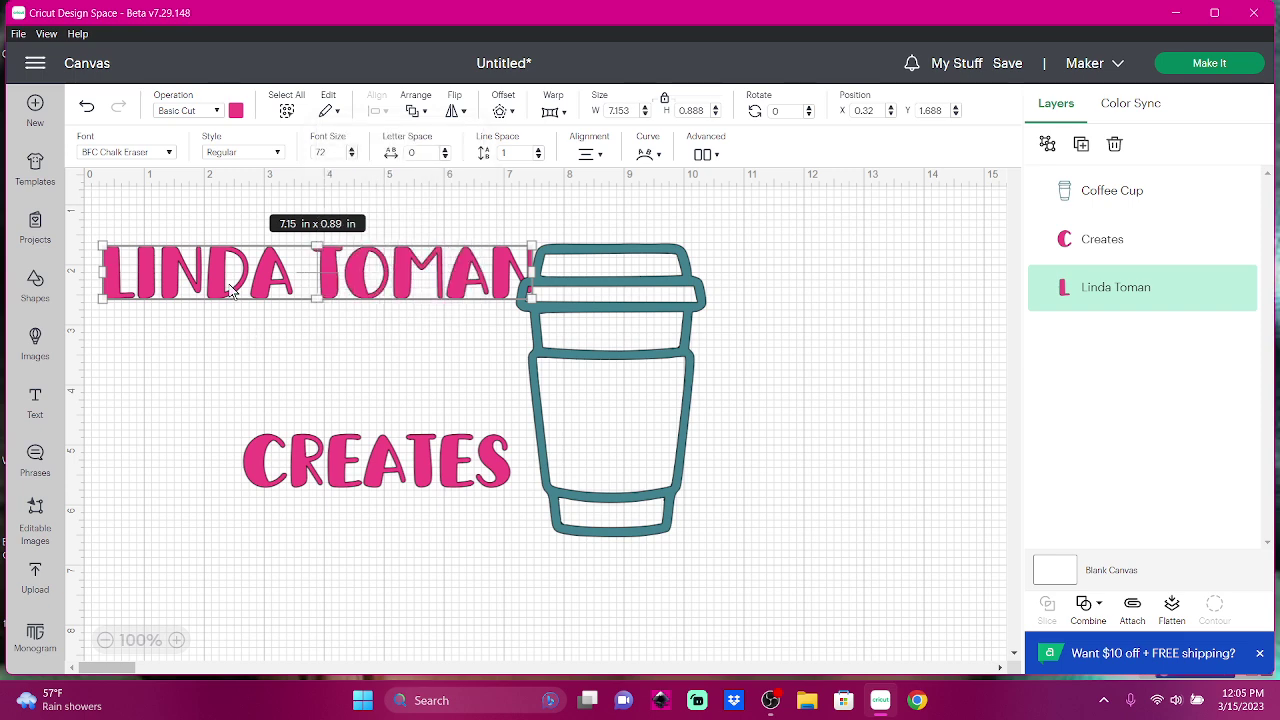
{"action": "left_click", "coordinate": [429, 118]}
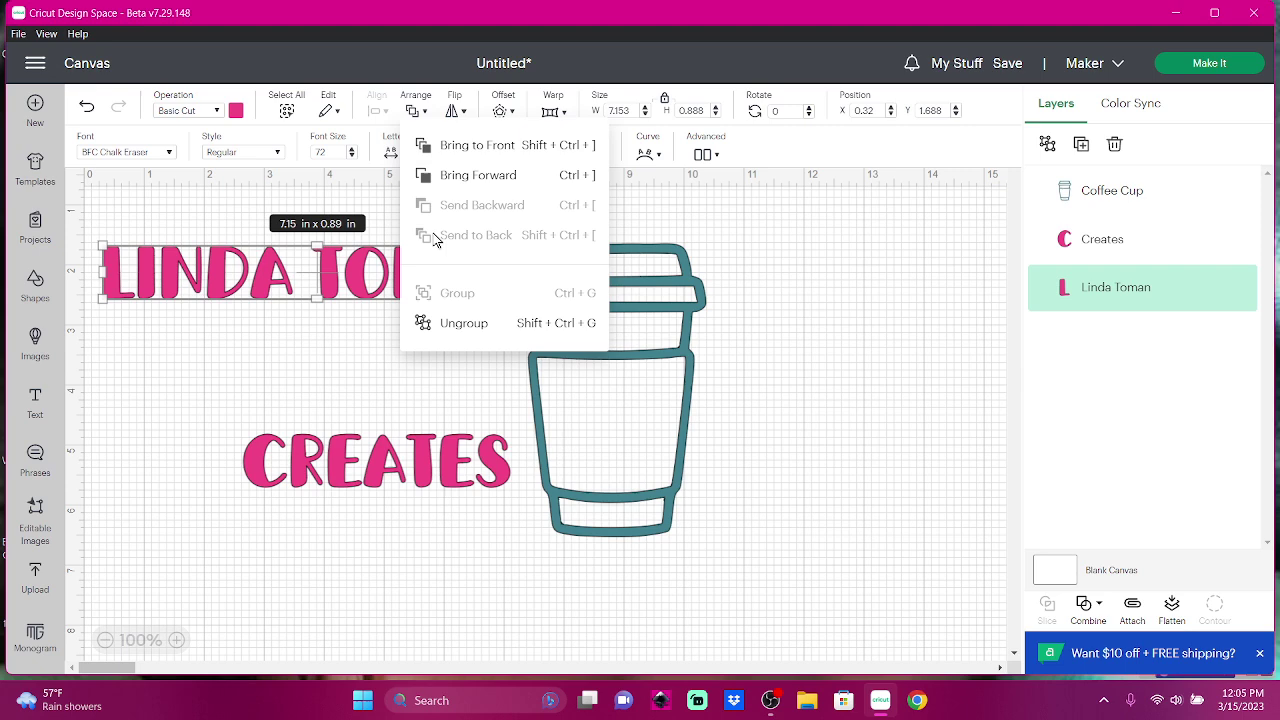
{"action": "left_click", "coordinate": [457, 116]}
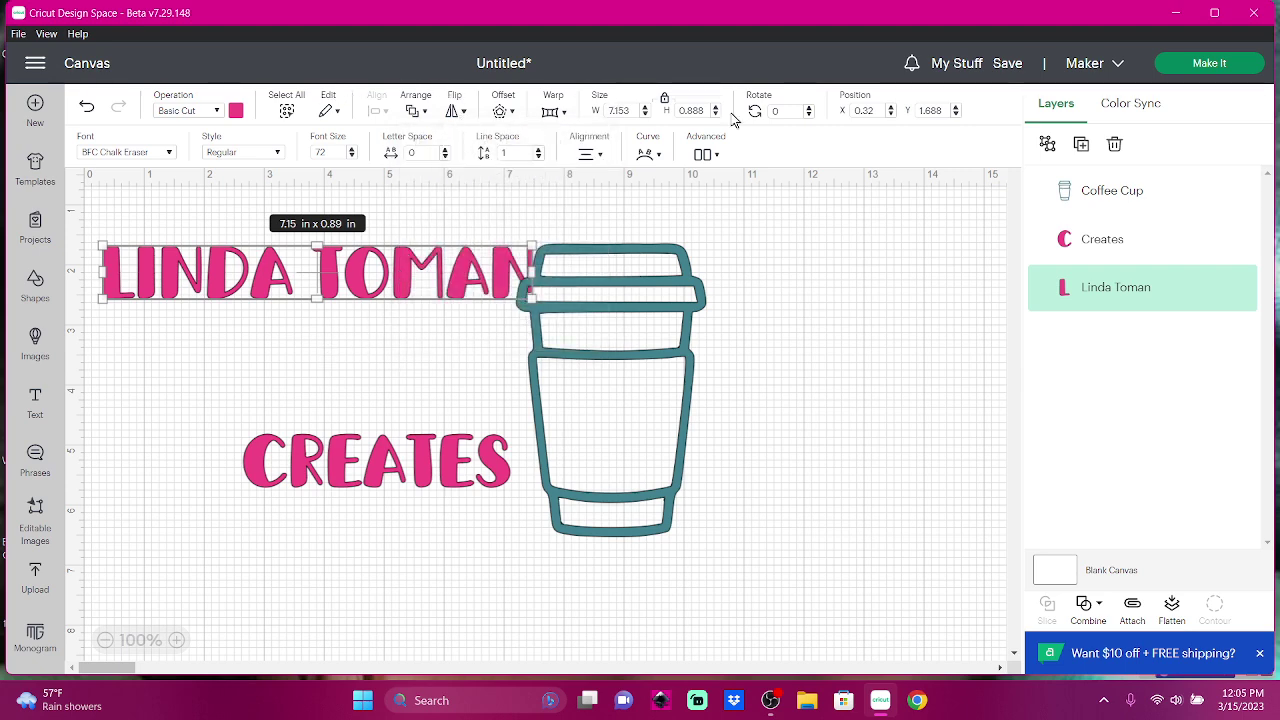
{"action": "left_click", "coordinate": [642, 157]}
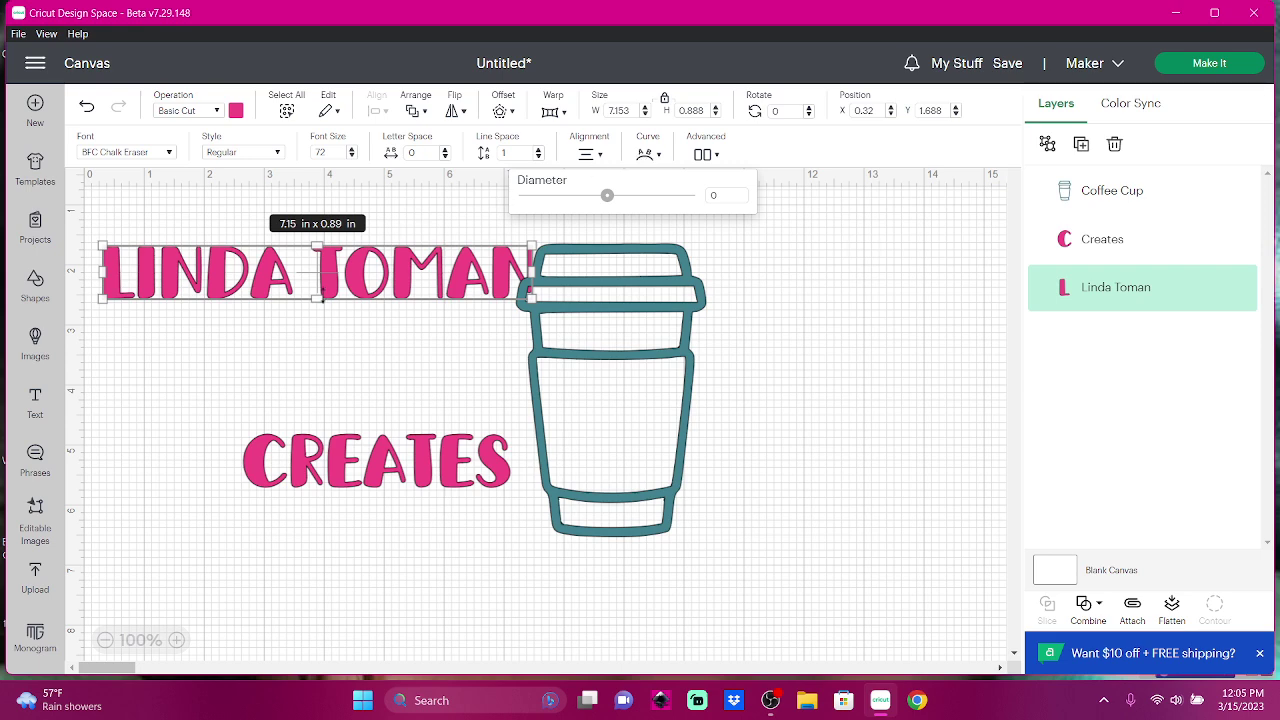
{"action": "left_click", "coordinate": [315, 302]}
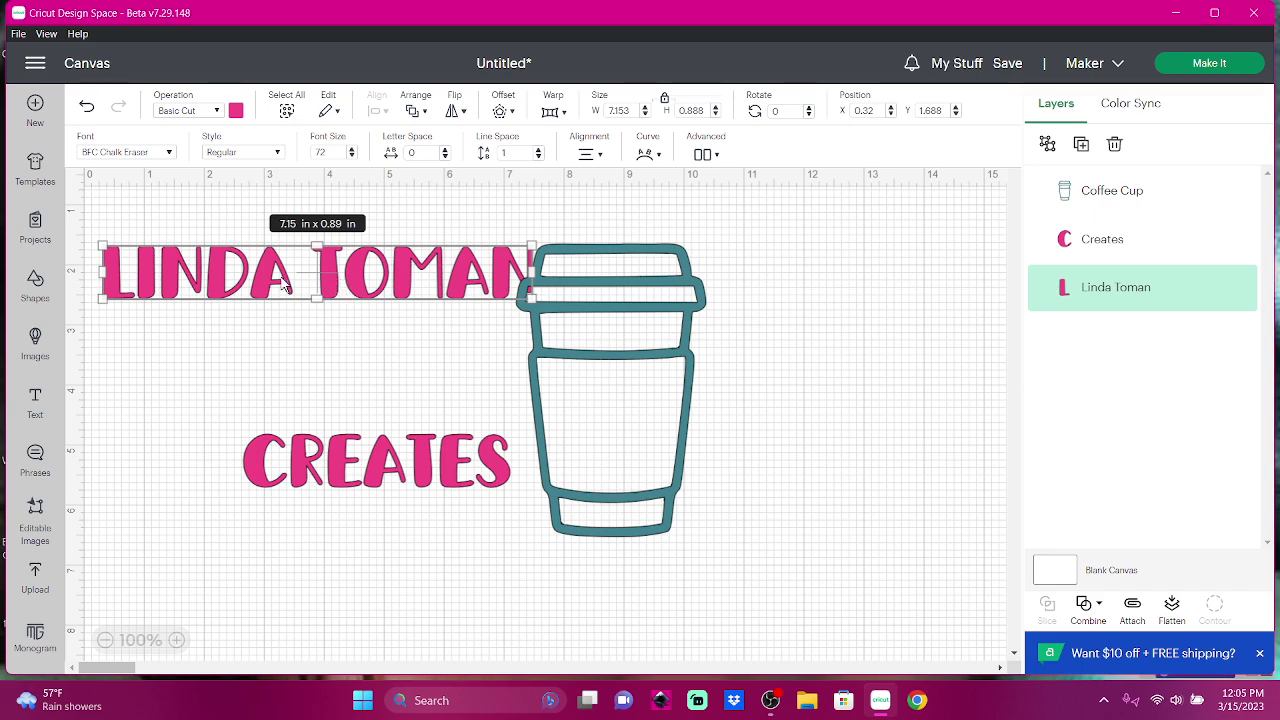
Move the name line onto the cup, test a curve, then set it straight across the lid.
{"action": "left_click_drag", "start_coordinate": [279, 290], "coordinate": [578, 328]}
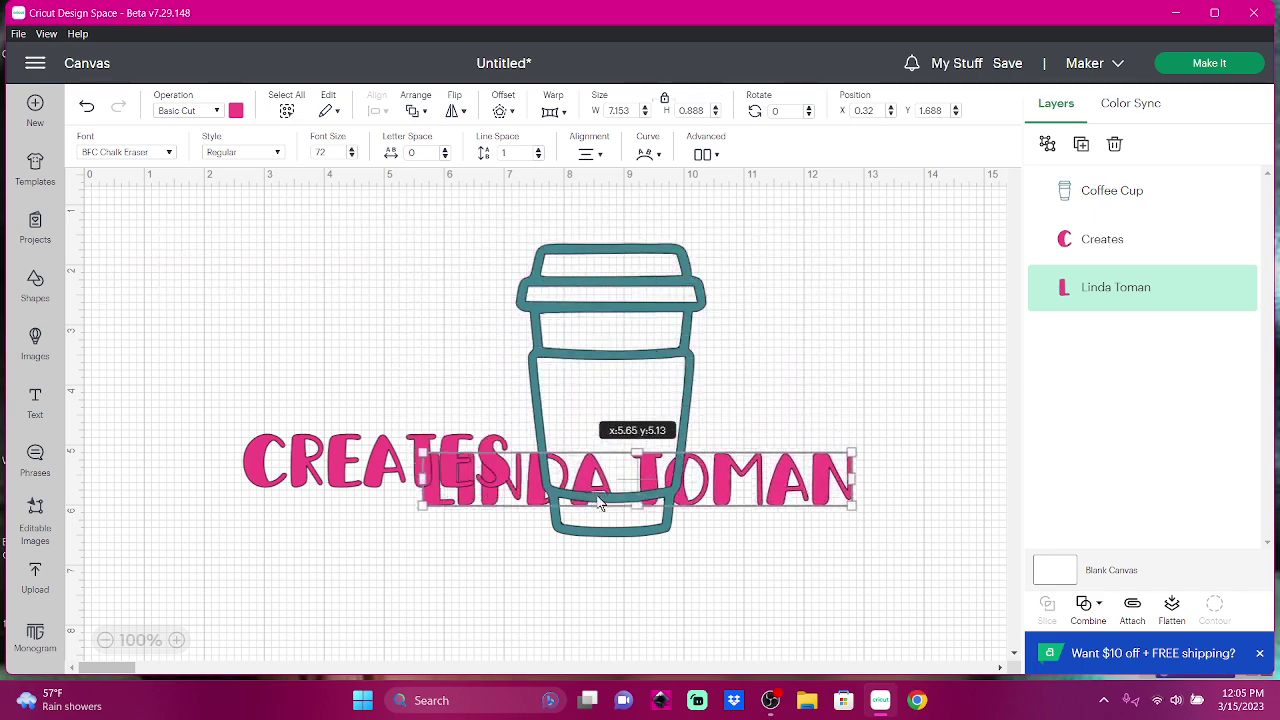
{"action": "left_click_drag", "start_coordinate": [578, 328], "coordinate": [585, 228]}
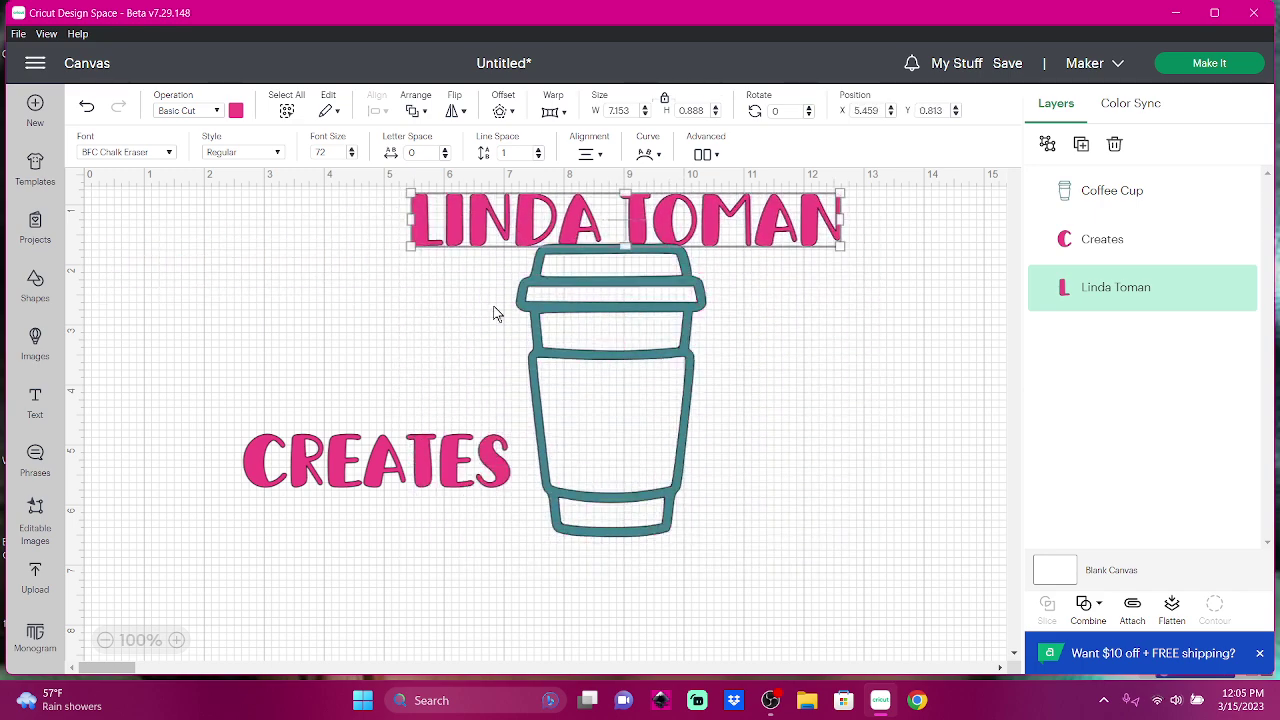
{"action": "left_click", "coordinate": [648, 163]}
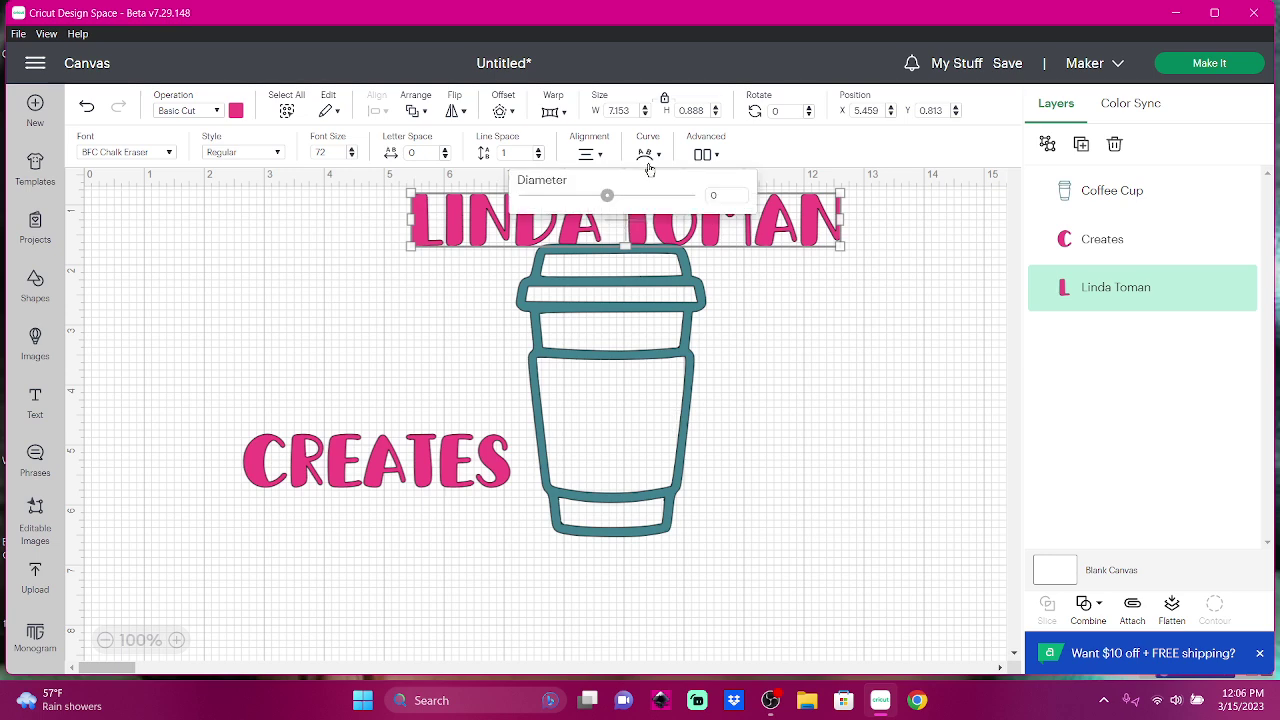
{"action": "left_click_drag", "start_coordinate": [609, 196], "coordinate": [673, 199]}
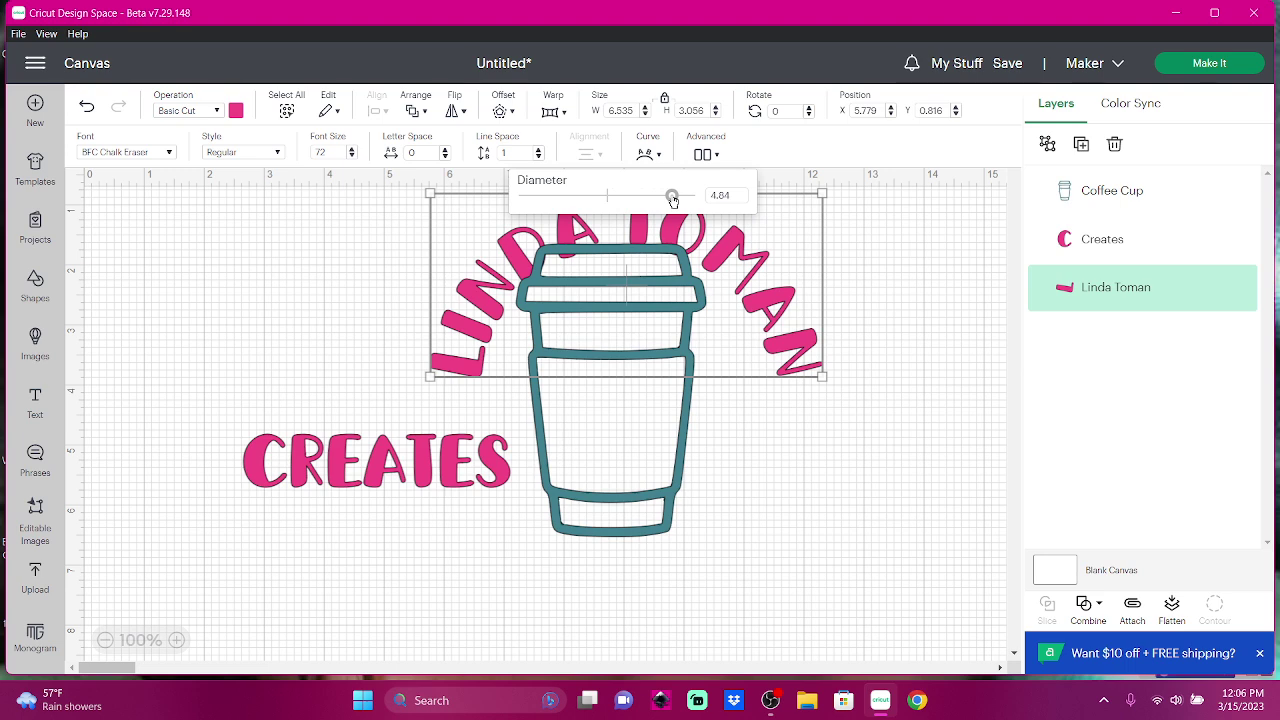
{"action": "left_click_drag", "start_coordinate": [673, 199], "coordinate": [608, 196]}
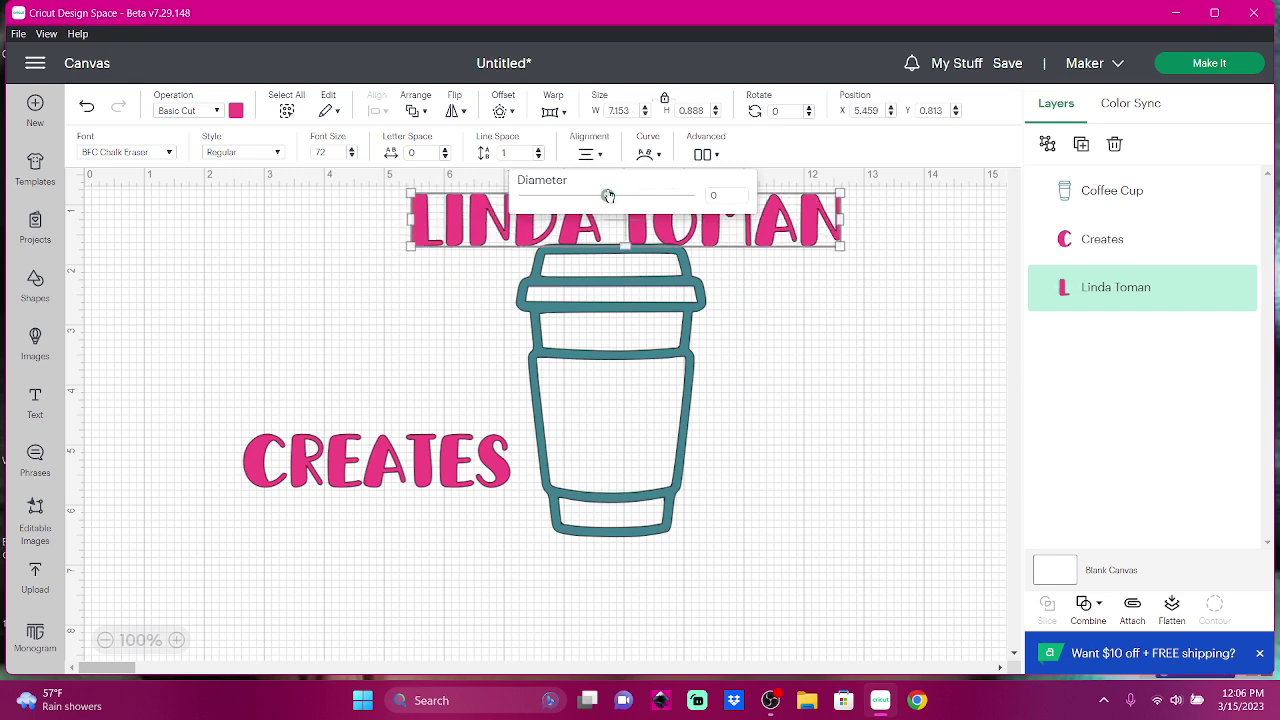
{"action": "left_click_drag", "start_coordinate": [463, 222], "coordinate": [394, 292]}
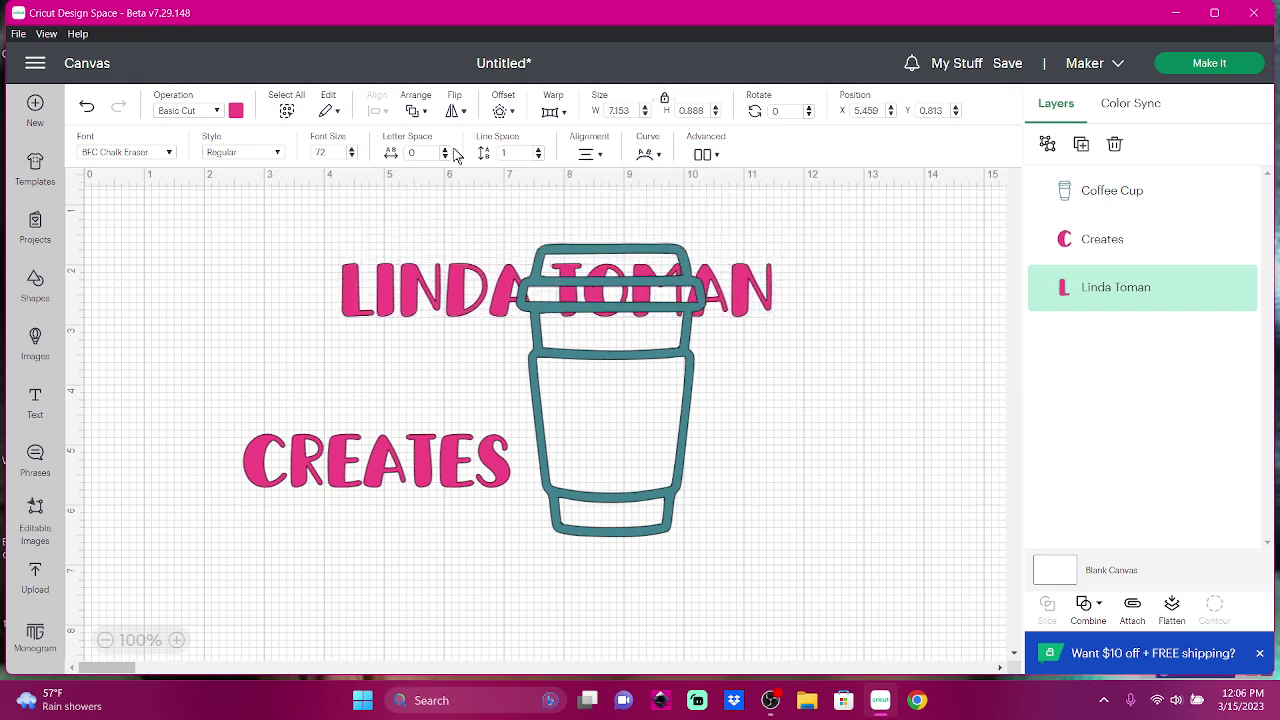
{"action": "left_click", "coordinate": [548, 113]}
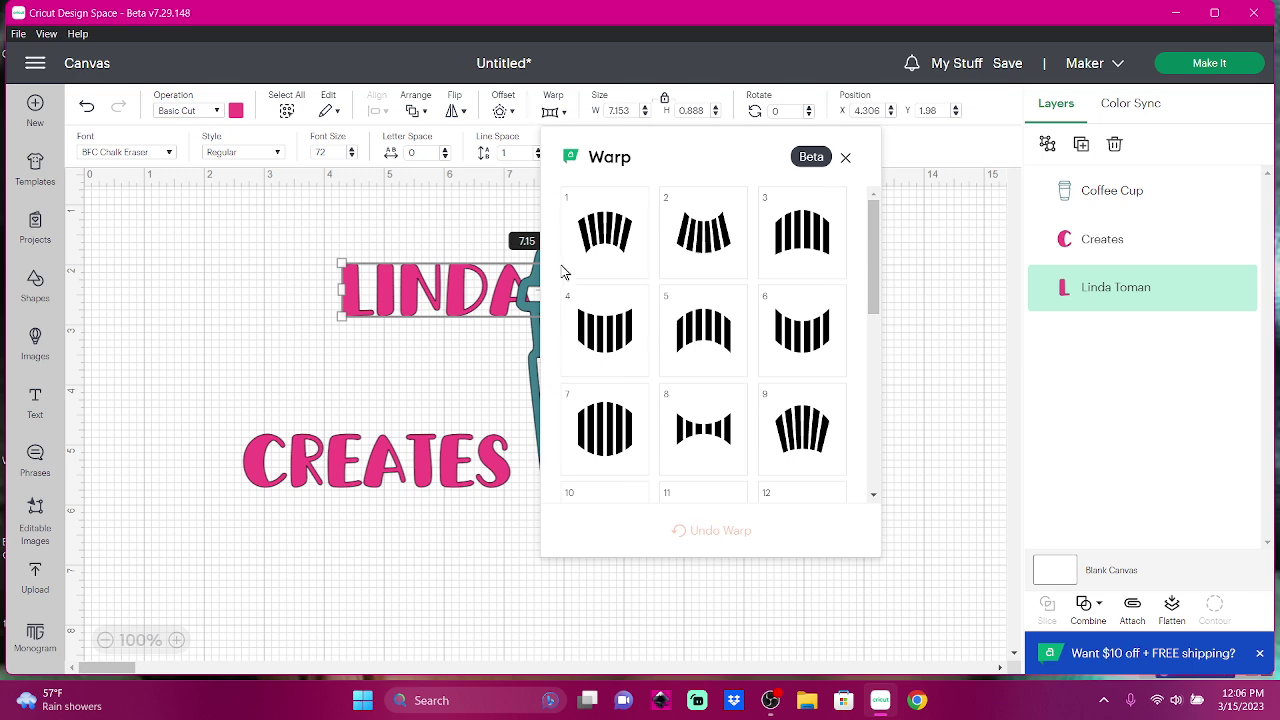
Apply the fourth warp shape to the name line and shrink it to about 4.6 inches wide.
{"action": "left_click", "coordinate": [594, 338]}
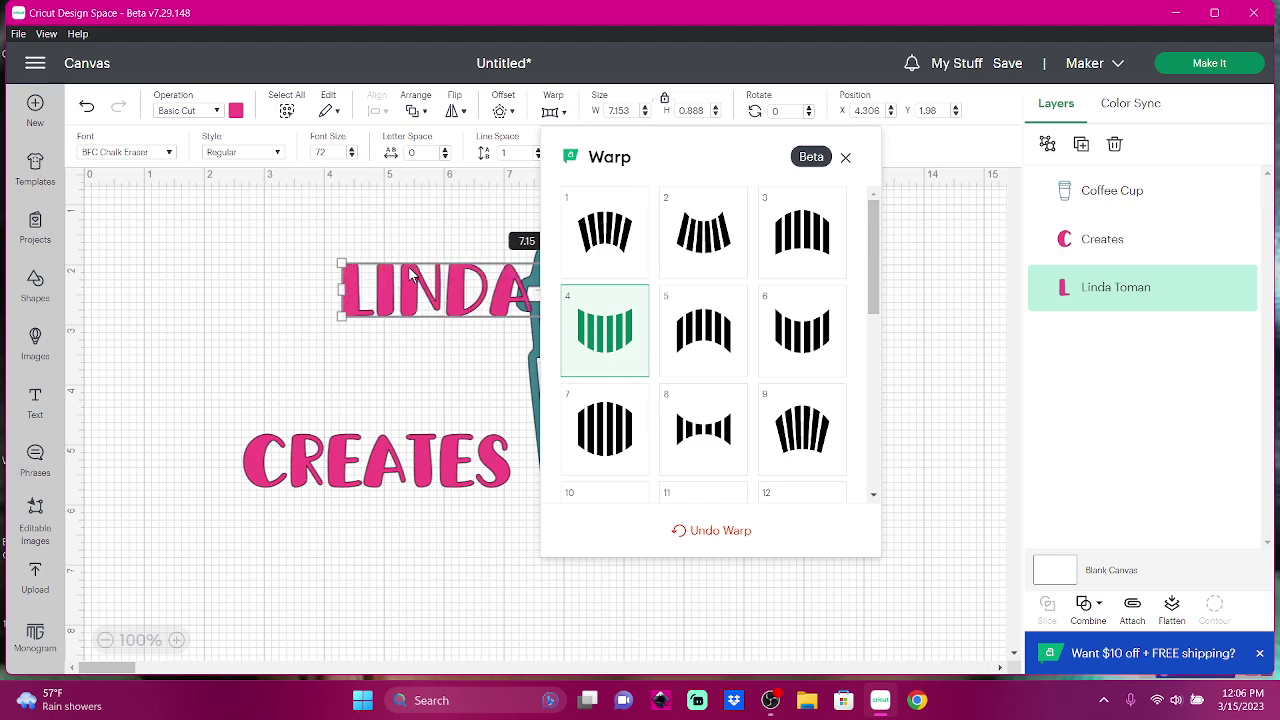
{"action": "left_click_drag", "start_coordinate": [452, 318], "coordinate": [203, 320]}
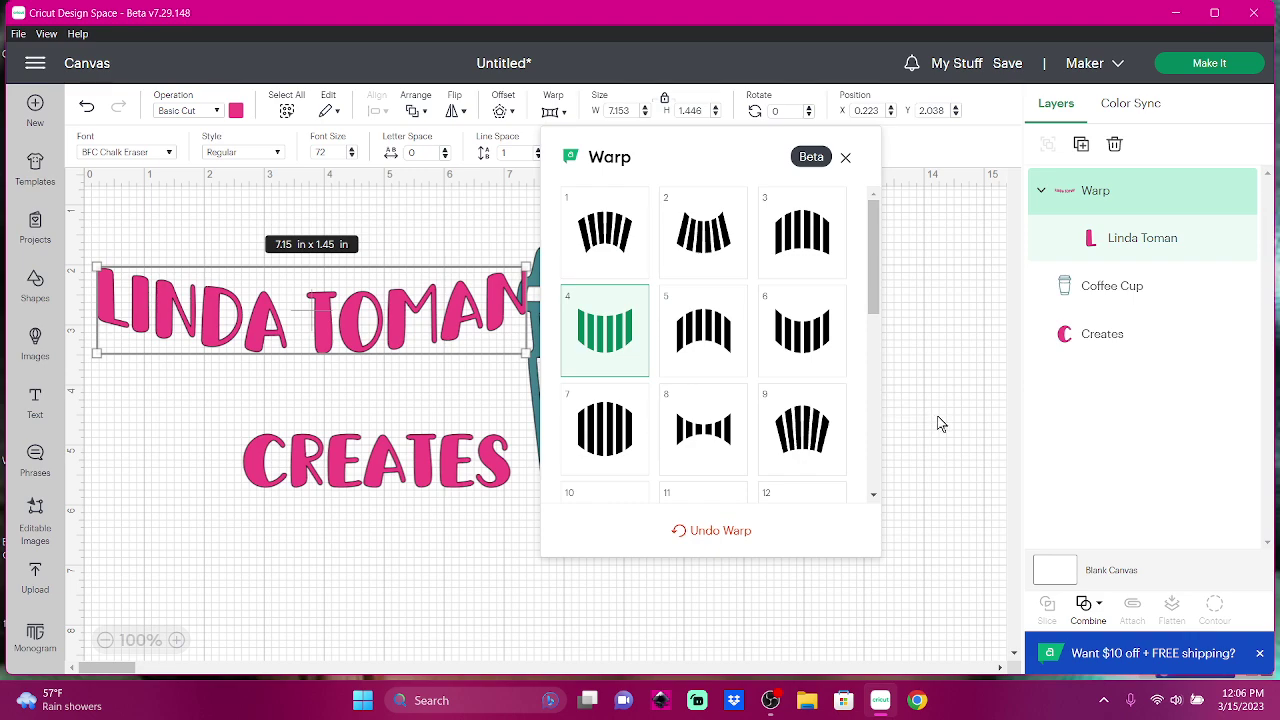
{"action": "left_click", "coordinate": [943, 423]}
{"action": "left_click", "coordinate": [510, 322]}
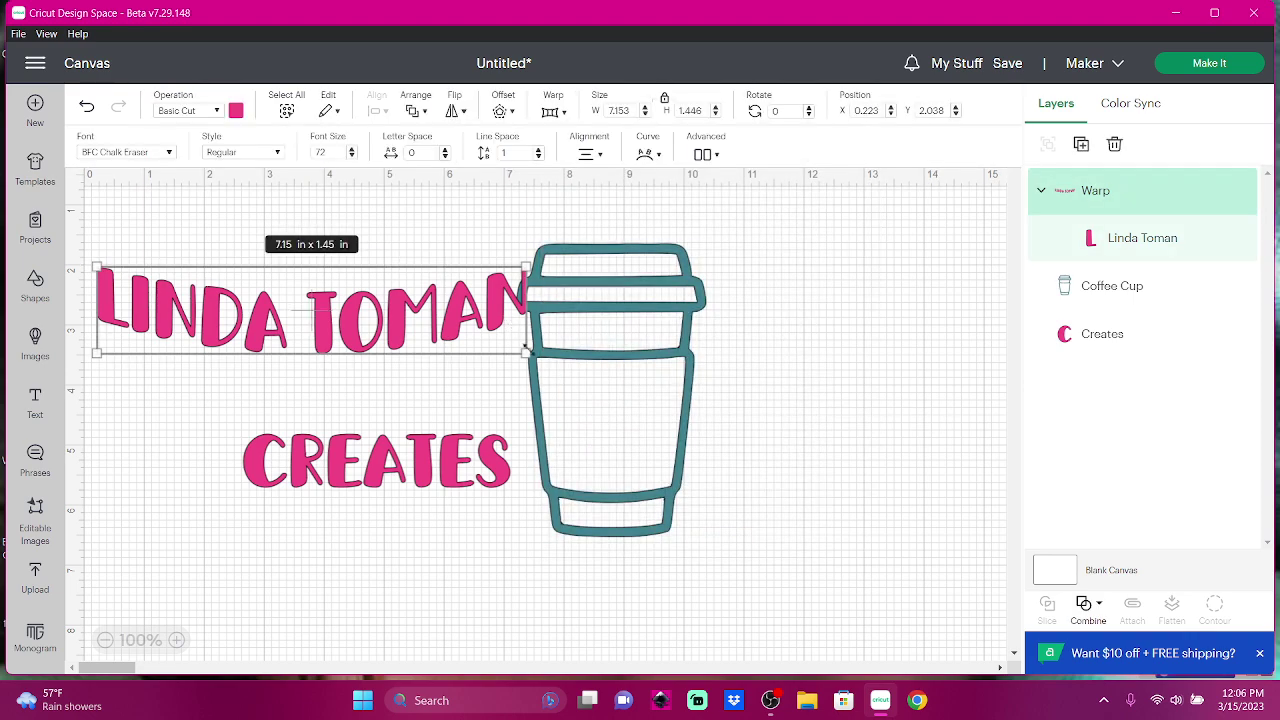
{"action": "left_click_drag", "start_coordinate": [525, 353], "coordinate": [376, 322]}
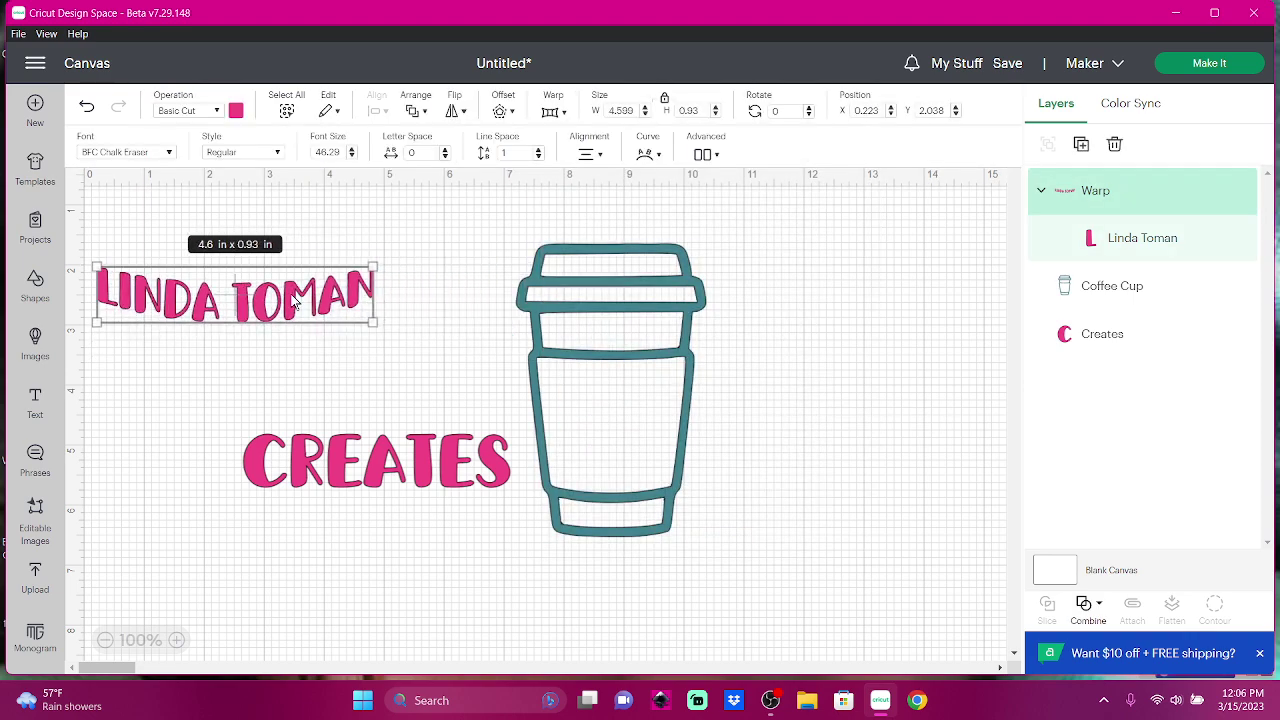
Resize the name line to about 2.4 by 0.6 inches and park it above CREATES.
{"action": "left_click_drag", "start_coordinate": [255, 305], "coordinate": [639, 402]}
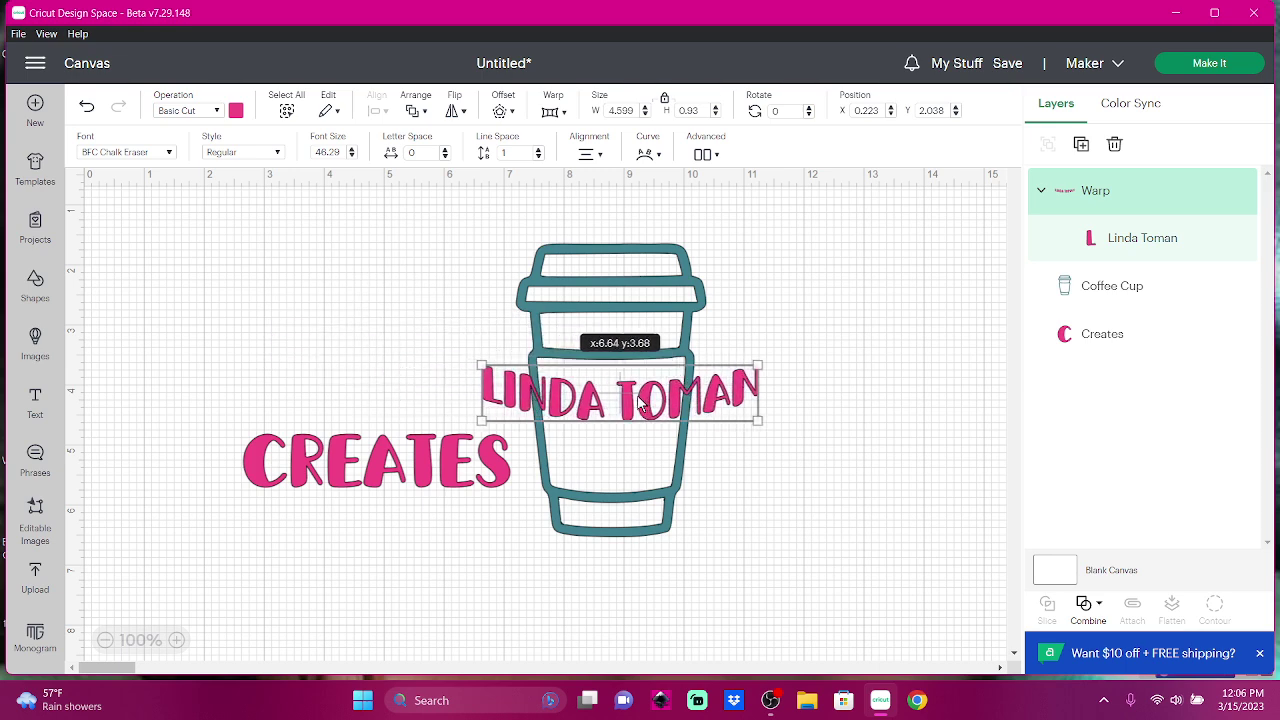
{"action": "left_click_drag", "start_coordinate": [763, 425], "coordinate": [645, 399]}
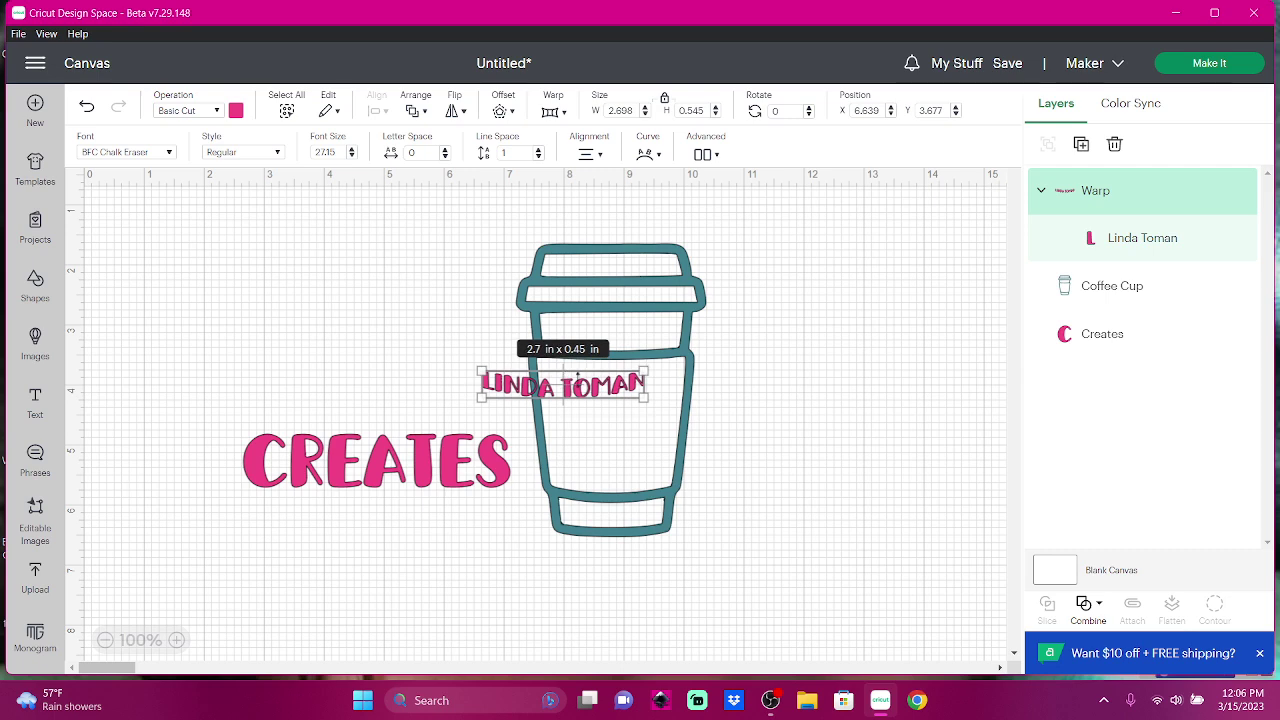
{"action": "left_click_drag", "start_coordinate": [563, 366], "coordinate": [571, 362]}
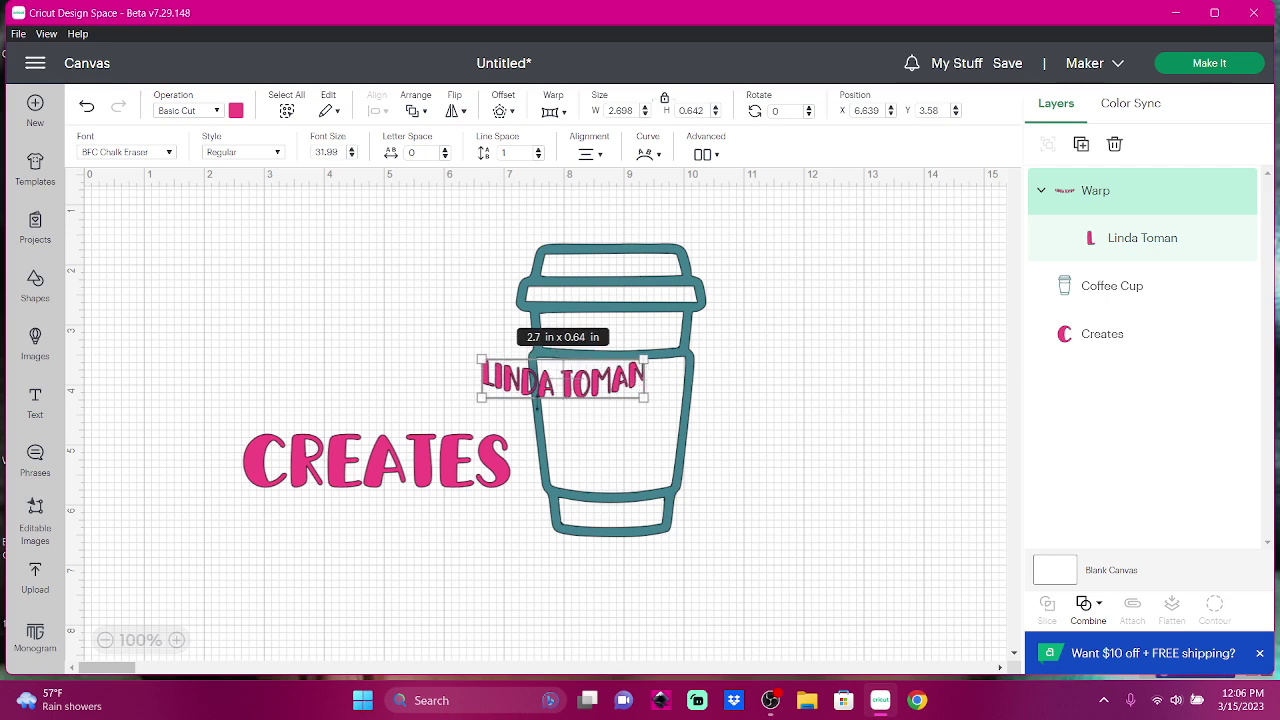
{"action": "left_click", "coordinate": [516, 461]}
{"action": "left_click_drag", "start_coordinate": [520, 403], "coordinate": [564, 405]}
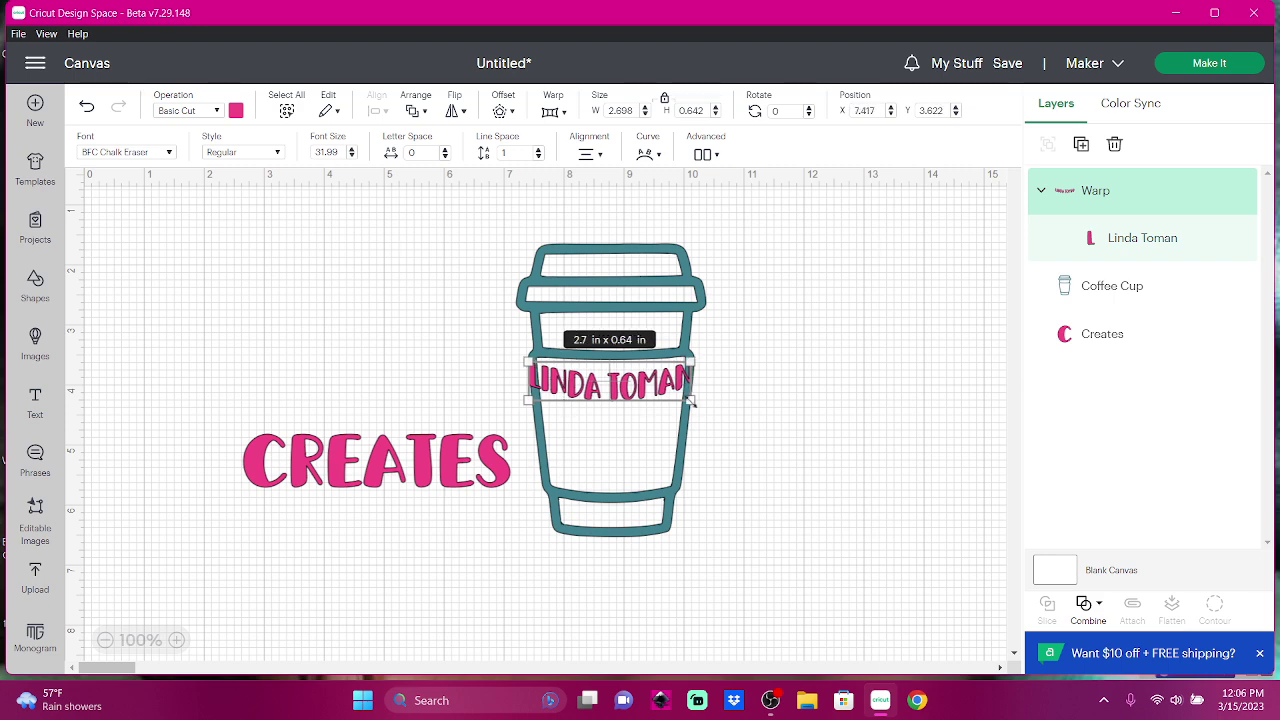
{"action": "left_click_drag", "start_coordinate": [691, 403], "coordinate": [669, 396]}
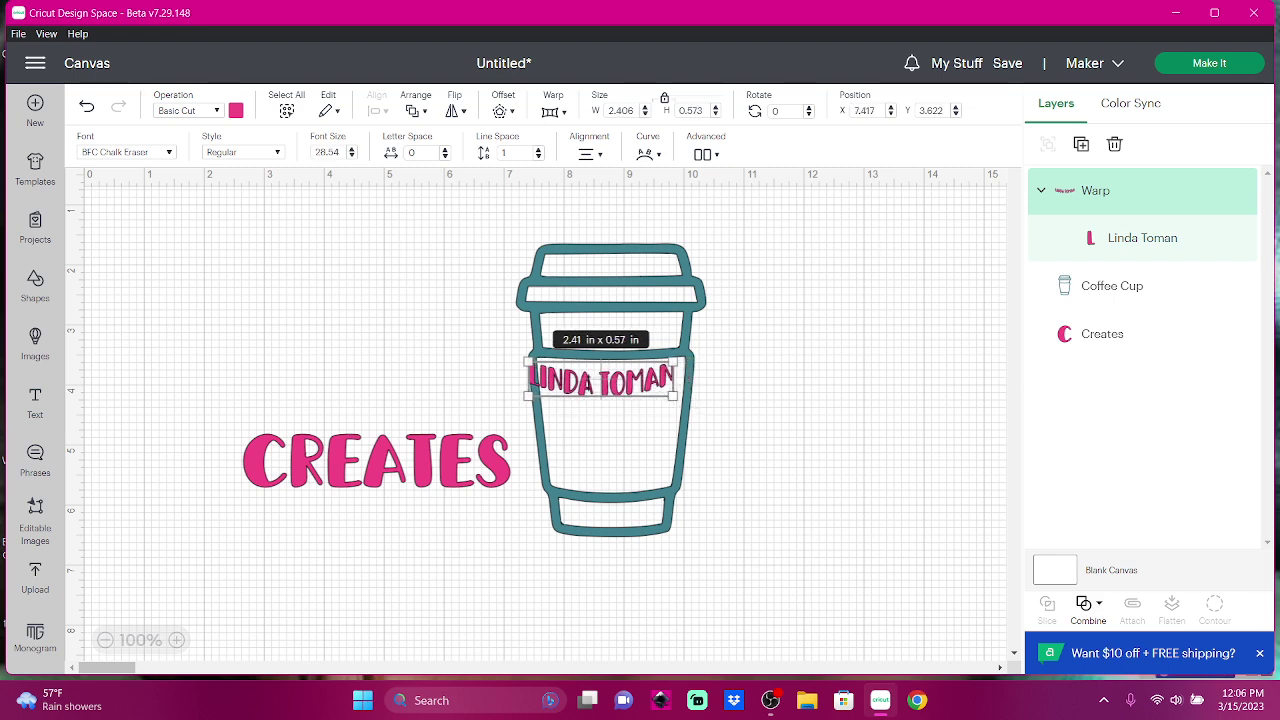
{"action": "left_click", "coordinate": [446, 382]}
{"action": "left_click_drag", "start_coordinate": [578, 386], "coordinate": [591, 391]}
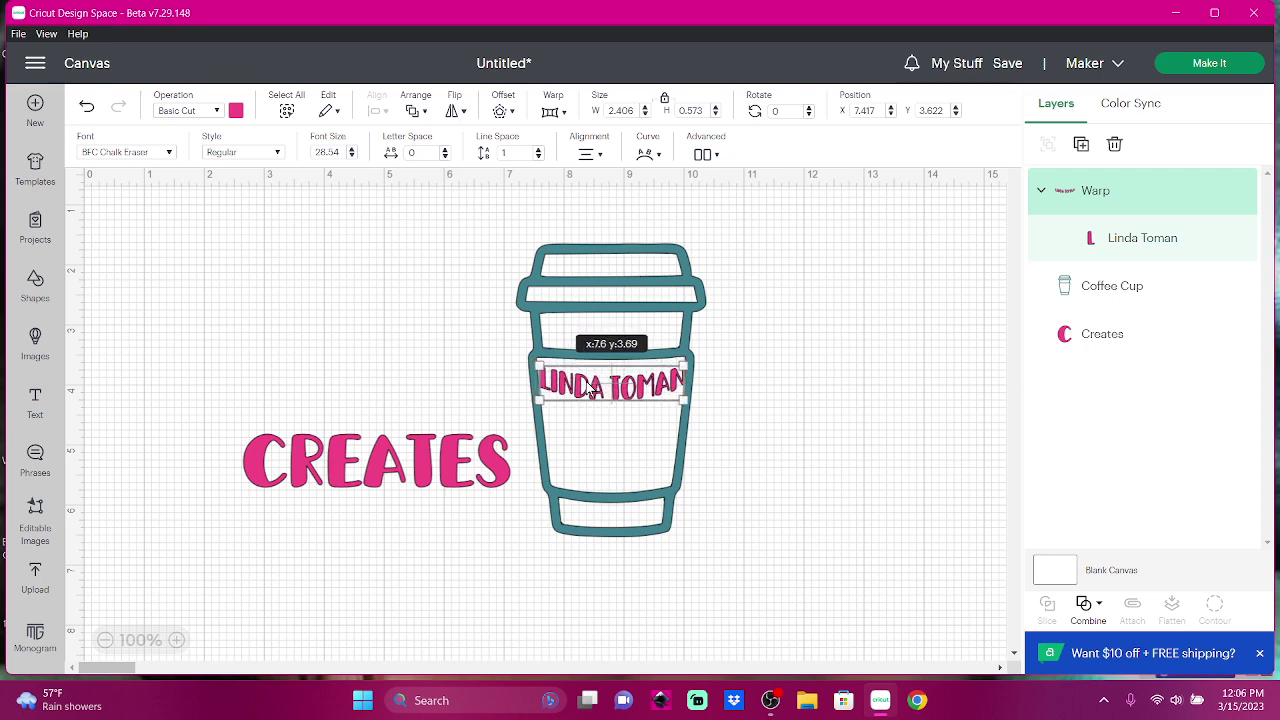
{"action": "left_click_drag", "start_coordinate": [591, 391], "coordinate": [493, 383]}
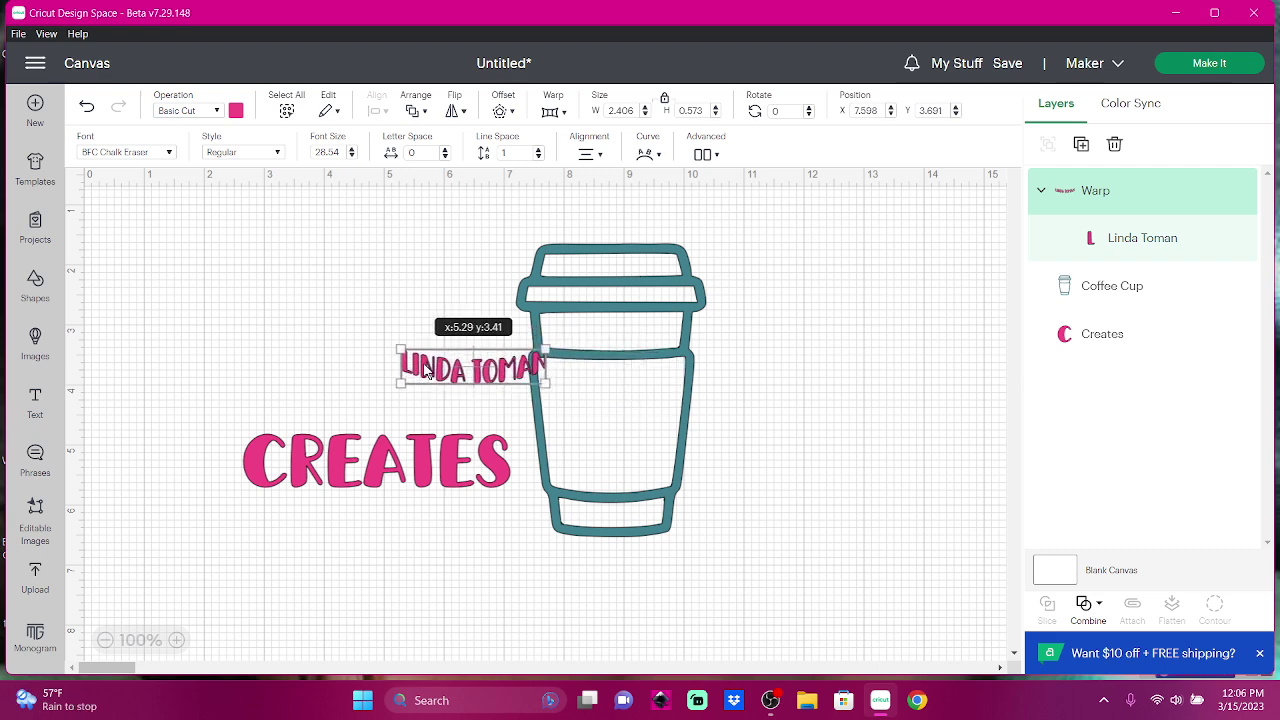
{"action": "left_click", "coordinate": [590, 383]}
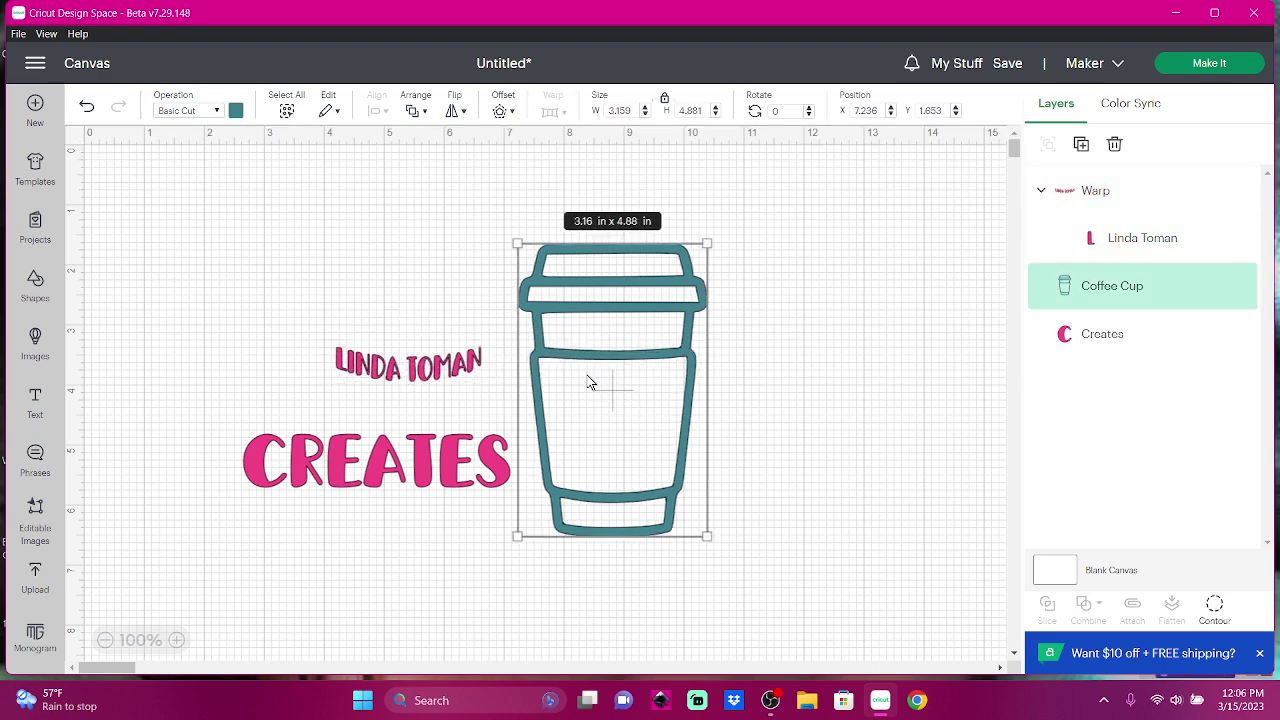
Delete the outlined cup and add the plain black travel cup from the coffee cup results.
{"action": "left_click", "coordinate": [1118, 145]}
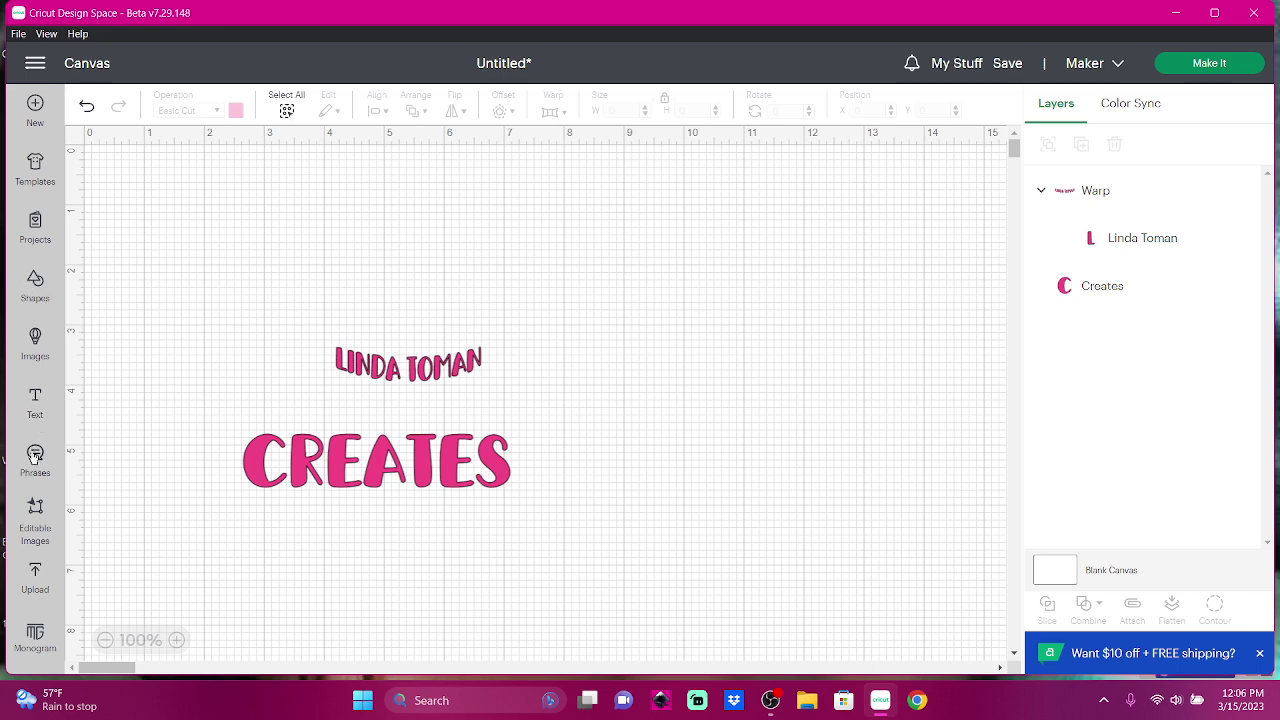
{"action": "left_click", "coordinate": [15, 354]}
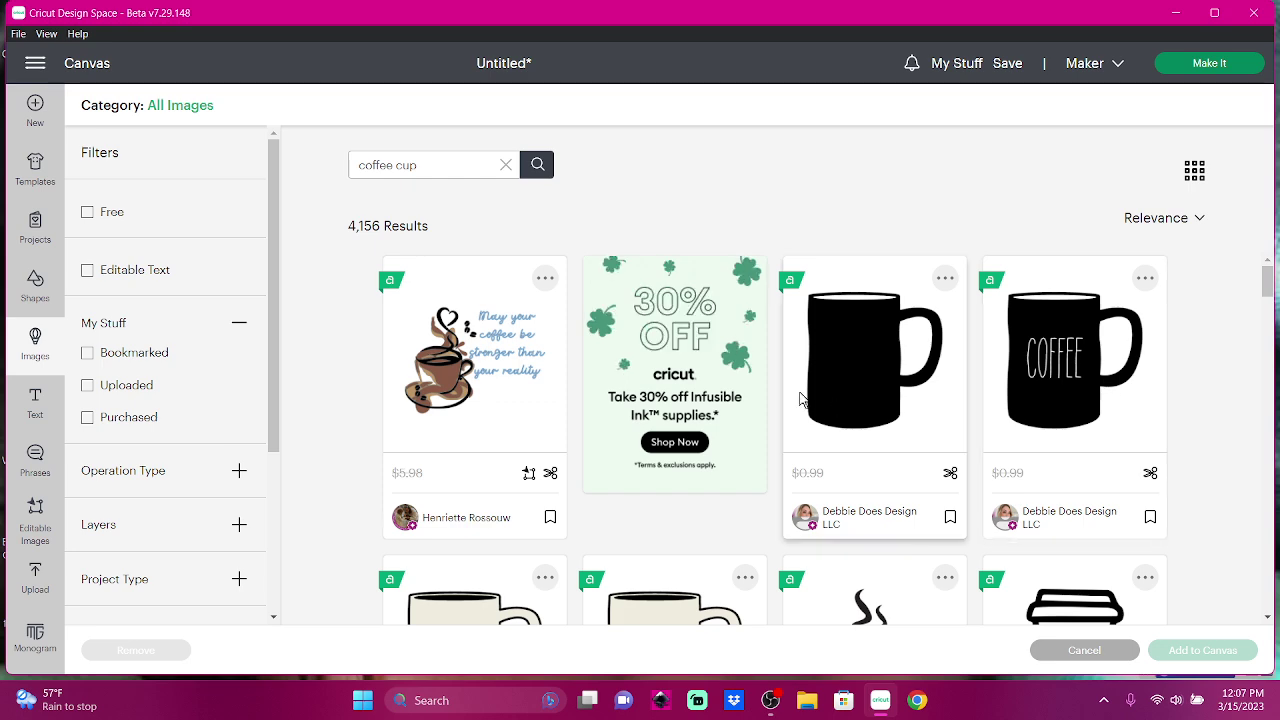
{"action": "scroll", "coordinate": [800, 398], "scroll_direction": "down", "scroll_amount": 2}
{"action": "scroll", "coordinate": [800, 398], "scroll_direction": "down", "scroll_amount": 3}
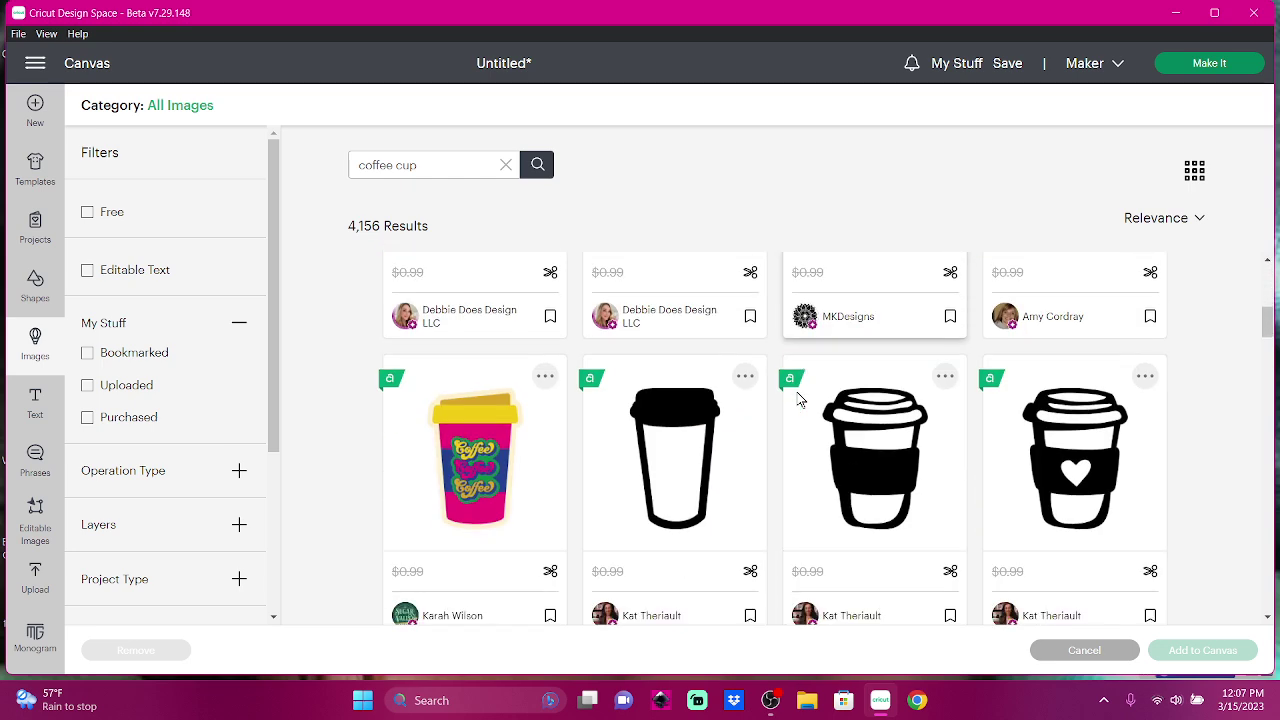
{"action": "left_click", "coordinate": [680, 455]}
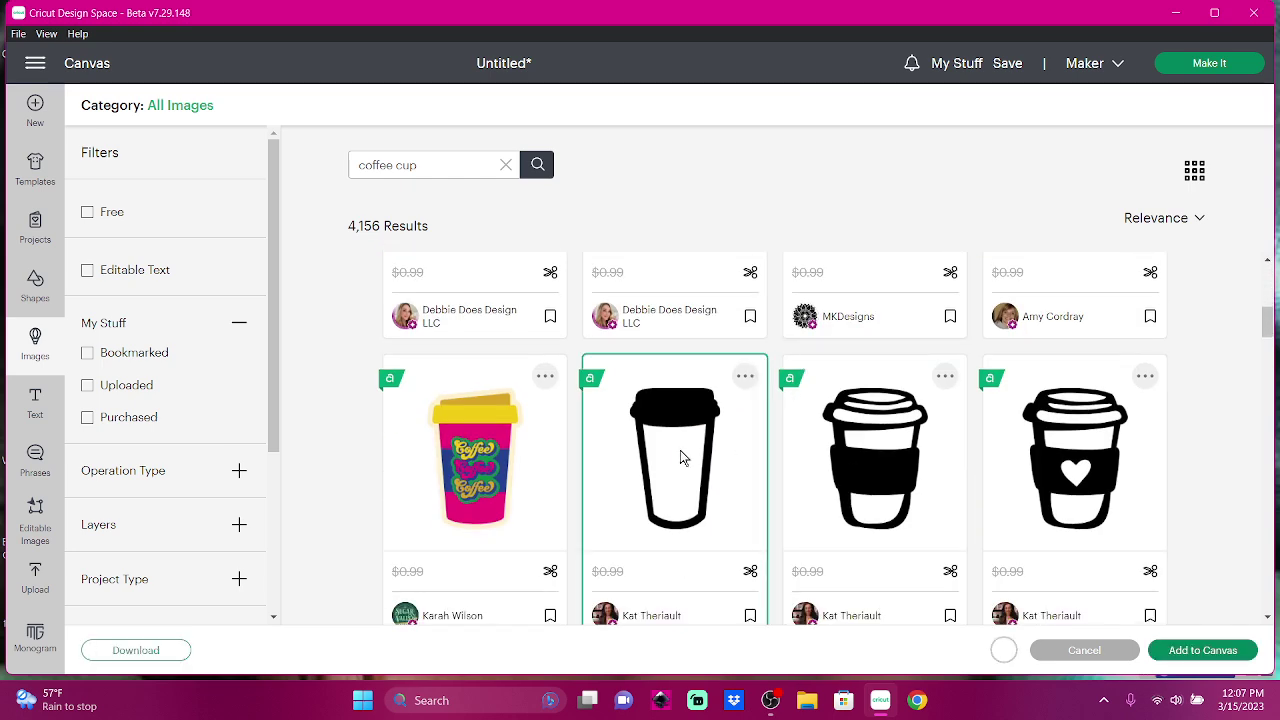
{"action": "left_click", "coordinate": [1203, 650]}
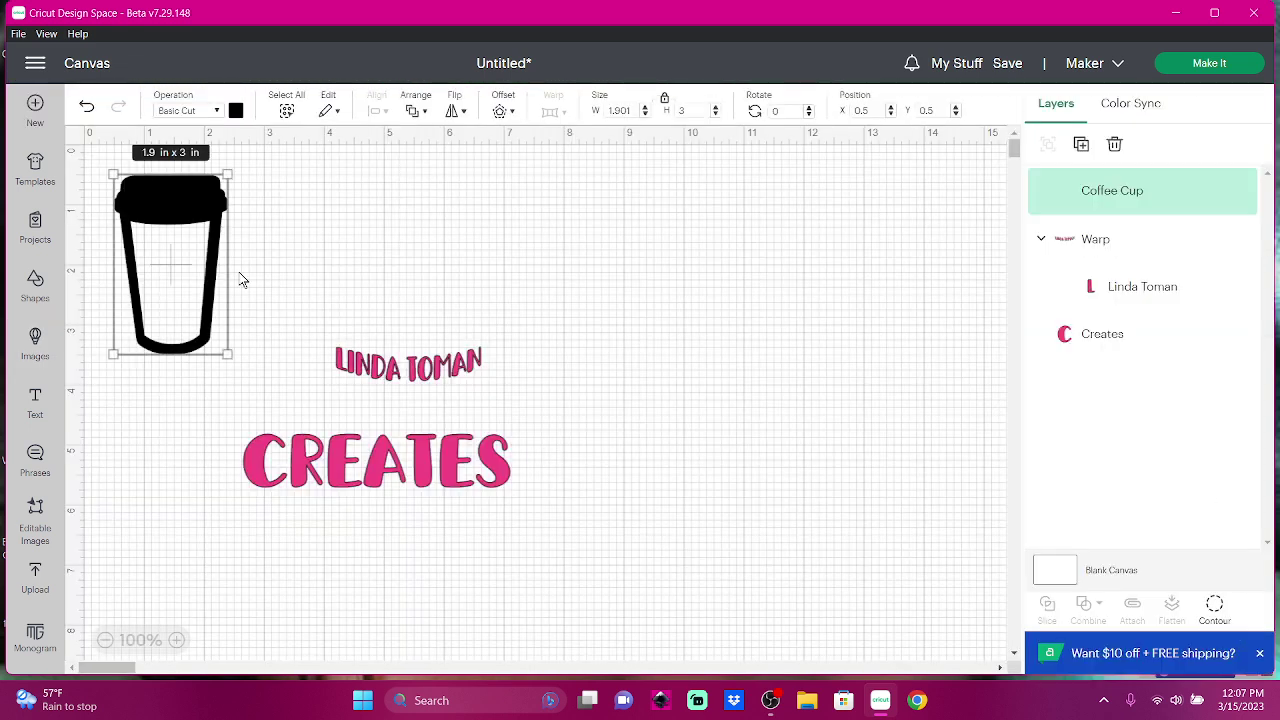
Enlarge the new cup to about 4.65 x 7.34 in near the top and place the name on its body.
{"action": "left_click_drag", "start_coordinate": [175, 210], "coordinate": [629, 319]}
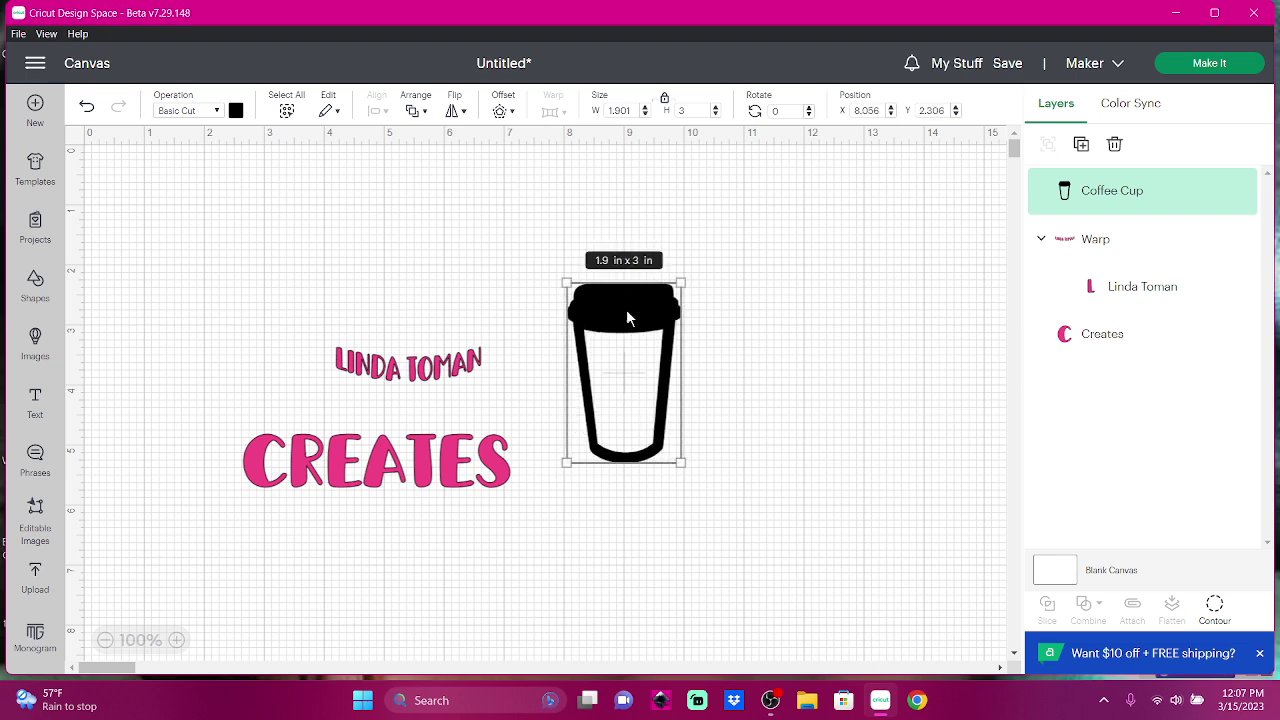
{"action": "left_click_drag", "start_coordinate": [680, 462], "coordinate": [840, 655]}
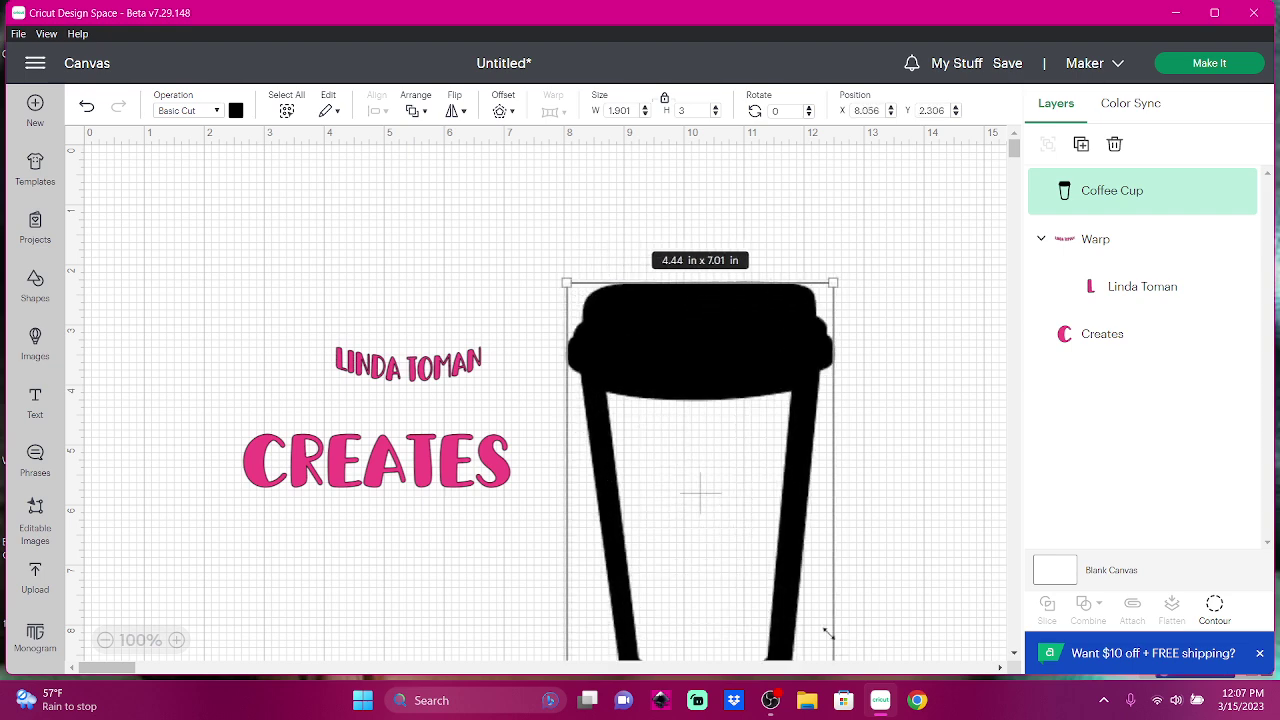
{"action": "left_click_drag", "start_coordinate": [731, 424], "coordinate": [654, 261]}
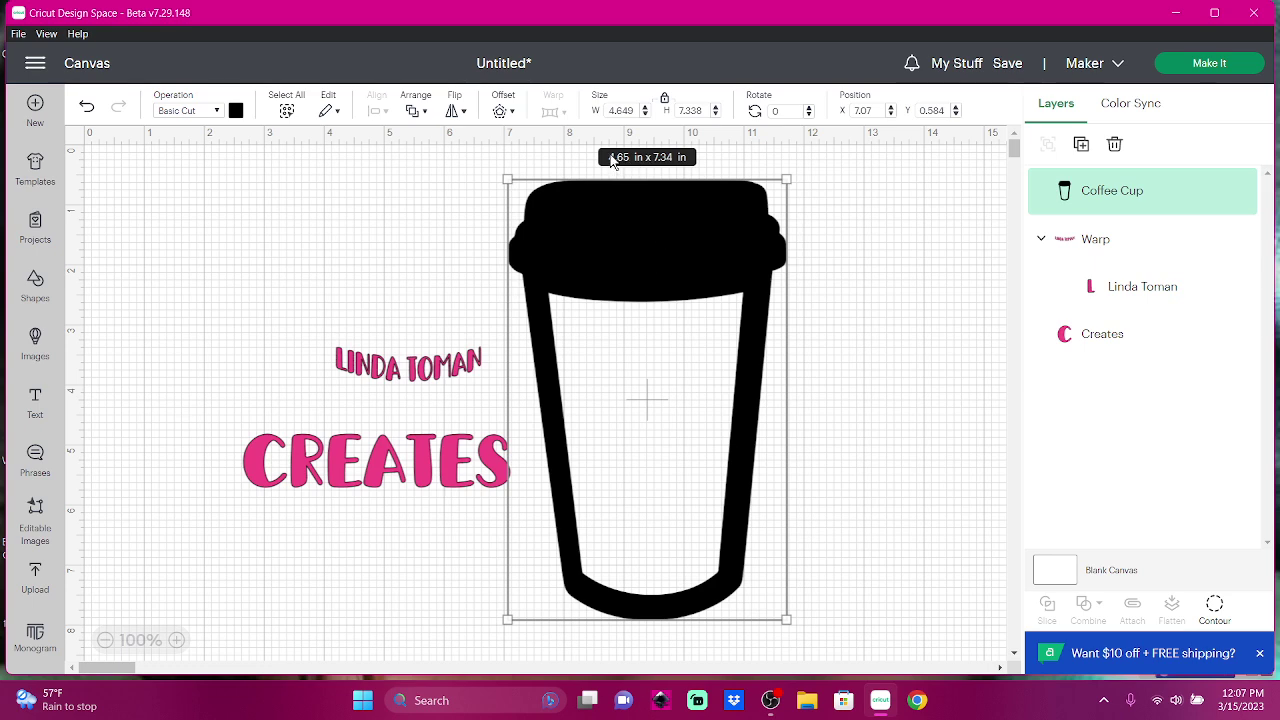
{"action": "left_click_drag", "start_coordinate": [401, 368], "coordinate": [638, 364]}
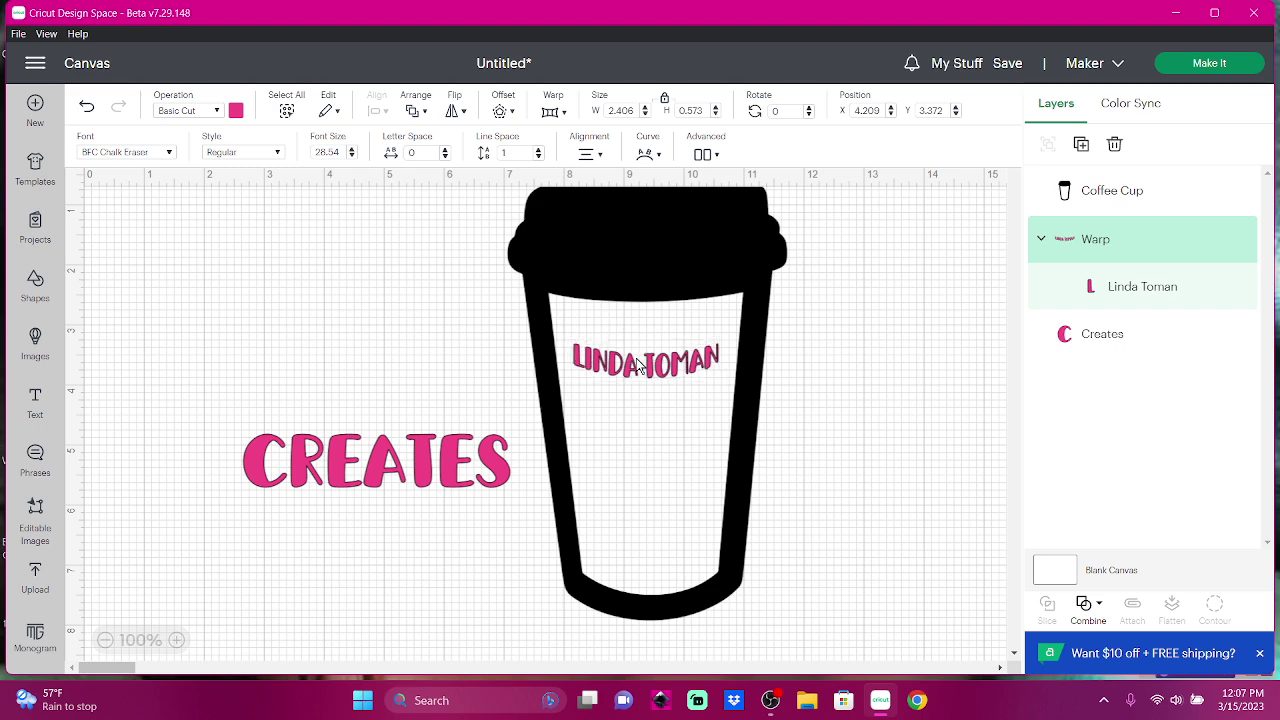
Enlarge the name line slightly and curve CREATES with warp preset 4.
{"action": "mouse_move", "coordinate": [718, 382]}
{"action": "left_mouse_down"}
{"action": "mouse_move", "coordinate": [746, 385]}
{"action": "mouse_move", "coordinate": [662, 377]}
{"action": "left_mouse_up"}
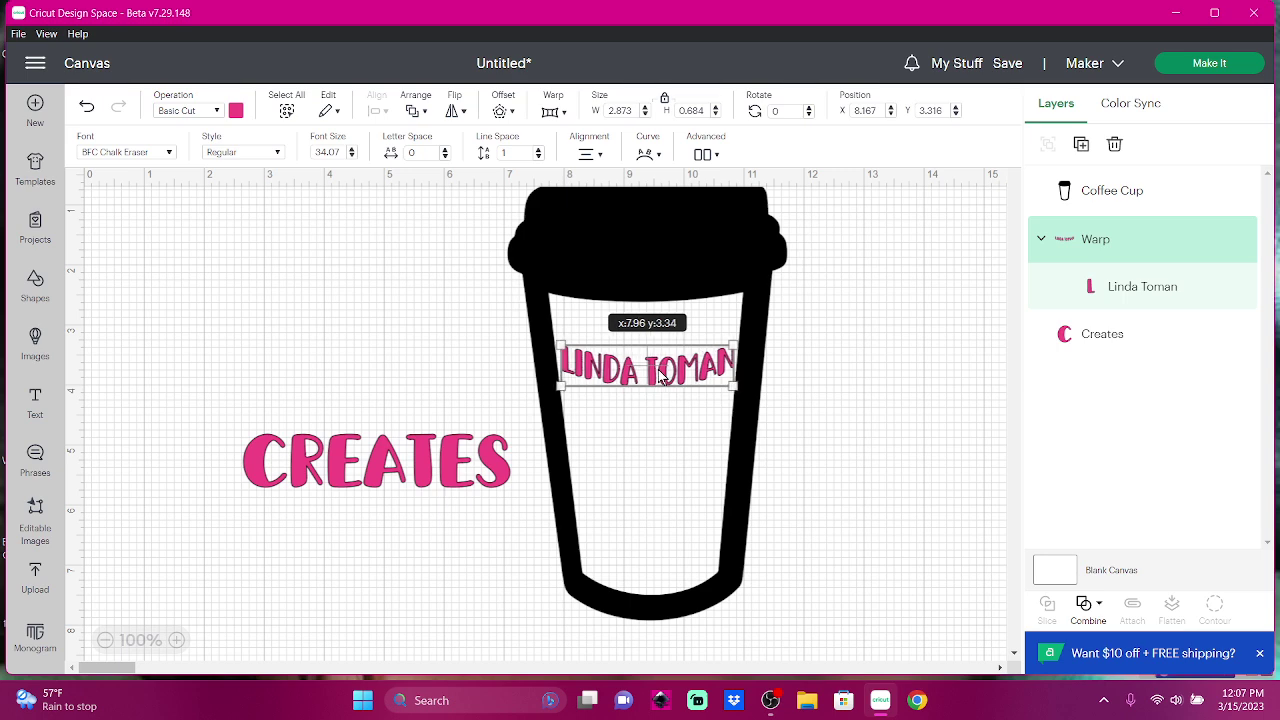
{"action": "left_click", "coordinate": [332, 468]}
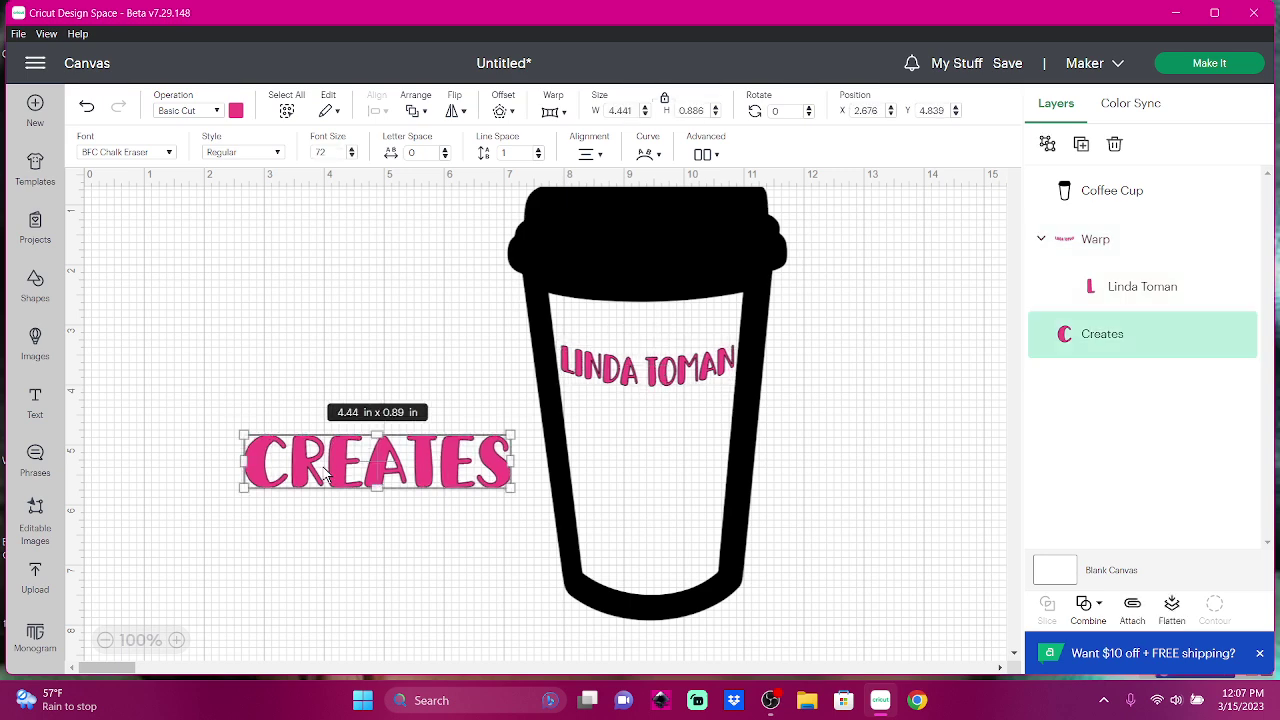
{"action": "left_click", "coordinate": [550, 112]}
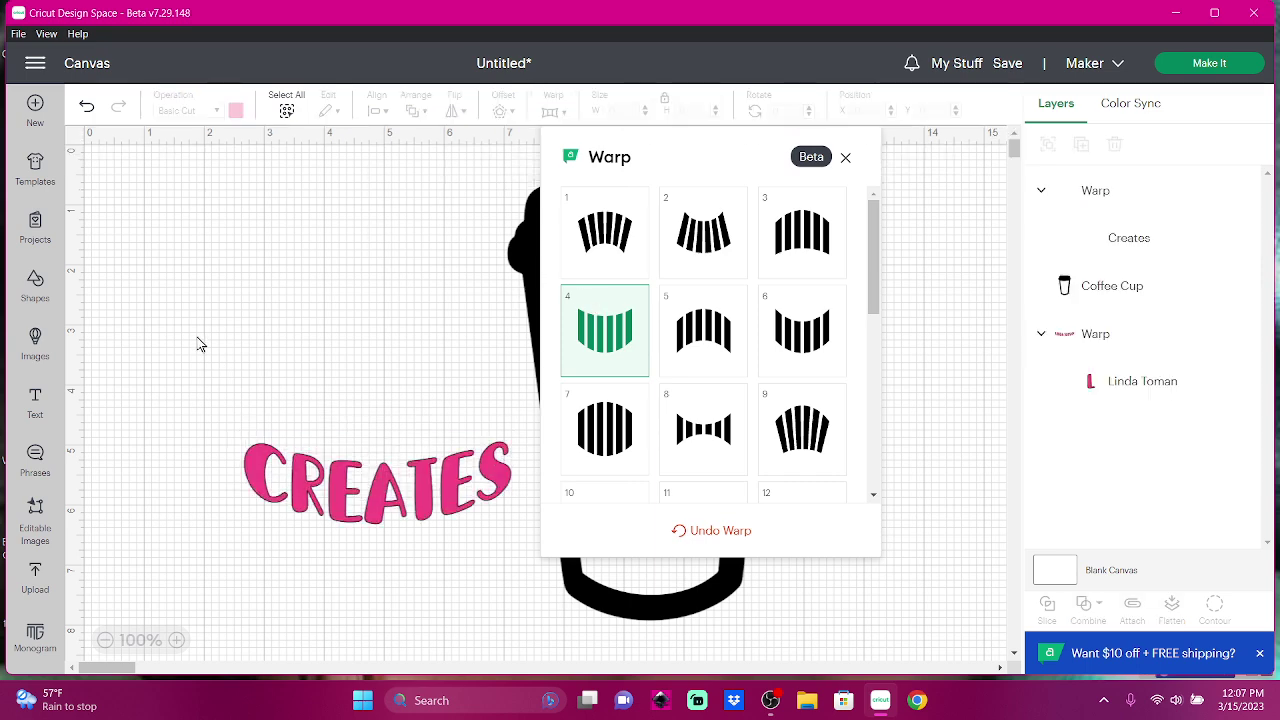
{"action": "left_click", "coordinate": [325, 576]}
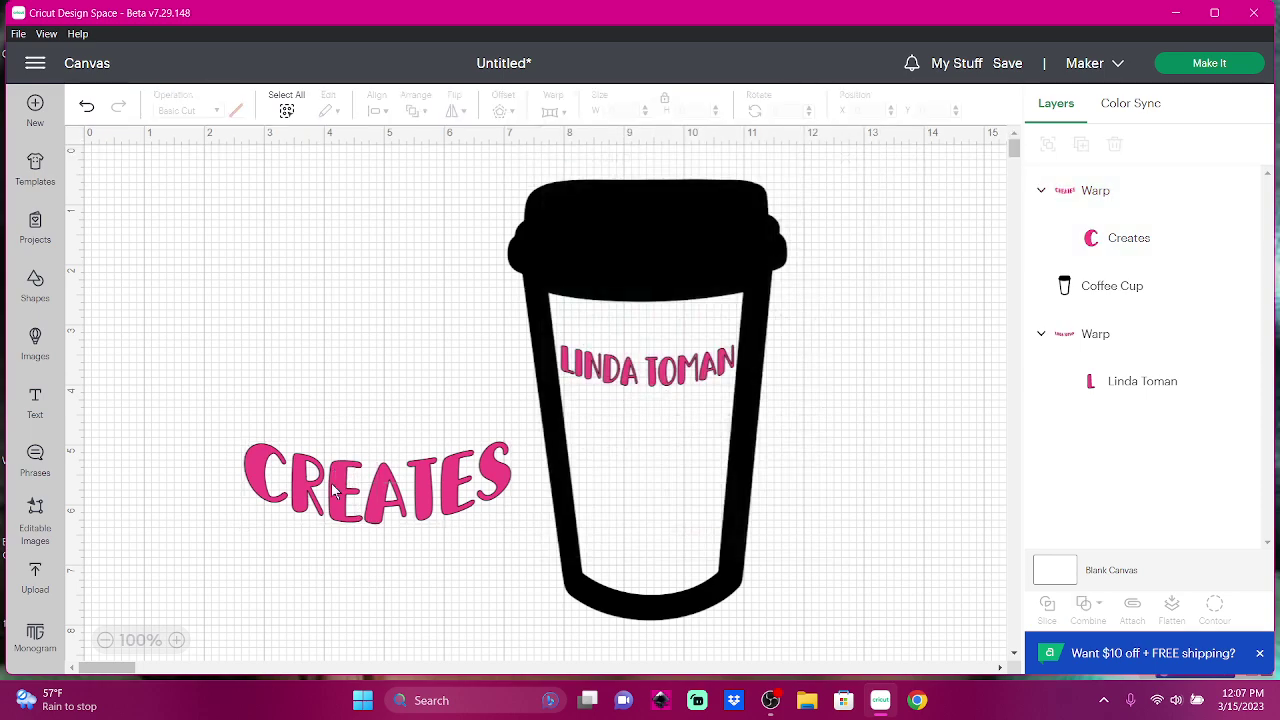
Shrink CREATES to about 2.8 by 0.9 inches and fit it on the cup below the name.
{"action": "left_click_drag", "start_coordinate": [340, 478], "coordinate": [605, 480]}
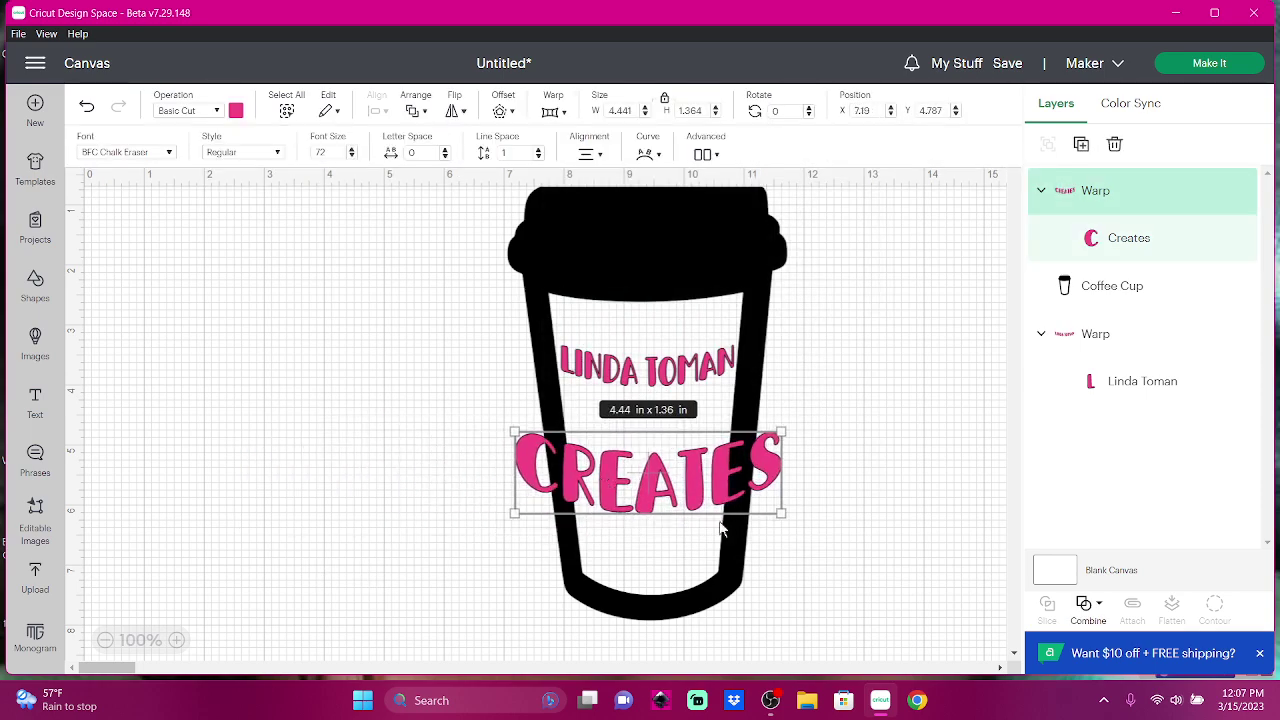
{"action": "left_click_drag", "start_coordinate": [781, 513], "coordinate": [692, 481]}
{"action": "left_click_drag", "start_coordinate": [579, 467], "coordinate": [622, 459]}
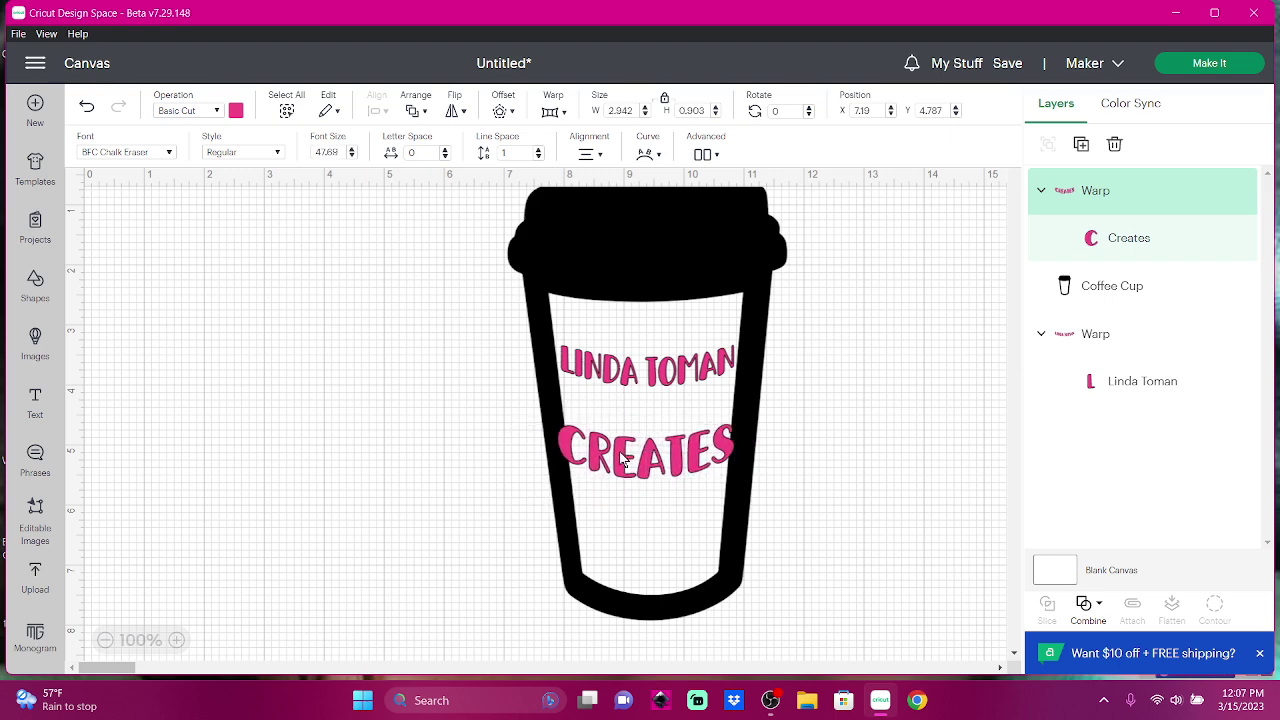
{"action": "left_click_drag", "start_coordinate": [733, 479], "coordinate": [724, 472]}
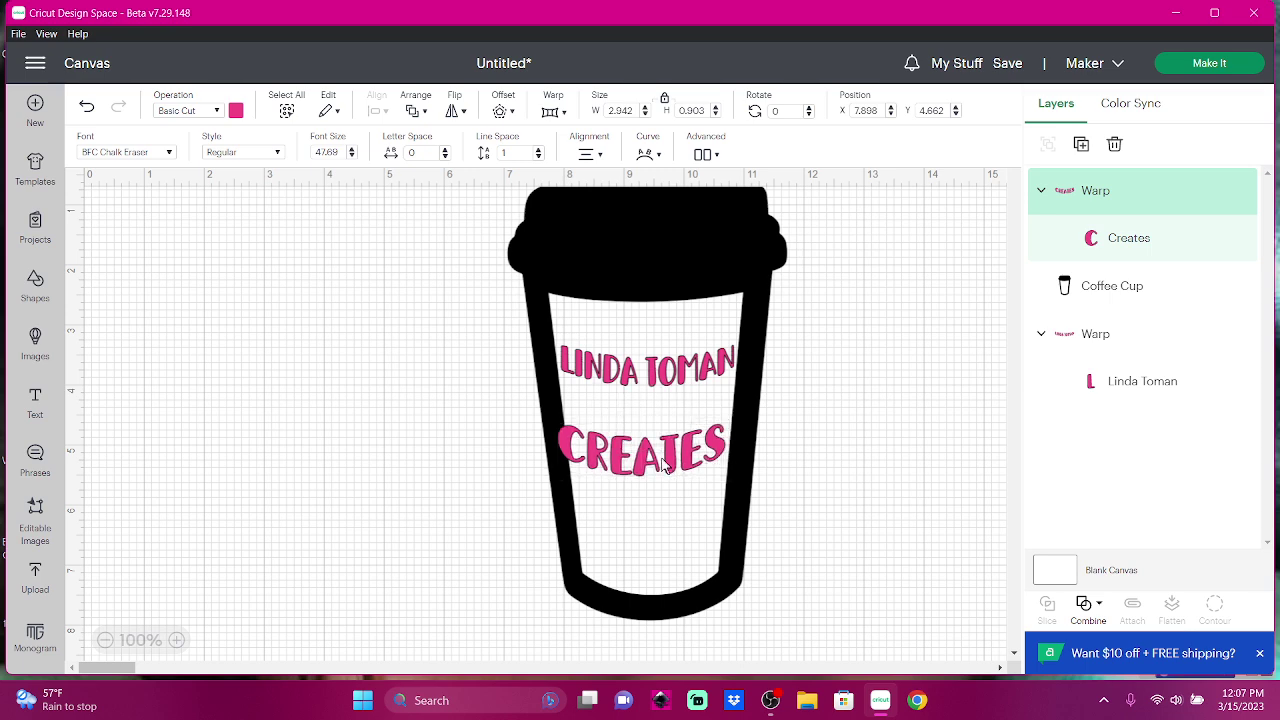
{"action": "left_click_drag", "start_coordinate": [648, 460], "coordinate": [656, 454]}
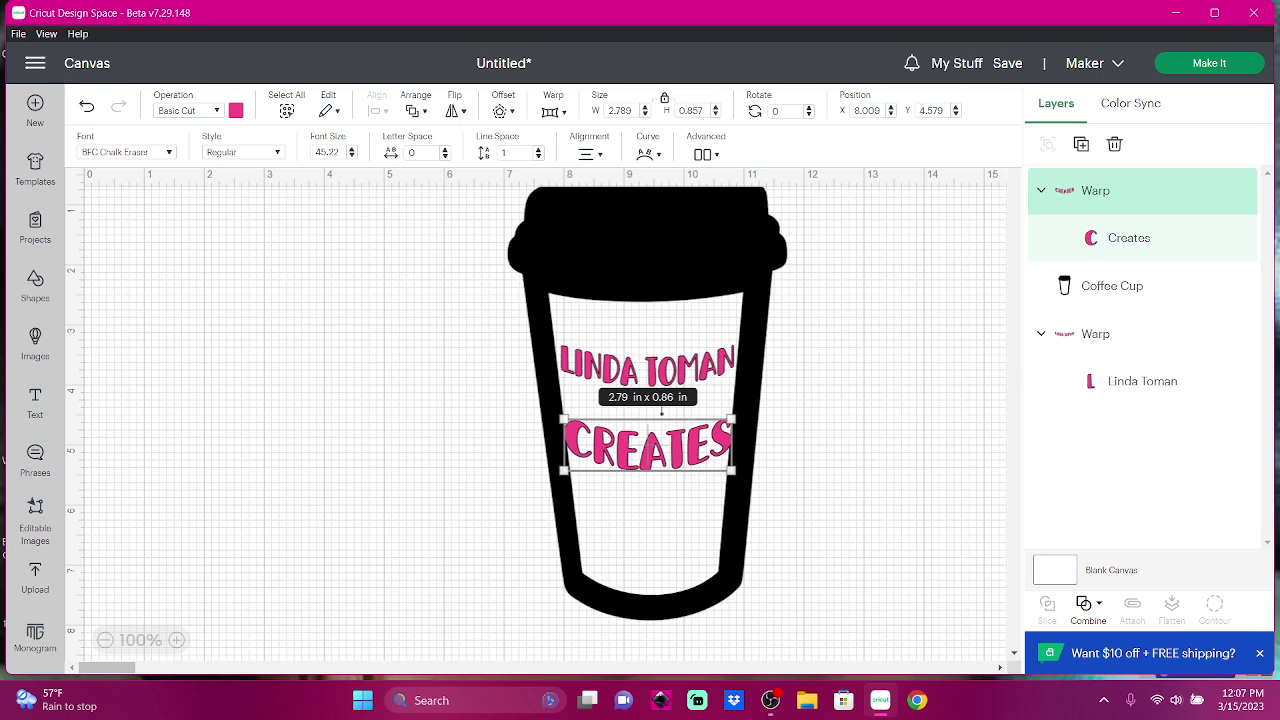
{"action": "left_click", "coordinate": [773, 465]}
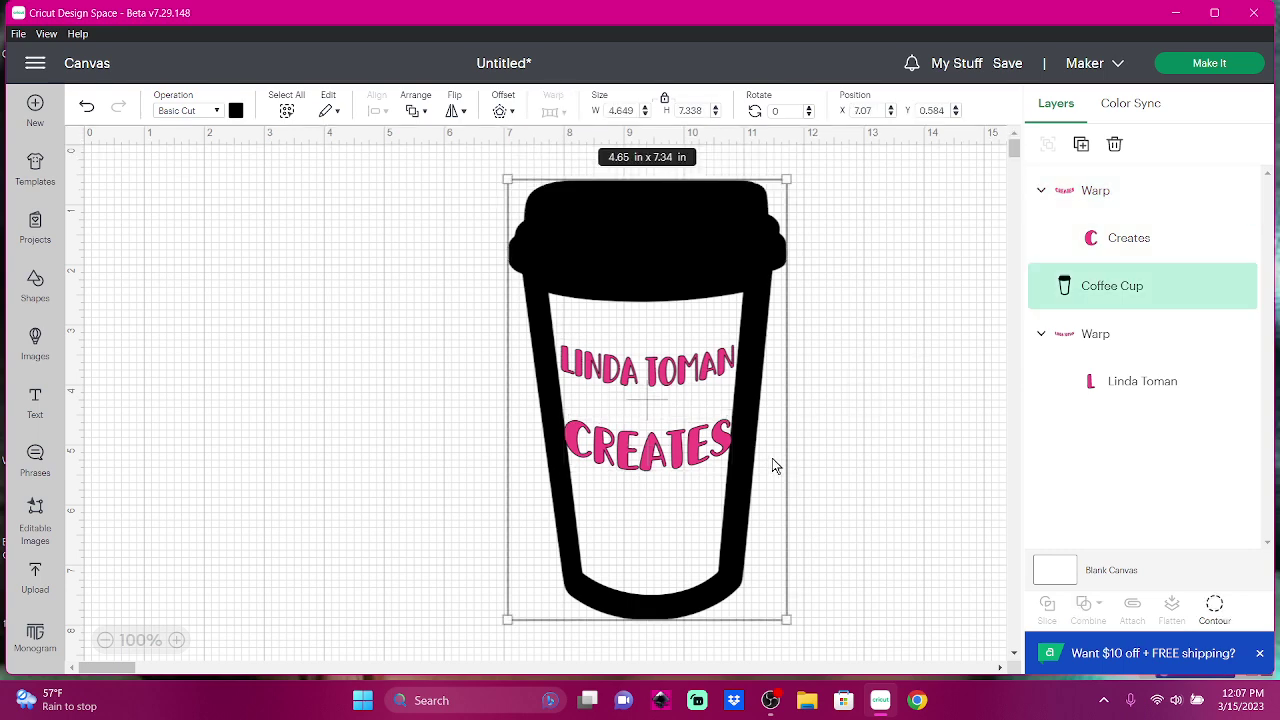
{"action": "left_click", "coordinate": [288, 152]}
{"action": "left_click", "coordinate": [548, 225]}
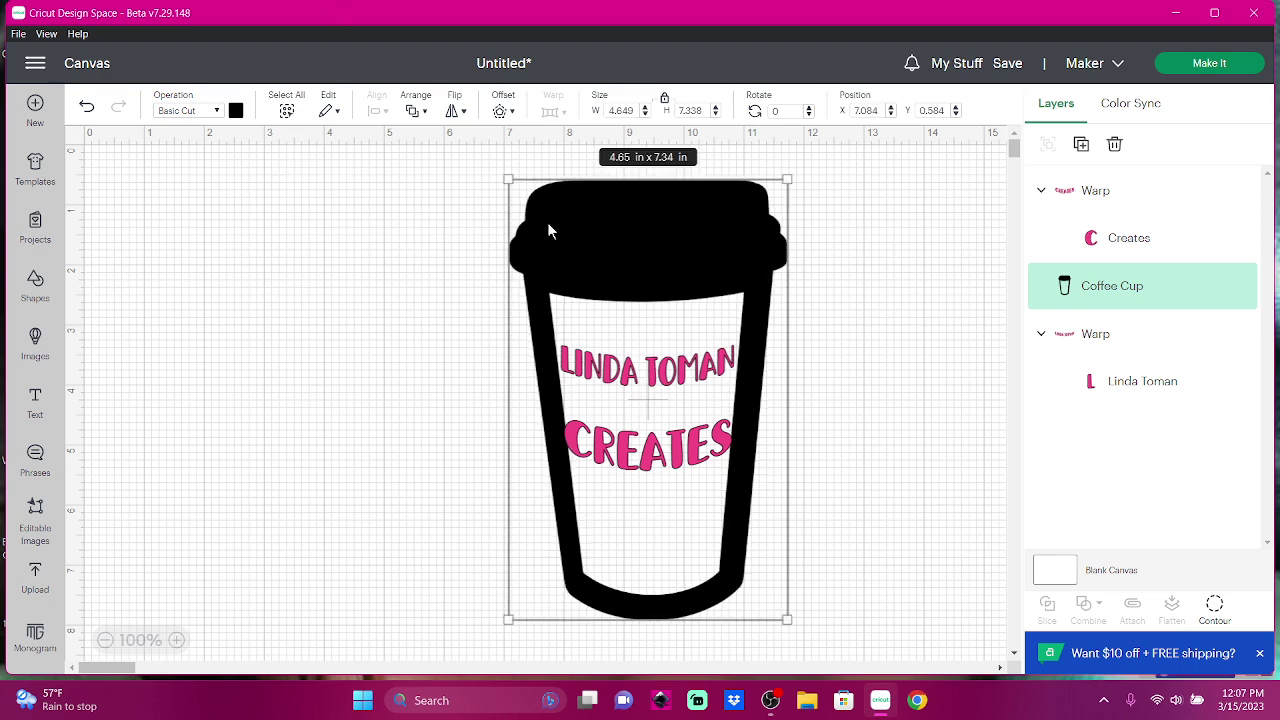
{"action": "left_click", "coordinate": [237, 111]}
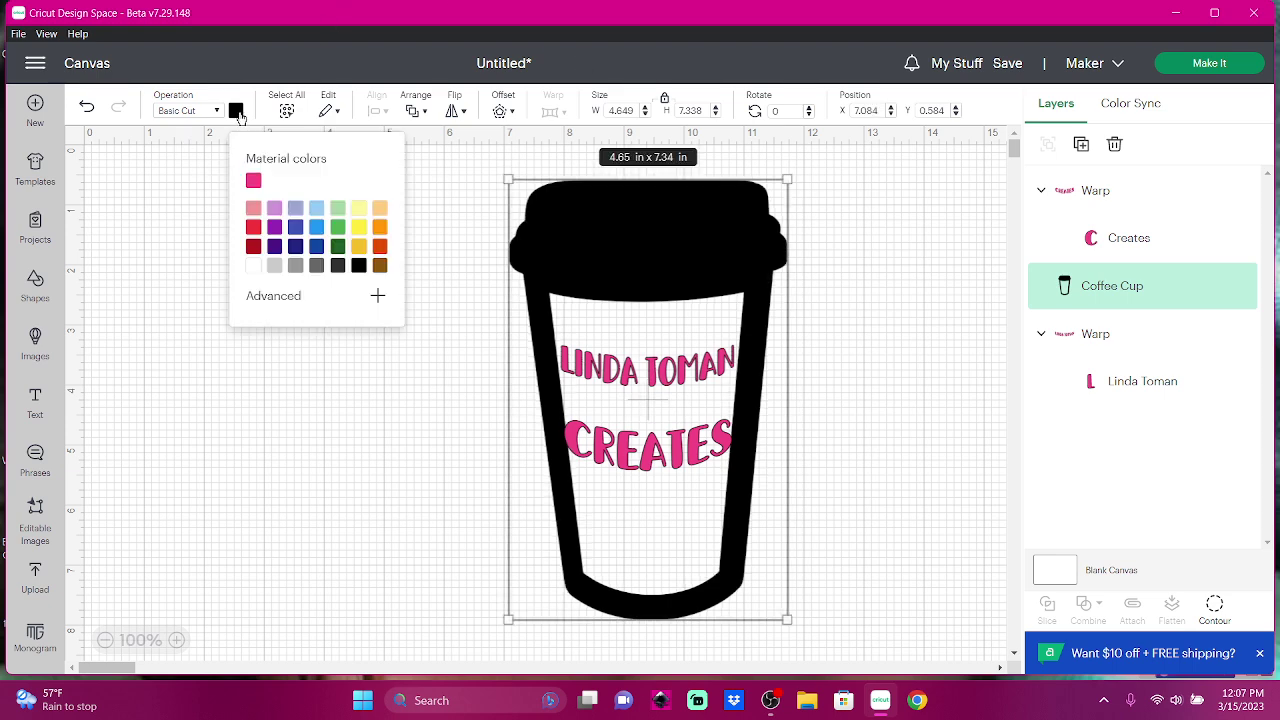
{"action": "left_click", "coordinate": [275, 208]}
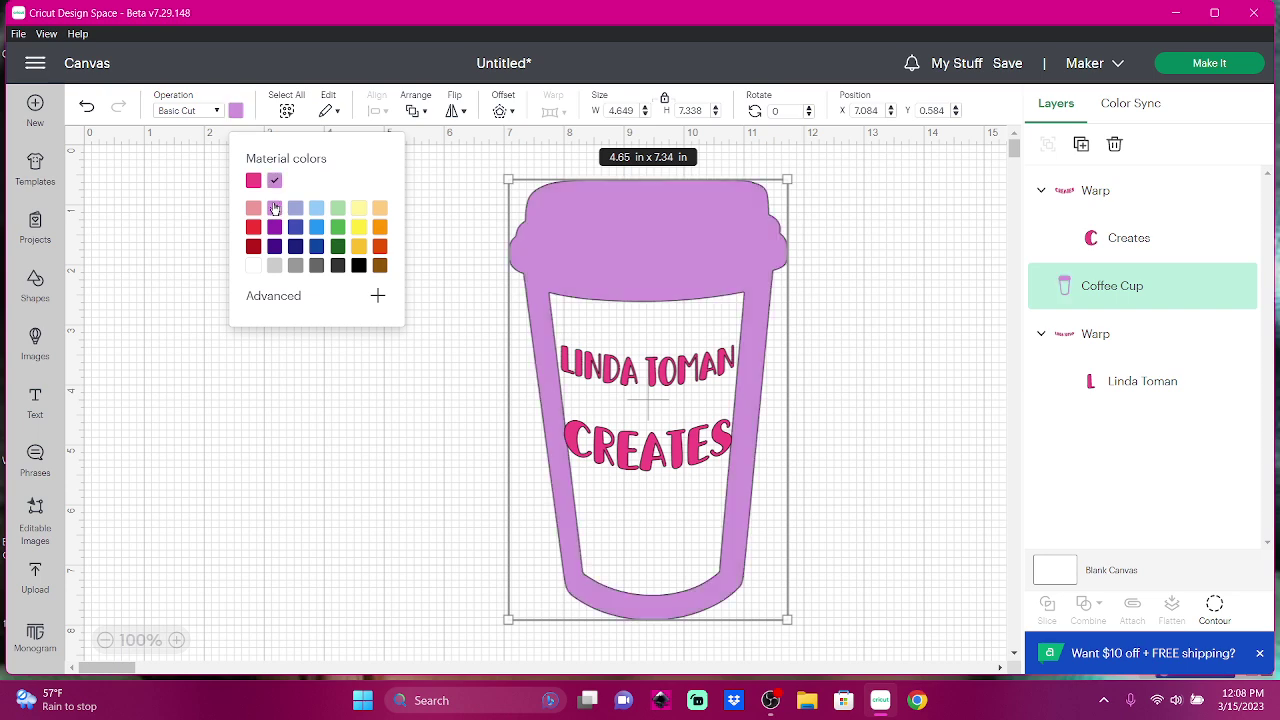
{"action": "left_click", "coordinate": [250, 266]}
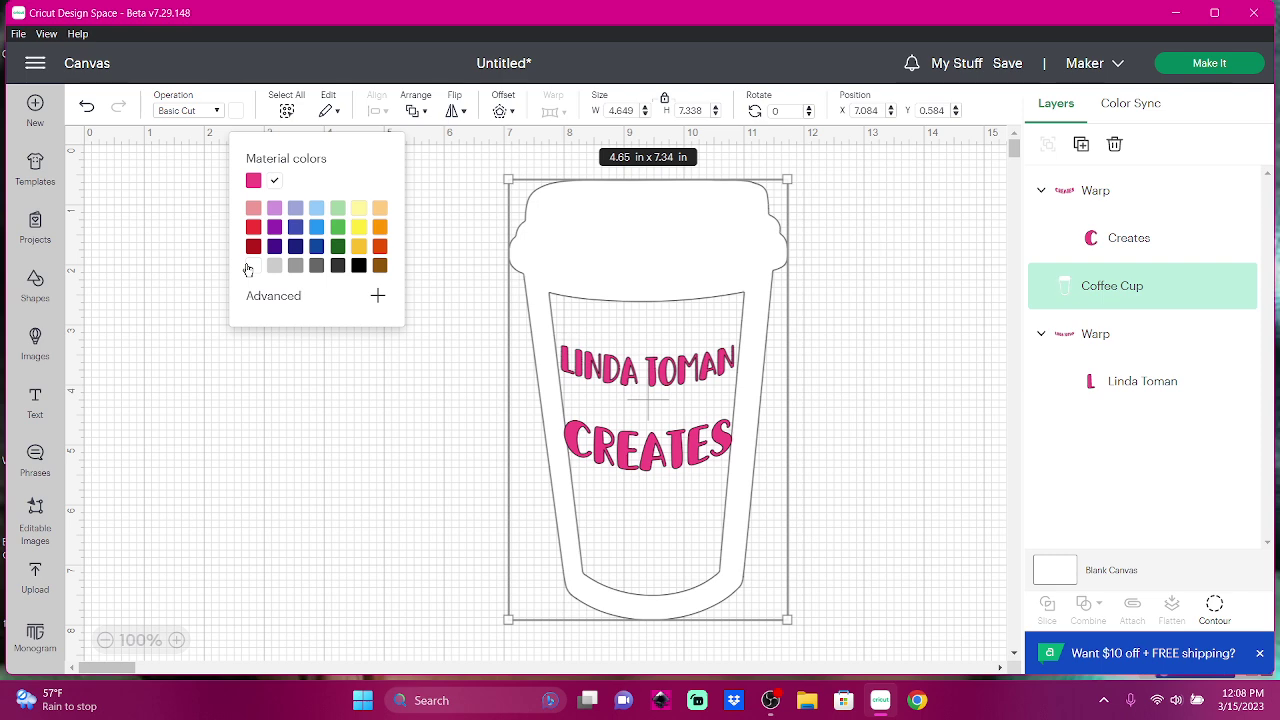
{"action": "left_click", "coordinate": [1115, 147]}
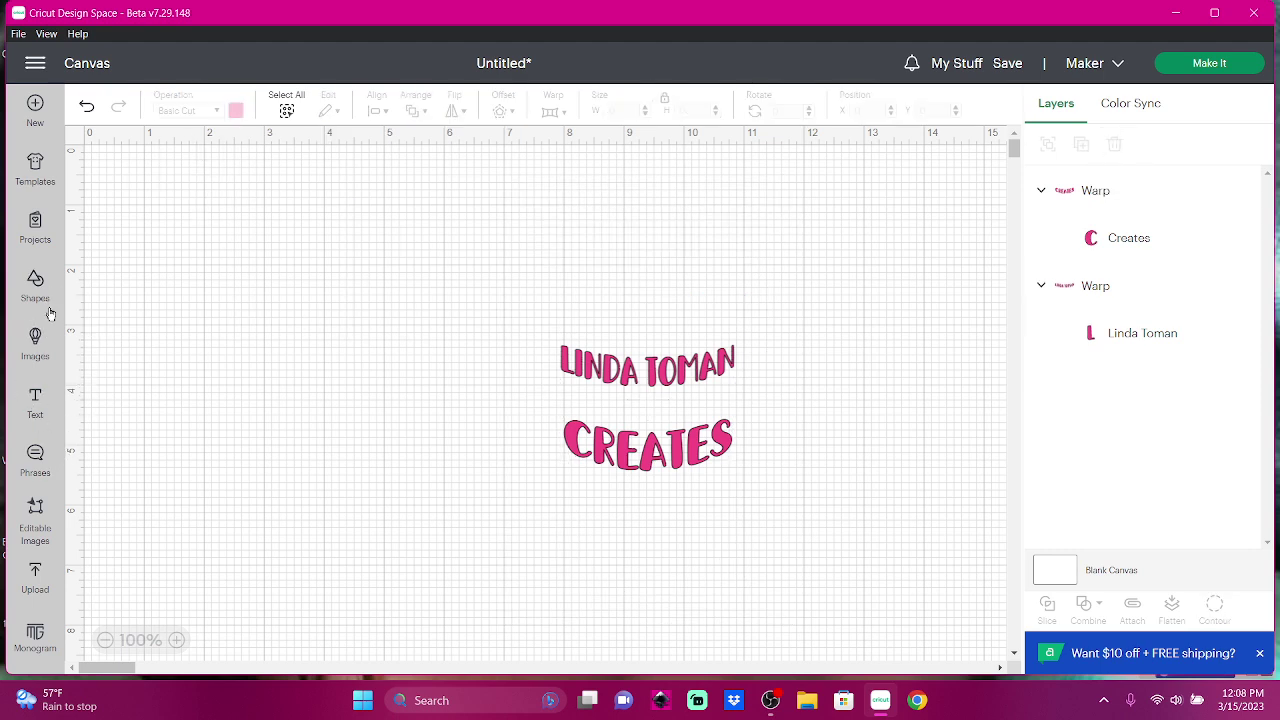
Scroll through the coffee cup image results and select the black teacup silhouette.
{"action": "left_click", "coordinate": [35, 341]}
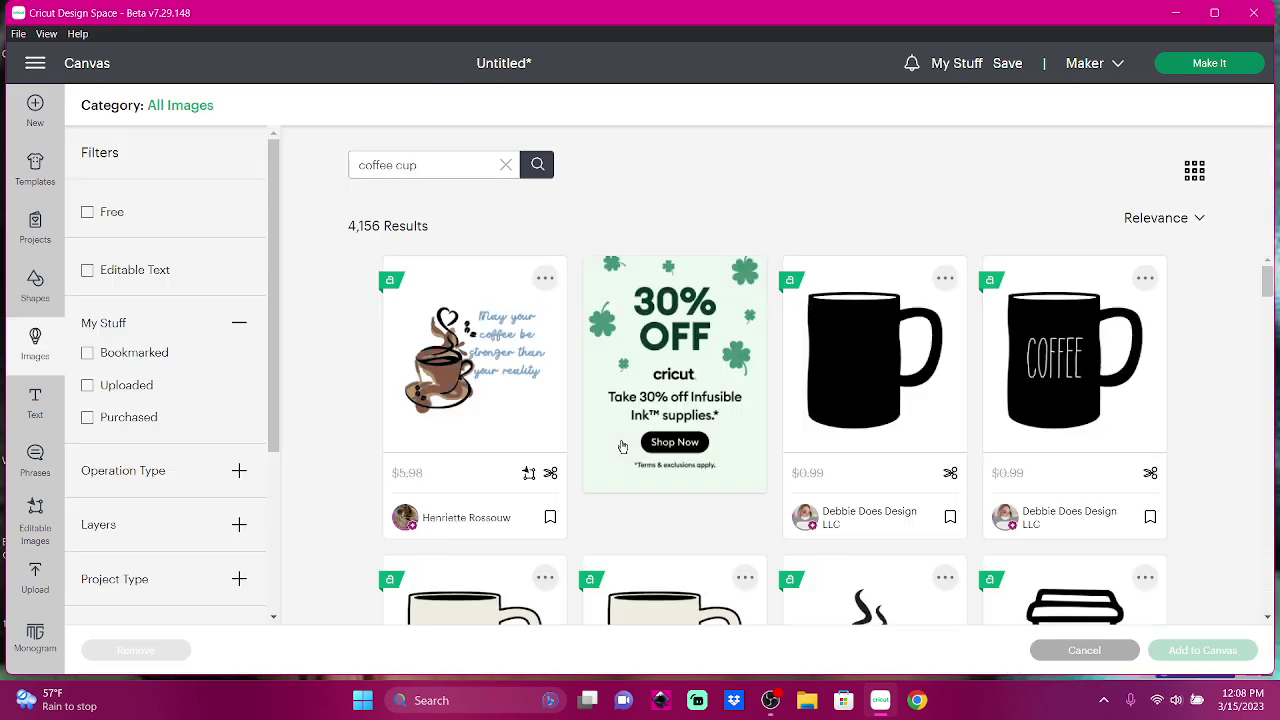
{"action": "scroll", "coordinate": [622, 447], "scroll_direction": "down", "scroll_amount": 3}
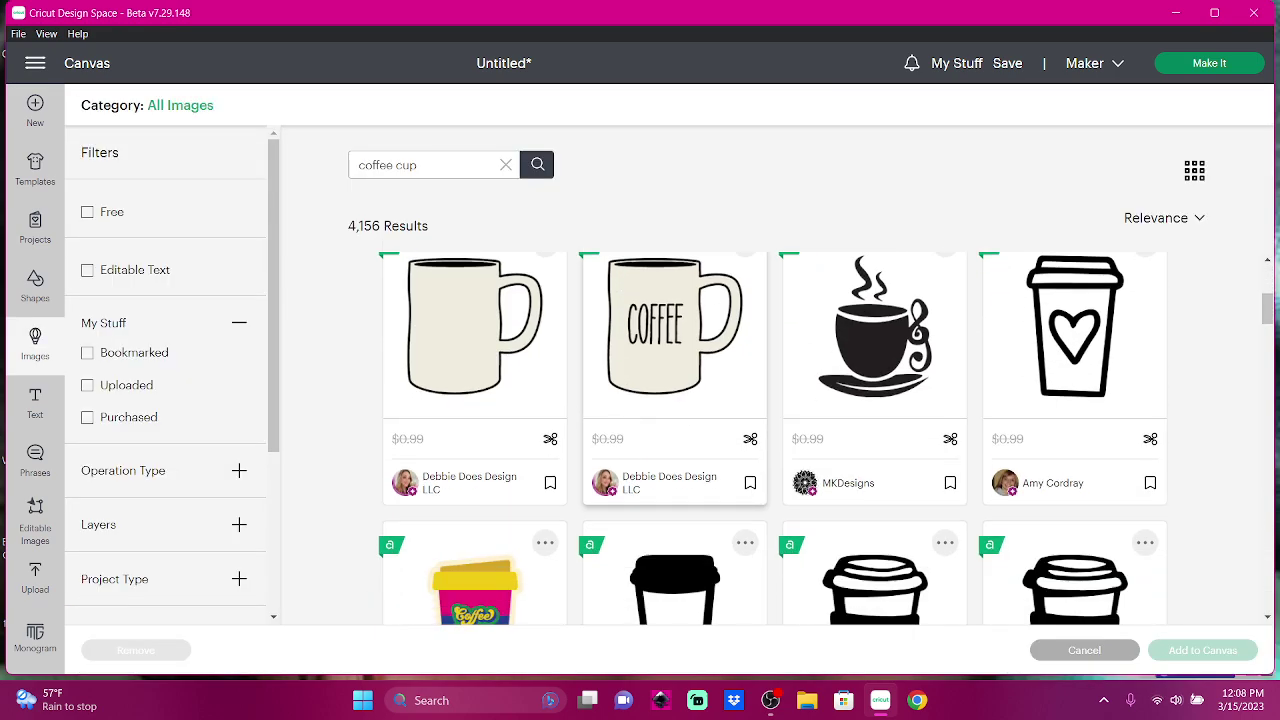
{"action": "scroll", "coordinate": [675, 400], "scroll_direction": "down", "scroll_amount": 3}
{"action": "scroll", "coordinate": [675, 400], "scroll_direction": "down", "scroll_amount": 2}
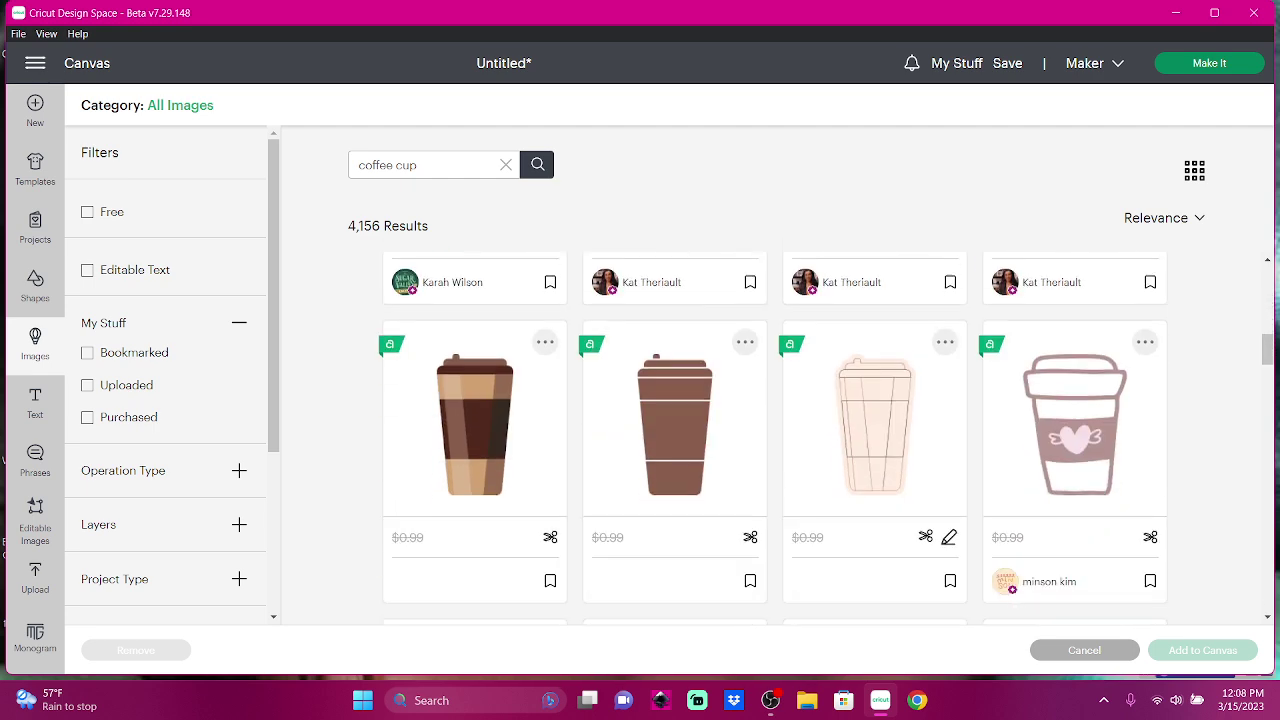
{"action": "scroll", "coordinate": [625, 445], "scroll_direction": "down", "scroll_amount": 2}
{"action": "scroll", "coordinate": [625, 447], "scroll_direction": "down", "scroll_amount": 1}
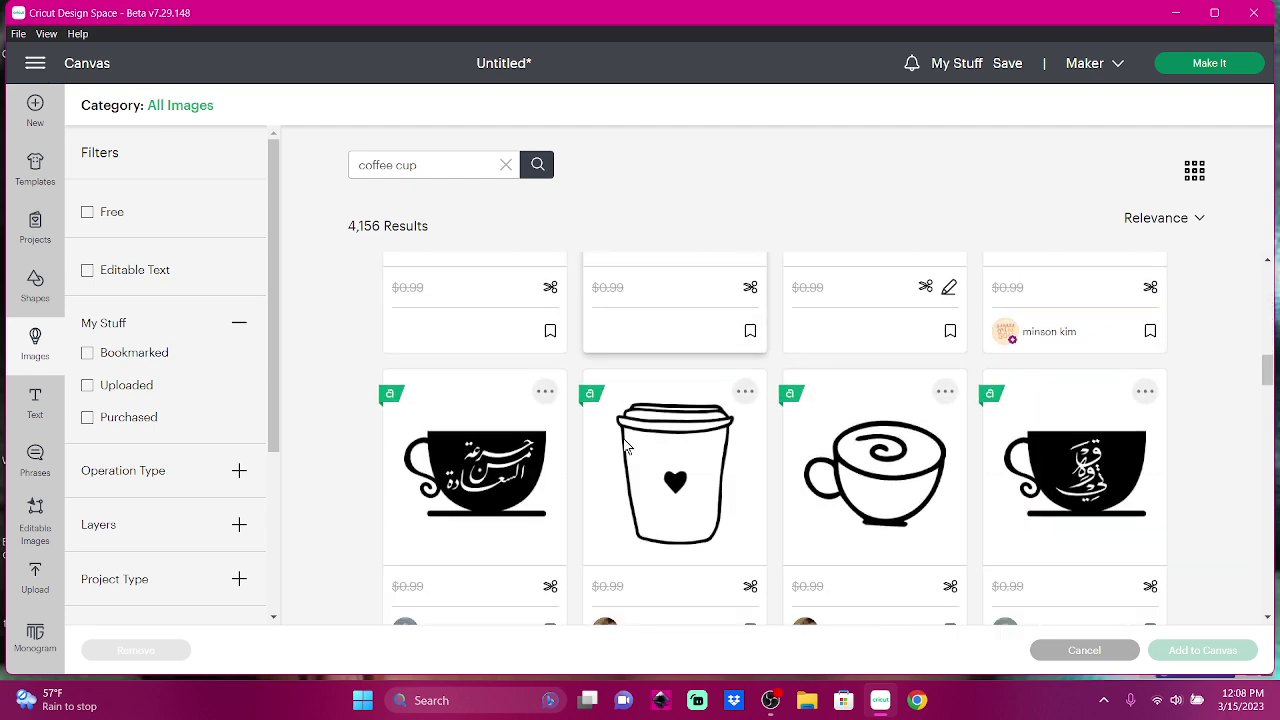
{"action": "scroll", "coordinate": [625, 445], "scroll_direction": "down", "scroll_amount": 3}
{"action": "scroll", "coordinate": [625, 445], "scroll_direction": "down", "scroll_amount": 3}
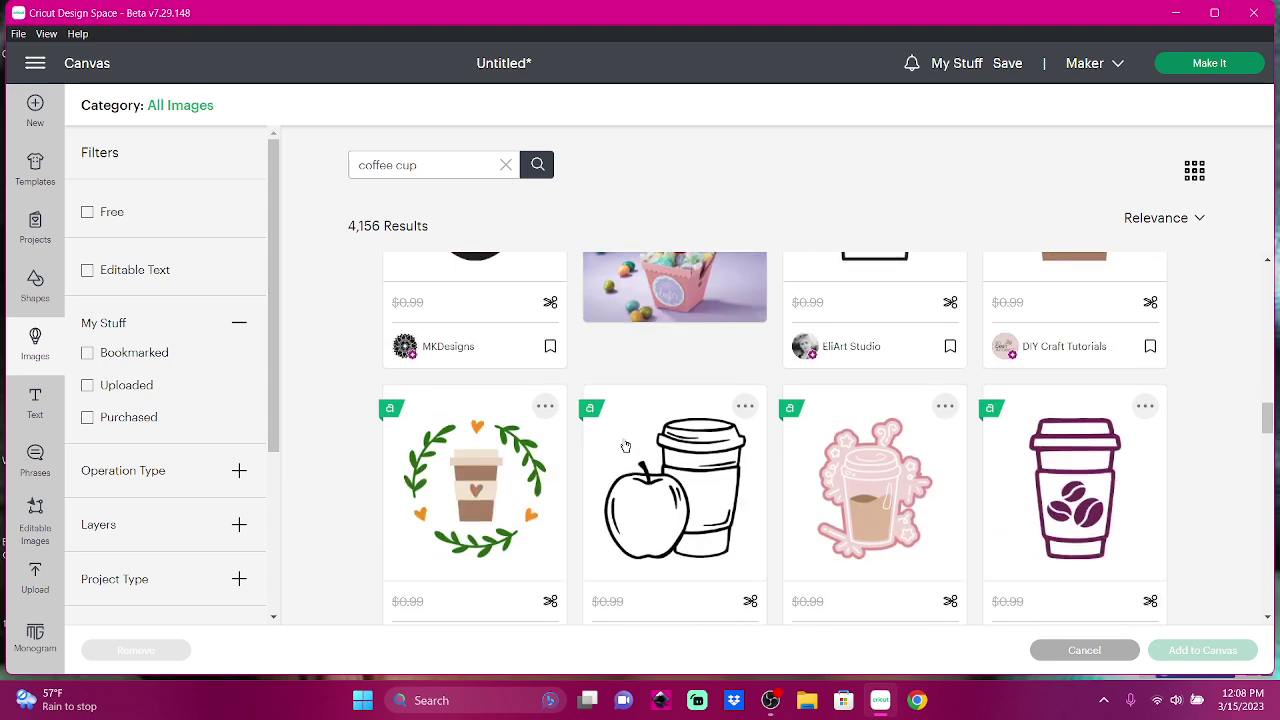
{"action": "scroll", "coordinate": [625, 445], "scroll_direction": "down", "scroll_amount": 3}
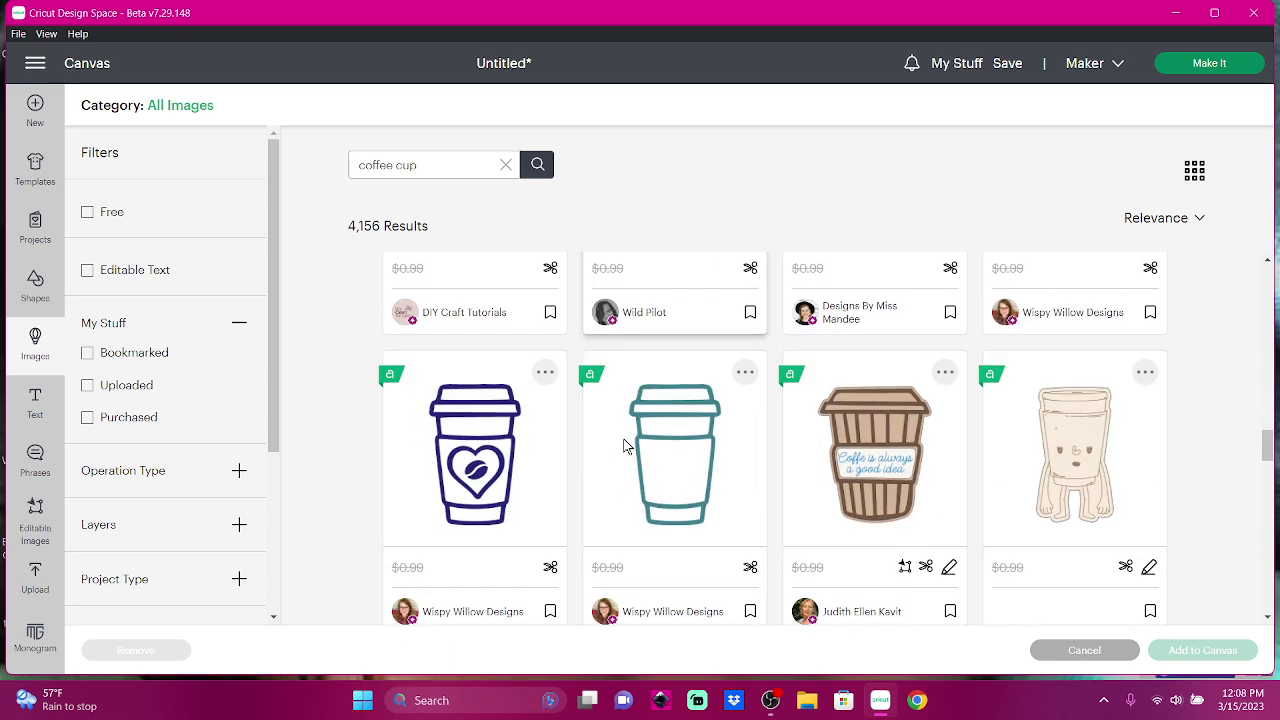
{"action": "scroll", "coordinate": [625, 445], "scroll_direction": "down", "scroll_amount": 3}
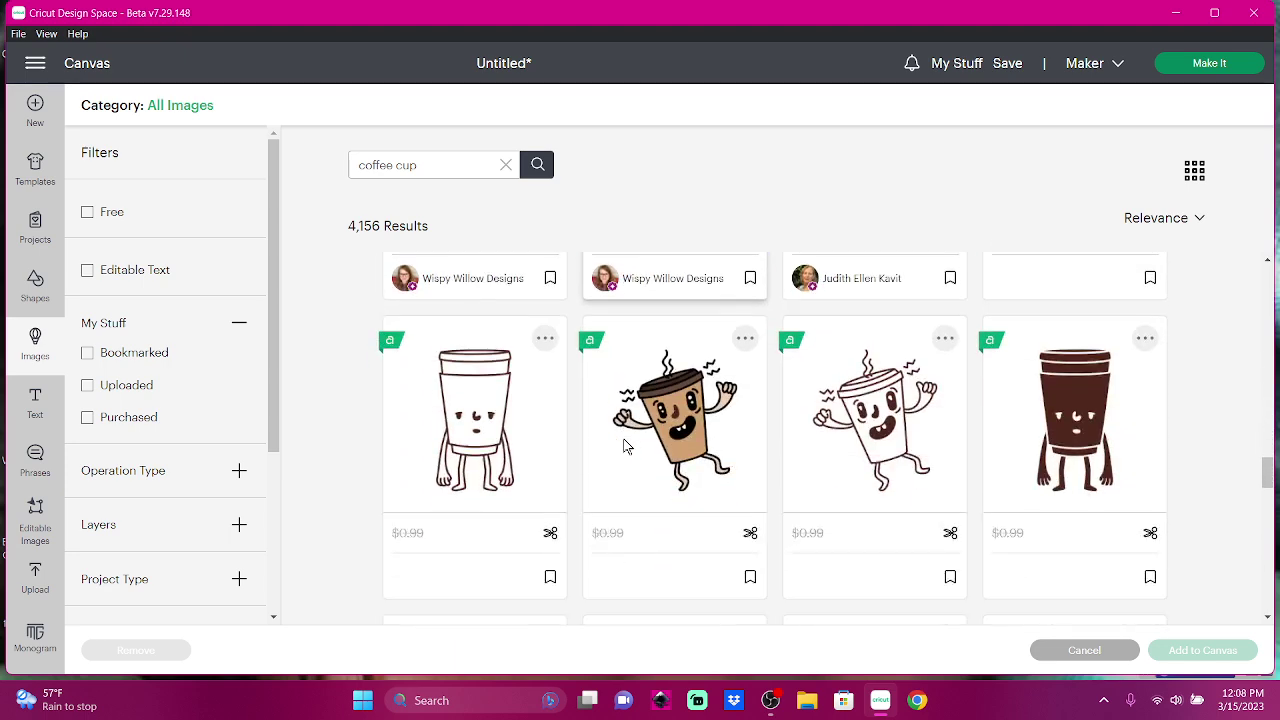
{"action": "scroll", "coordinate": [625, 445], "scroll_direction": "down", "scroll_amount": 3}
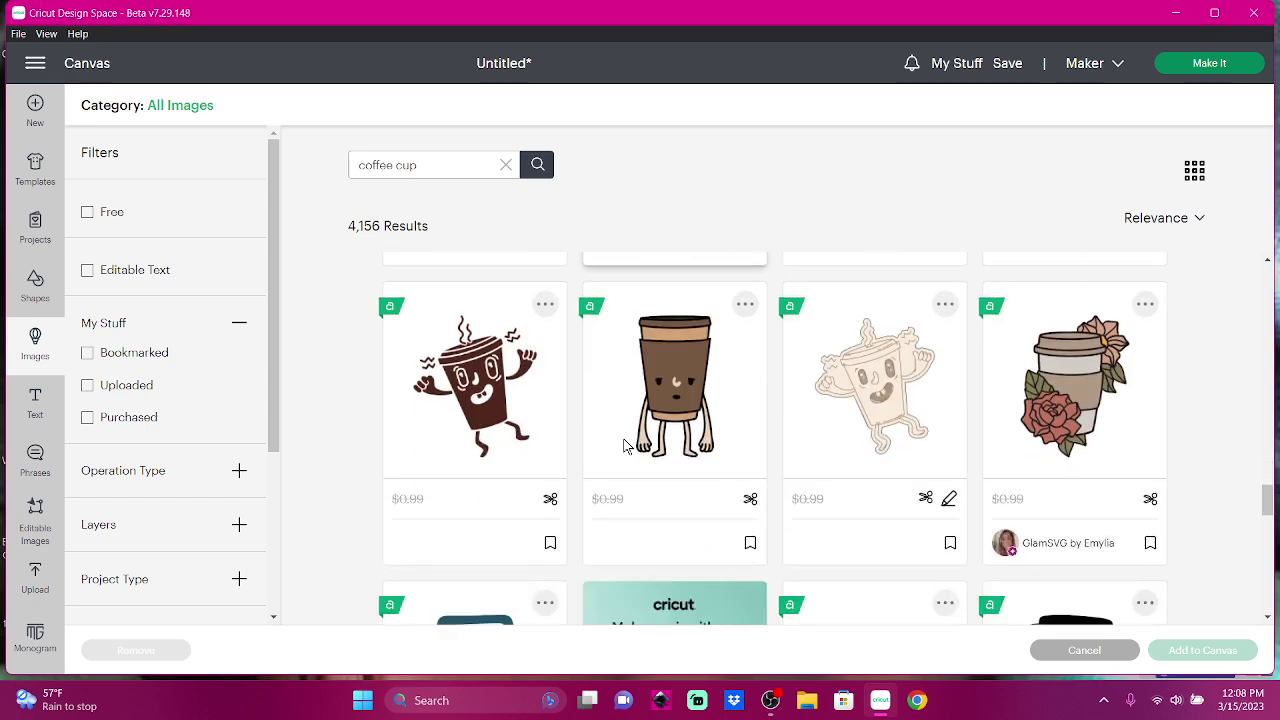
{"action": "scroll", "coordinate": [625, 445], "scroll_direction": "down", "scroll_amount": 3}
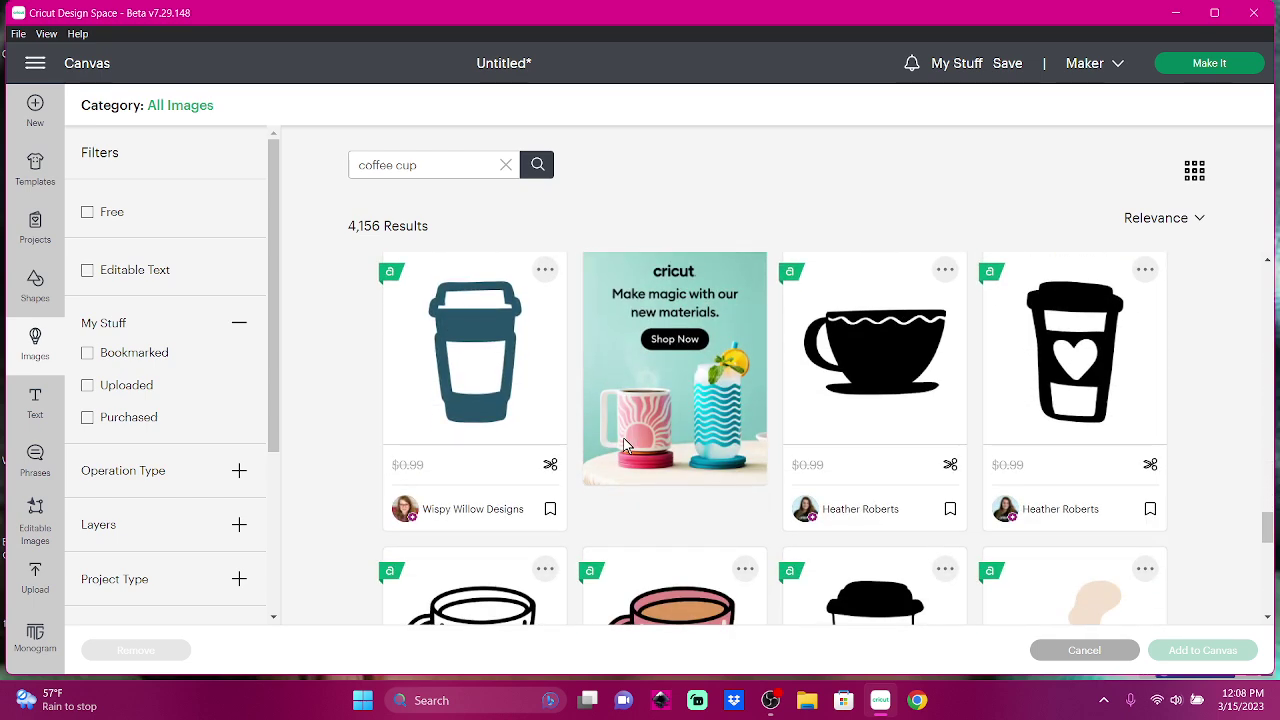
{"action": "scroll", "coordinate": [625, 445], "scroll_direction": "down", "scroll_amount": 2}
{"action": "scroll", "coordinate": [625, 445], "scroll_direction": "down", "scroll_amount": 2}
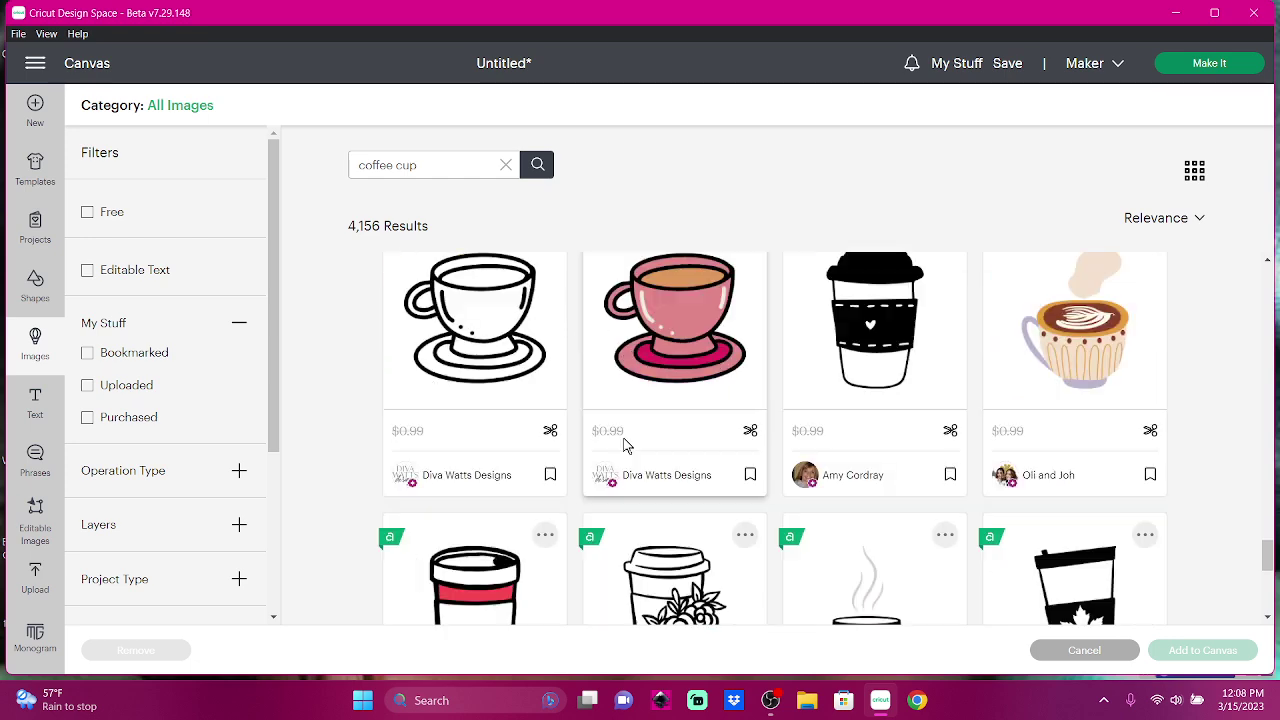
{"action": "scroll", "coordinate": [625, 445], "scroll_direction": "down", "scroll_amount": 1}
{"action": "scroll", "coordinate": [625, 445], "scroll_direction": "down", "scroll_amount": 2}
{"action": "scroll", "coordinate": [625, 445], "scroll_direction": "down", "scroll_amount": 2}
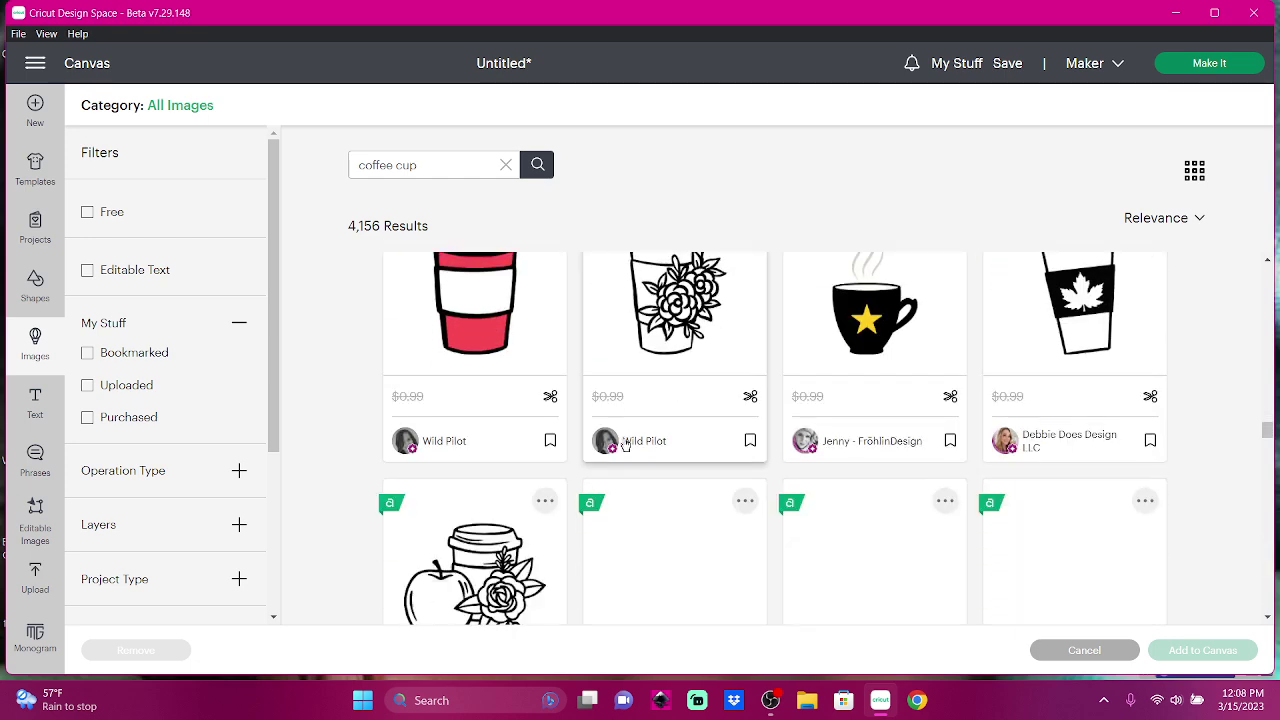
{"action": "scroll", "coordinate": [625, 445], "scroll_direction": "down", "scroll_amount": 3}
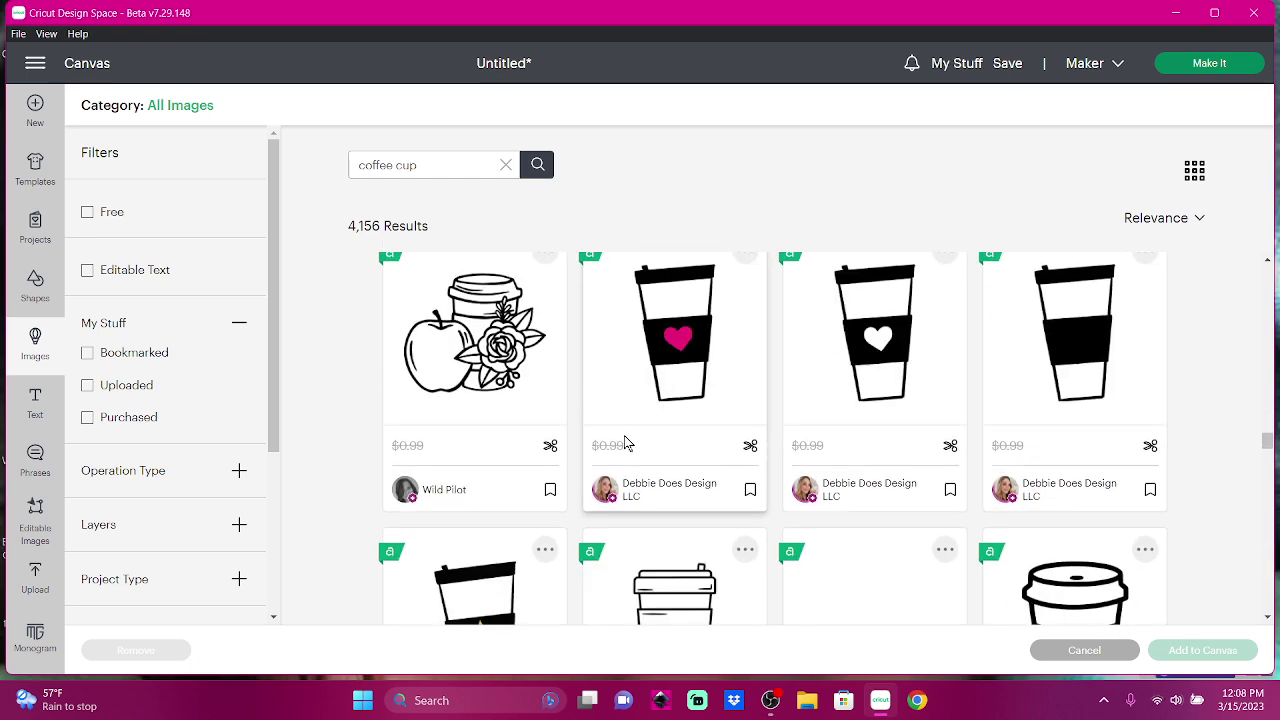
{"action": "scroll", "coordinate": [625, 441], "scroll_direction": "down", "scroll_amount": 2}
{"action": "scroll", "coordinate": [625, 441], "scroll_direction": "down", "scroll_amount": 1}
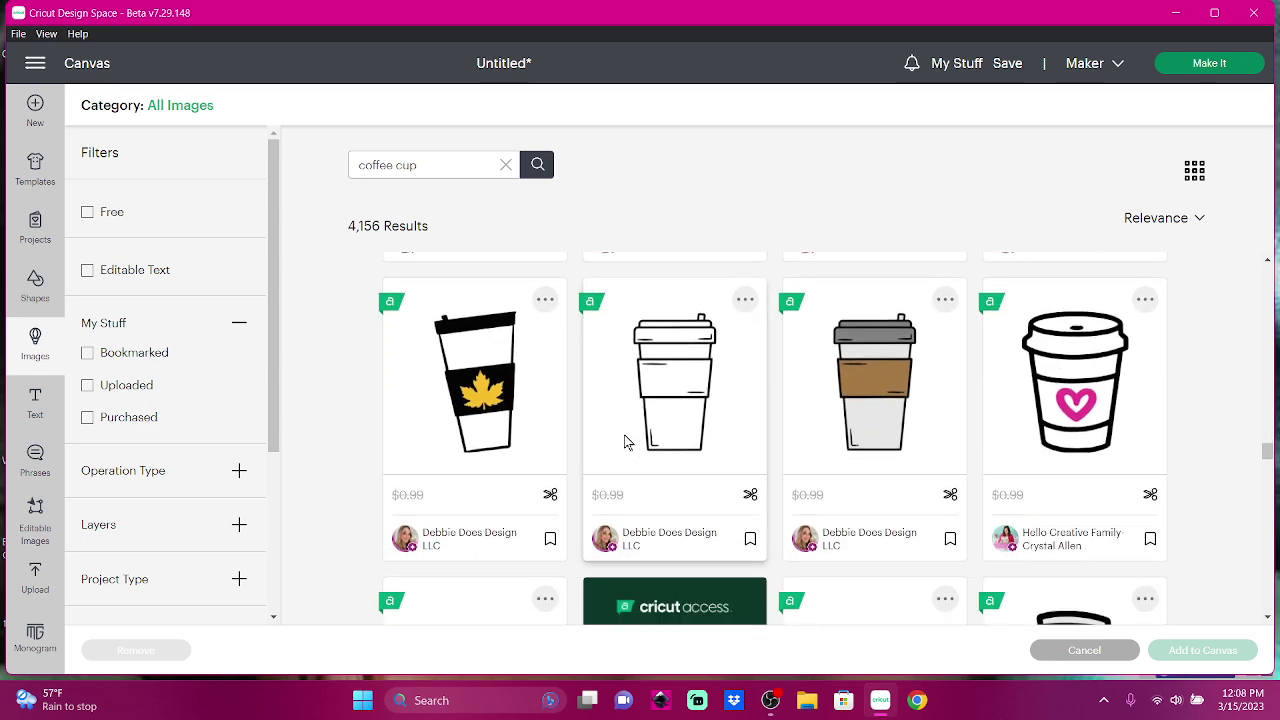
{"action": "scroll", "coordinate": [625, 441], "scroll_direction": "down", "scroll_amount": 1}
{"action": "scroll", "coordinate": [625, 441], "scroll_direction": "down", "scroll_amount": 2}
{"action": "scroll", "coordinate": [625, 441], "scroll_direction": "down", "scroll_amount": 1}
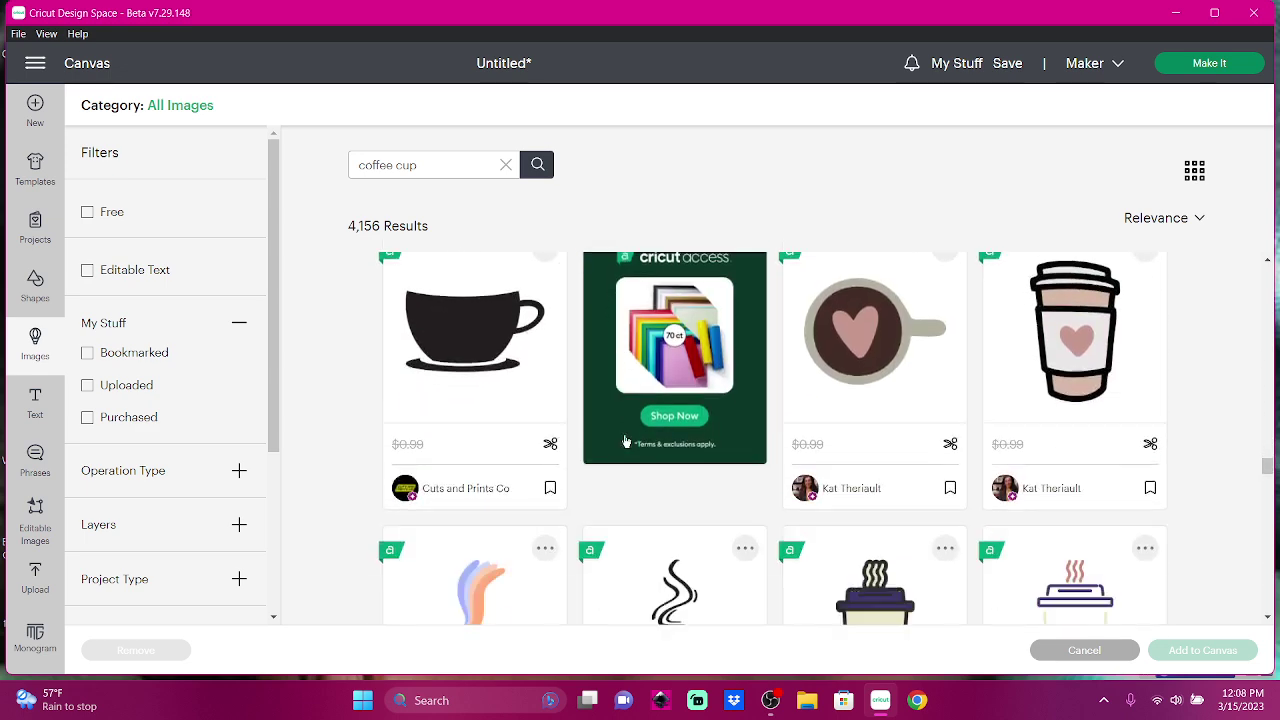
{"action": "scroll", "coordinate": [625, 441], "scroll_direction": "down", "scroll_amount": 2}
{"action": "scroll", "coordinate": [625, 441], "scroll_direction": "down", "scroll_amount": 2}
{"action": "scroll", "coordinate": [625, 441], "scroll_direction": "down", "scroll_amount": 1}
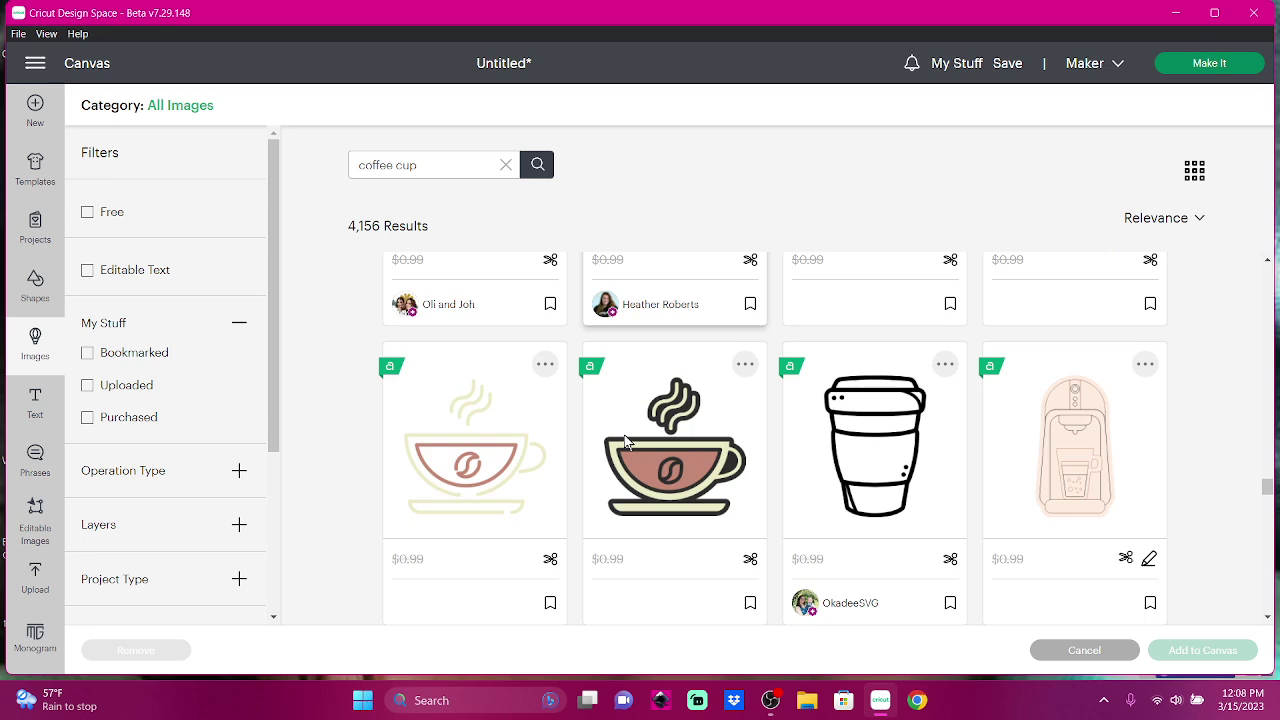
{"action": "scroll", "coordinate": [625, 441], "scroll_direction": "down", "scroll_amount": 2}
{"action": "scroll", "coordinate": [625, 441], "scroll_direction": "down", "scroll_amount": 1}
{"action": "scroll", "coordinate": [625, 441], "scroll_direction": "down", "scroll_amount": 1}
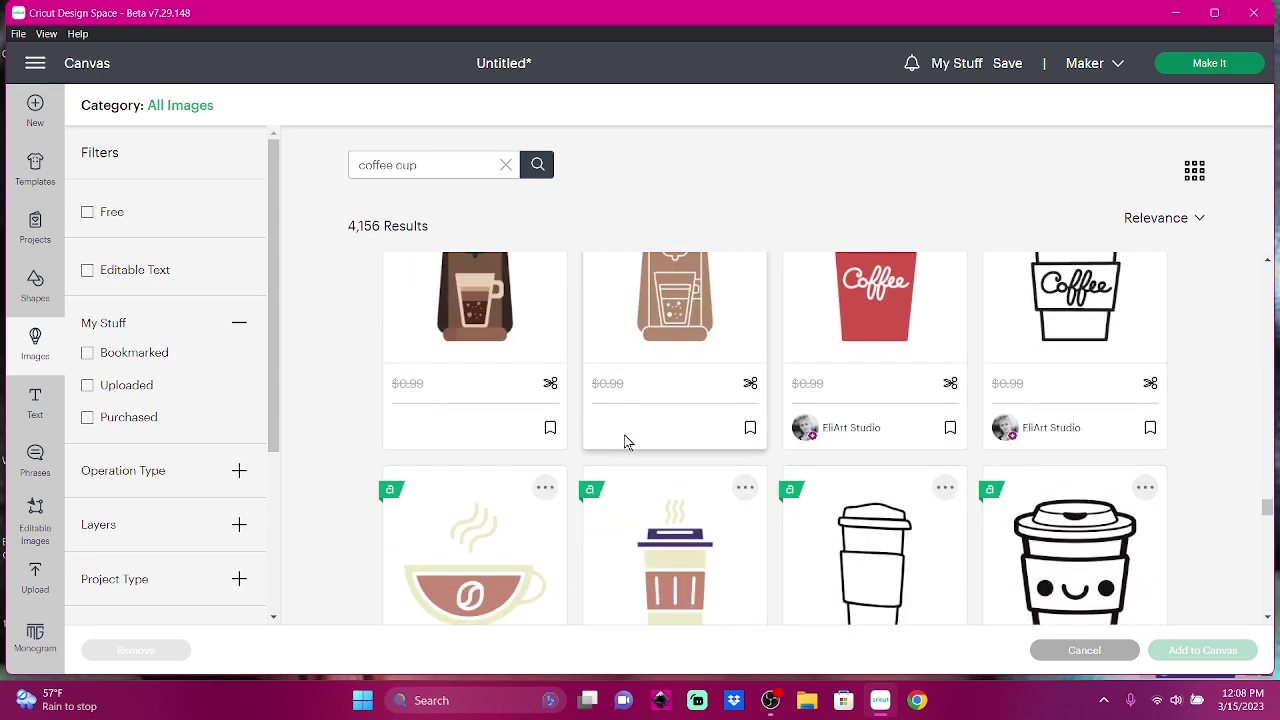
{"action": "scroll", "coordinate": [625, 441], "scroll_direction": "down", "scroll_amount": 1}
{"action": "scroll", "coordinate": [625, 441], "scroll_direction": "down", "scroll_amount": 2}
{"action": "scroll", "coordinate": [625, 441], "scroll_direction": "down", "scroll_amount": 1}
{"action": "scroll", "coordinate": [625, 441], "scroll_direction": "down", "scroll_amount": 2}
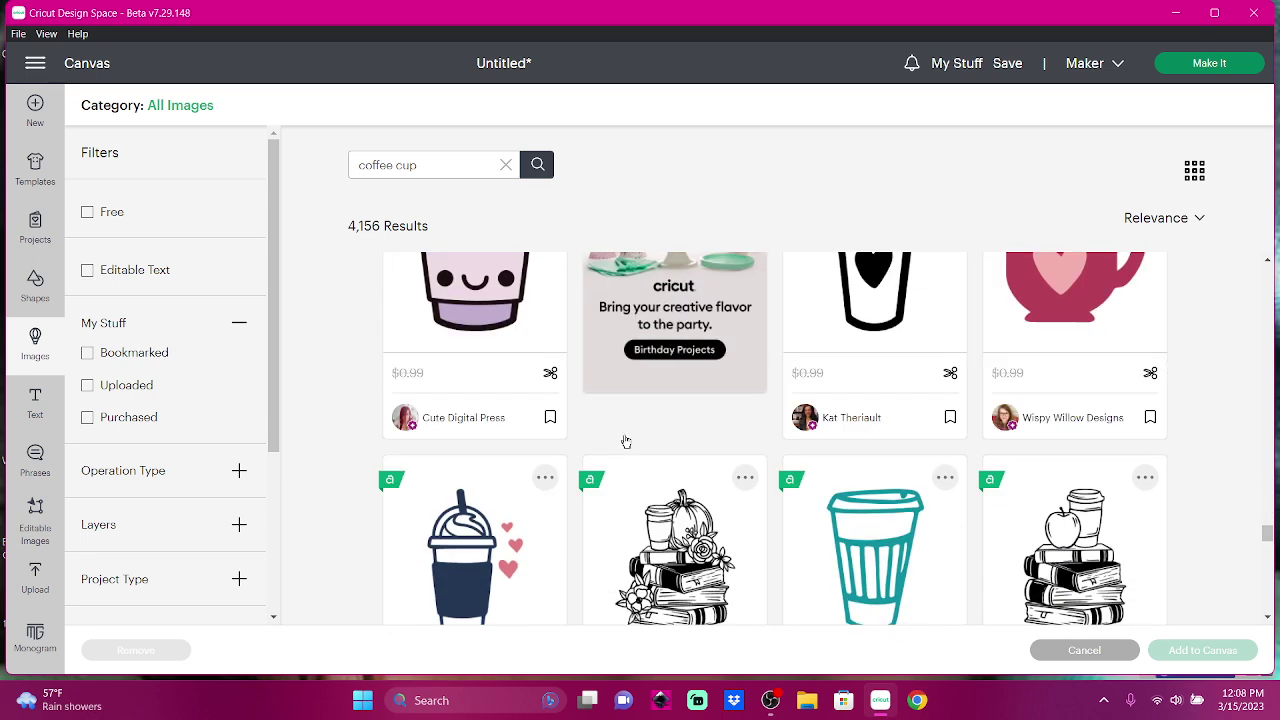
{"action": "scroll", "coordinate": [625, 441], "scroll_direction": "down", "scroll_amount": 2}
{"action": "scroll", "coordinate": [625, 441], "scroll_direction": "down", "scroll_amount": 2}
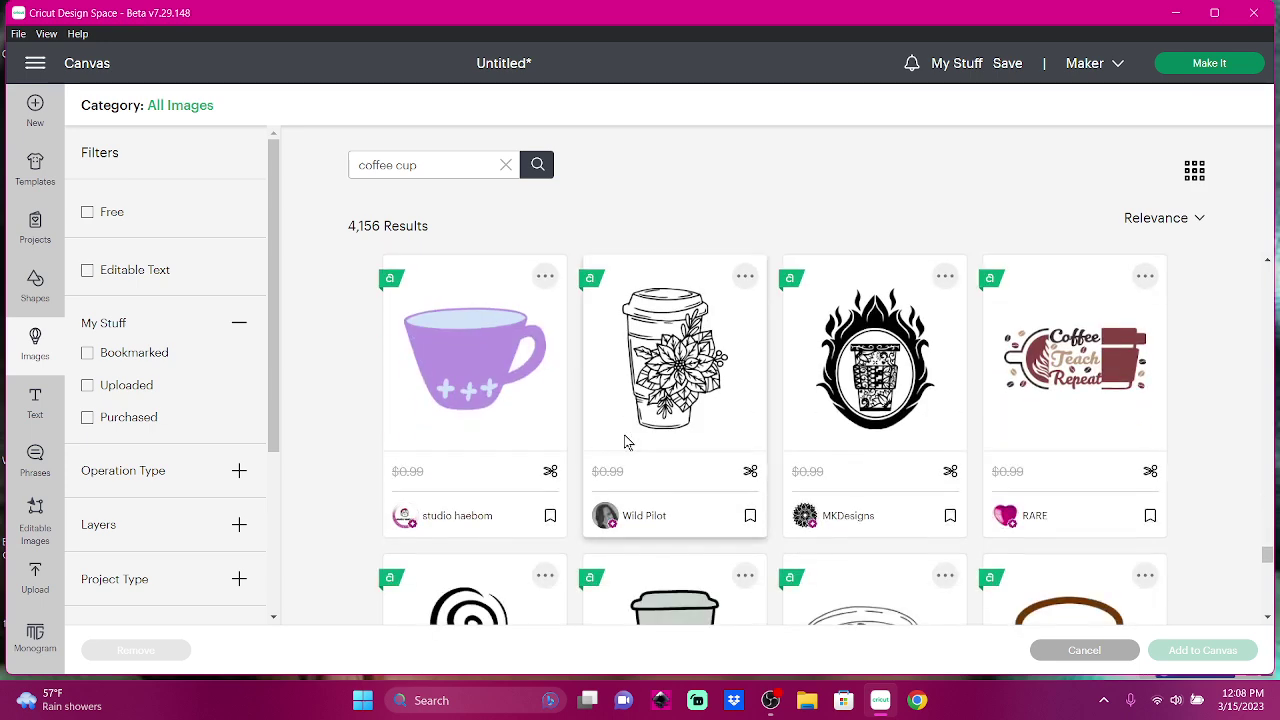
{"action": "scroll", "coordinate": [625, 441], "scroll_direction": "down", "scroll_amount": 1}
{"action": "scroll", "coordinate": [625, 441], "scroll_direction": "down", "scroll_amount": 4}
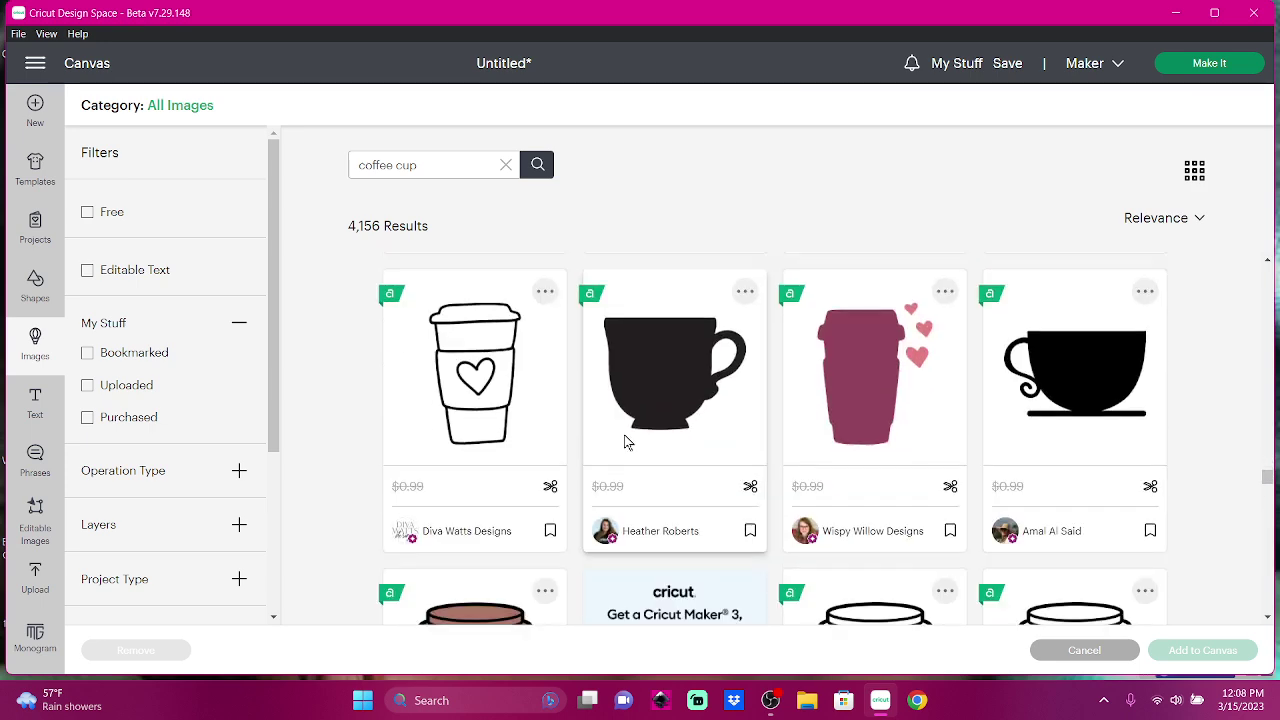
{"action": "left_click", "coordinate": [633, 401]}
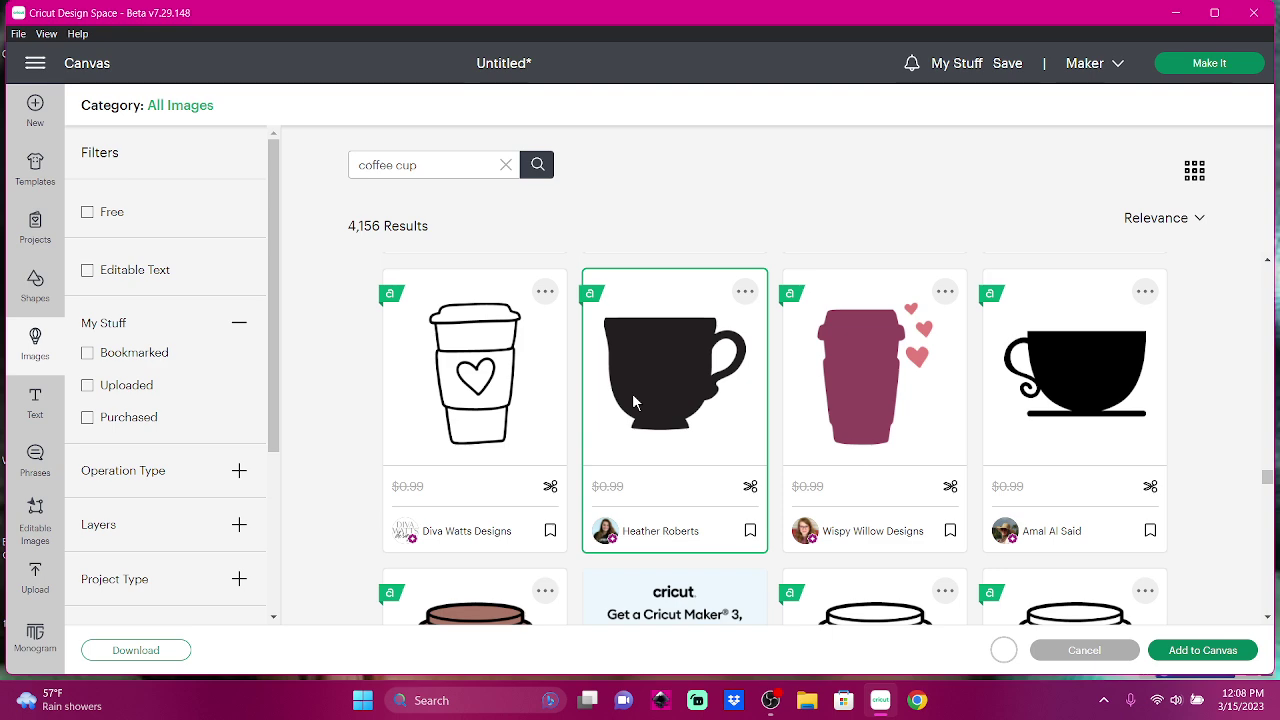
Reselect the black teacup silhouette and add it to the canvas.
{"action": "scroll", "coordinate": [633, 401], "scroll_direction": "down", "scroll_amount": 2}
{"action": "scroll", "coordinate": [633, 401], "scroll_direction": "up", "scroll_amount": 3}
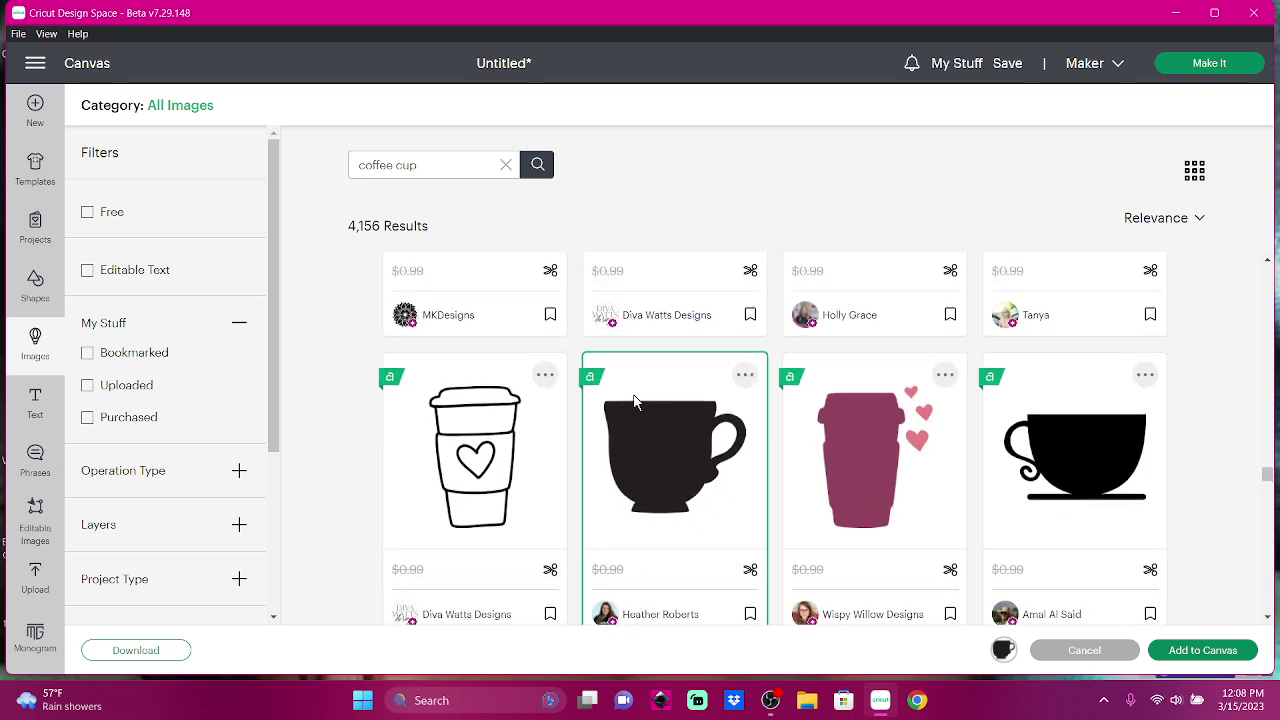
{"action": "left_click", "coordinate": [663, 442]}
{"action": "left_click", "coordinate": [662, 449]}
{"action": "left_click", "coordinate": [1180, 656]}
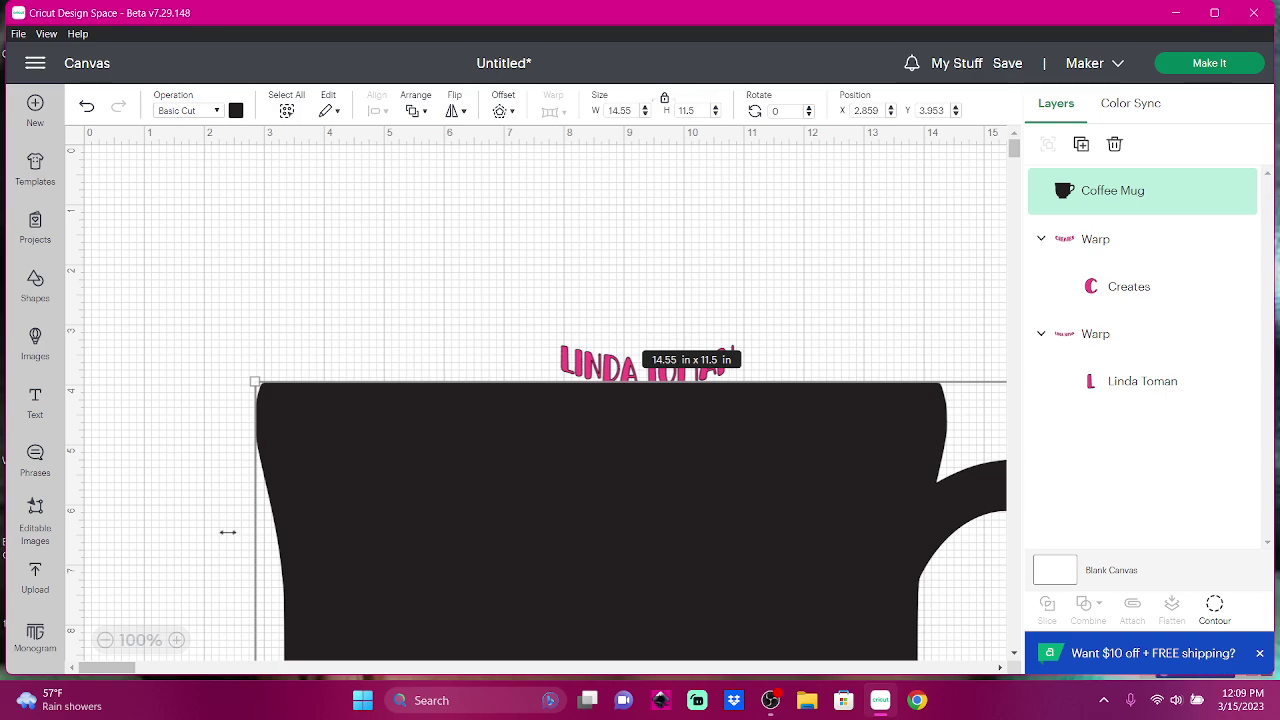
Shrink the black mug to about 6.1 by 4.8 inches and place it beside the pink text.
{"action": "left_click", "coordinate": [105, 640]}
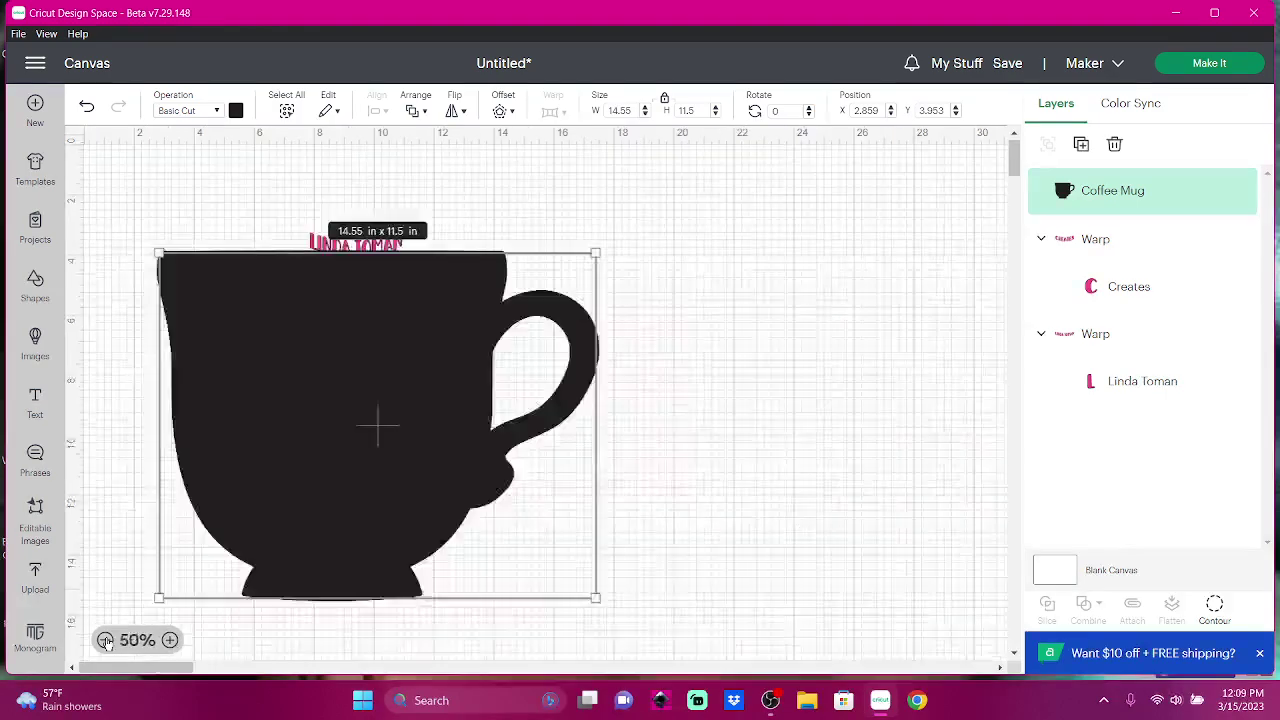
{"action": "left_click_drag", "start_coordinate": [596, 600], "coordinate": [342, 340]}
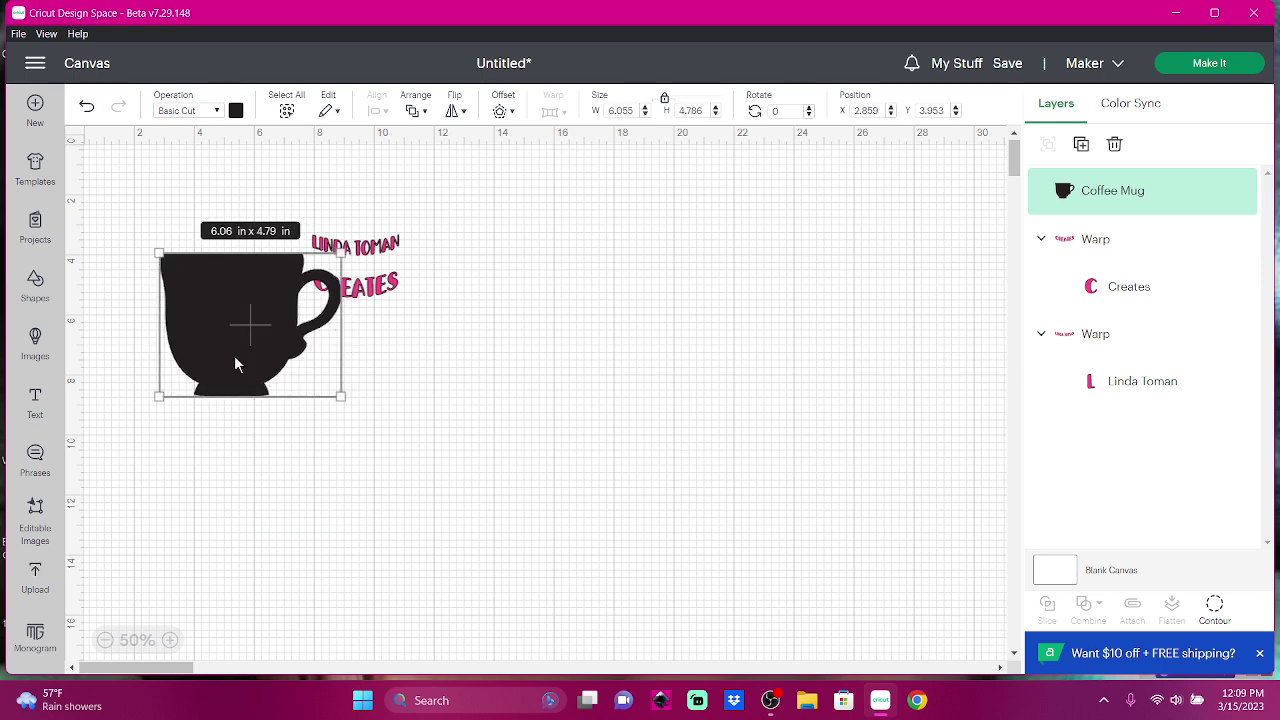
{"action": "left_click_drag", "start_coordinate": [230, 356], "coordinate": [215, 272]}
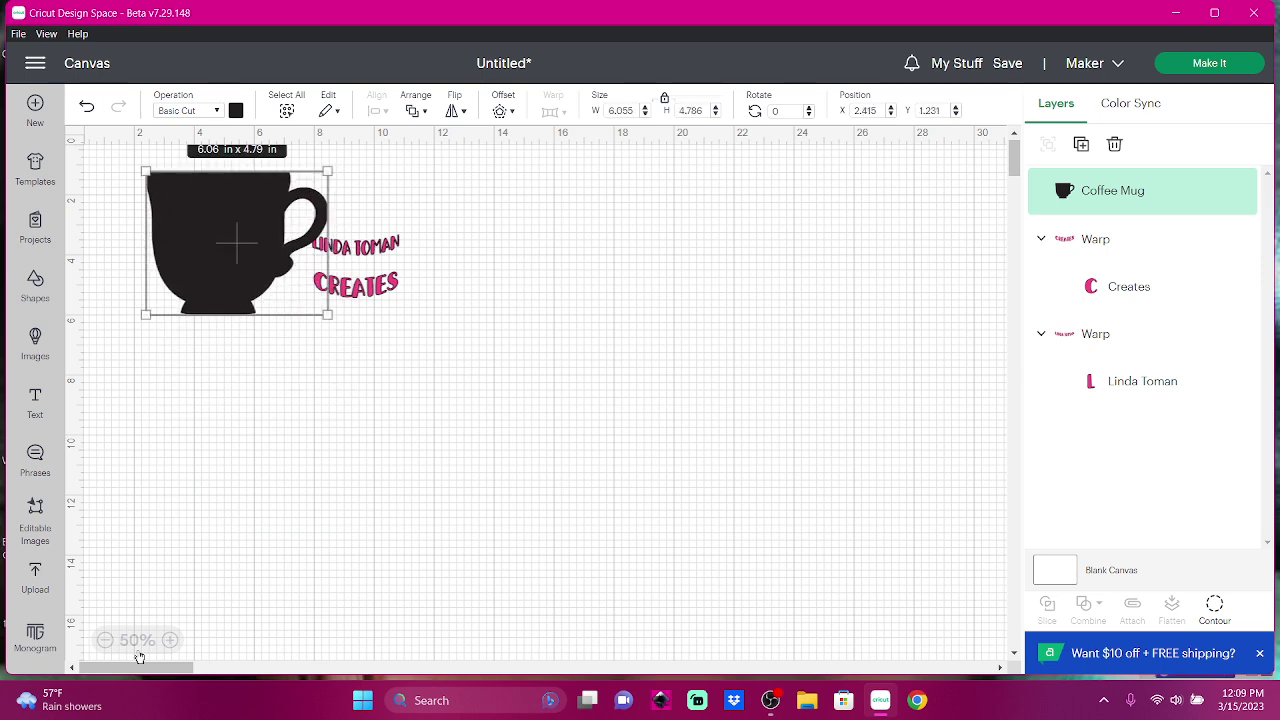
{"action": "mouse_move", "coordinate": [137, 640]}
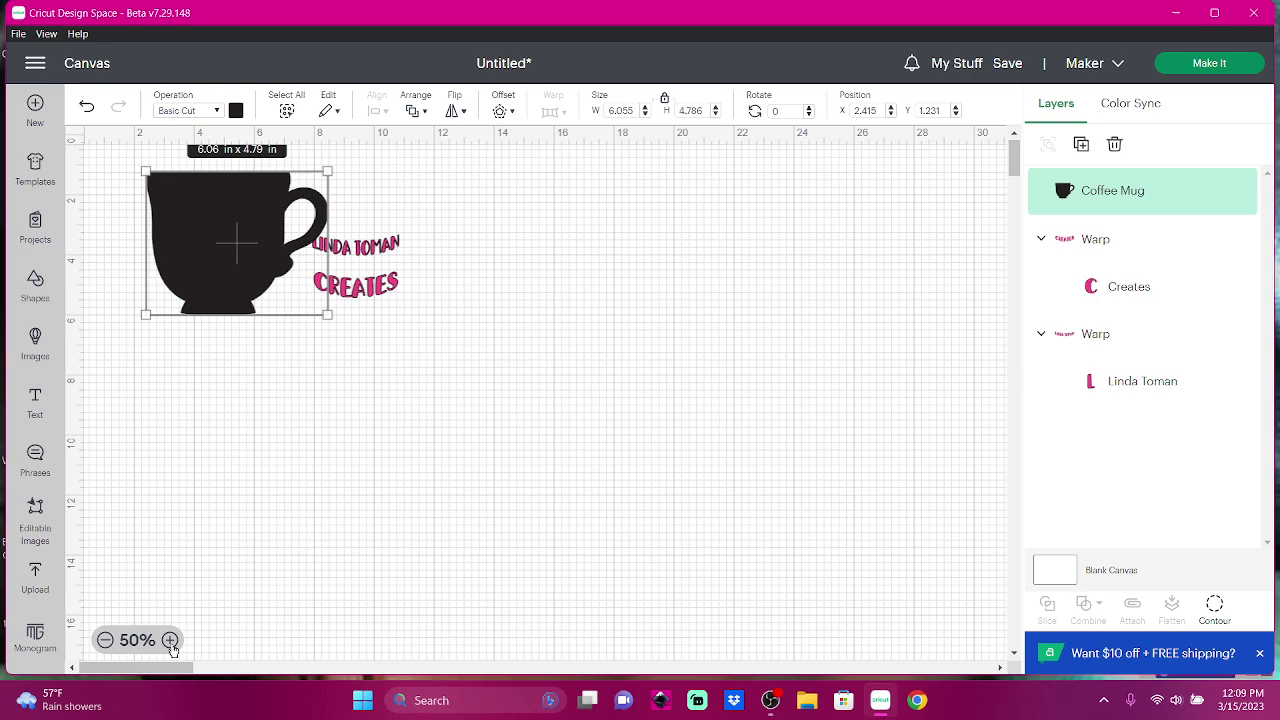
{"action": "left_click", "coordinate": [172, 648]}
{"action": "left_click", "coordinate": [169, 641]}
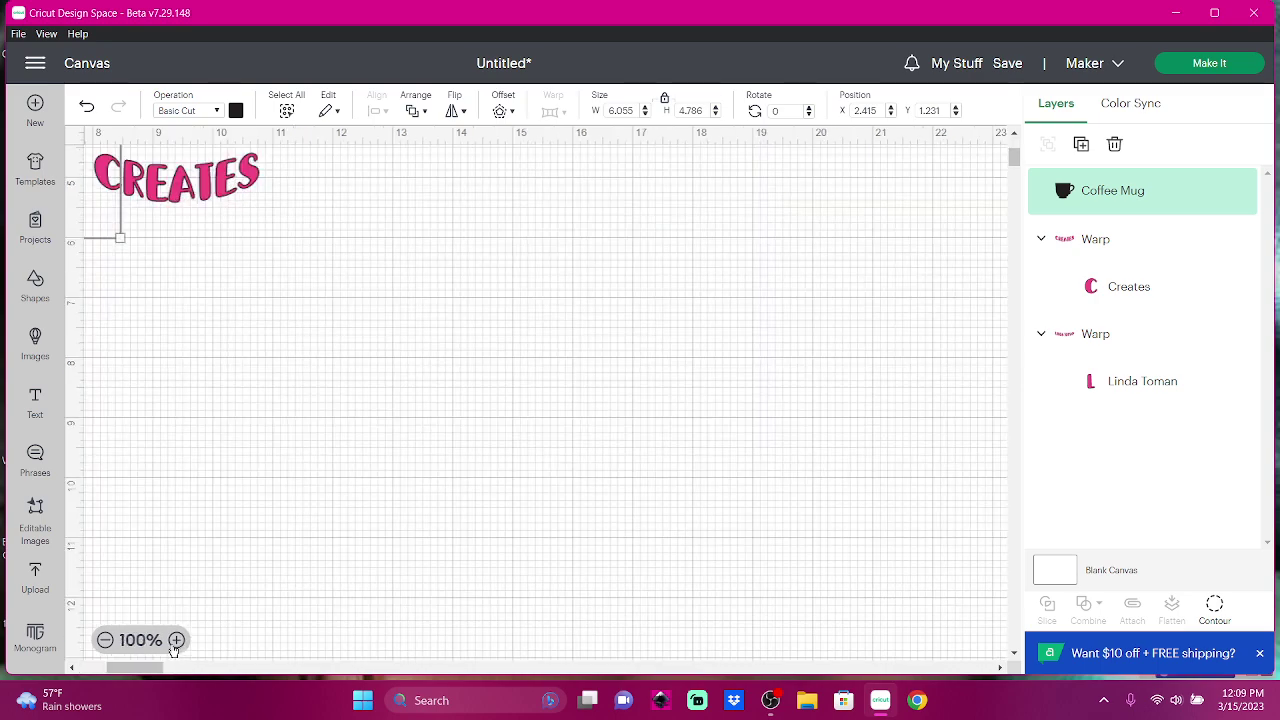
{"action": "left_click_drag", "start_coordinate": [138, 667], "coordinate": [110, 667]}
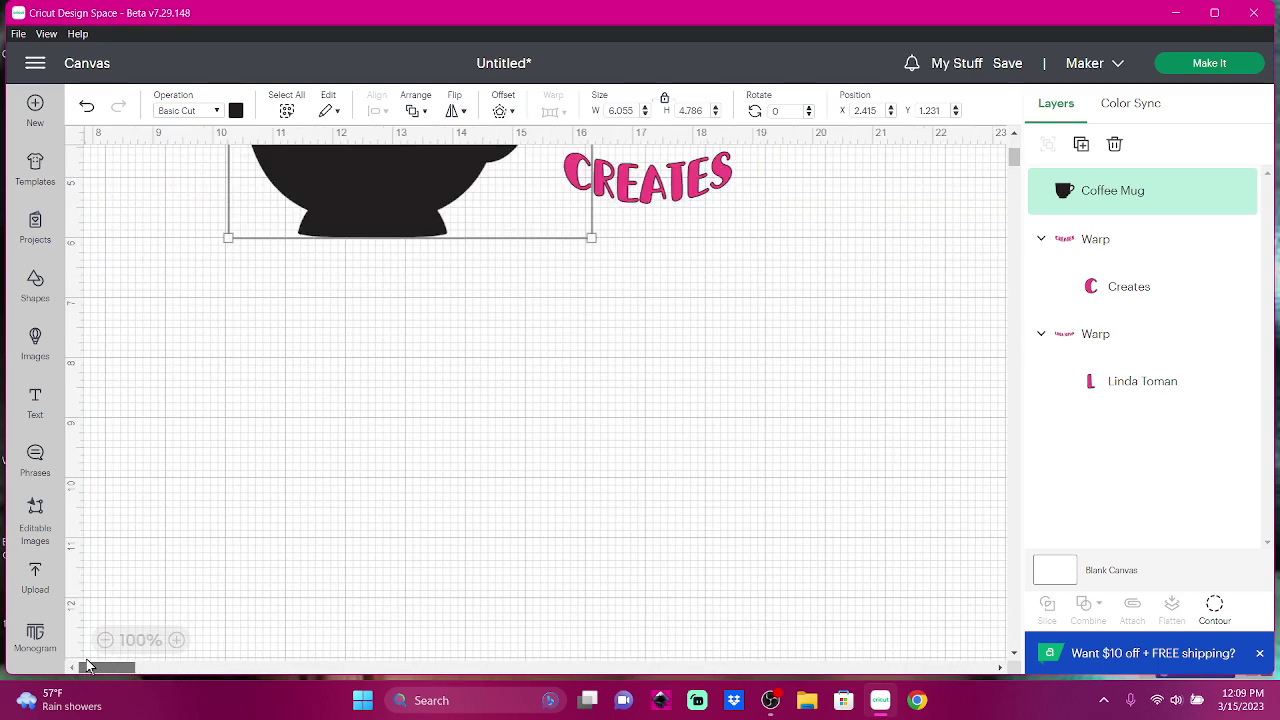
{"action": "left_click_drag", "start_coordinate": [1012, 157], "coordinate": [1010, 150]}
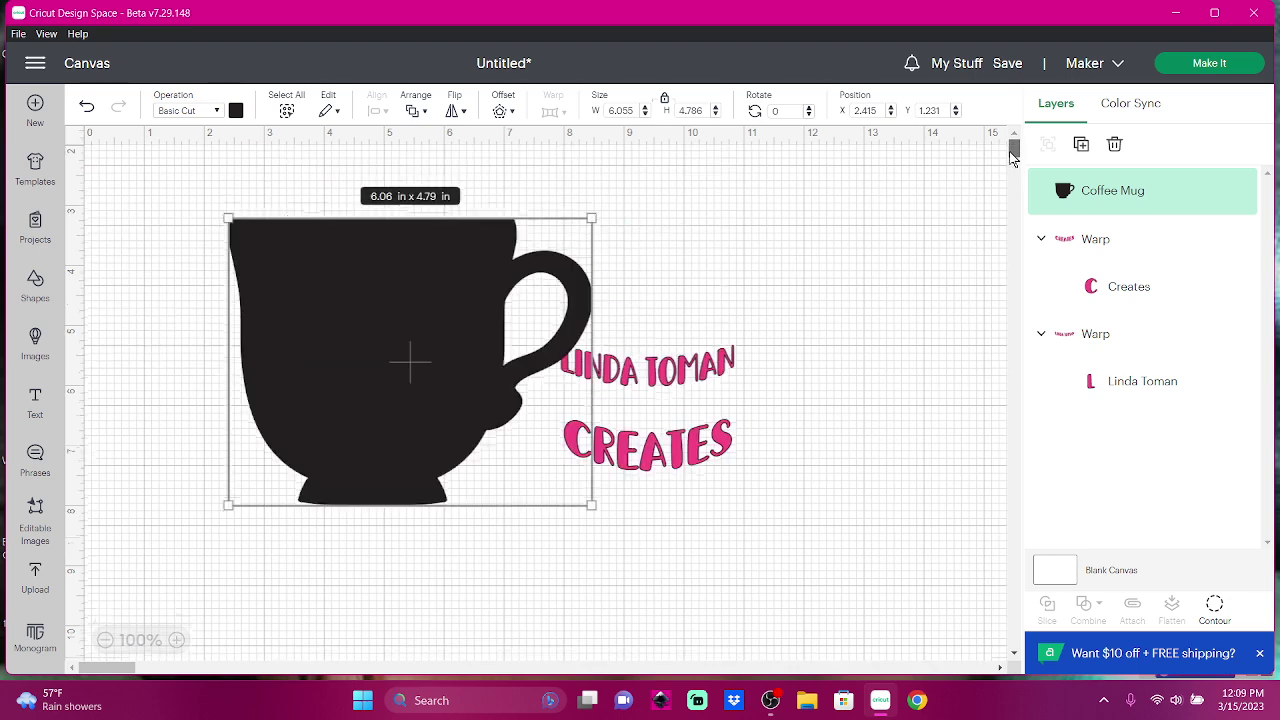
{"action": "left_click", "coordinate": [403, 374]}
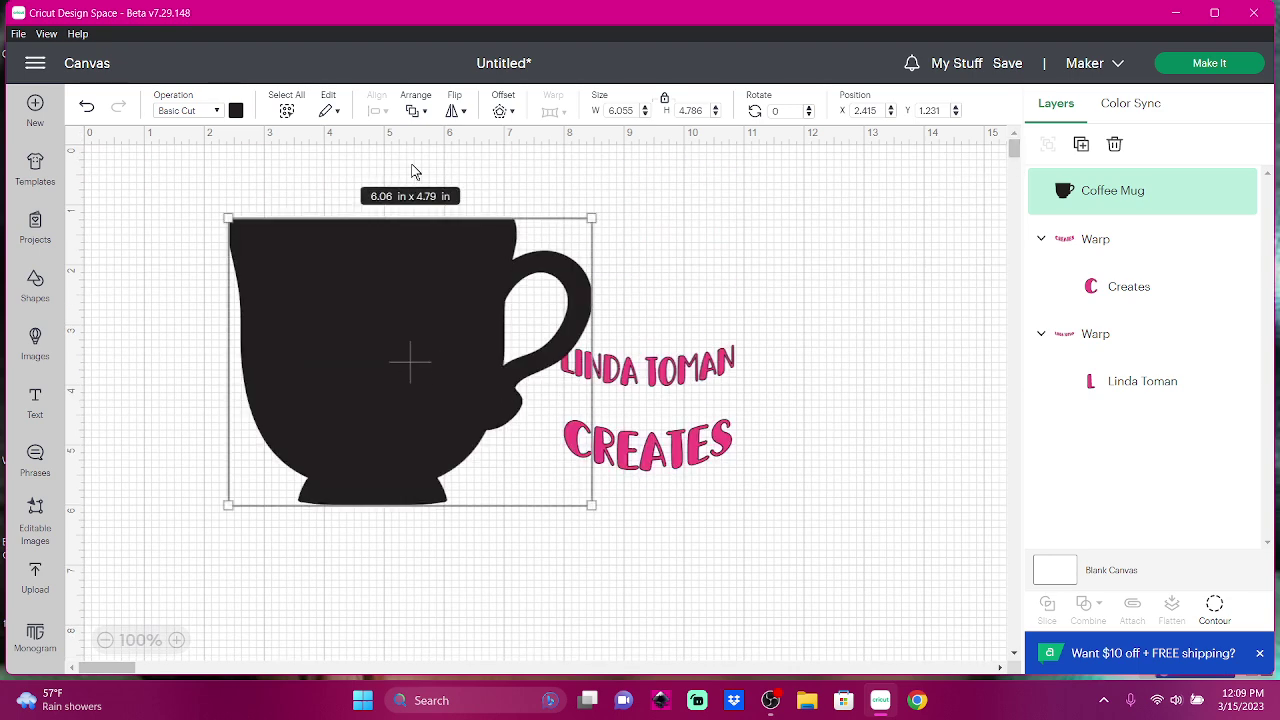
{"action": "left_click", "coordinate": [457, 110]}
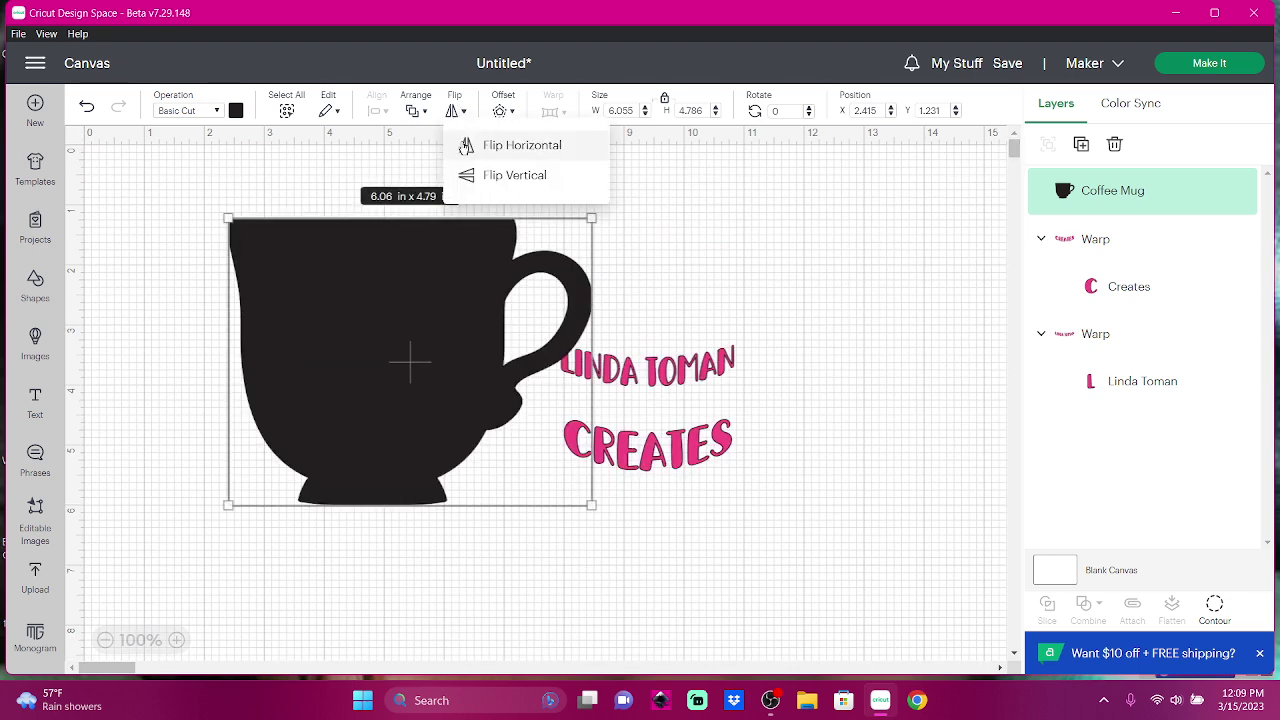
Flip the mug horizontally so its handle points left, and make it white.
{"action": "left_click", "coordinate": [466, 146]}
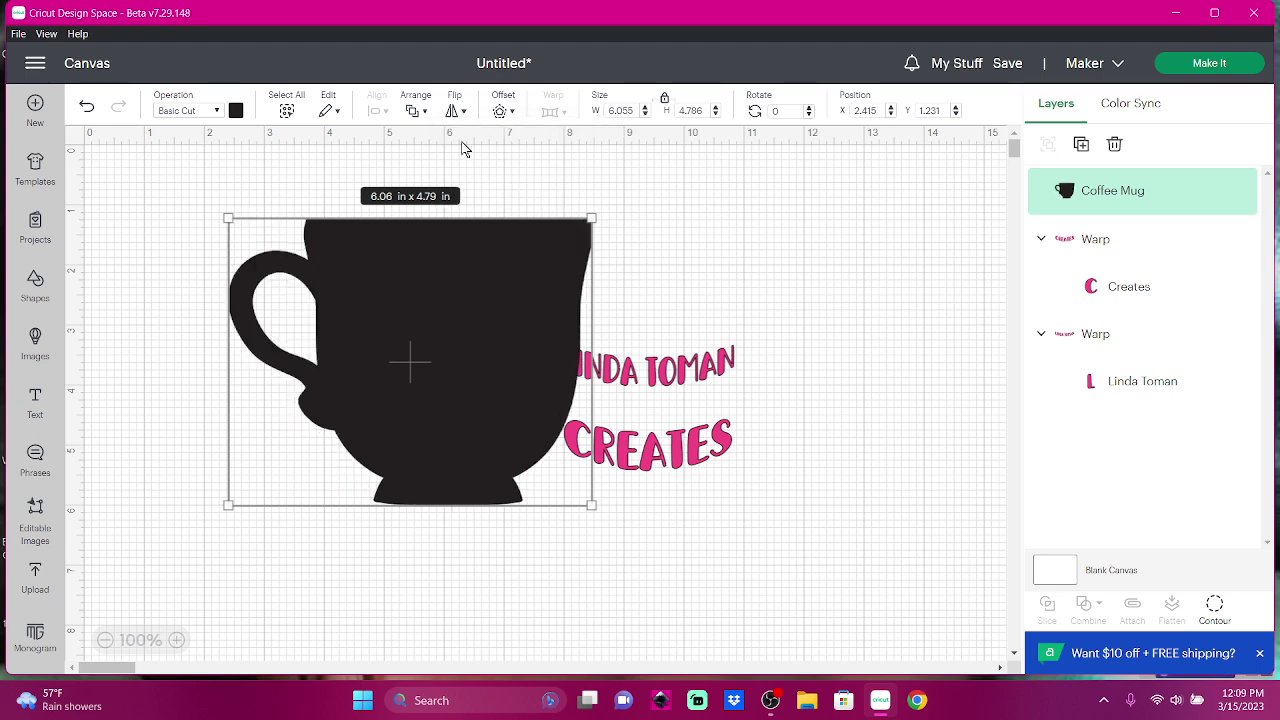
{"action": "left_click", "coordinate": [236, 111]}
{"action": "left_click", "coordinate": [253, 266]}
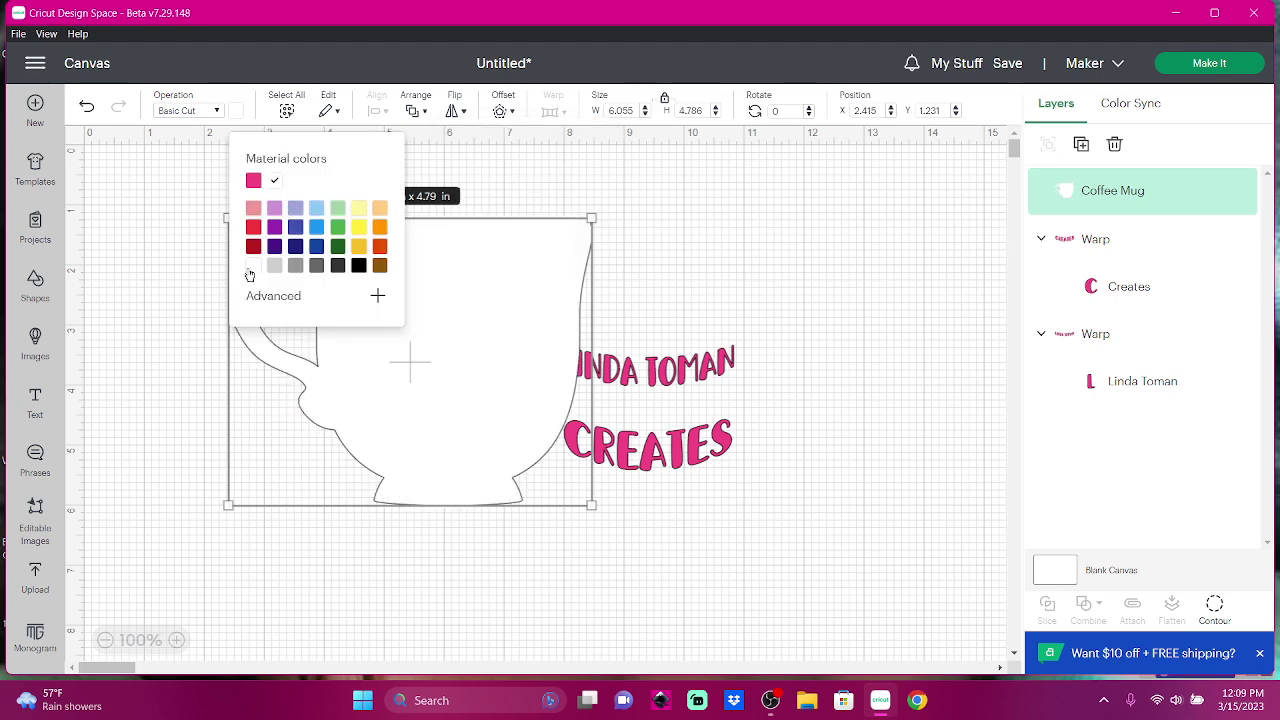
Set the canvas background colour to dark grey.
{"action": "left_click", "coordinate": [1076, 580]}
{"action": "left_click", "coordinate": [553, 114]}
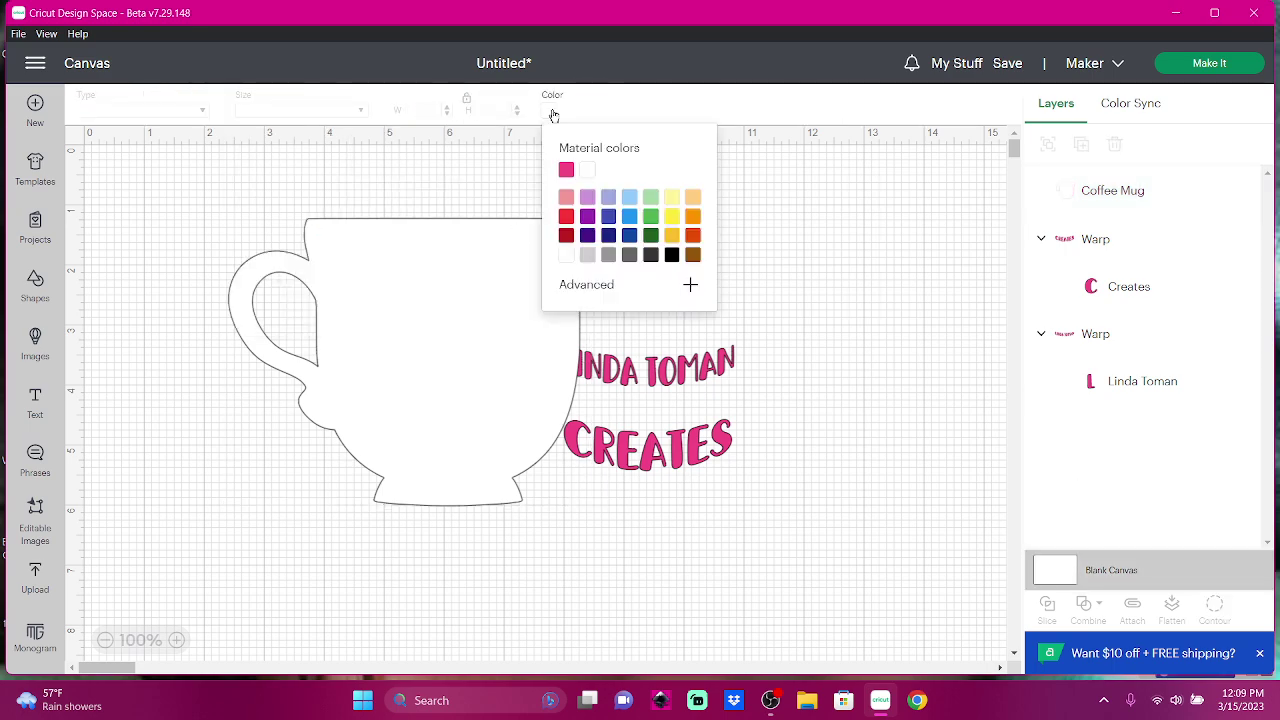
{"action": "left_click", "coordinate": [651, 256]}
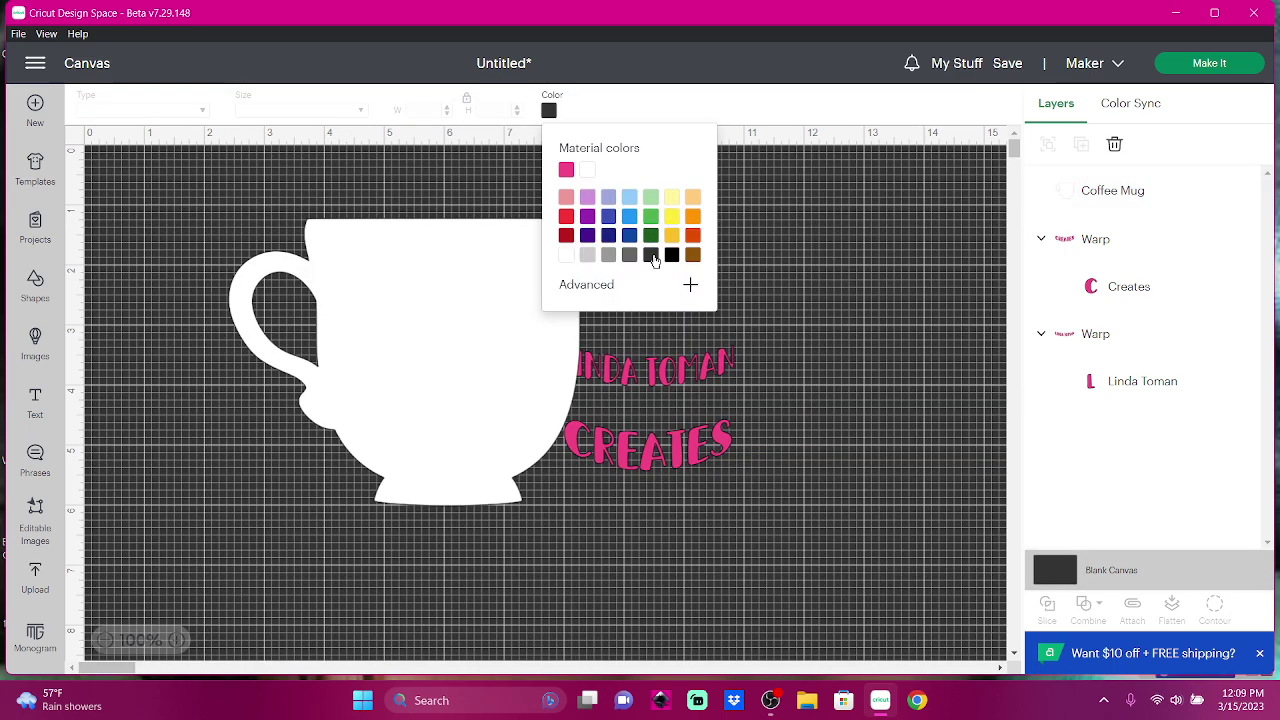
{"action": "left_click", "coordinate": [758, 457]}
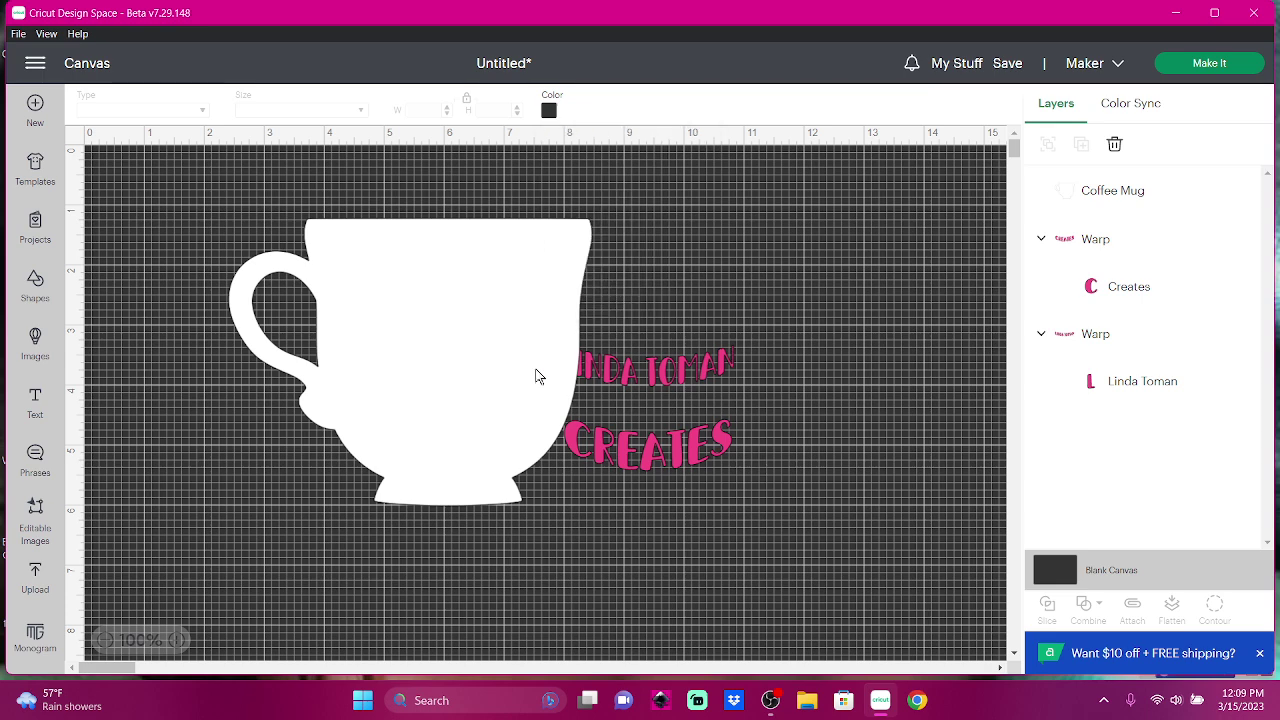
Shift the mug slightly left and send it behind all the text.
{"action": "left_click", "coordinate": [640, 378]}
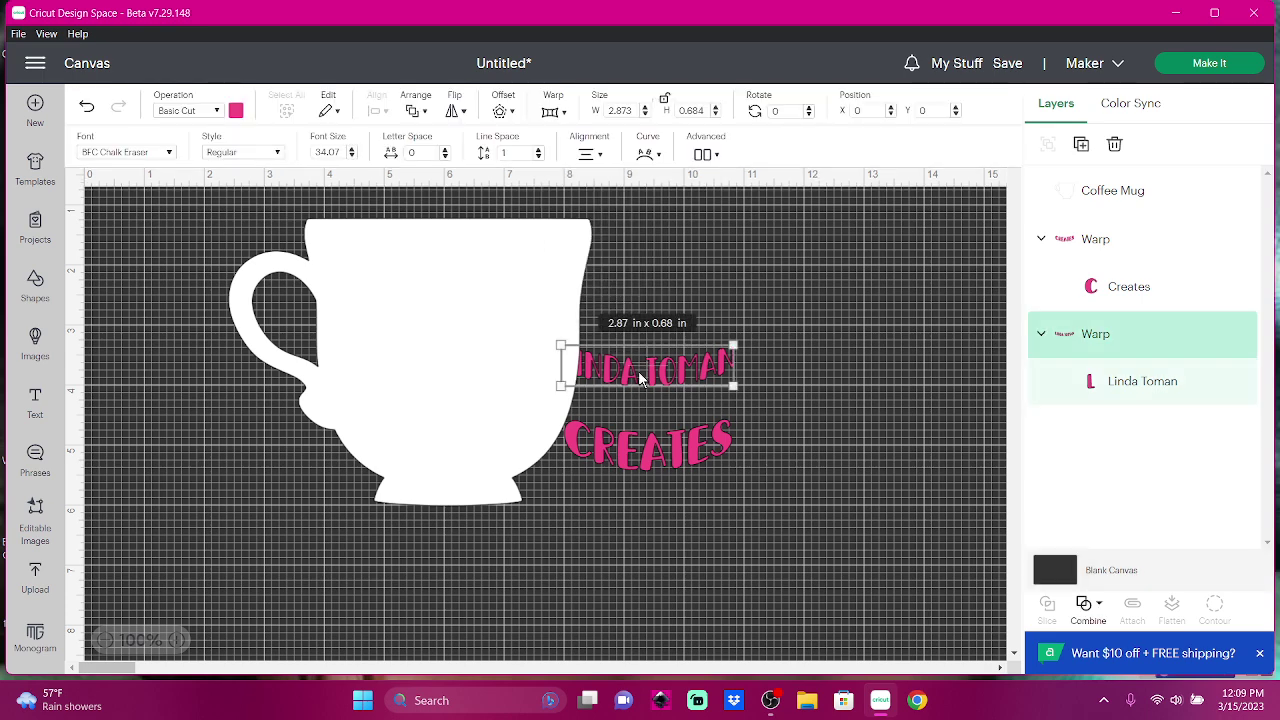
{"action": "left_click", "coordinate": [771, 434]}
{"action": "left_click_drag", "start_coordinate": [423, 363], "coordinate": [391, 363]}
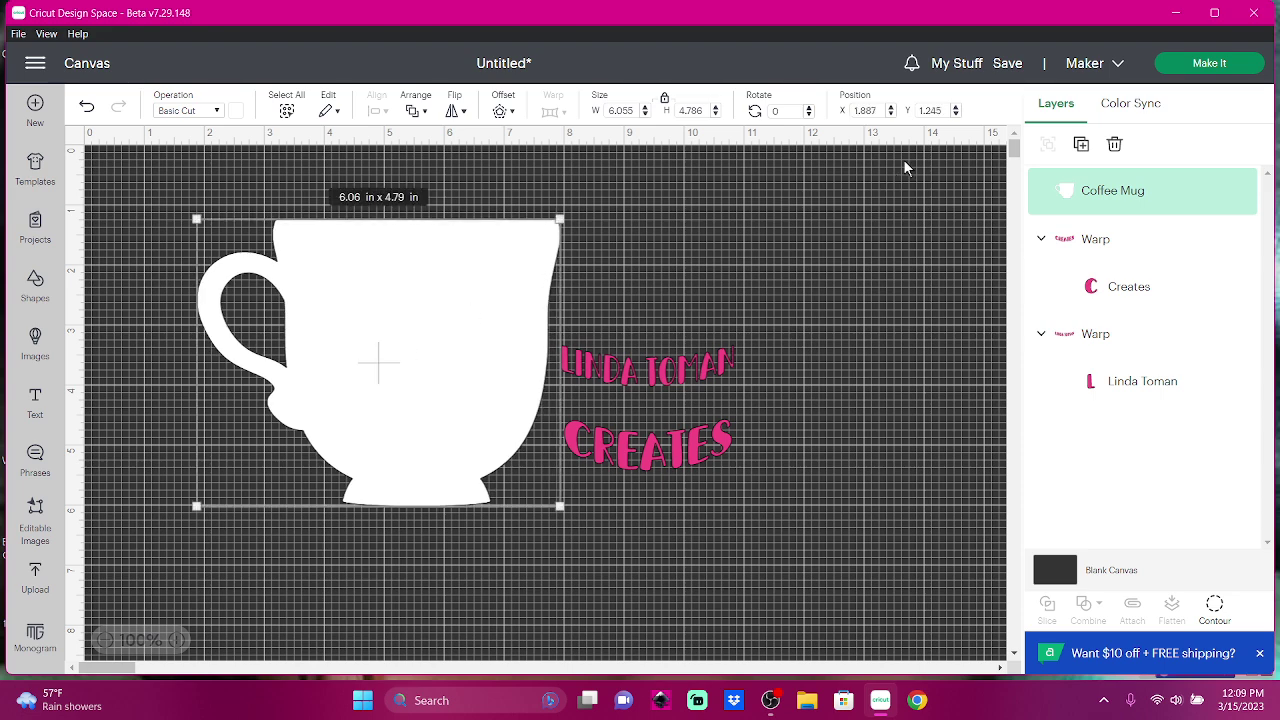
{"action": "left_click", "coordinate": [405, 112]}
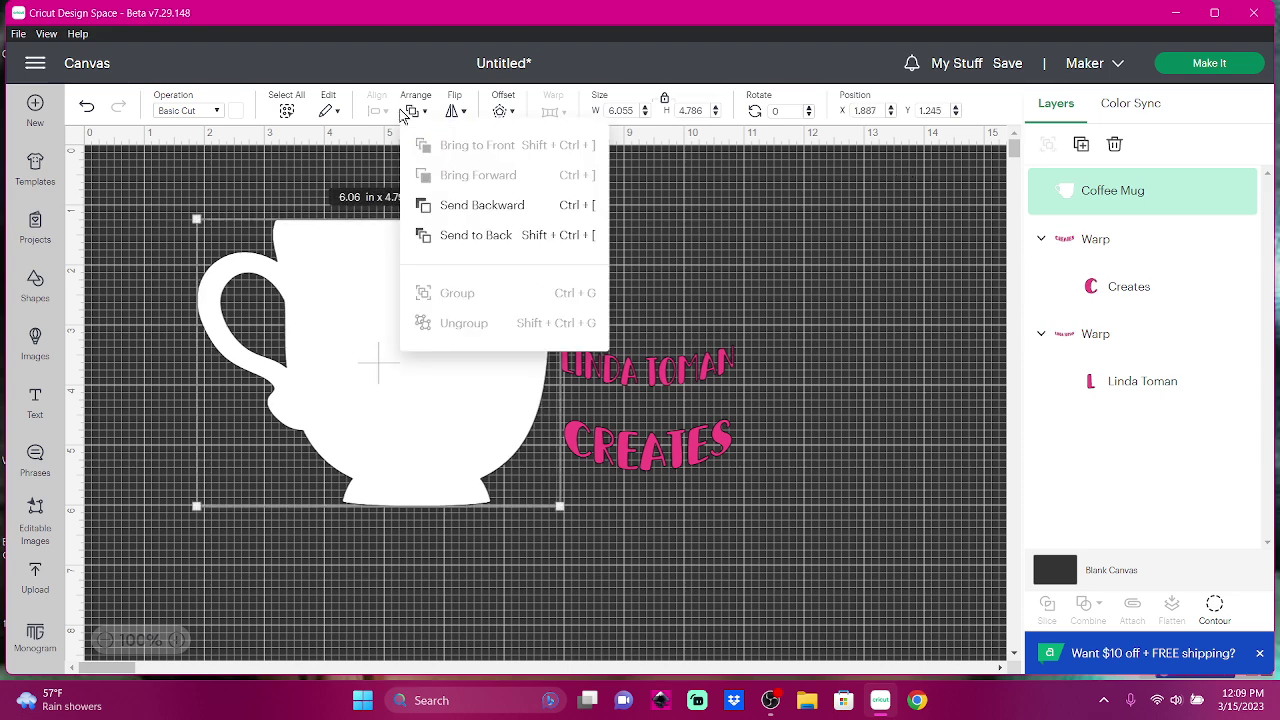
{"action": "left_click", "coordinate": [443, 236]}
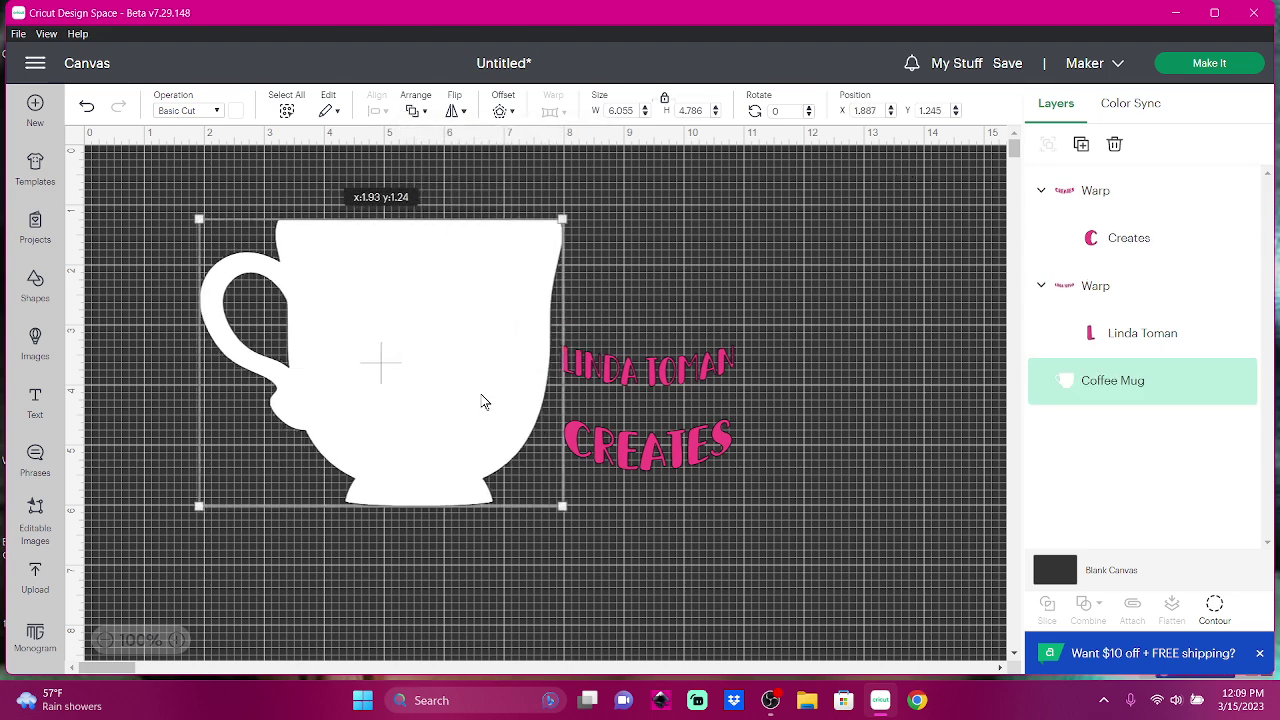
Move the upper pink line onto the mug top, widen it to about 4.3 in, and apply the bulging warp.
{"action": "left_click_drag", "start_coordinate": [481, 394], "coordinate": [499, 396]}
{"action": "left_click_drag", "start_coordinate": [609, 367], "coordinate": [377, 305]}
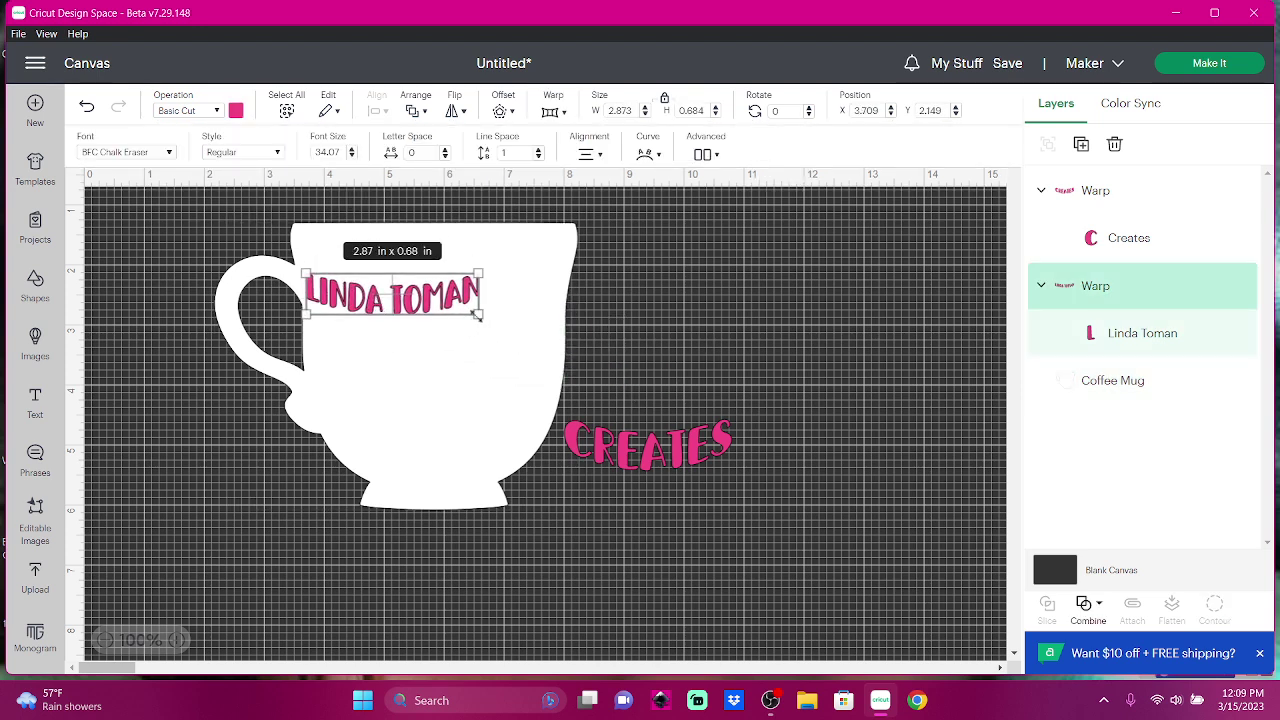
{"action": "left_click_drag", "start_coordinate": [476, 316], "coordinate": [560, 317]}
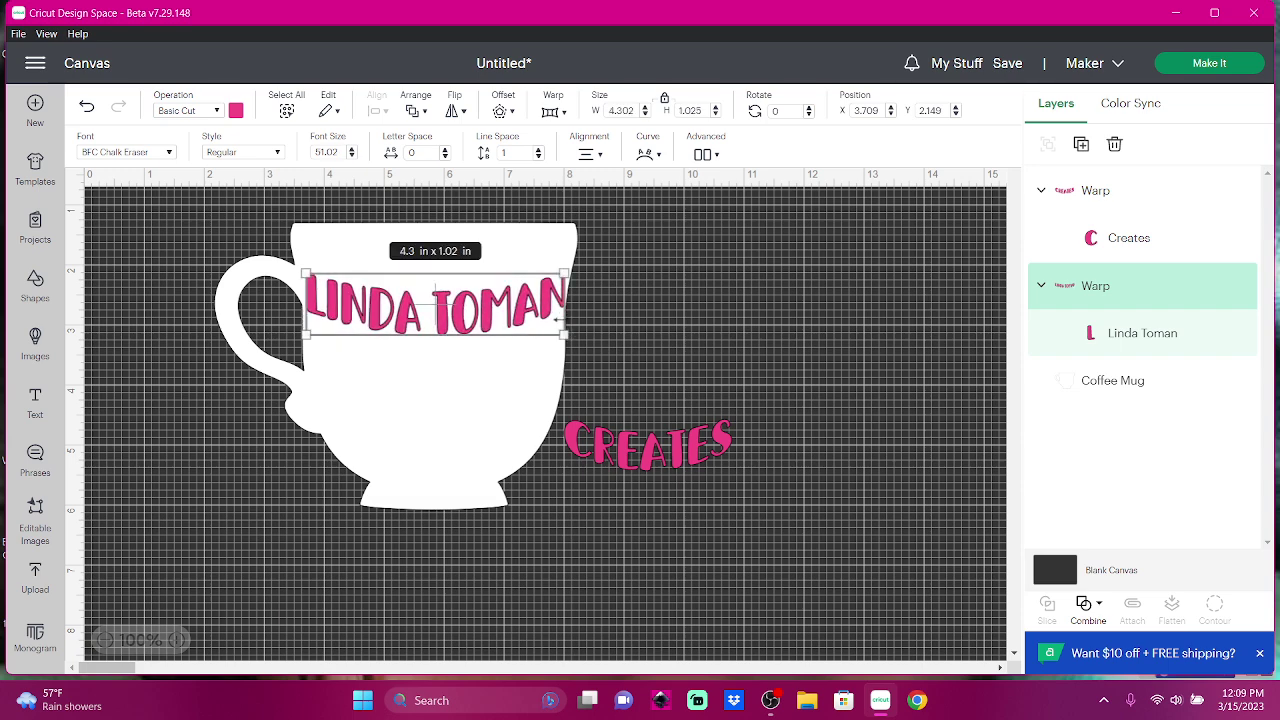
{"action": "left_click", "coordinate": [551, 112]}
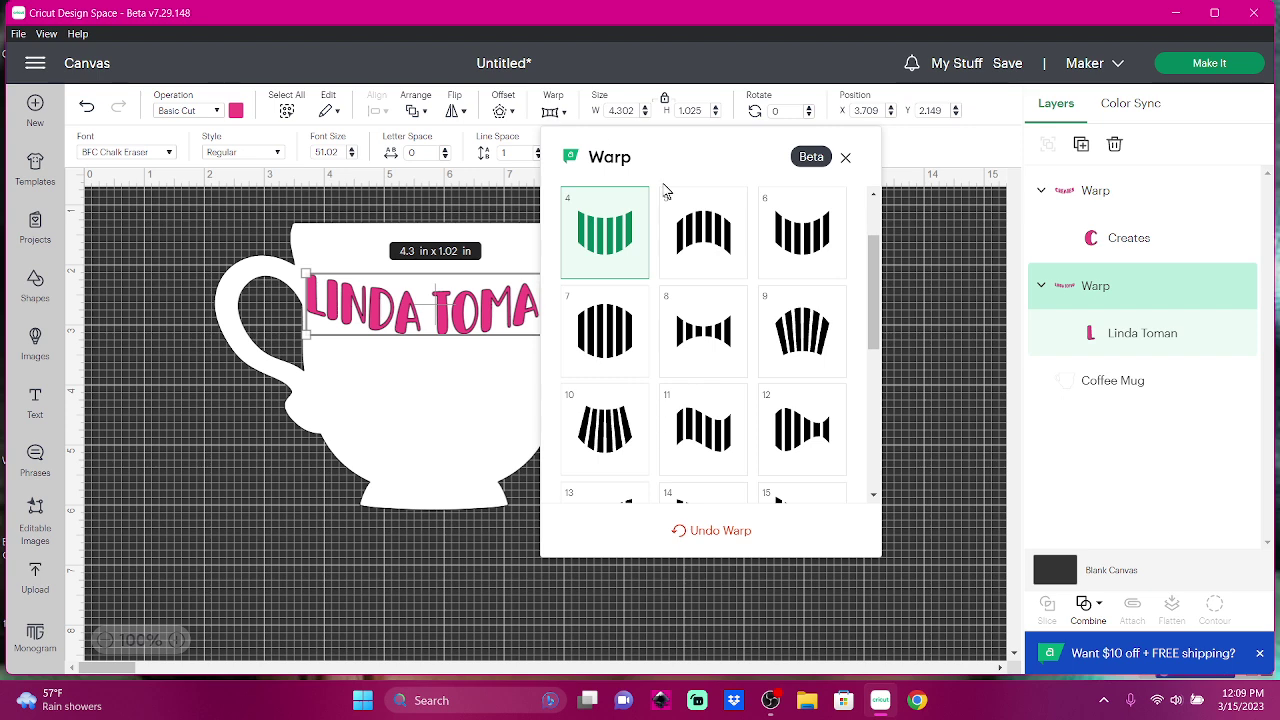
{"action": "left_click", "coordinate": [709, 259]}
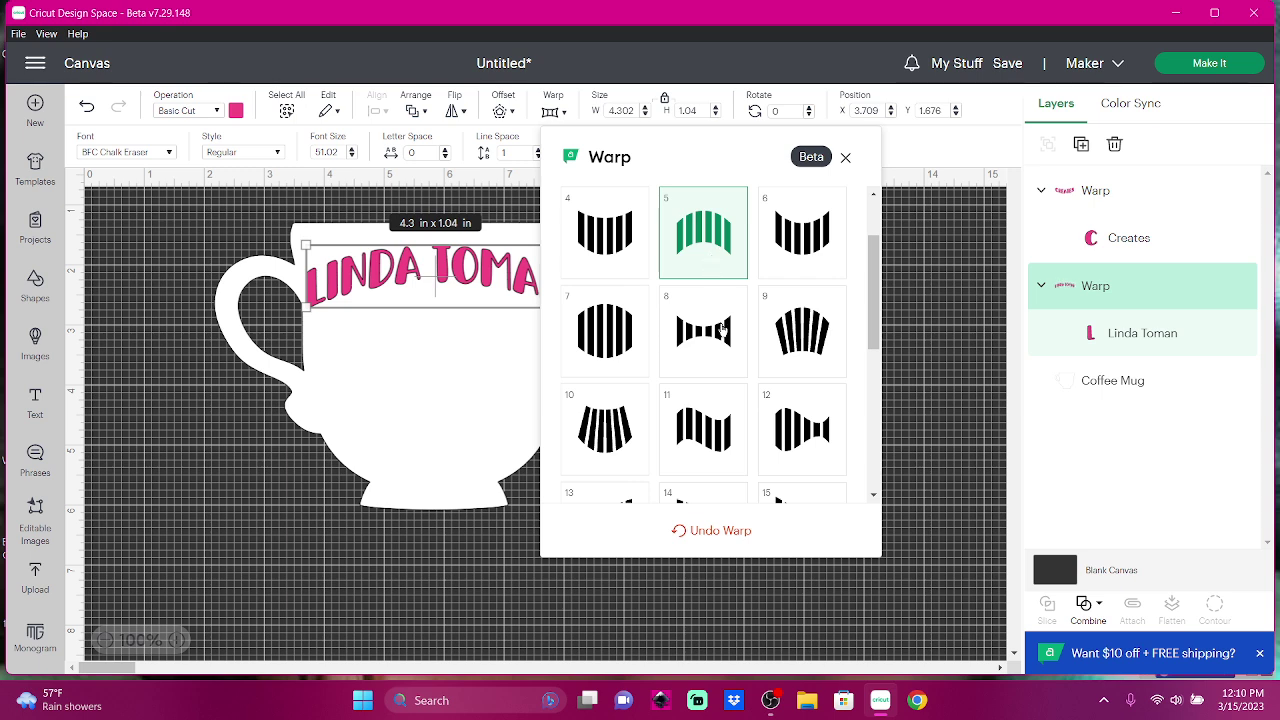
{"action": "left_click", "coordinate": [612, 347]}
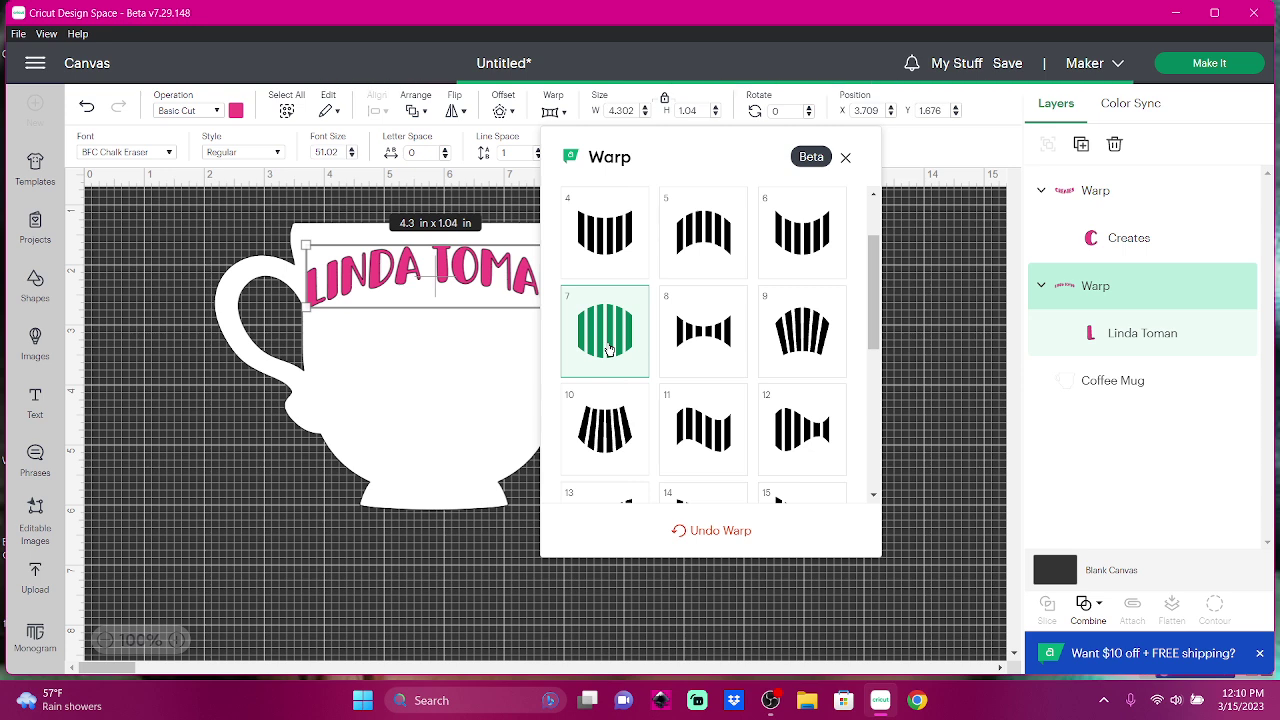
{"action": "left_click", "coordinate": [253, 436]}
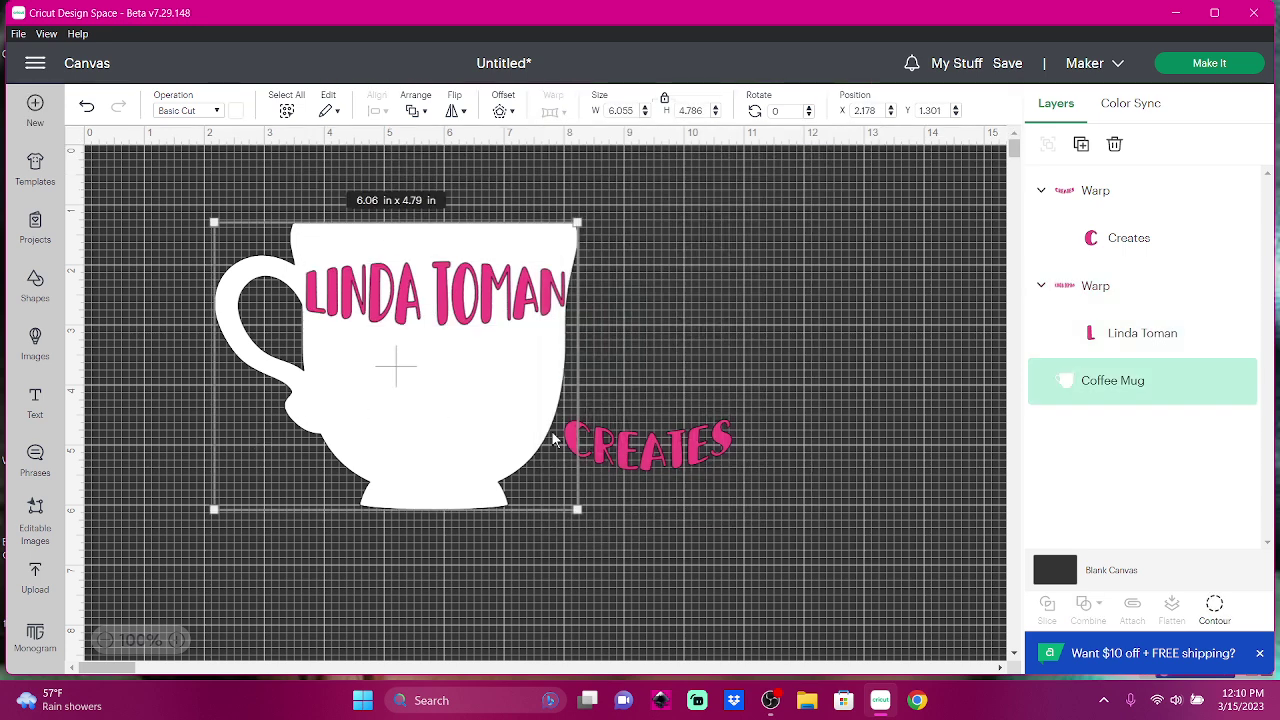
Move CREATES onto the mug under the first line, give it the bulging warp, and nudge the mug.
{"action": "left_click", "coordinate": [673, 476]}
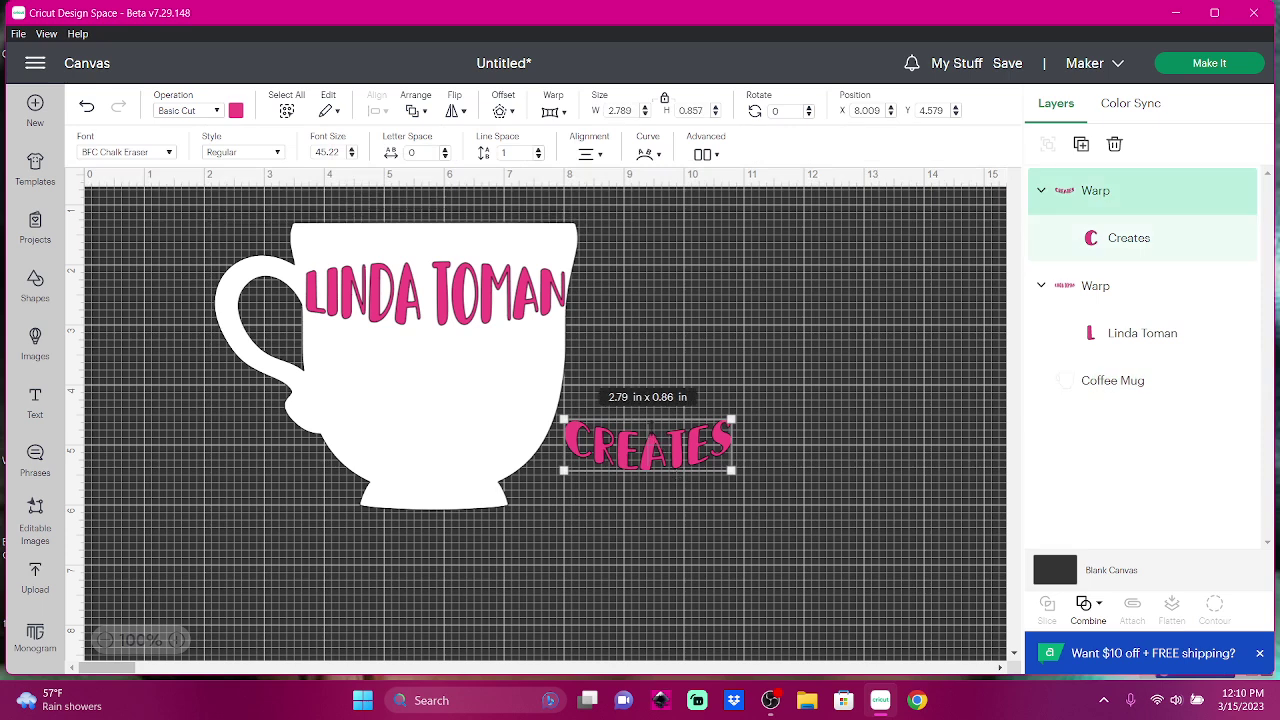
{"action": "left_click_drag", "start_coordinate": [628, 455], "coordinate": [405, 392]}
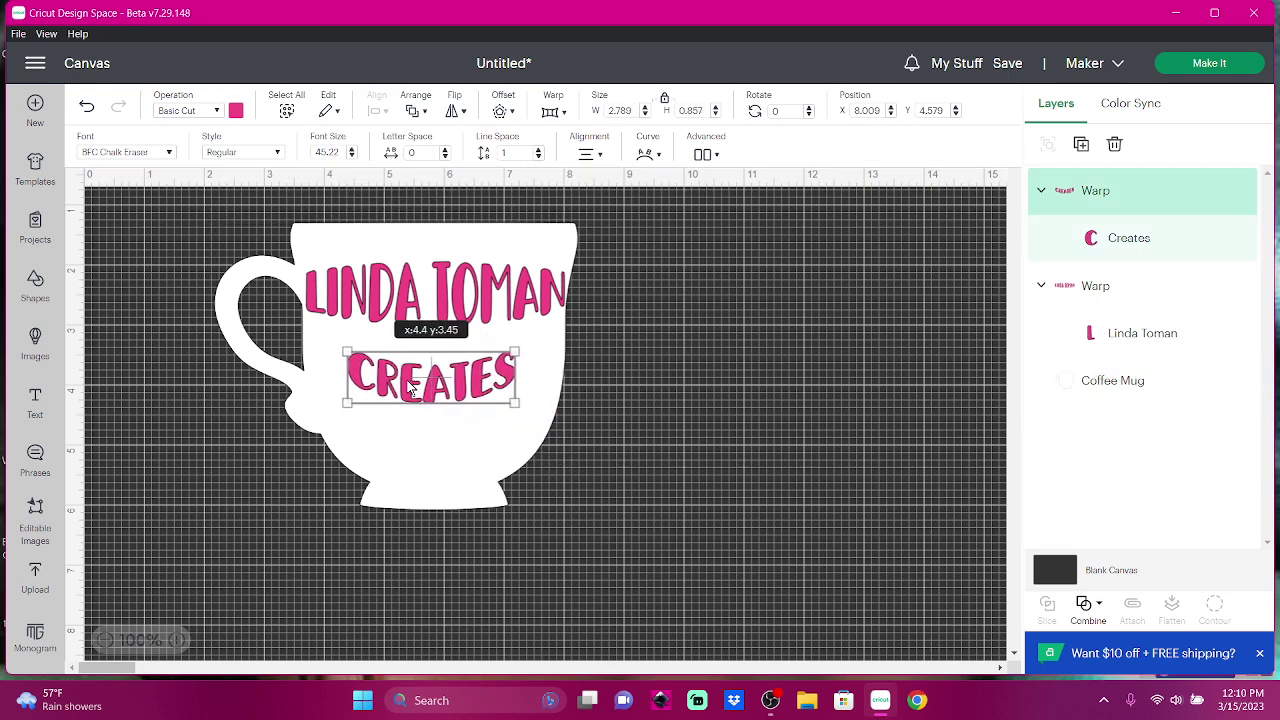
{"action": "left_click_drag", "start_coordinate": [405, 392], "coordinate": [410, 394]}
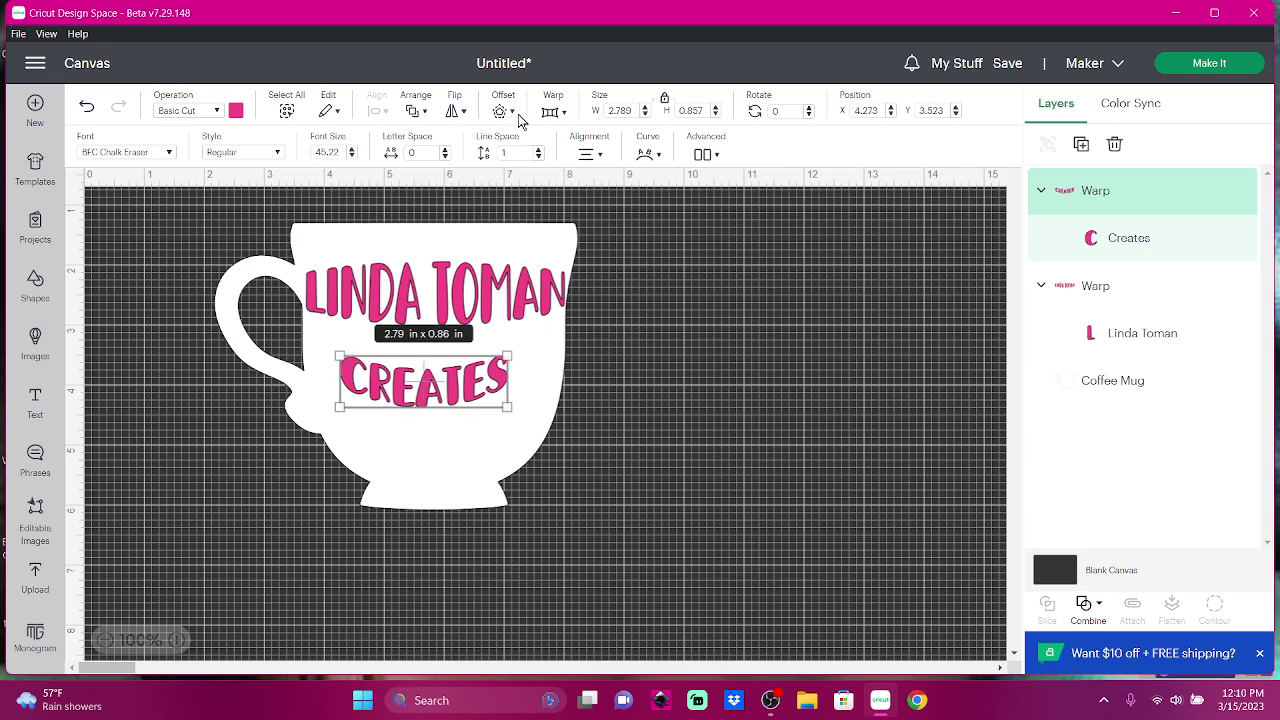
{"action": "left_click", "coordinate": [547, 114]}
{"action": "left_click", "coordinate": [597, 341]}
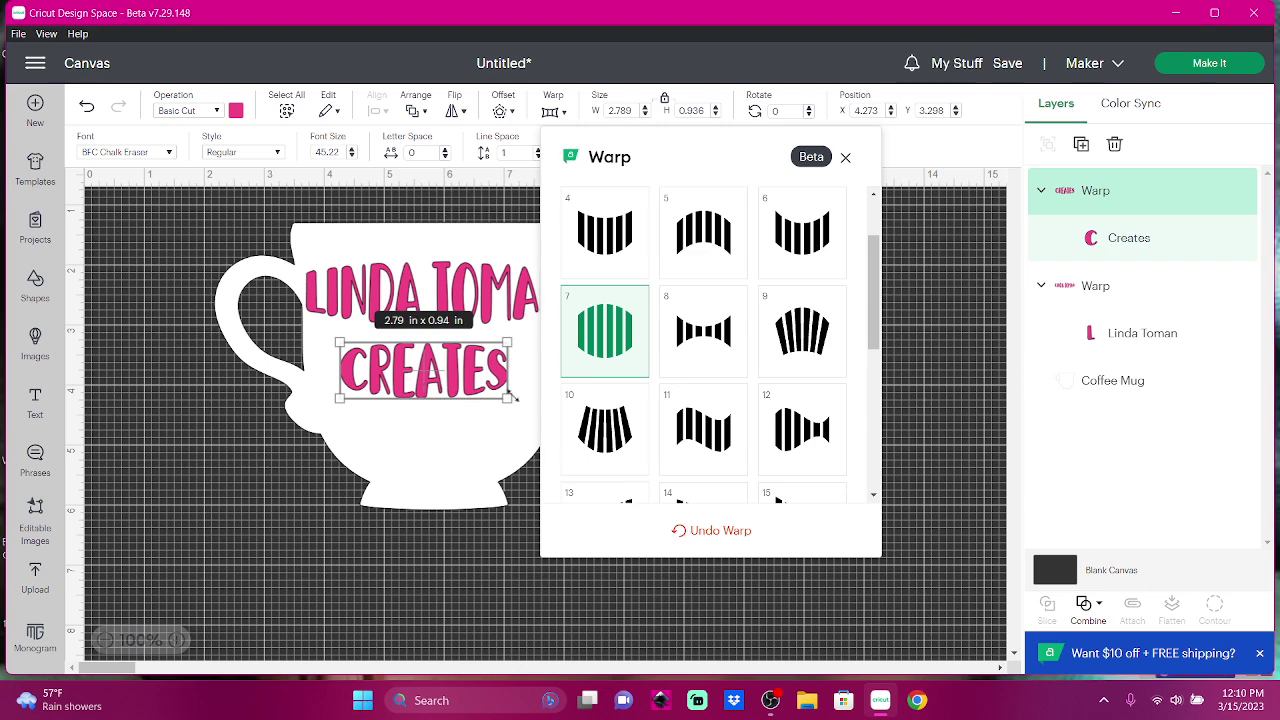
{"action": "left_click", "coordinate": [303, 477]}
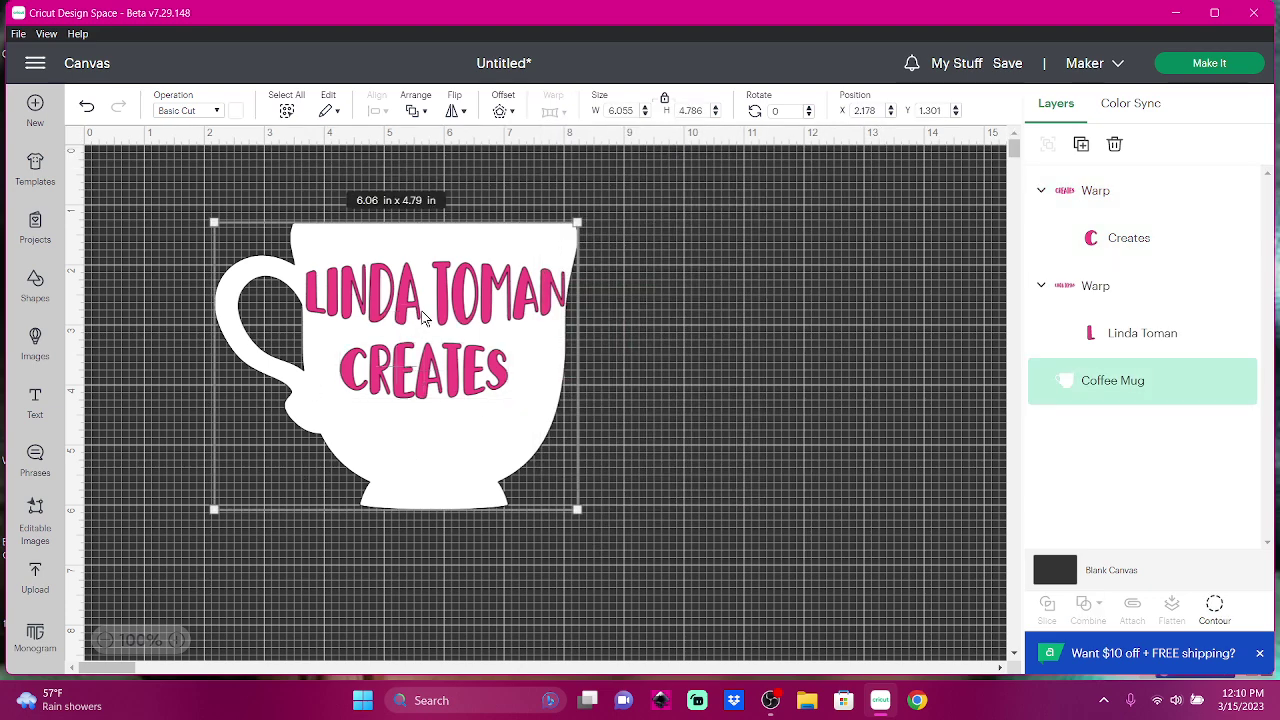
{"action": "left_click_drag", "start_coordinate": [403, 383], "coordinate": [408, 373]}
{"action": "left_click", "coordinate": [614, 374]}
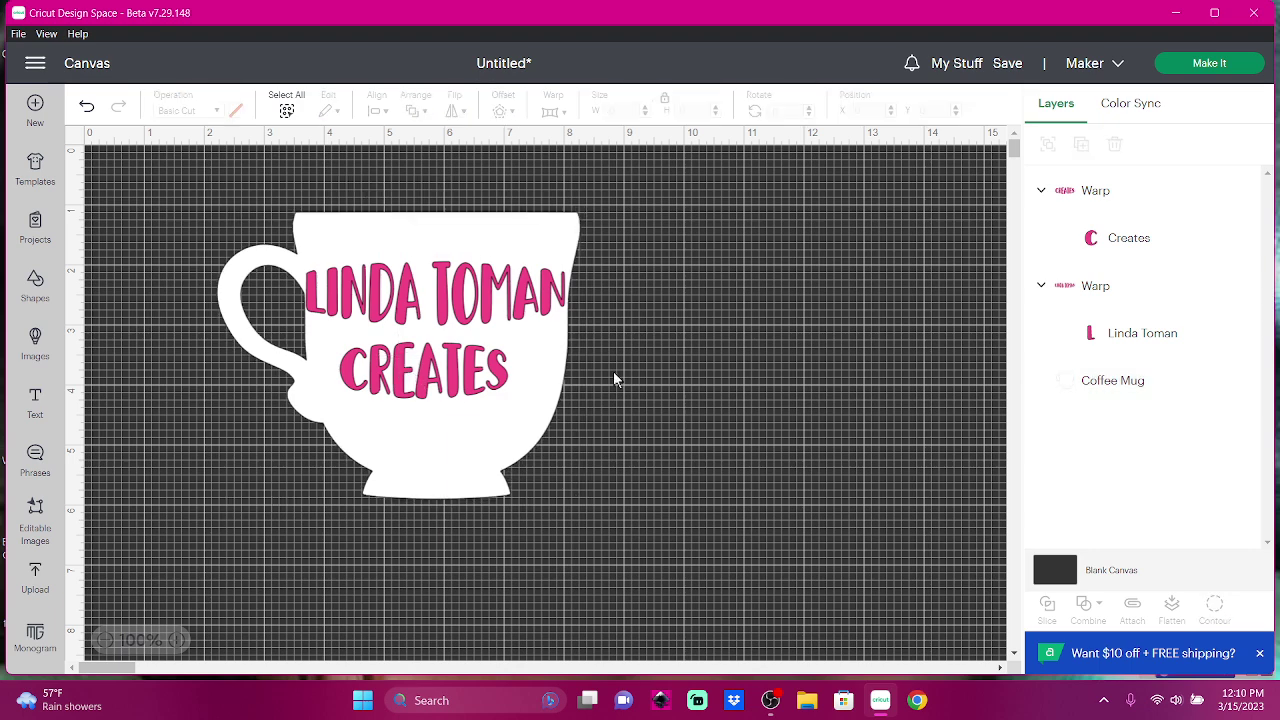
Drag CREATES off the mug and delete it.
{"action": "mouse_move", "coordinate": [500, 396]}
{"action": "left_mouse_down"}
{"action": "mouse_move", "coordinate": [492, 413]}
{"action": "mouse_move", "coordinate": [537, 424]}
{"action": "mouse_move", "coordinate": [455, 416]}
{"action": "left_mouse_up"}
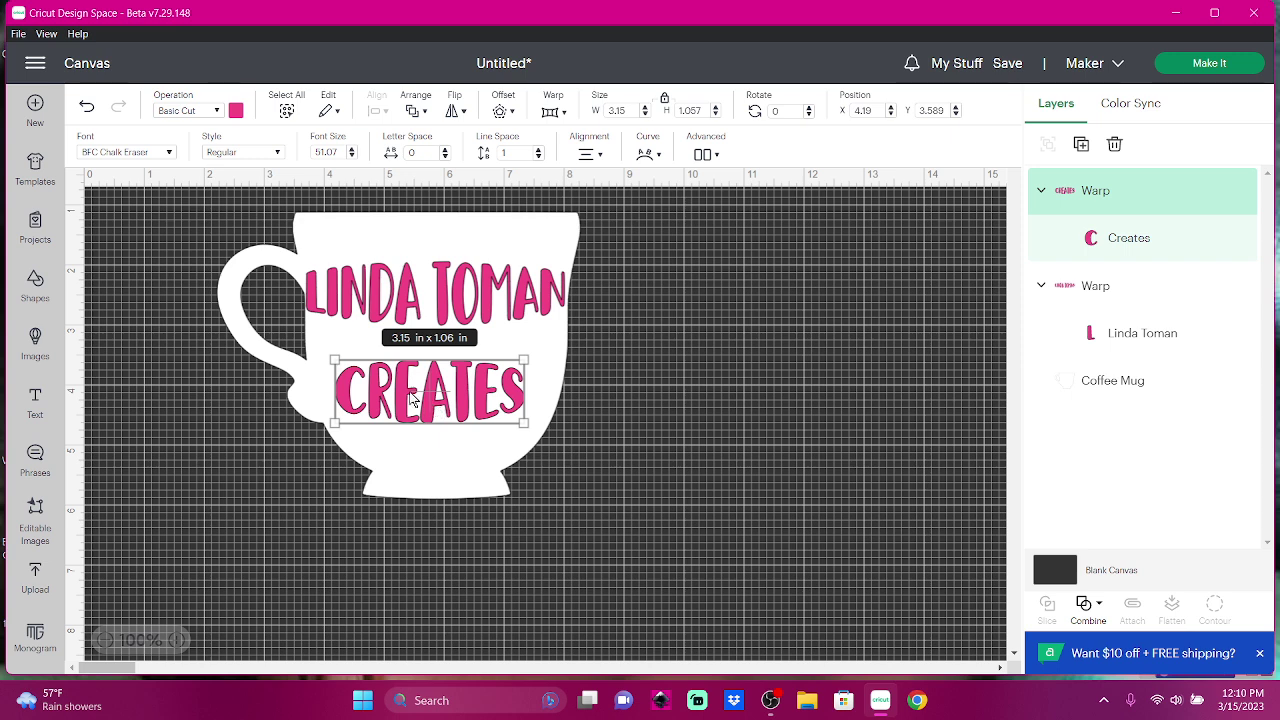
{"action": "left_click_drag", "start_coordinate": [438, 410], "coordinate": [685, 383]}
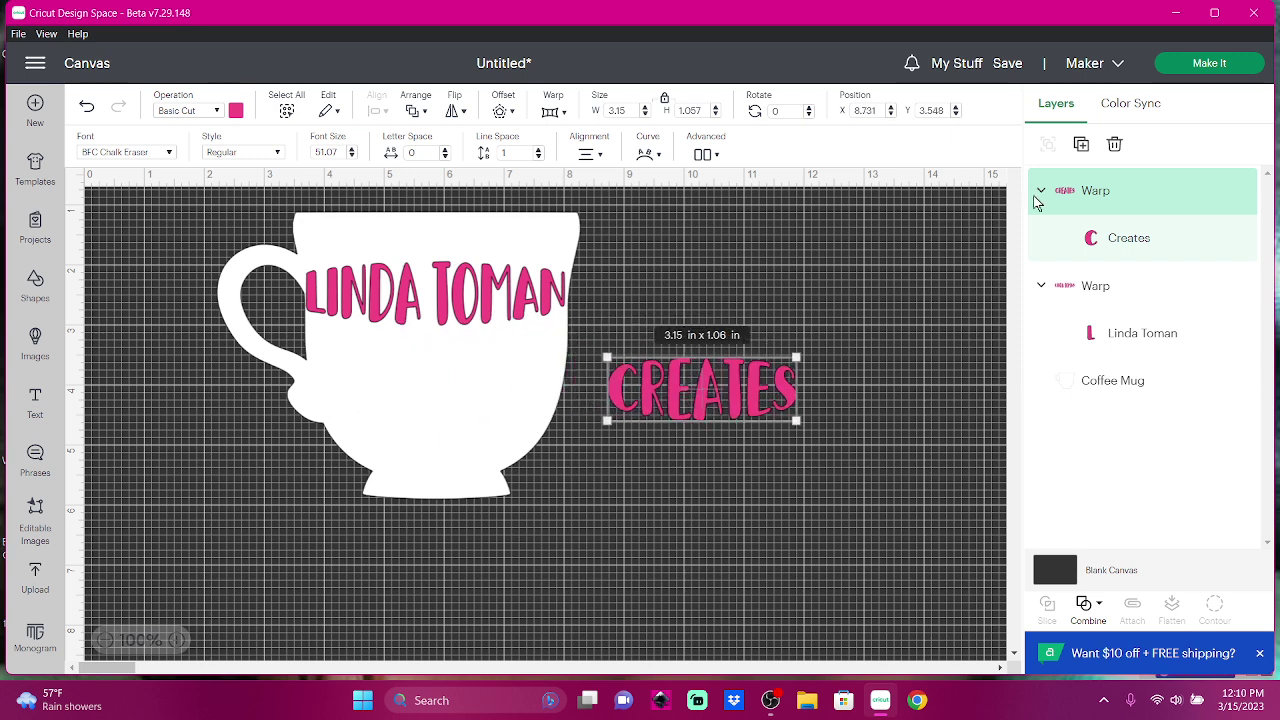
{"action": "left_click", "coordinate": [1114, 144]}
{"action": "left_click", "coordinate": [450, 315]}
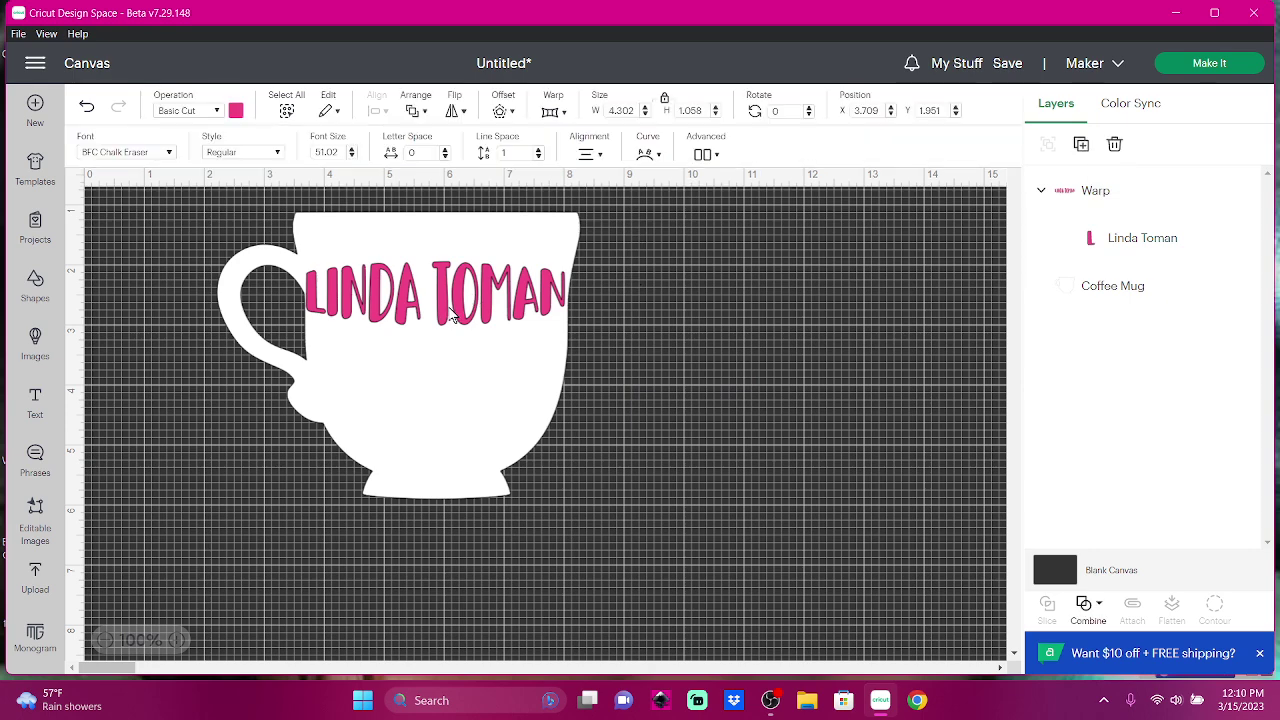
Delete the upper pink line and add two-line 'Coffee' / 'FIRST' text centred on the mug.
{"action": "left_click", "coordinate": [1114, 144]}
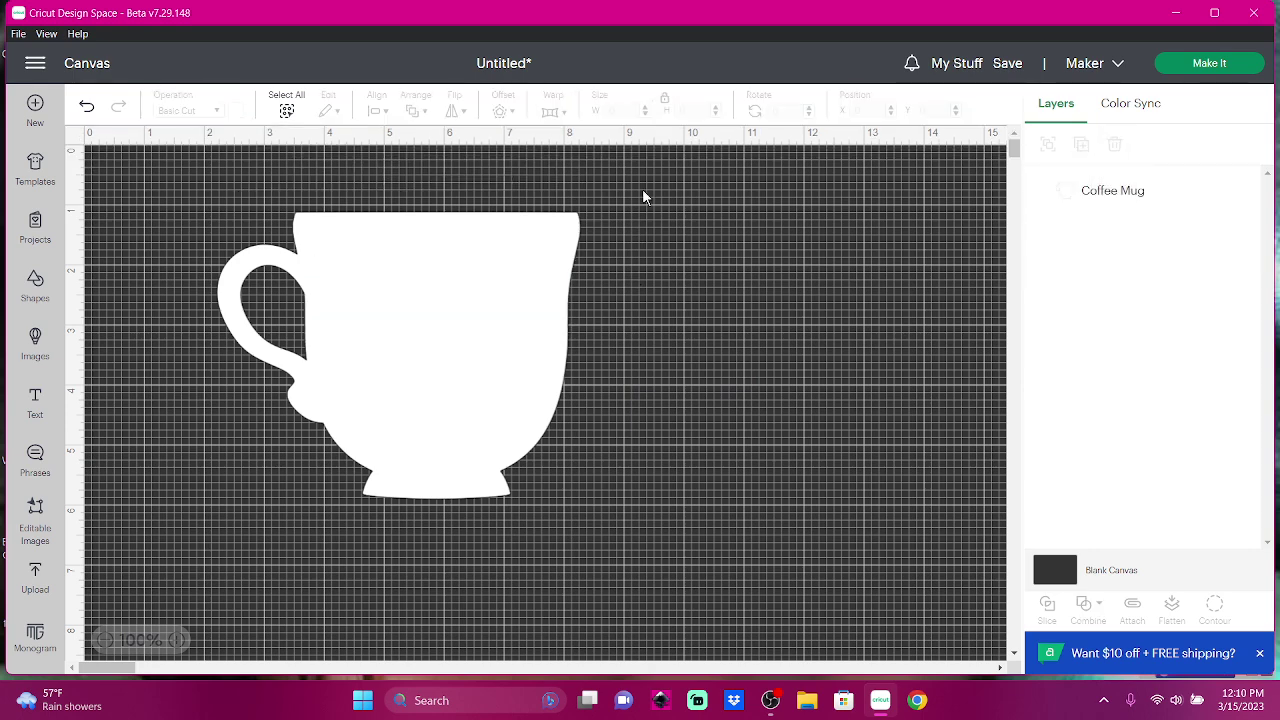
{"action": "left_click", "coordinate": [38, 404]}
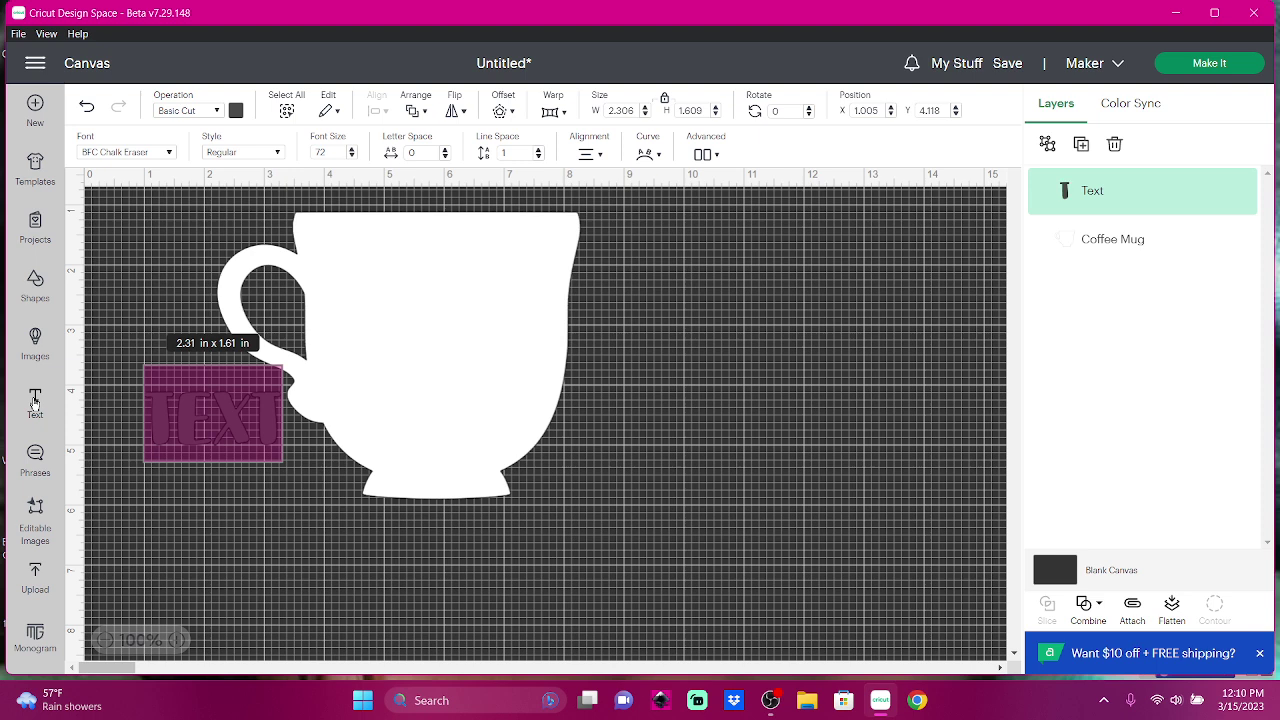
{"action": "type", "text": "Coff"}
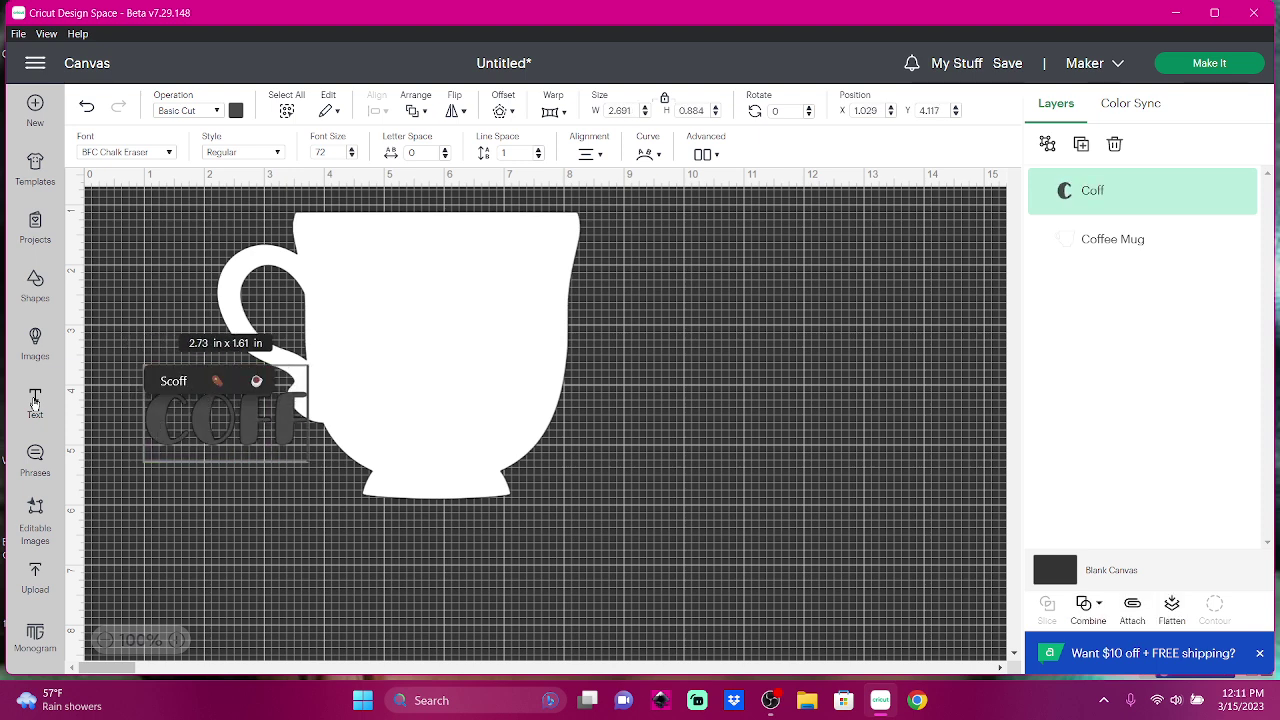
{"action": "type", "text": "ee"}
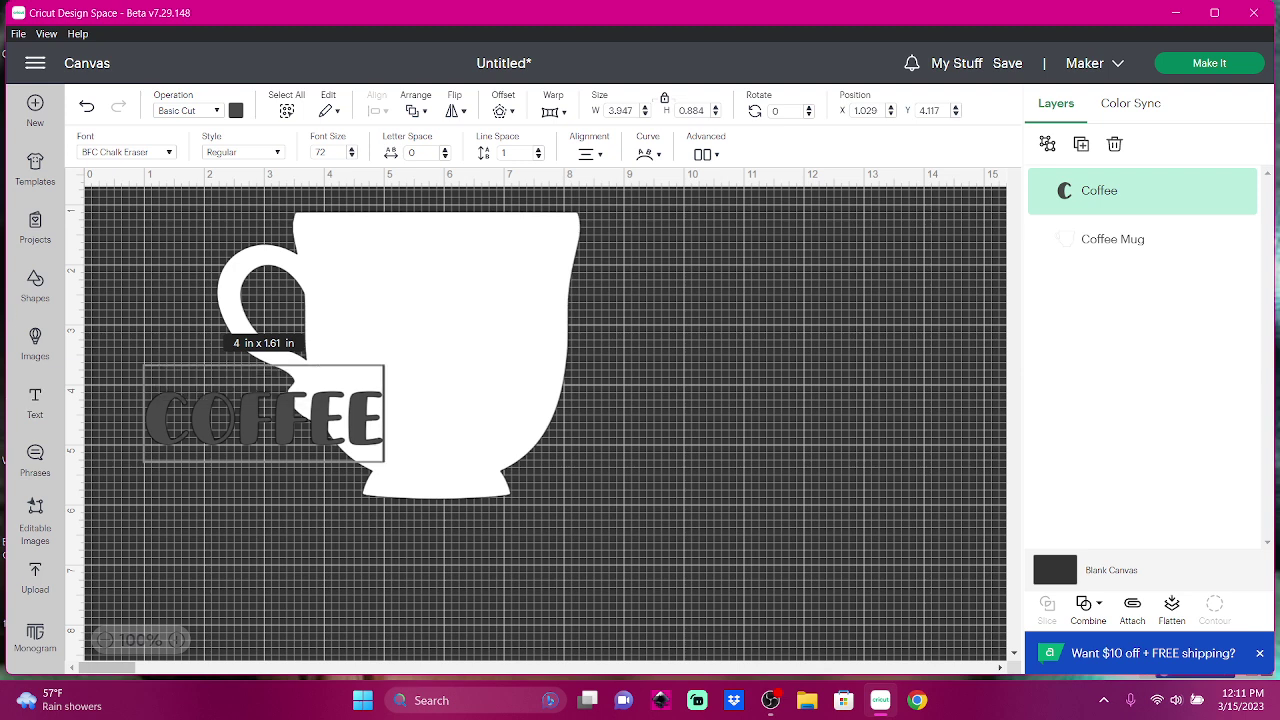
{"action": "key", "text": "Return"}
{"action": "type", "text": "FIRST"}
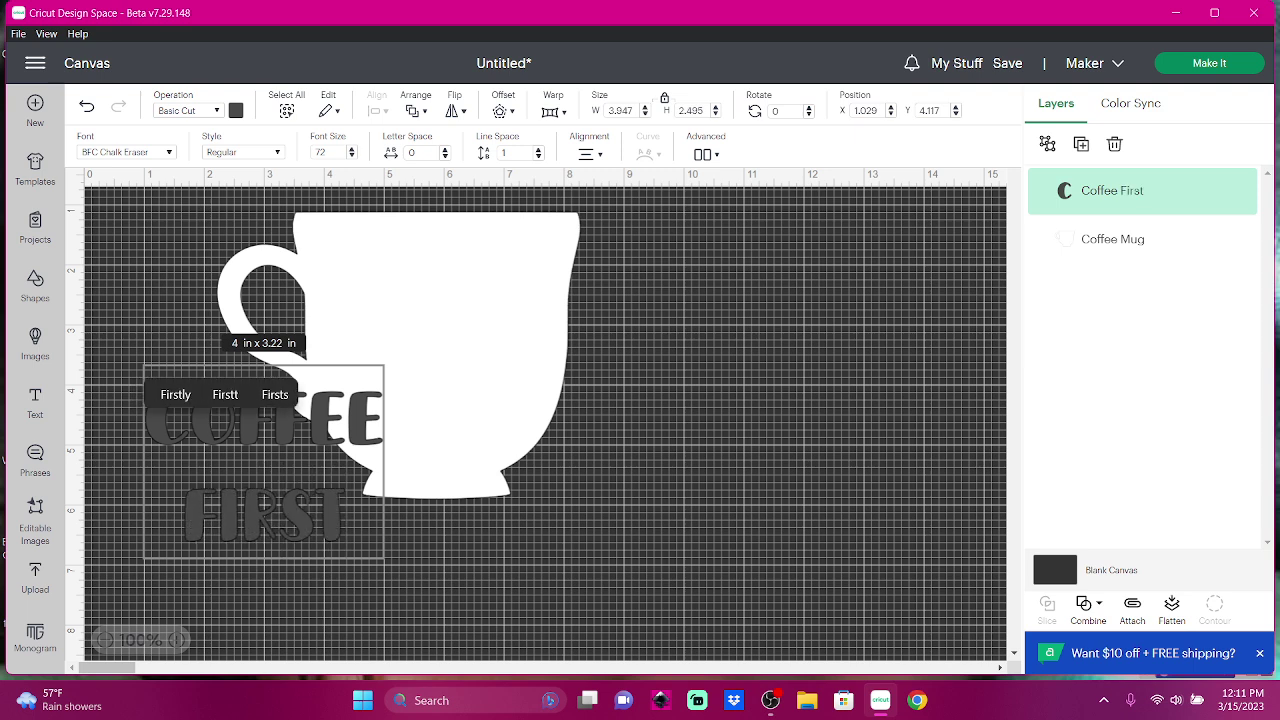
{"action": "key", "text": "Escape"}
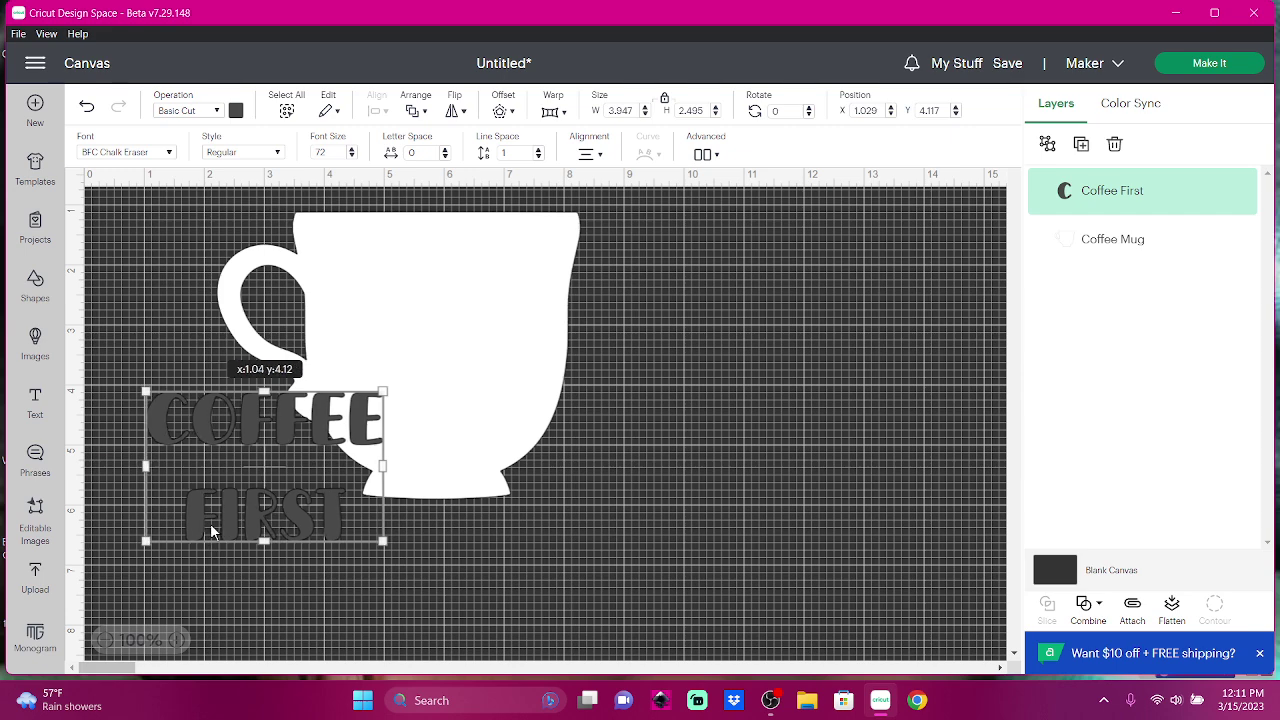
{"action": "left_click_drag", "start_coordinate": [209, 541], "coordinate": [379, 398]}
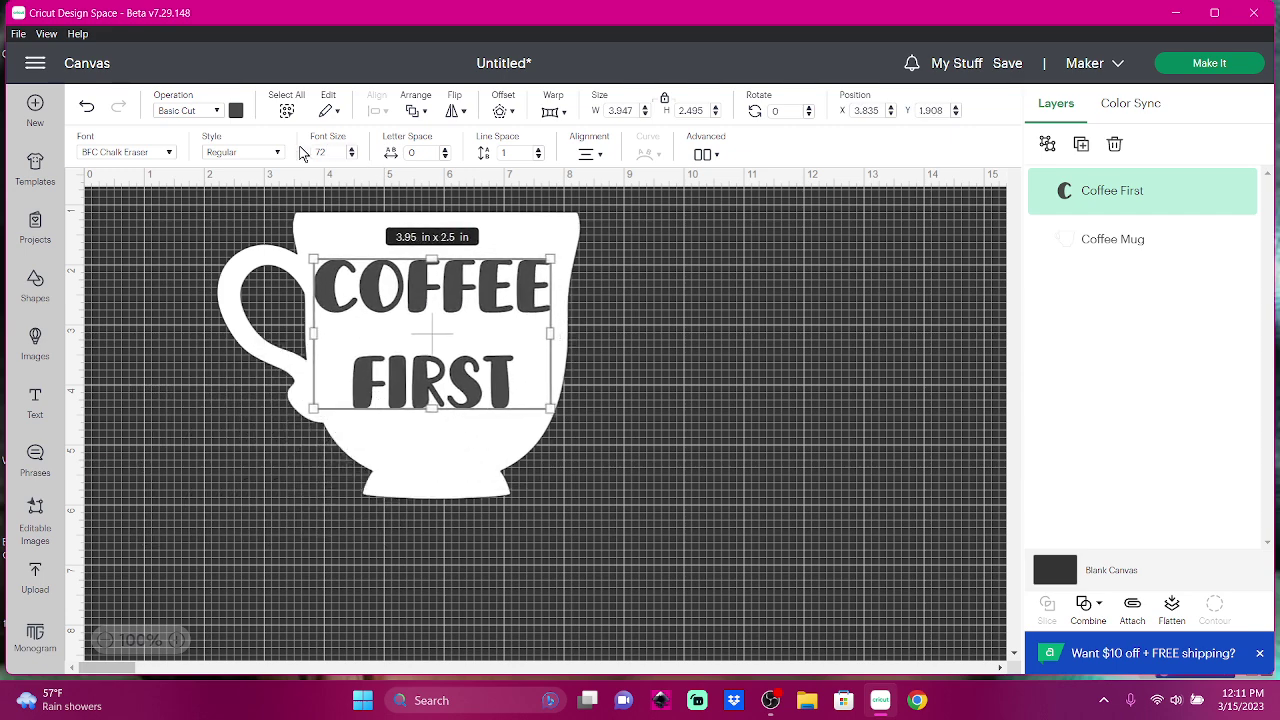
Switch COFFEE FIRST to the BFC Lovers Hearts font and nudge it right on the mug.
{"action": "left_click", "coordinate": [170, 155]}
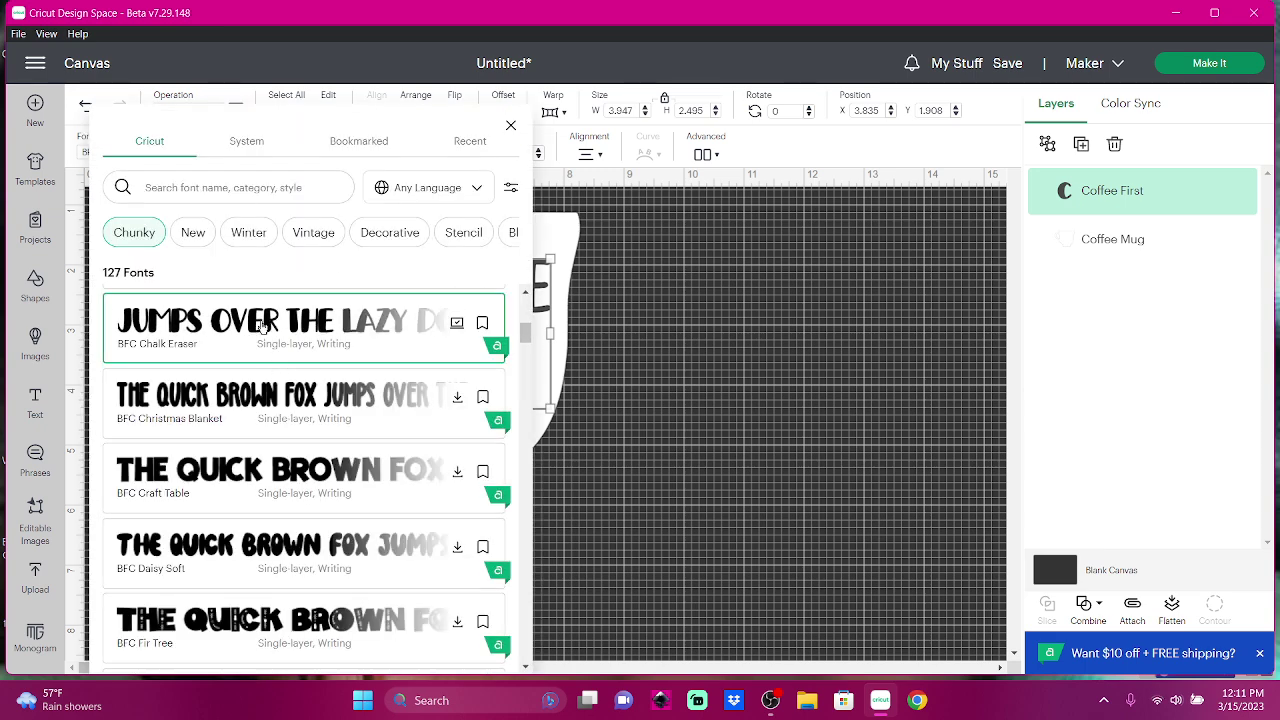
{"action": "scroll", "coordinate": [262, 328], "scroll_direction": "down", "scroll_amount": 2}
{"action": "scroll", "coordinate": [262, 328], "scroll_direction": "down", "scroll_amount": 2}
{"action": "scroll", "coordinate": [262, 328], "scroll_direction": "down", "scroll_amount": 3}
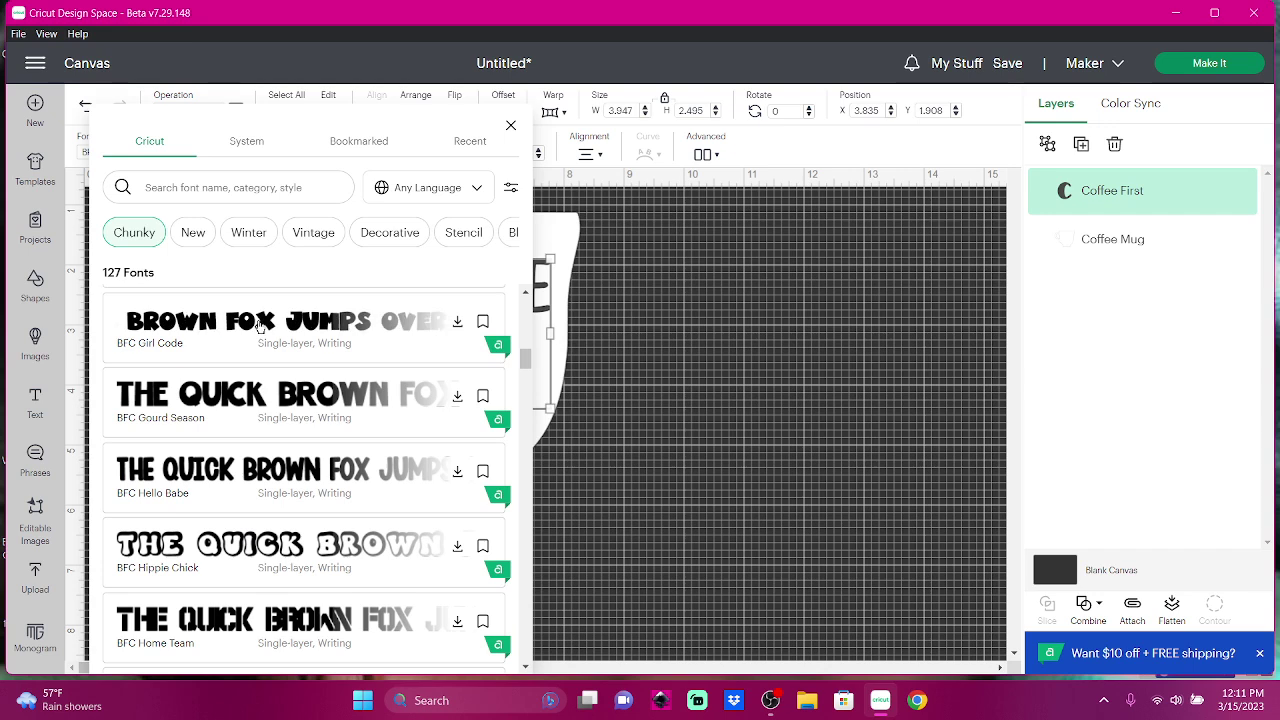
{"action": "scroll", "coordinate": [259, 326], "scroll_direction": "down", "scroll_amount": 3}
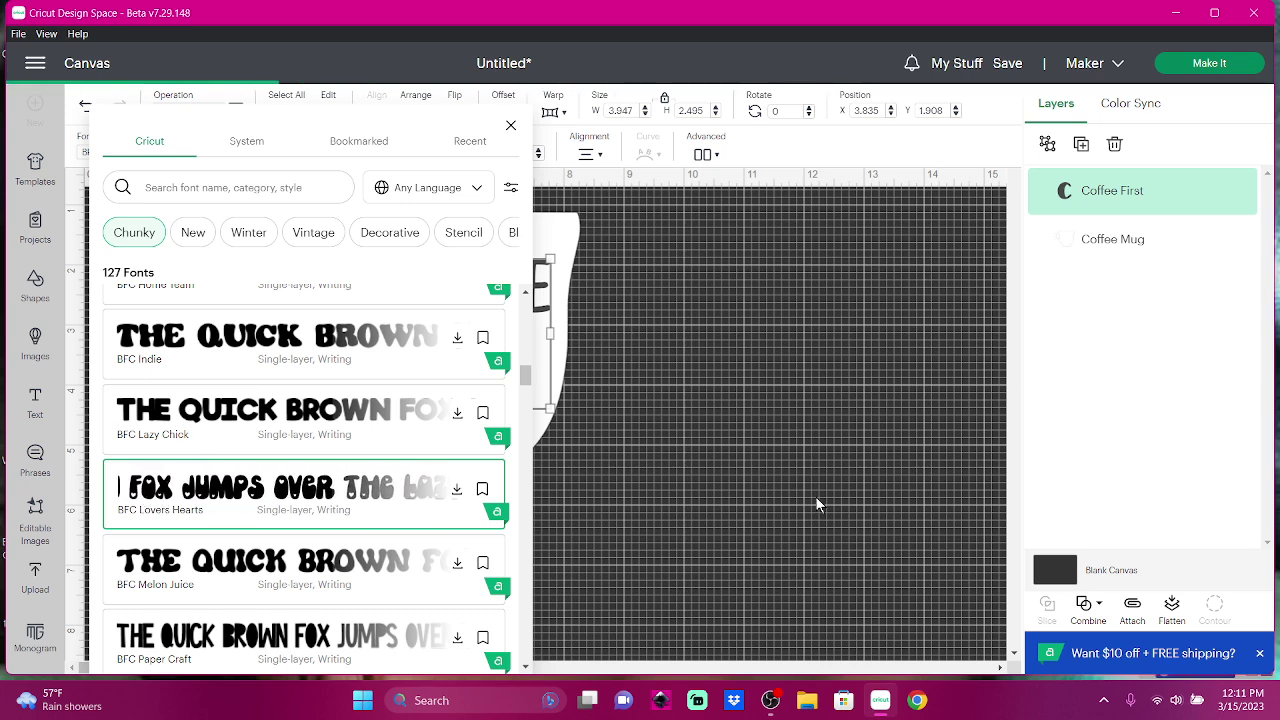
{"action": "left_click", "coordinate": [775, 516]}
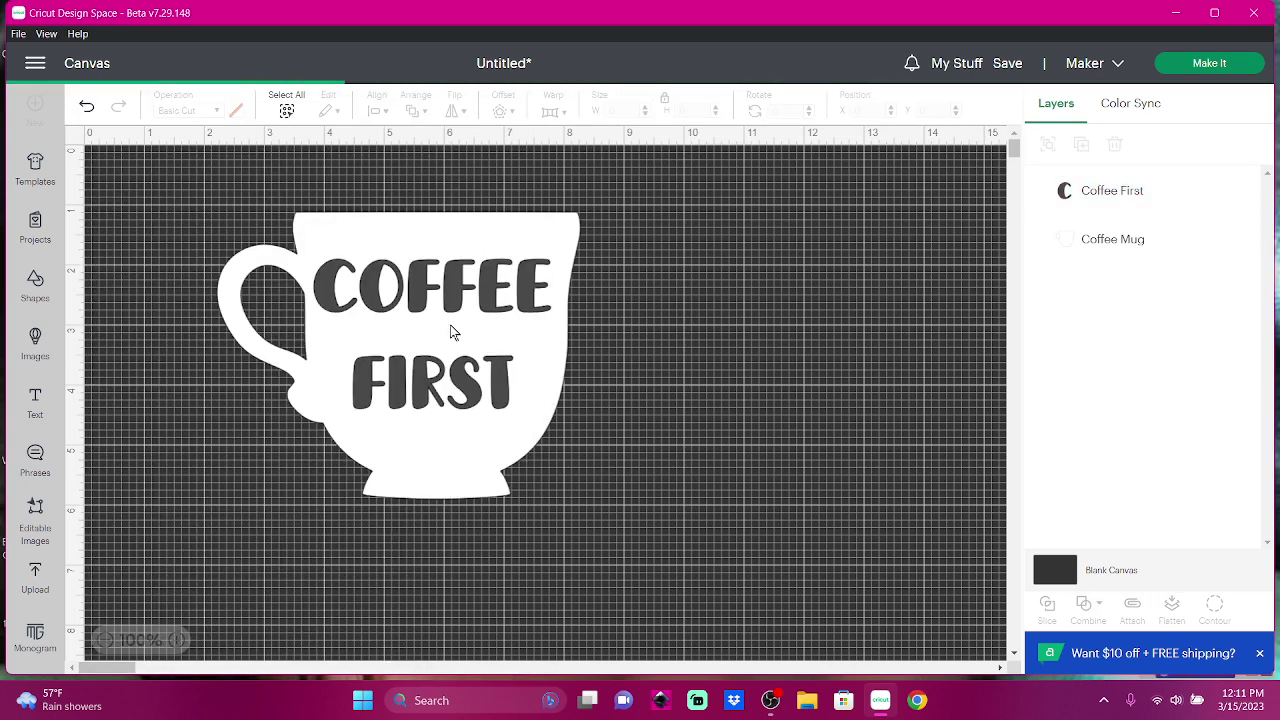
{"action": "left_click", "coordinate": [395, 370]}
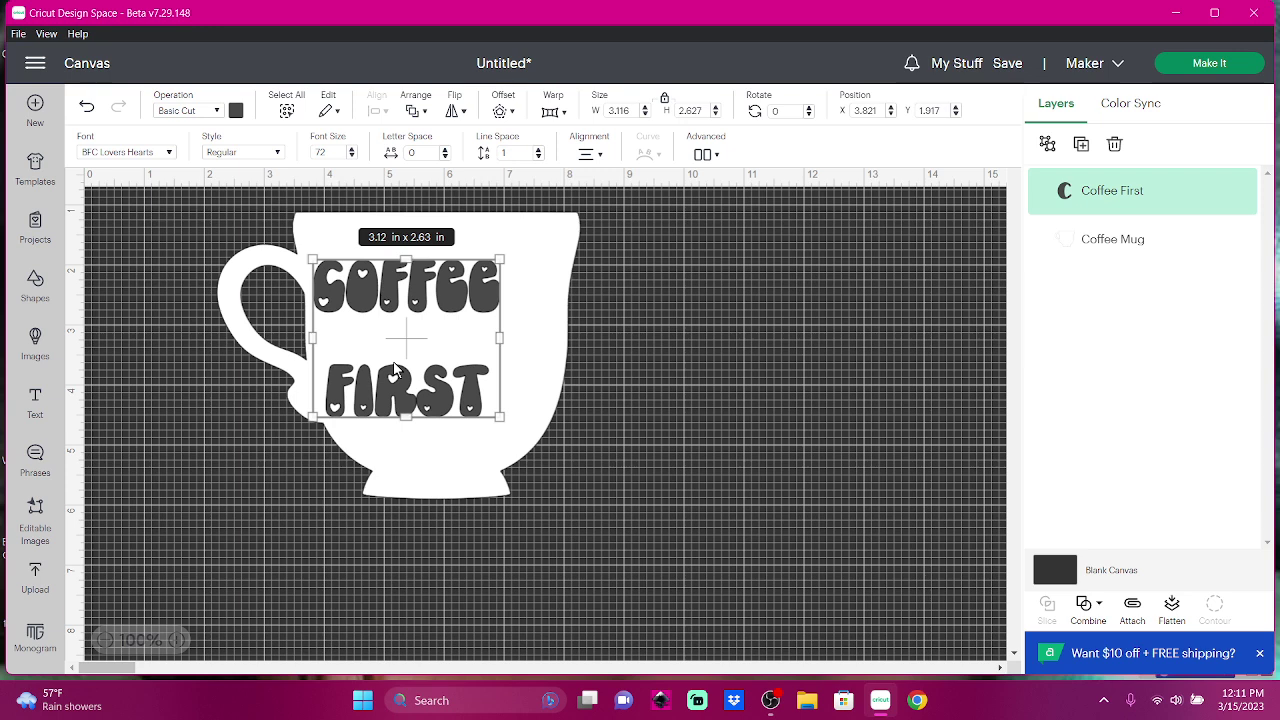
{"action": "left_click_drag", "start_coordinate": [397, 405], "coordinate": [429, 410]}
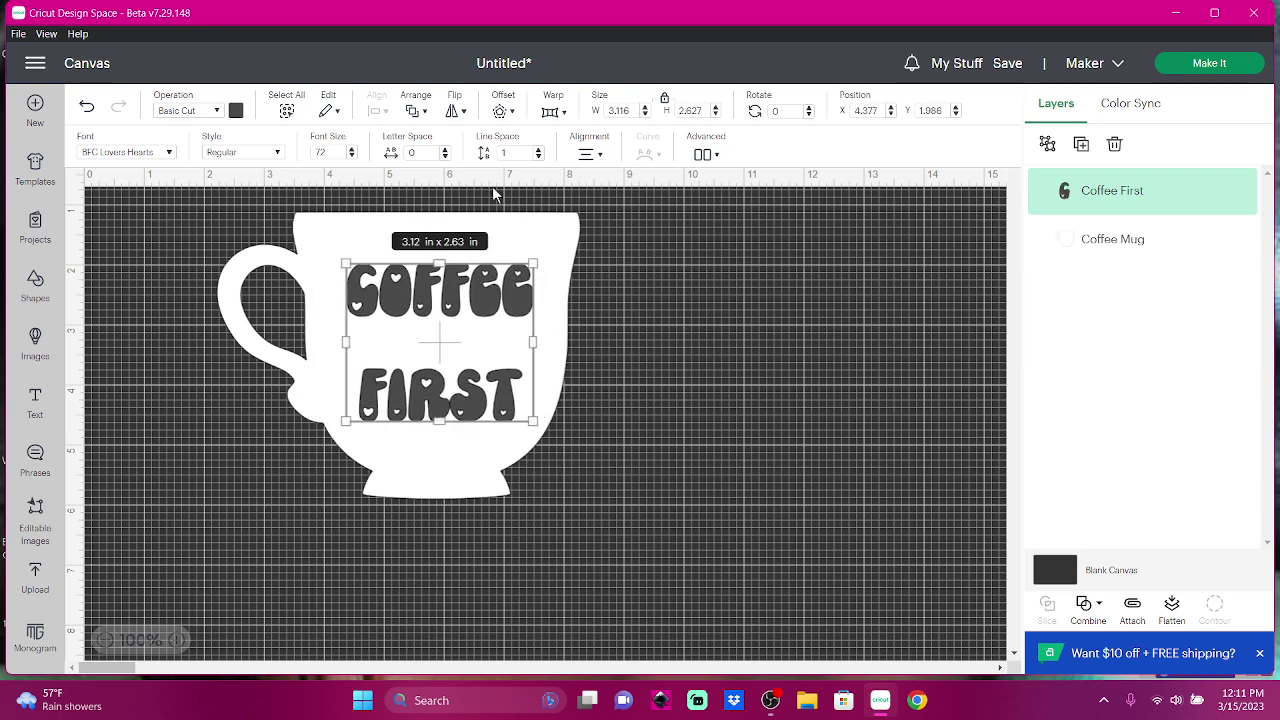
Warp COFFEE FIRST into a flared fan shape and shrink it slightly.
{"action": "left_click", "coordinate": [550, 118]}
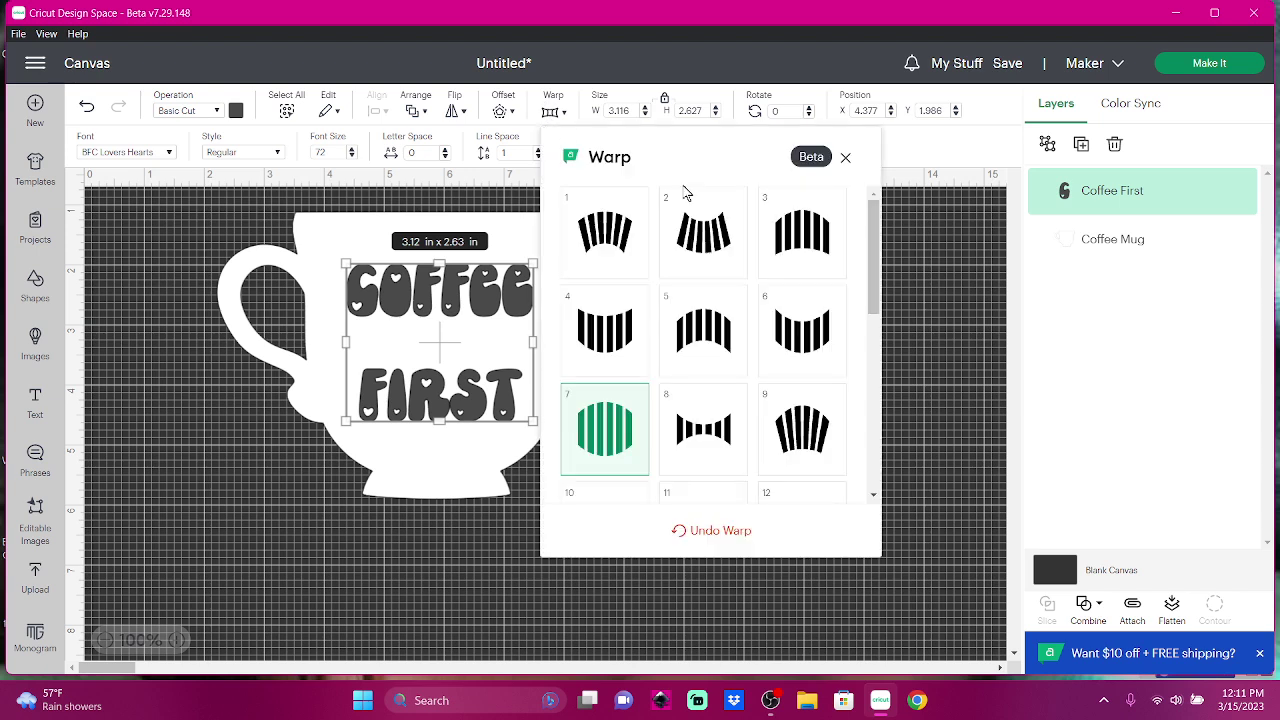
{"action": "left_click", "coordinate": [688, 438]}
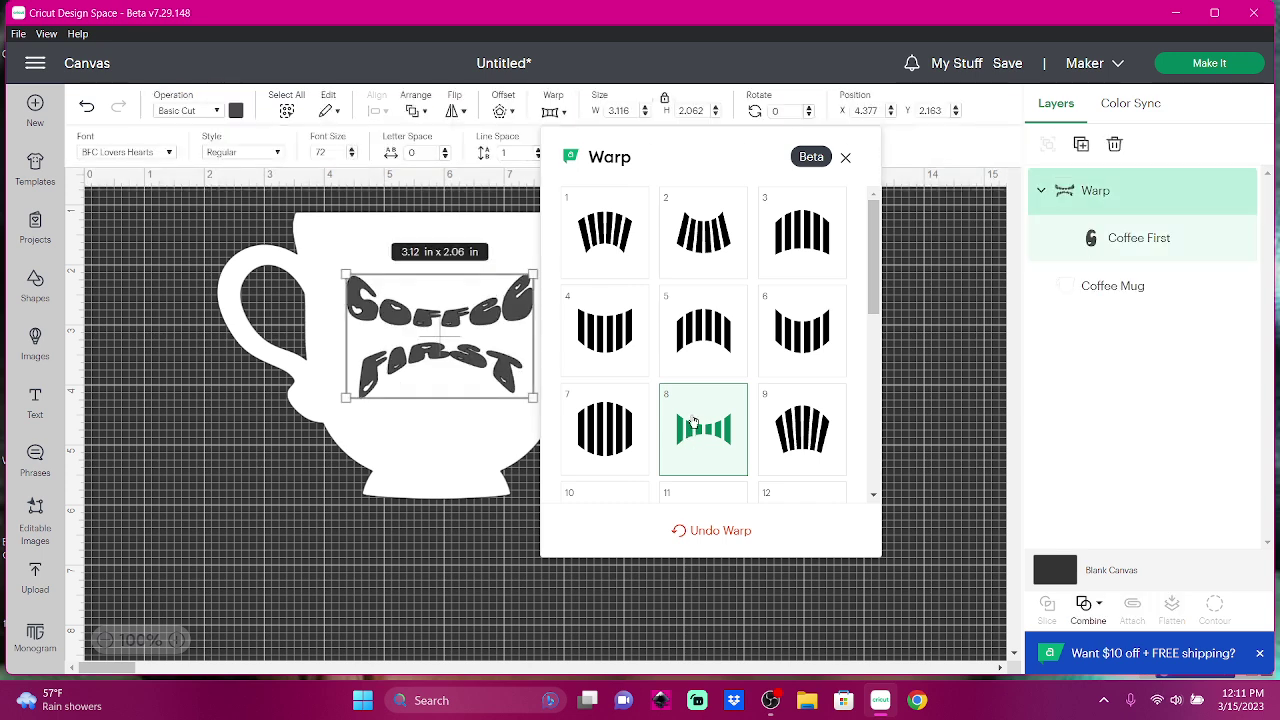
{"action": "scroll", "coordinate": [693, 423], "scroll_direction": "down", "scroll_amount": 2}
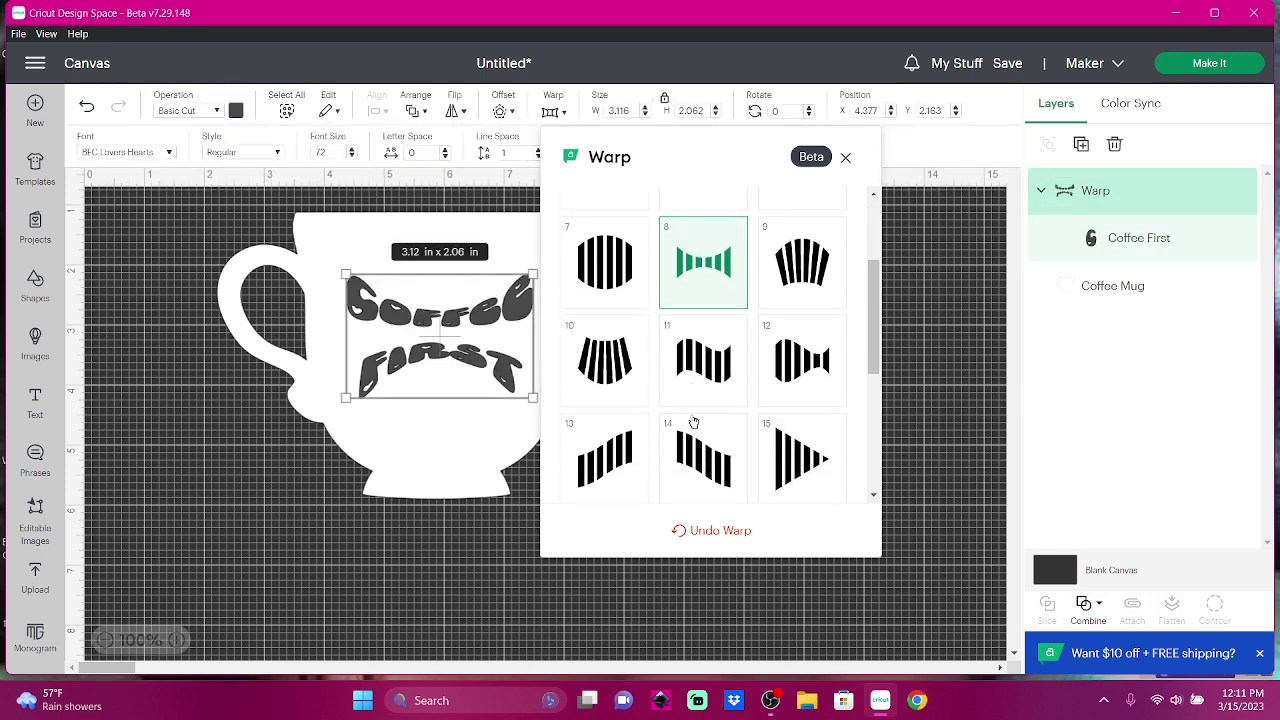
{"action": "scroll", "coordinate": [697, 418], "scroll_direction": "down", "scroll_amount": 2}
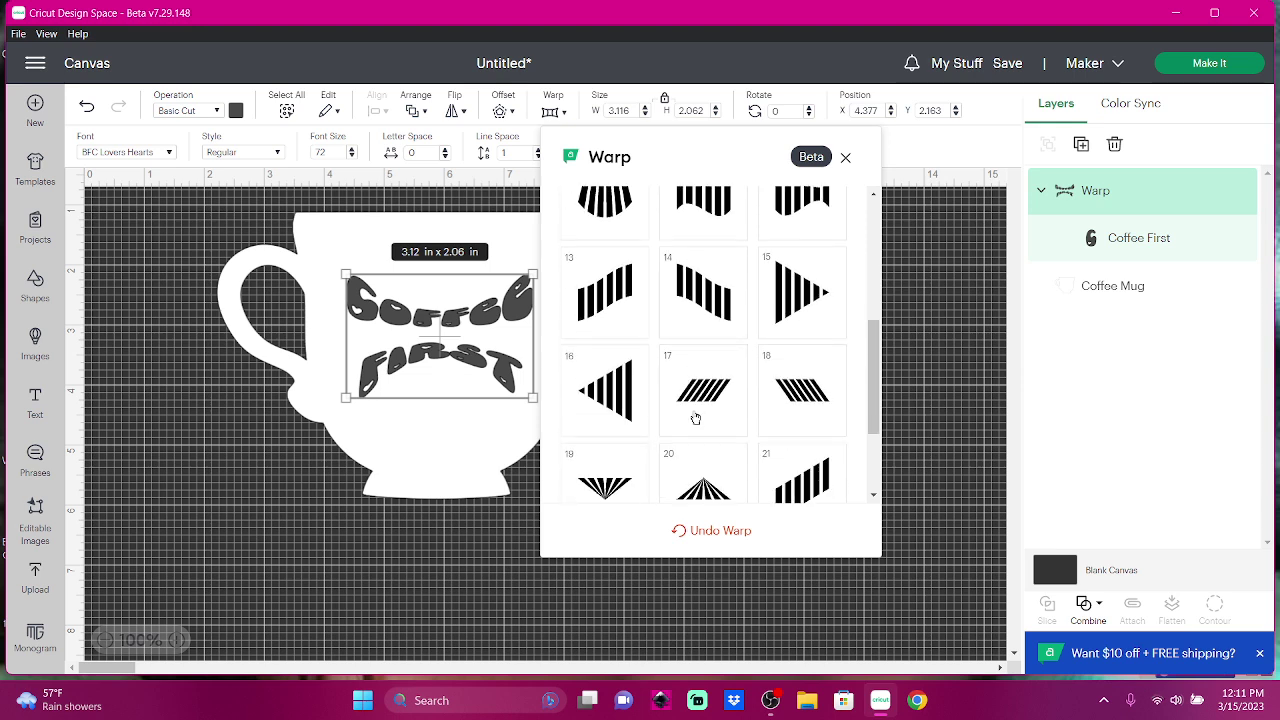
{"action": "scroll", "coordinate": [692, 405], "scroll_direction": "up", "scroll_amount": 1}
{"action": "left_click", "coordinate": [610, 276]}
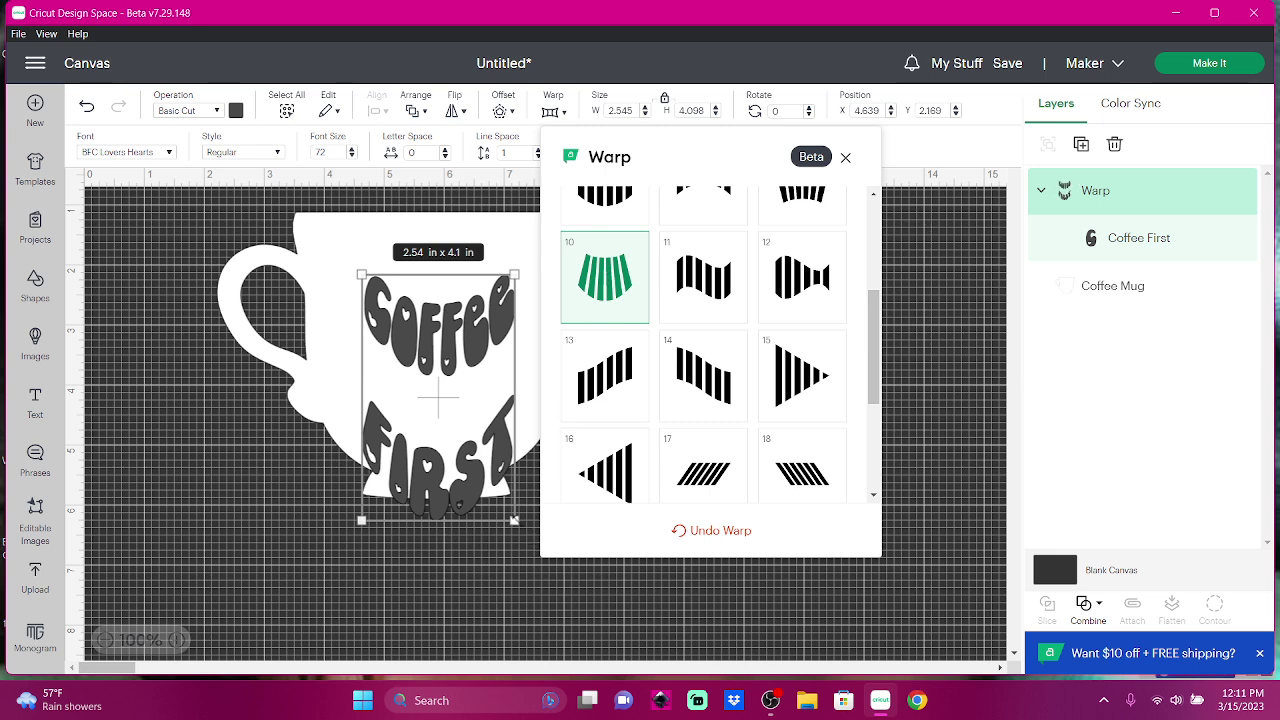
{"action": "left_click_drag", "start_coordinate": [513, 521], "coordinate": [500, 497]}
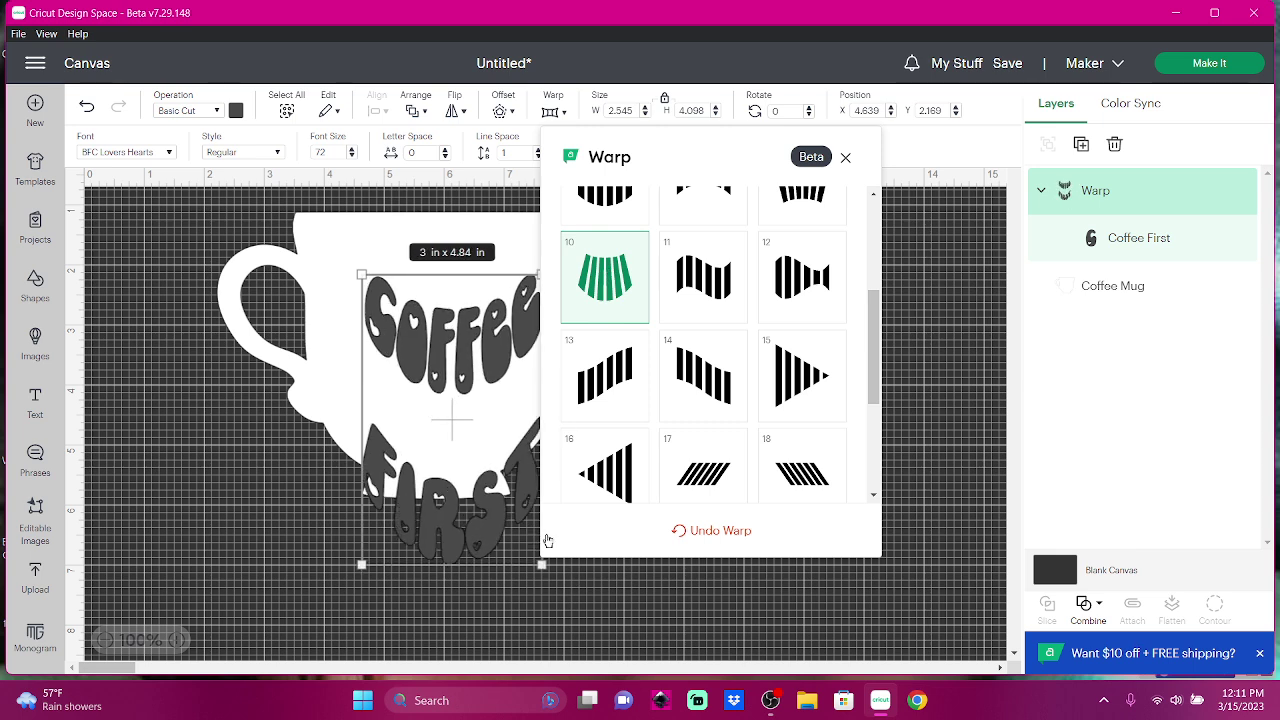
{"action": "left_click", "coordinate": [514, 120]}
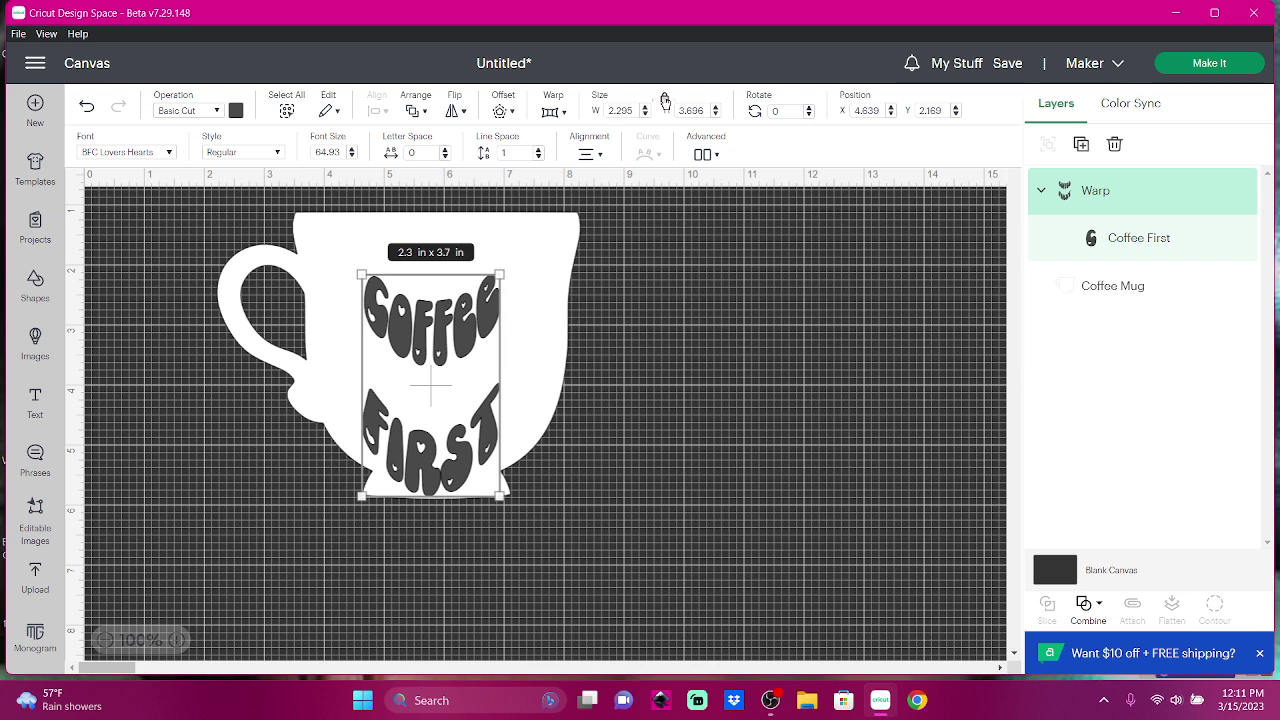
Unlock proportions and stretch the text to about 4.22 by 2.53 in across the mug's upper body.
{"action": "left_click", "coordinate": [665, 100]}
{"action": "left_click_drag", "start_coordinate": [499, 376], "coordinate": [574, 378]}
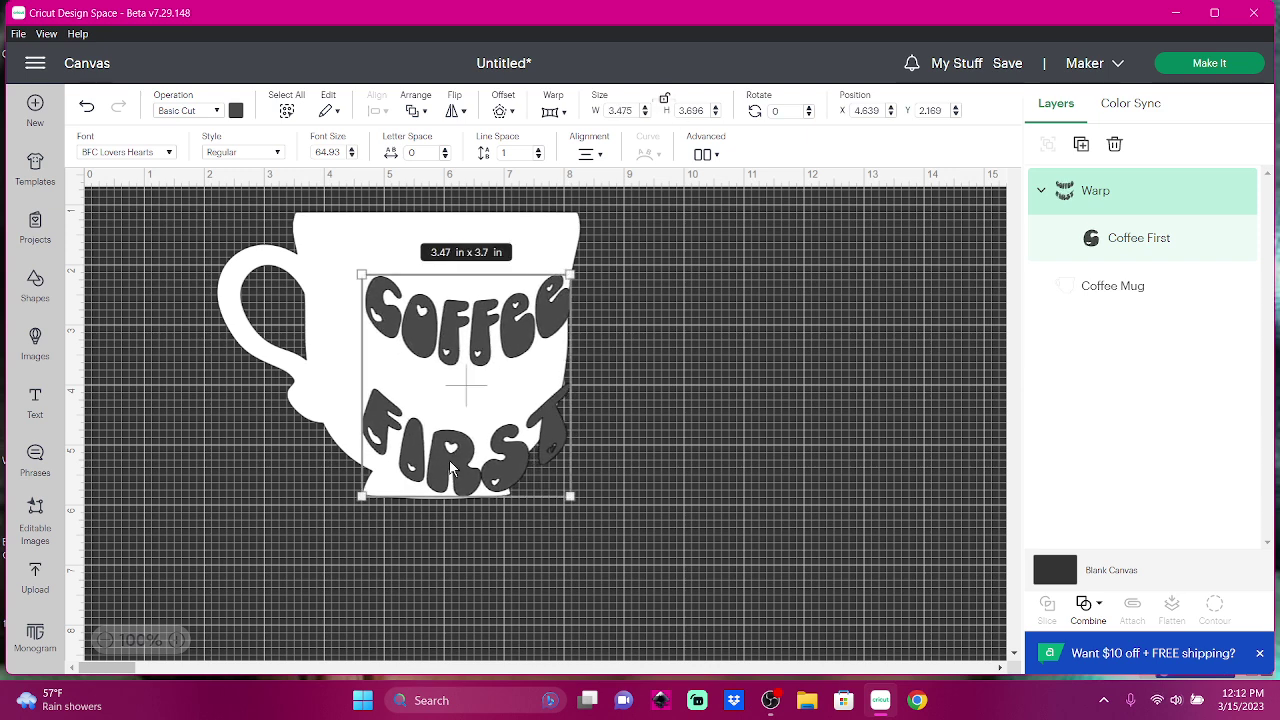
{"action": "left_click_drag", "start_coordinate": [478, 382], "coordinate": [444, 347]}
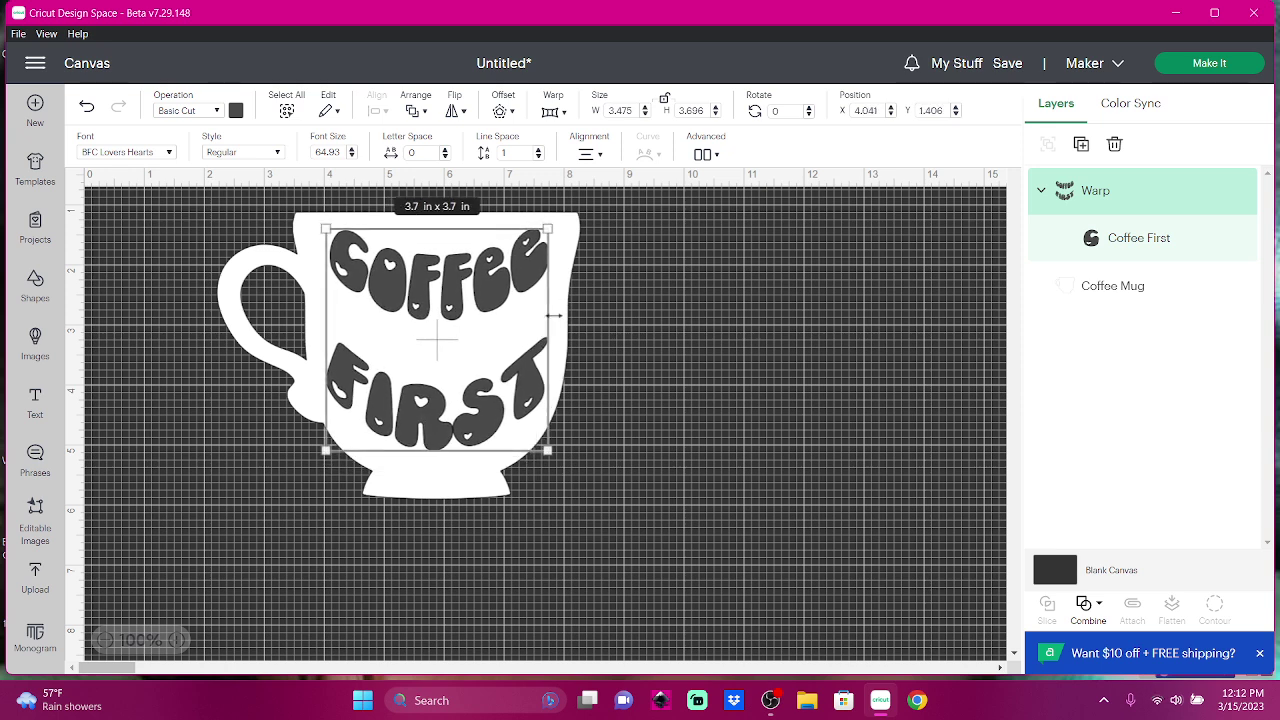
{"action": "left_click_drag", "start_coordinate": [536, 314], "coordinate": [569, 313]}
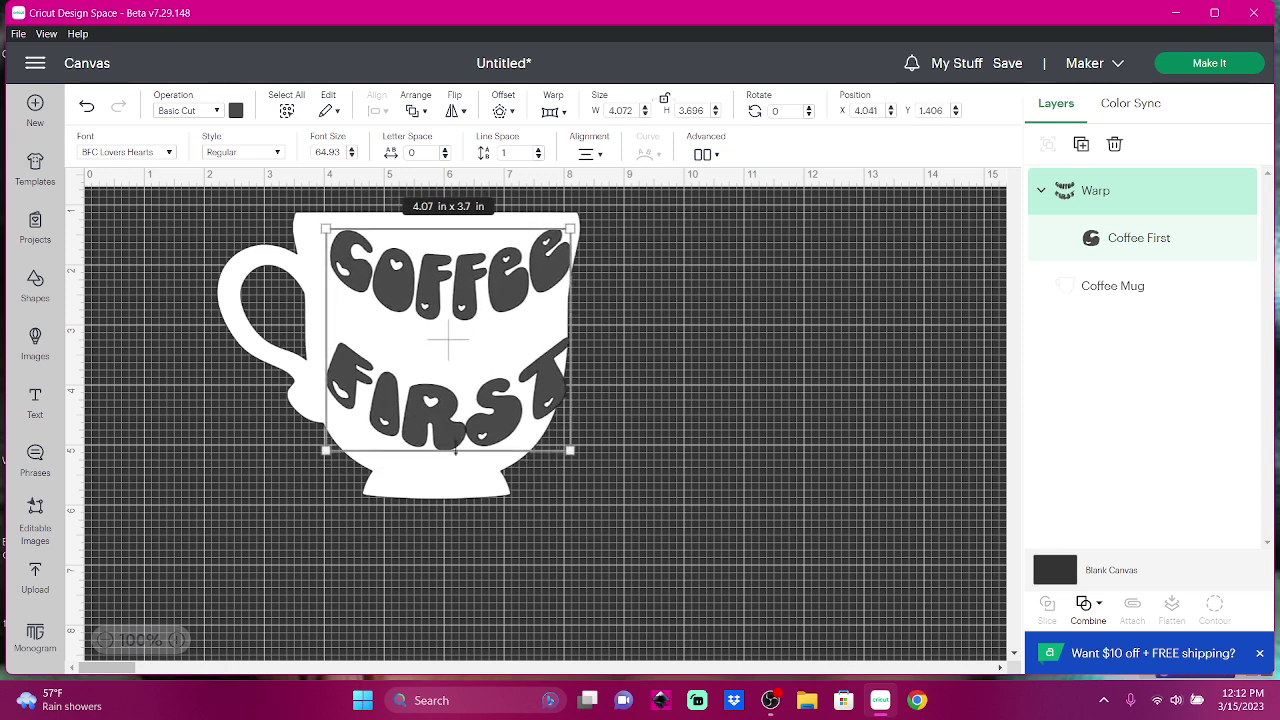
{"action": "left_click_drag", "start_coordinate": [458, 449], "coordinate": [454, 380]}
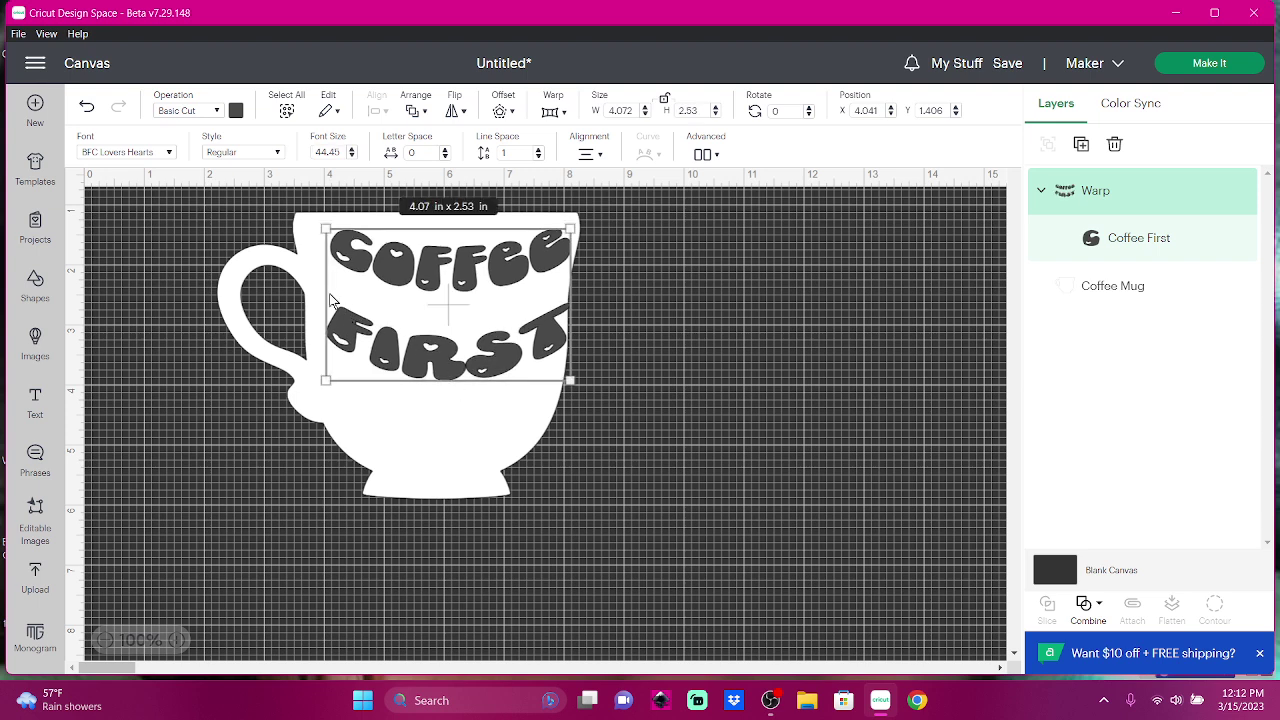
{"action": "left_click_drag", "start_coordinate": [323, 290], "coordinate": [300, 290]}
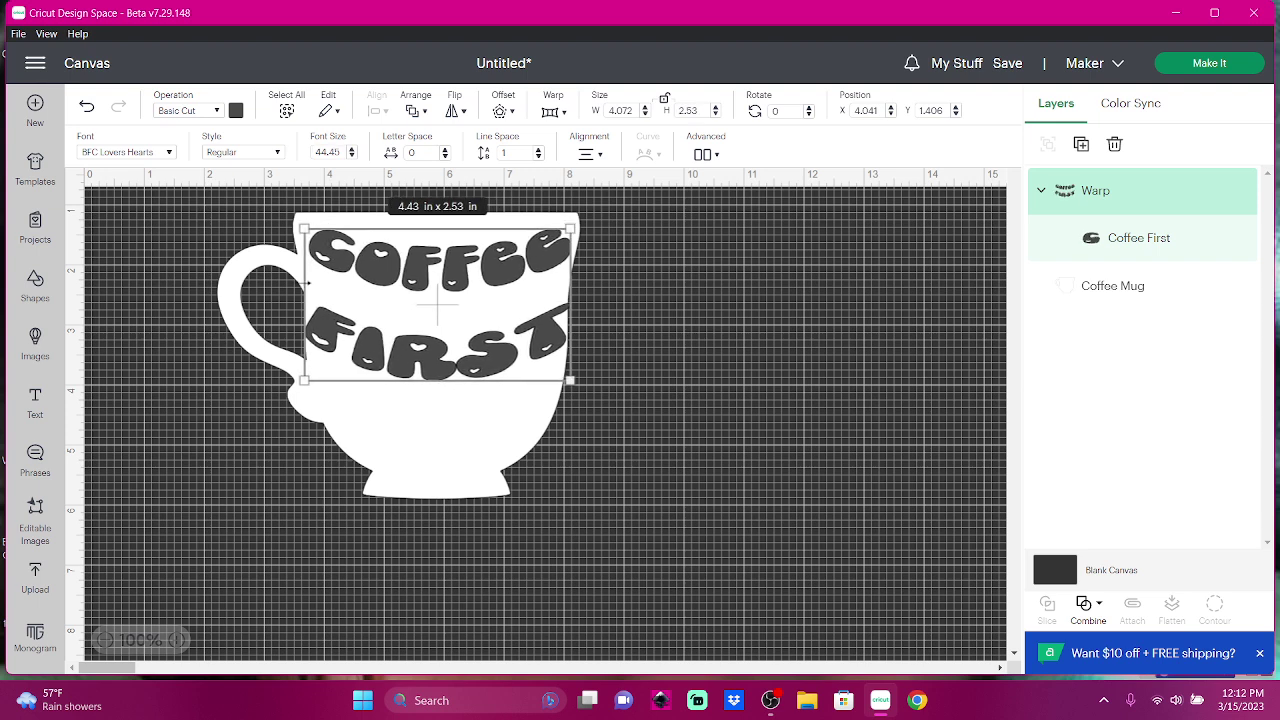
{"action": "left_click_drag", "start_coordinate": [474, 364], "coordinate": [462, 371]}
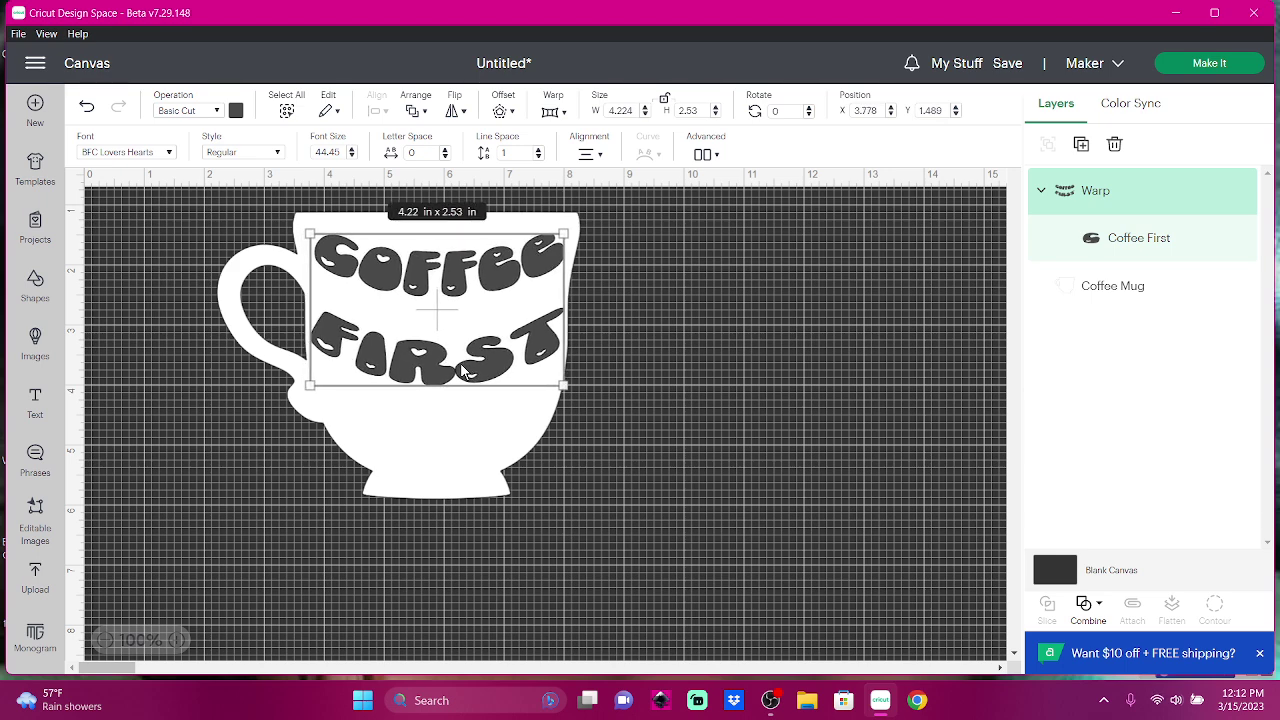
Re-warp COFFEE FIRST, trying a slanted wave and then a curved-bottom style.
{"action": "left_click", "coordinate": [557, 116]}
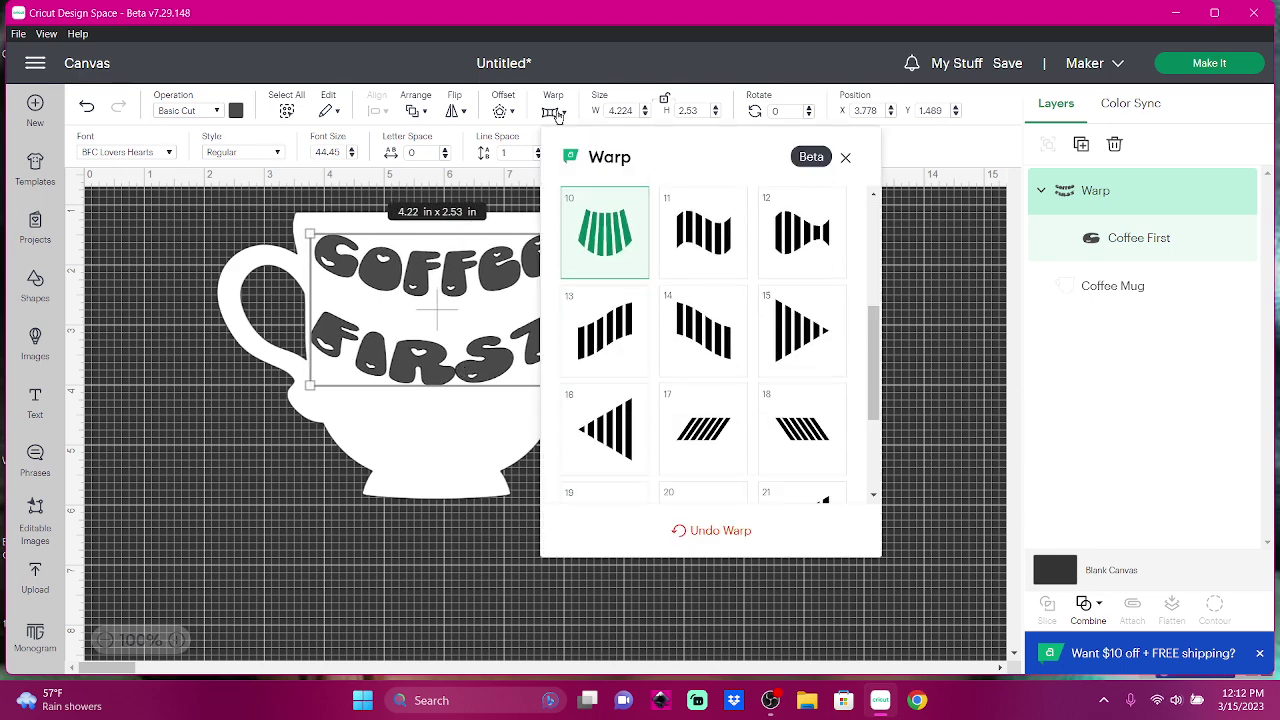
{"action": "left_click", "coordinate": [694, 355]}
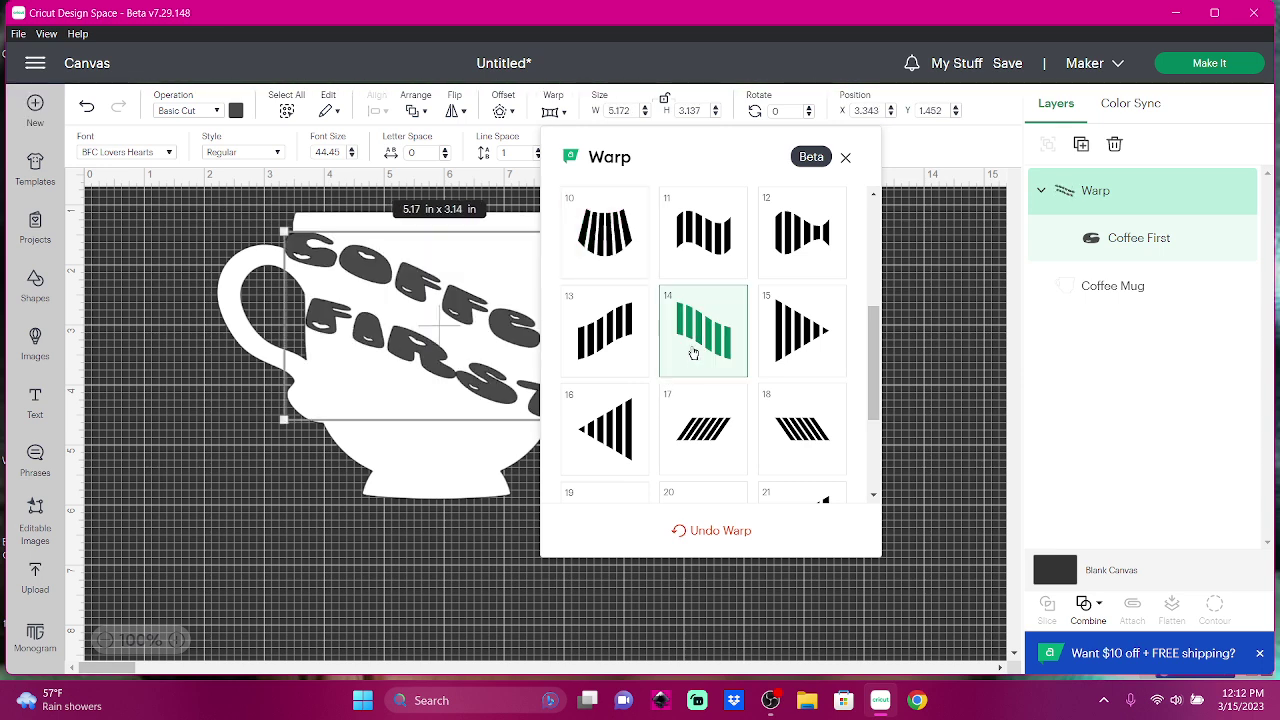
{"action": "scroll", "coordinate": [851, 357], "scroll_direction": "up", "scroll_amount": 3}
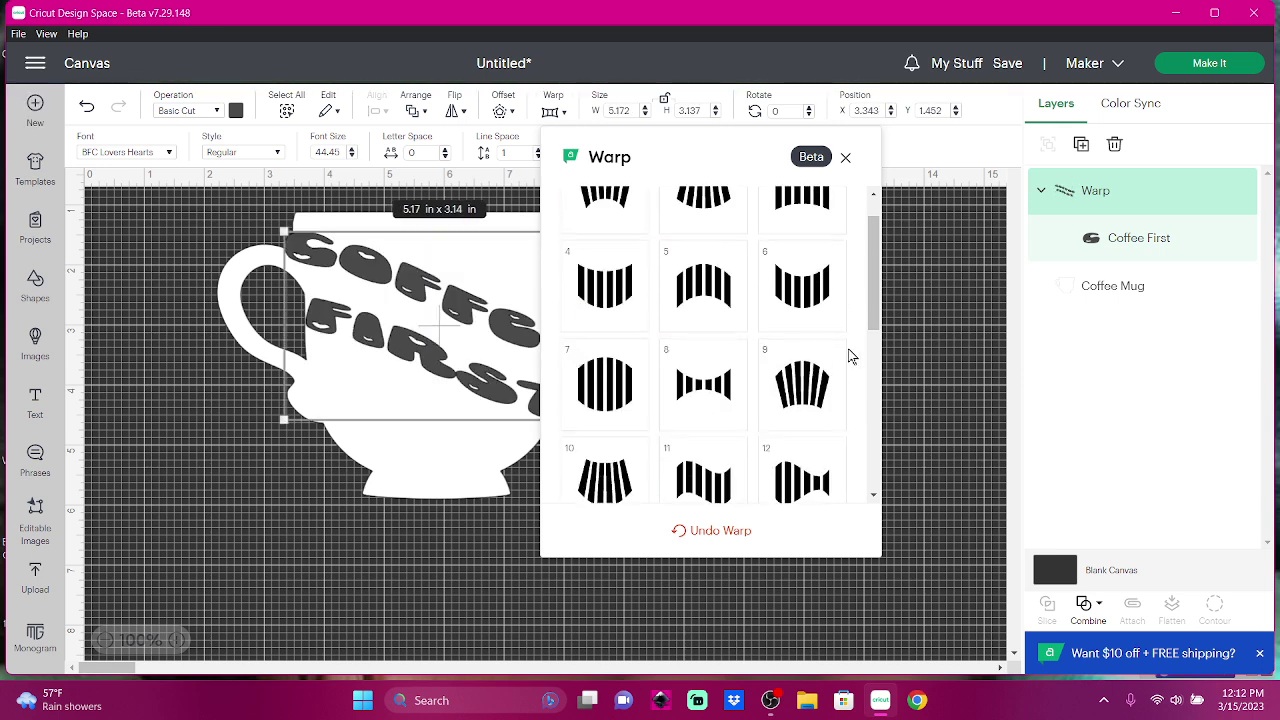
{"action": "scroll", "coordinate": [851, 357], "scroll_direction": "up", "scroll_amount": 1}
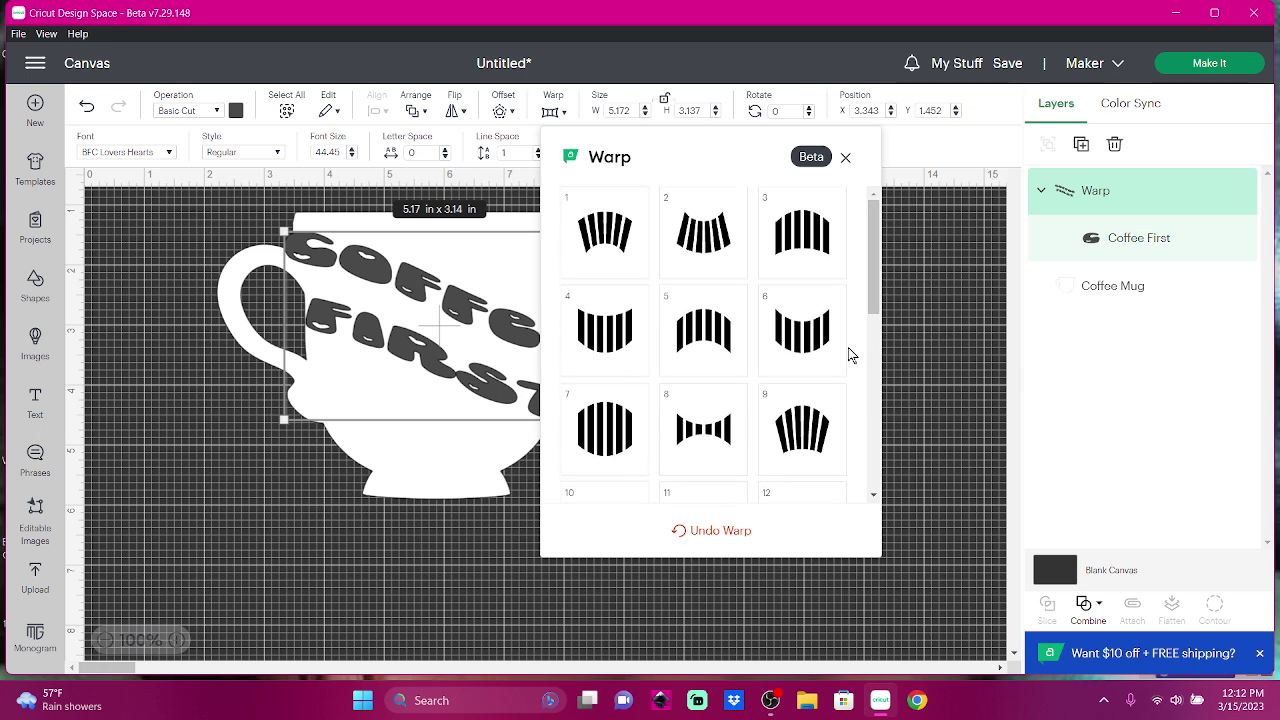
{"action": "left_click", "coordinate": [597, 315]}
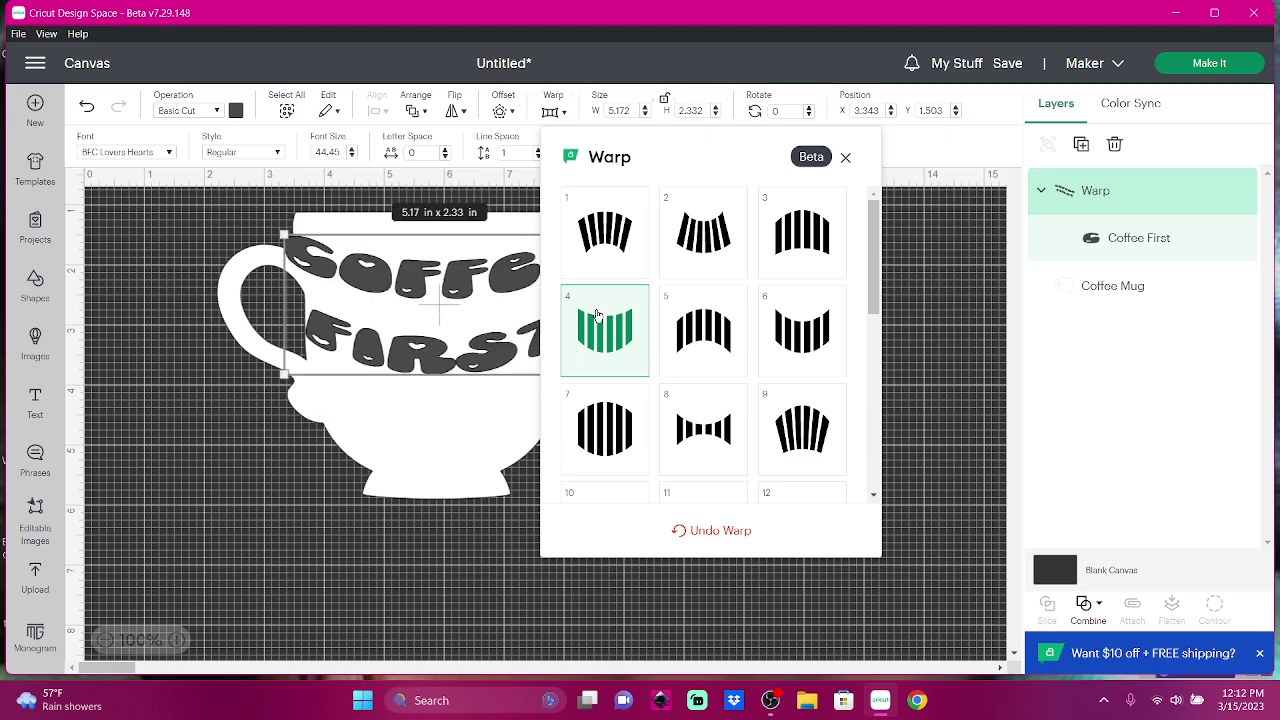
{"action": "left_click", "coordinate": [202, 536]}
Narrow the text from both sides, apply the upward arch warp, and lower it into the mug.
{"action": "left_click", "coordinate": [409, 353]}
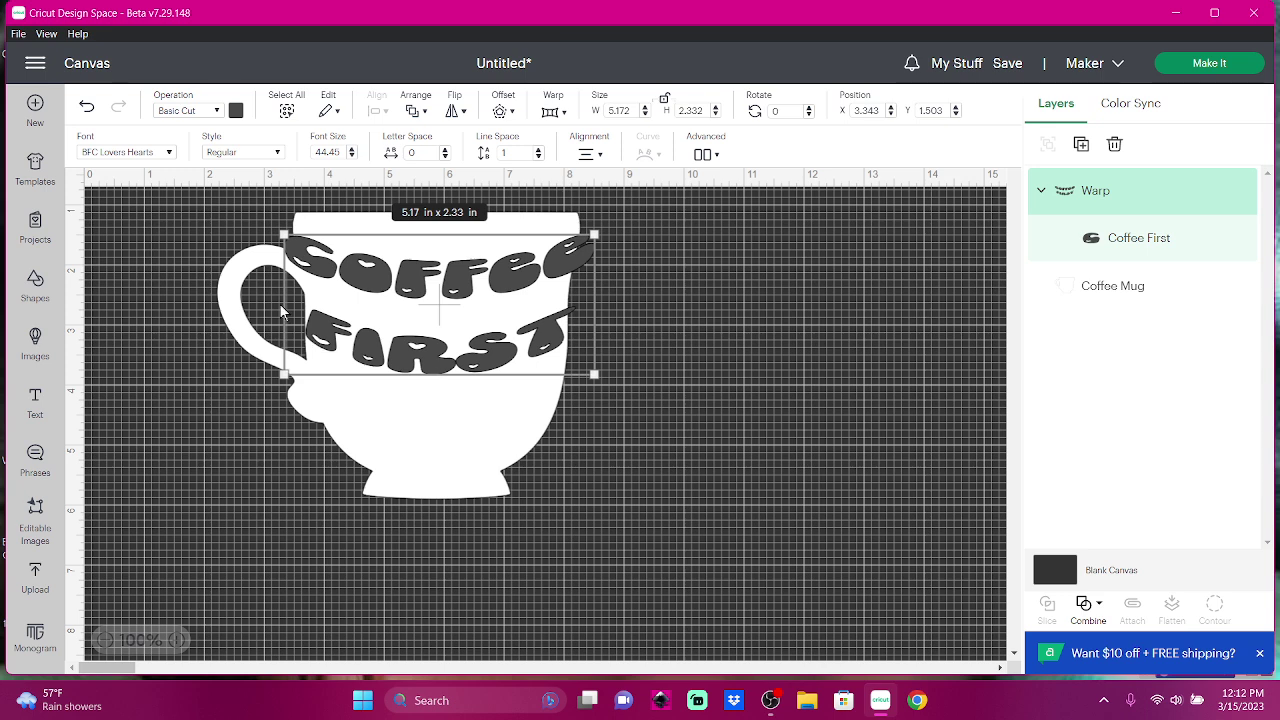
{"action": "left_click_drag", "start_coordinate": [281, 288], "coordinate": [304, 288]}
{"action": "left_click_drag", "start_coordinate": [577, 309], "coordinate": [550, 309]}
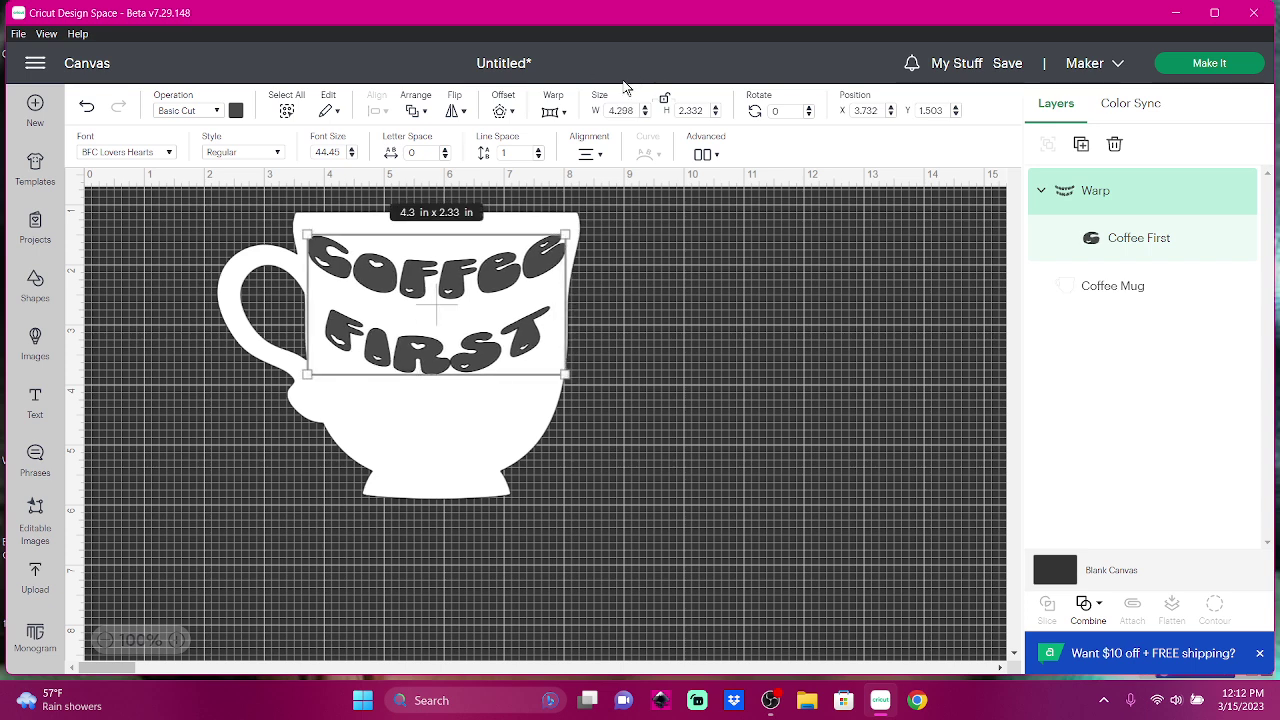
{"action": "left_click", "coordinate": [545, 112]}
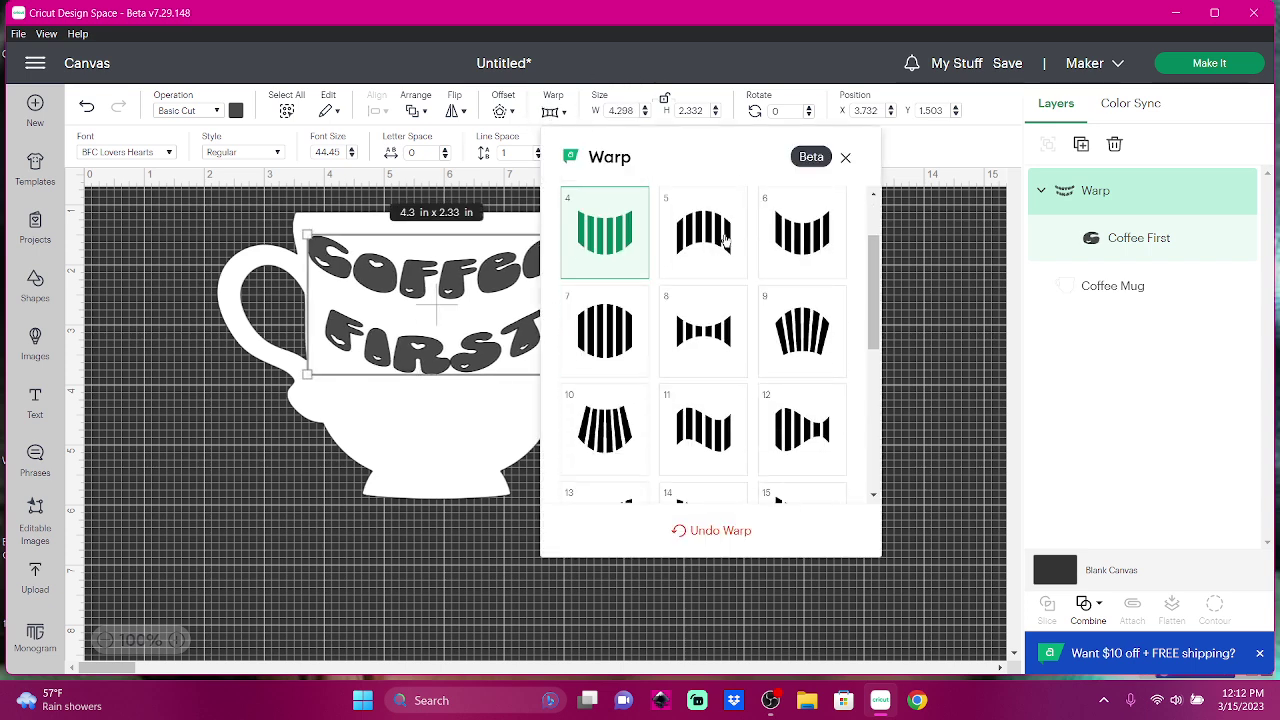
{"action": "left_click", "coordinate": [700, 237]}
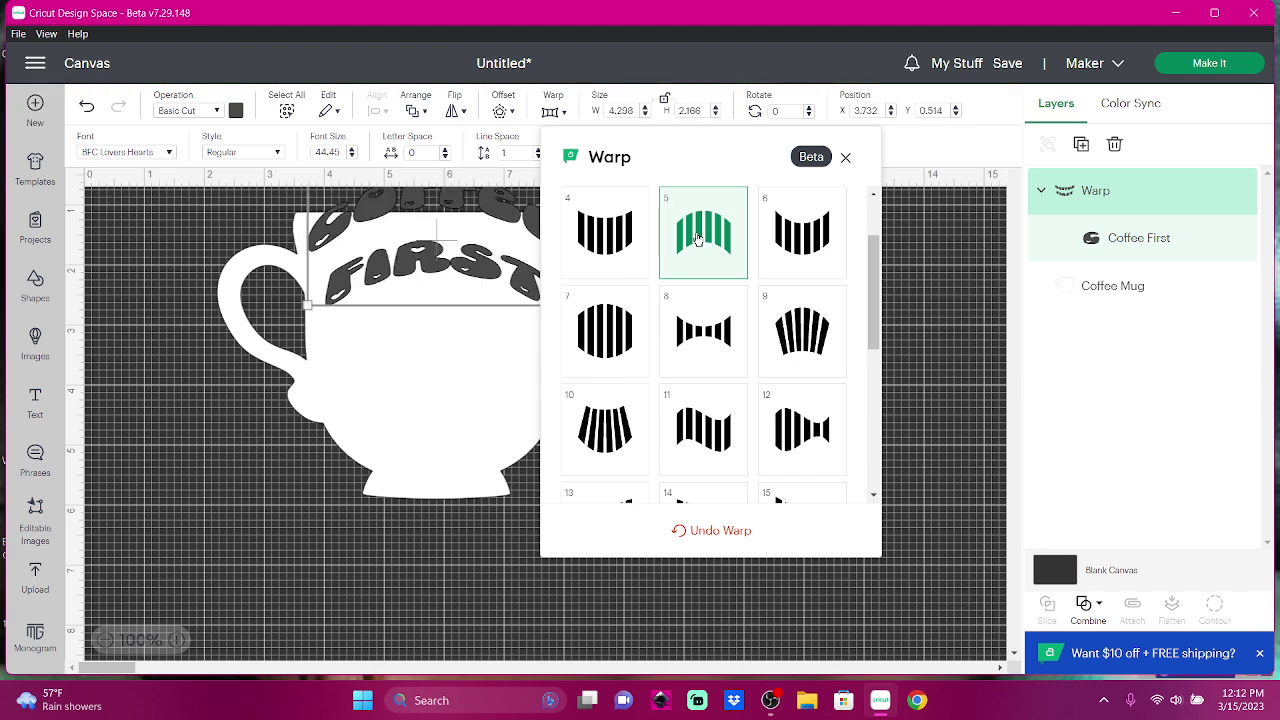
{"action": "left_click_drag", "start_coordinate": [406, 277], "coordinate": [397, 343]}
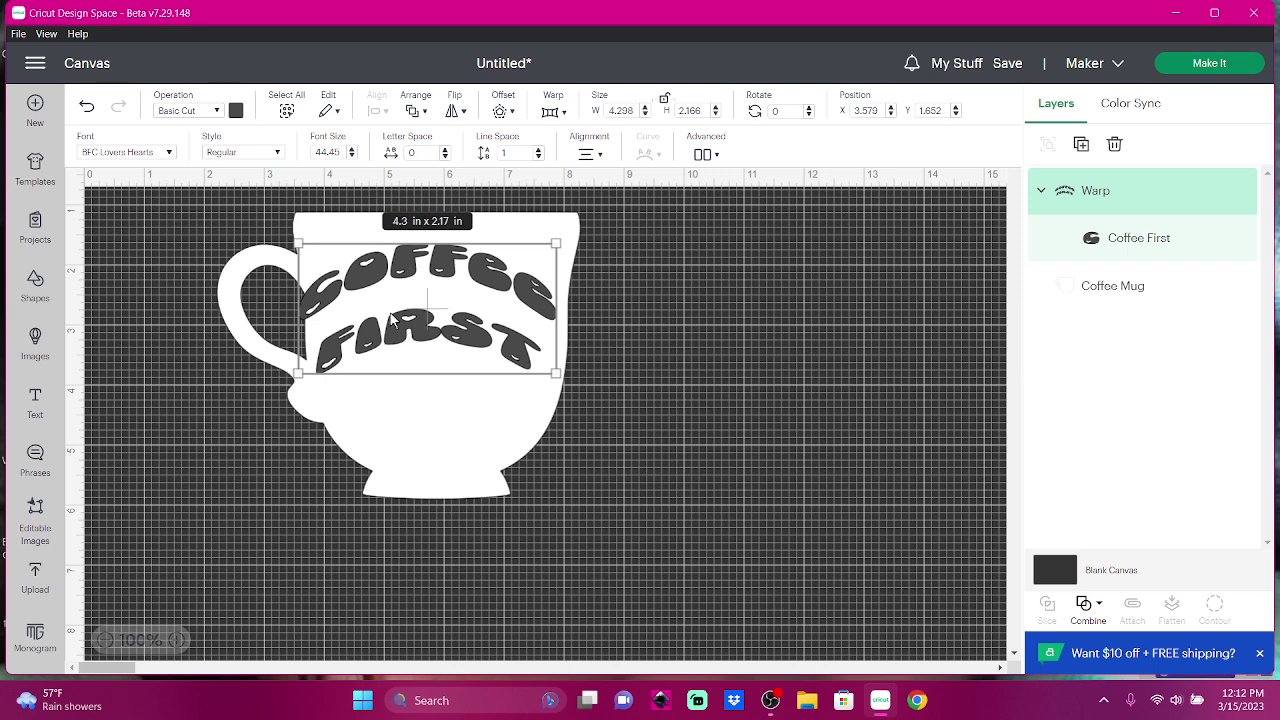
Apply the rounded bulge warp to Coffee First, then shrink it and shift it right onto the mug.
{"action": "left_click", "coordinate": [553, 112]}
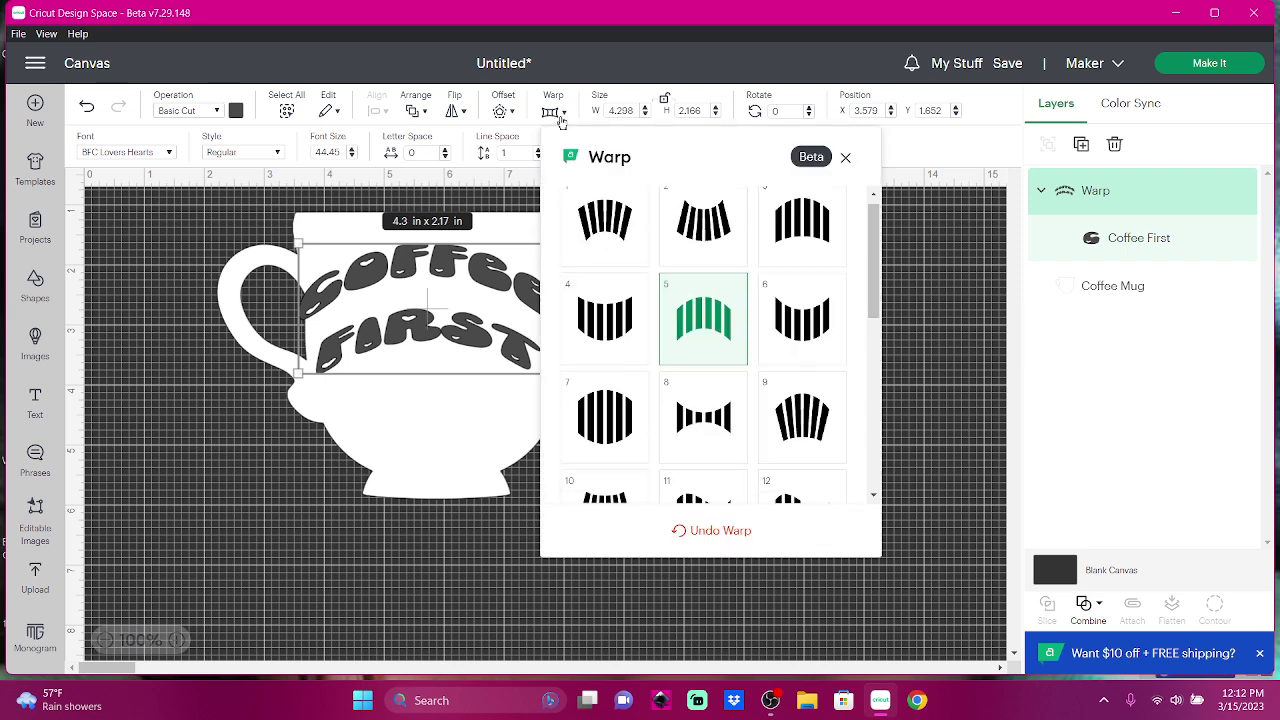
{"action": "left_click", "coordinate": [602, 337]}
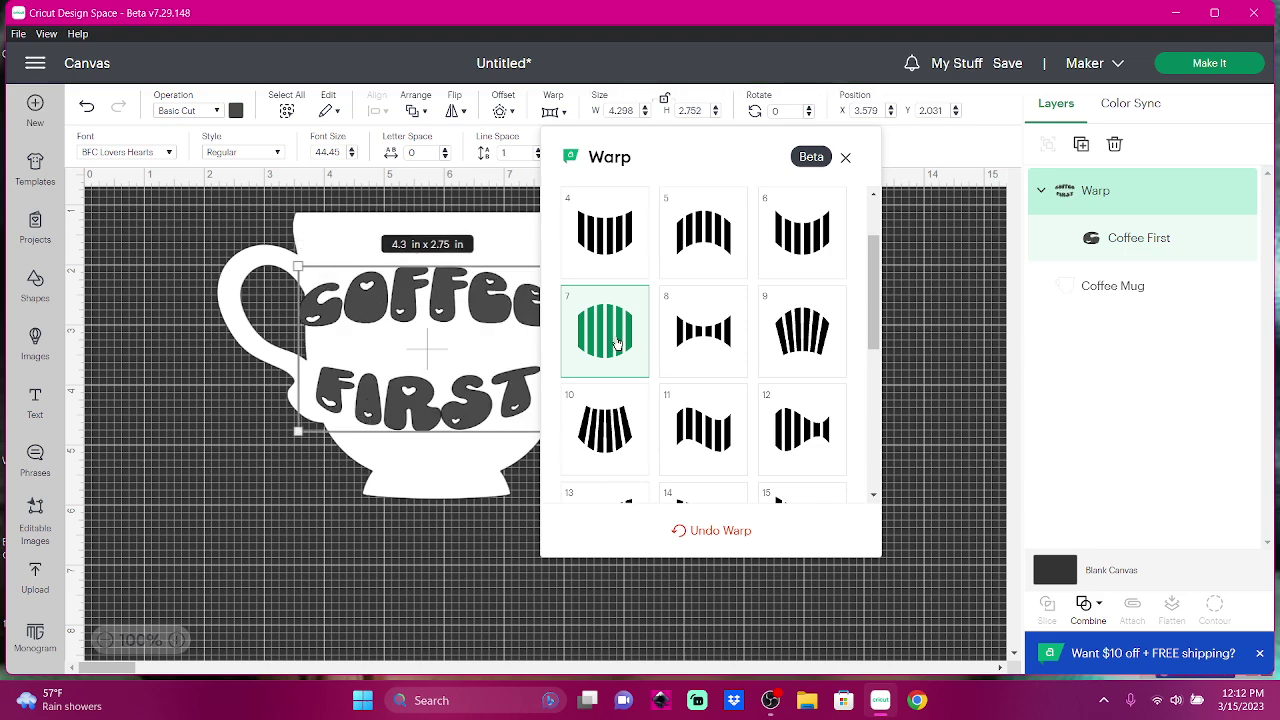
{"action": "left_click", "coordinate": [418, 545]}
{"action": "left_click_drag", "start_coordinate": [408, 410], "coordinate": [438, 408]}
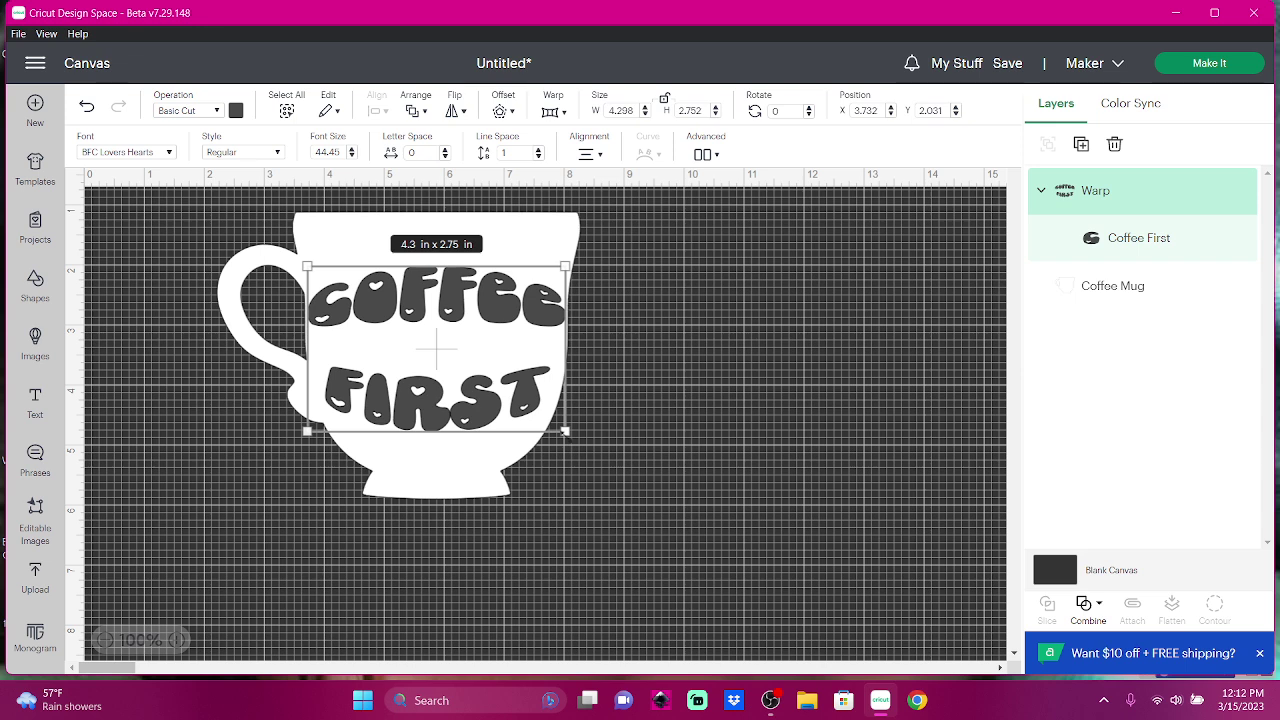
{"action": "left_click_drag", "start_coordinate": [565, 431], "coordinate": [528, 411]}
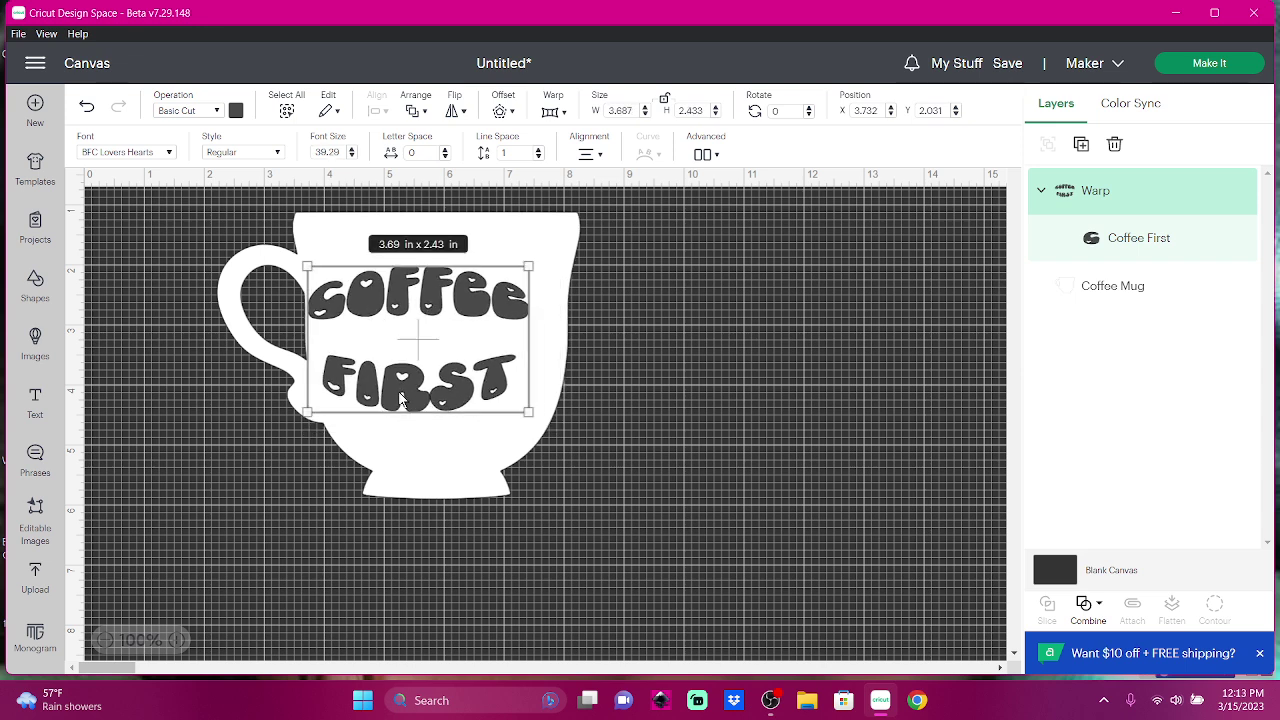
{"action": "left_click_drag", "start_coordinate": [400, 397], "coordinate": [414, 398]}
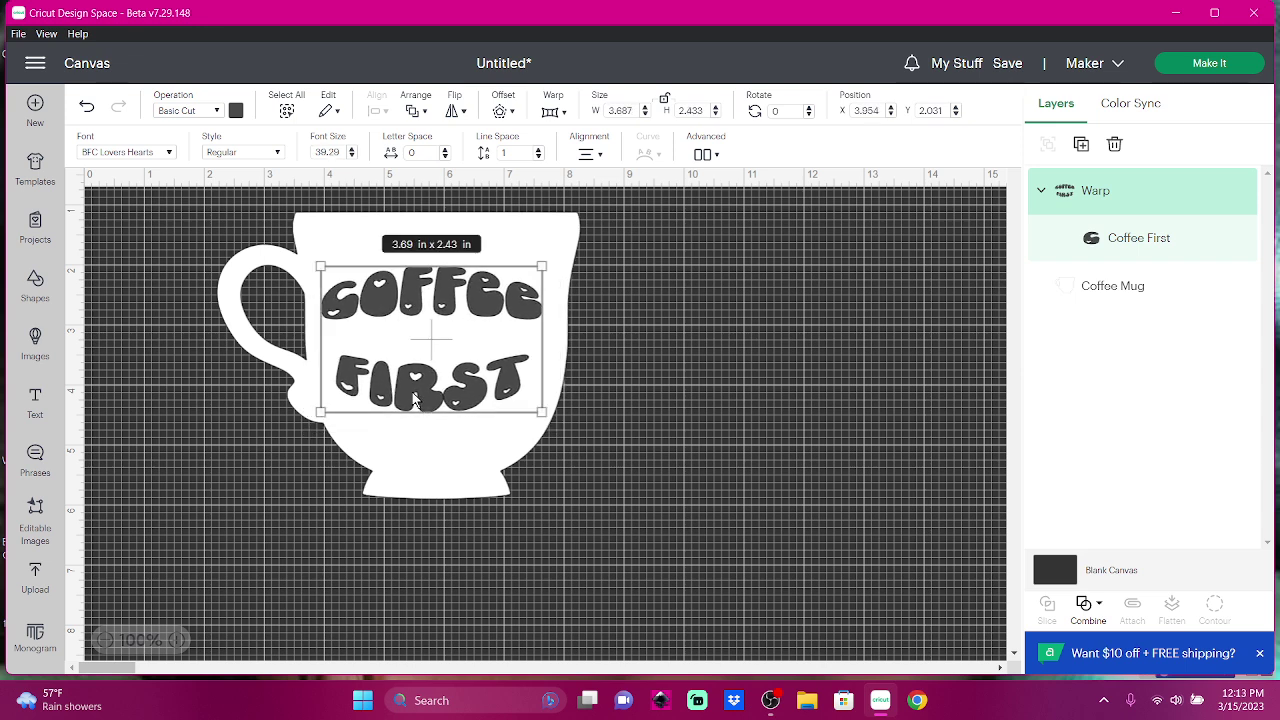
Undo the warp so Coffee First returns to flat, straight lines.
{"action": "left_click", "coordinate": [695, 160]}
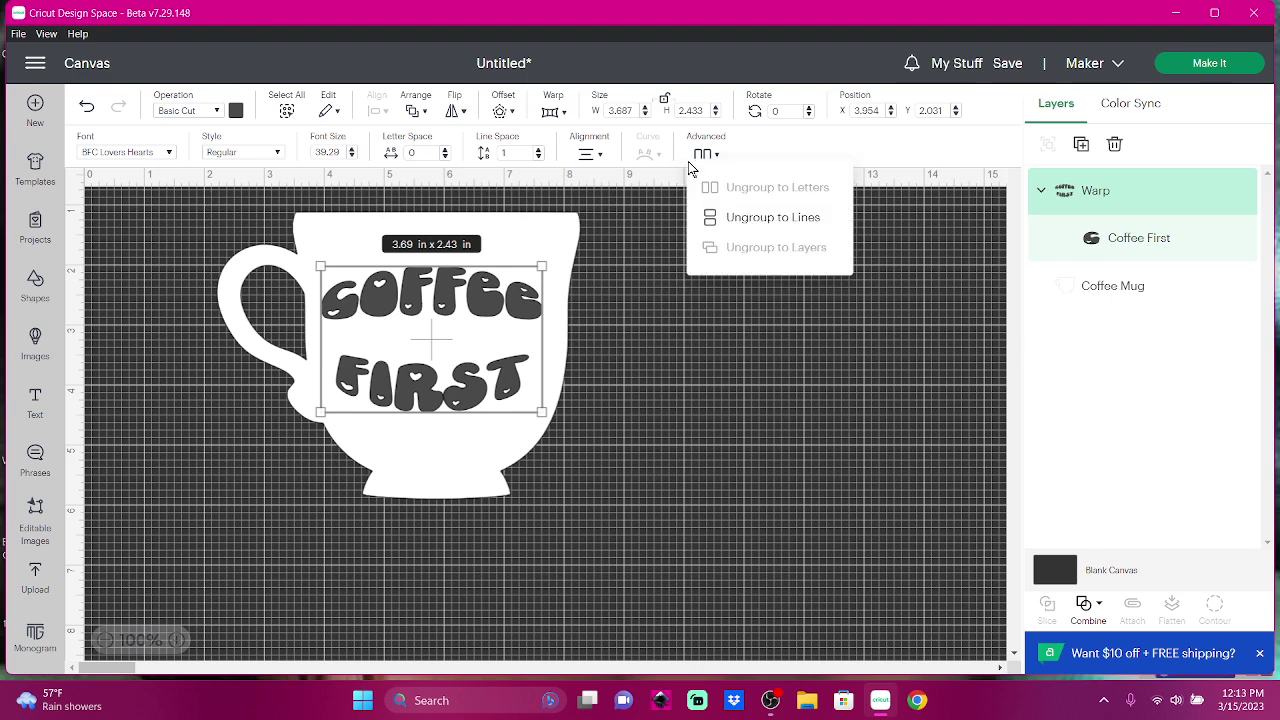
{"action": "left_click", "coordinate": [724, 215]}
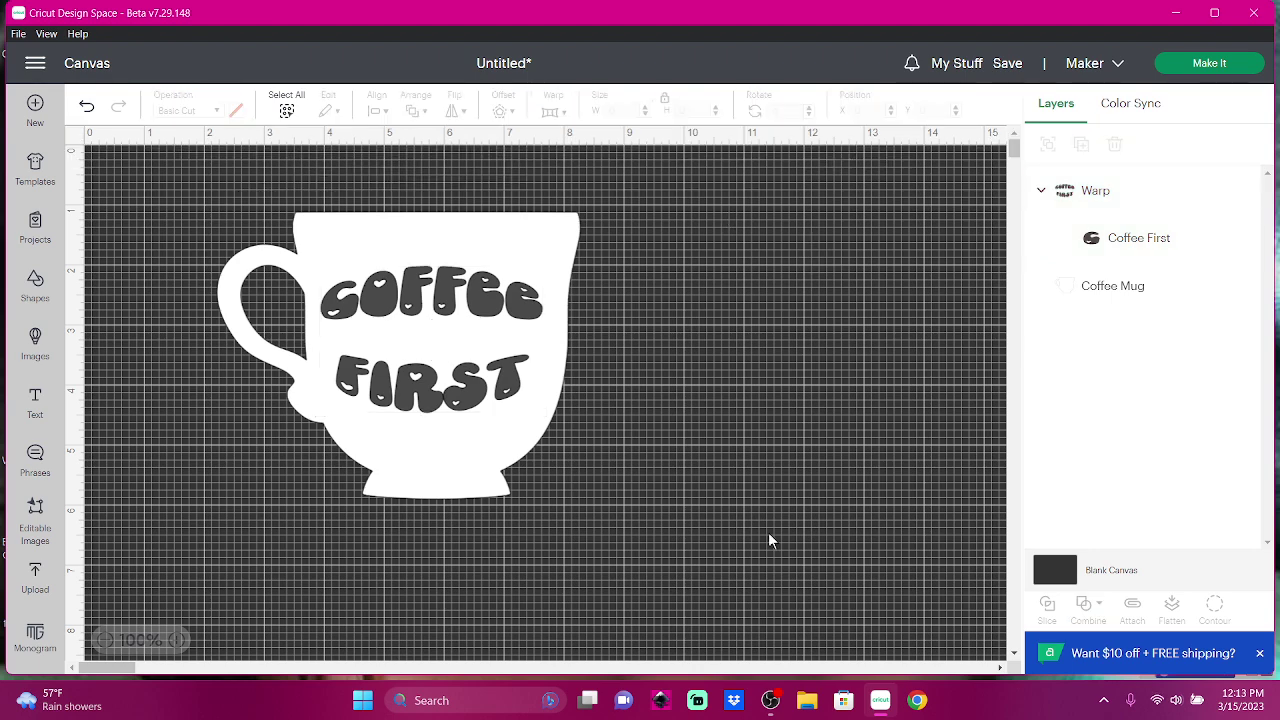
{"action": "left_click", "coordinate": [468, 413]}
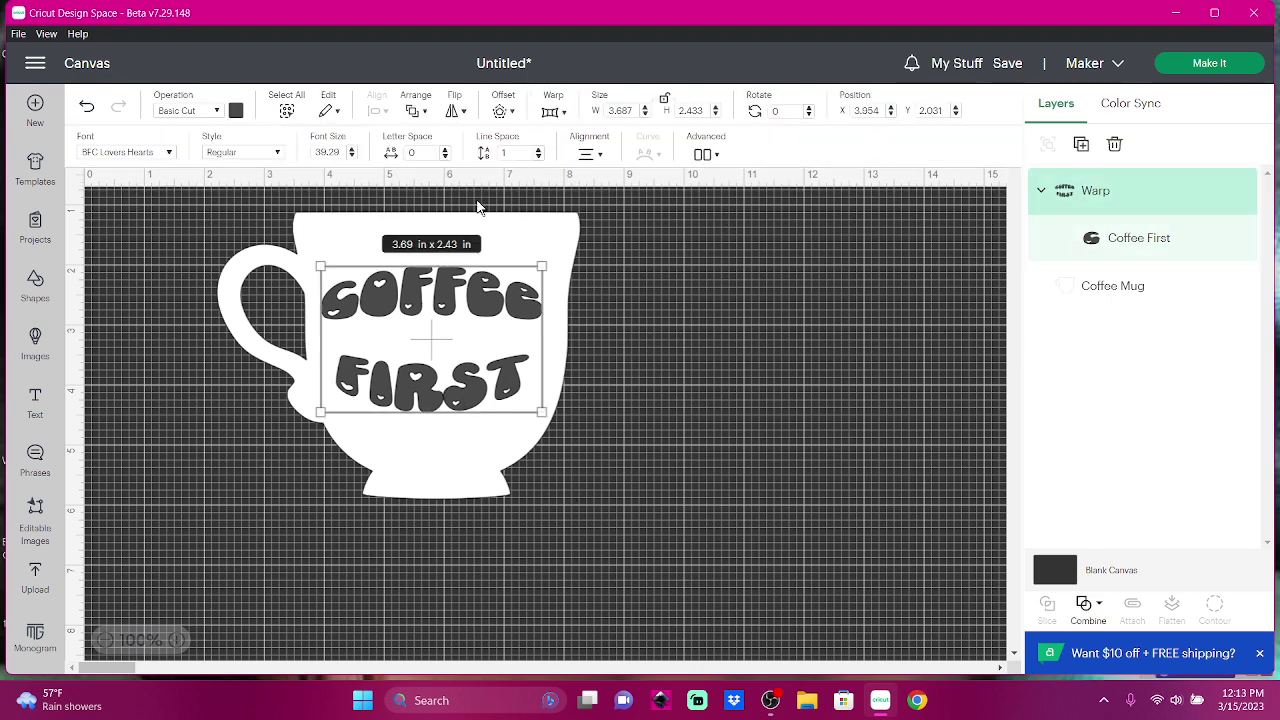
{"action": "left_click", "coordinate": [550, 112]}
{"action": "left_click", "coordinate": [686, 530]}
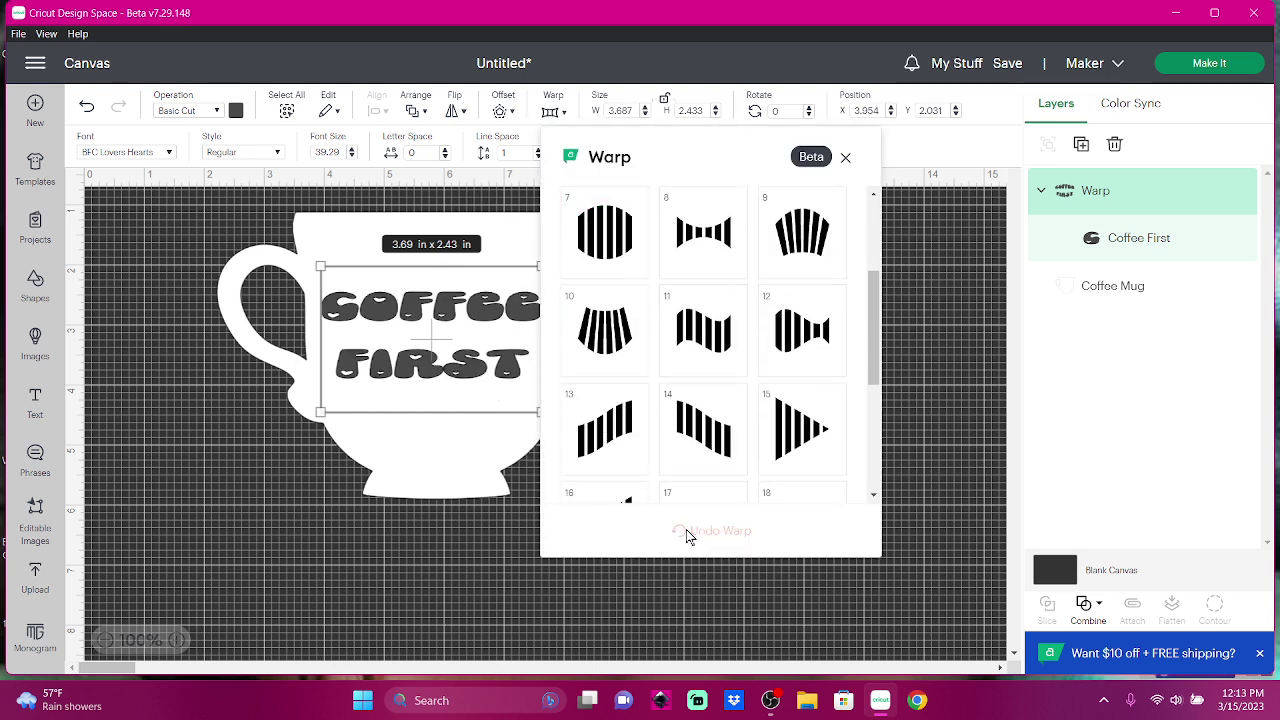
{"action": "left_click", "coordinate": [475, 505]}
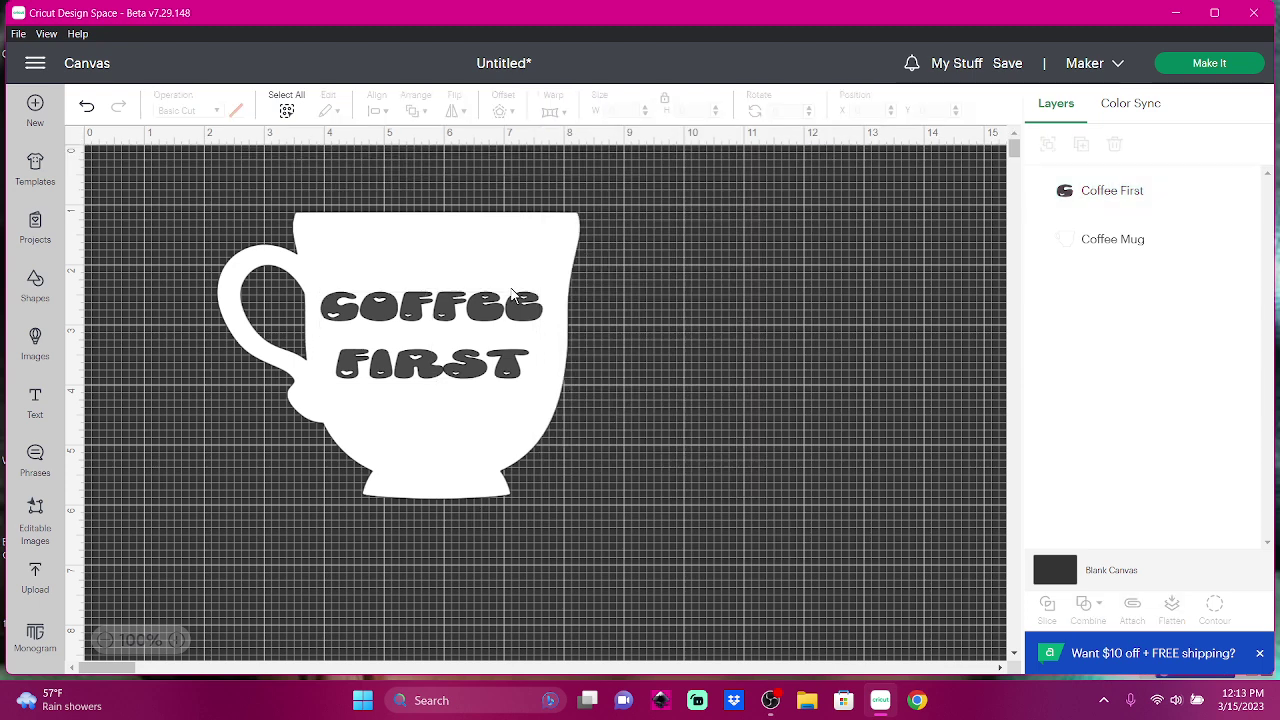
{"action": "left_click", "coordinate": [510, 303]}
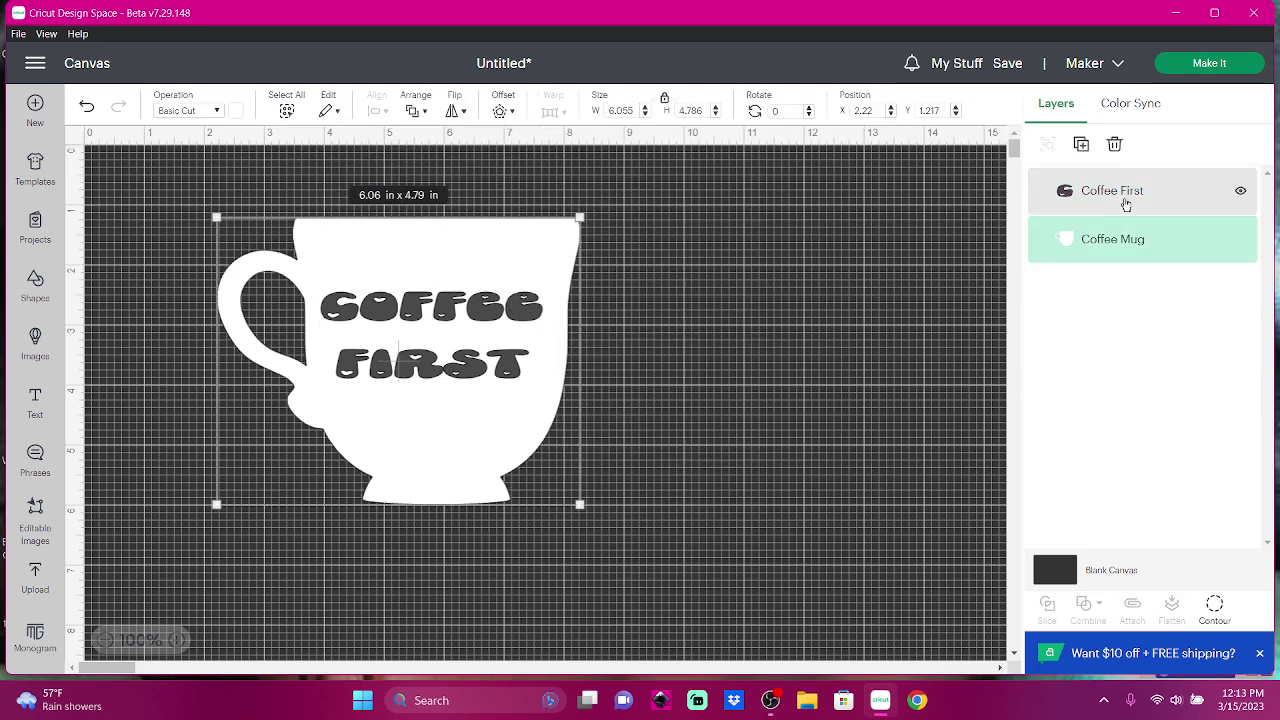
Ungroup the Coffee First text to lines, making COFFEE and FIRST separate layers.
{"action": "left_click", "coordinate": [1123, 203]}
{"action": "left_click", "coordinate": [709, 155]}
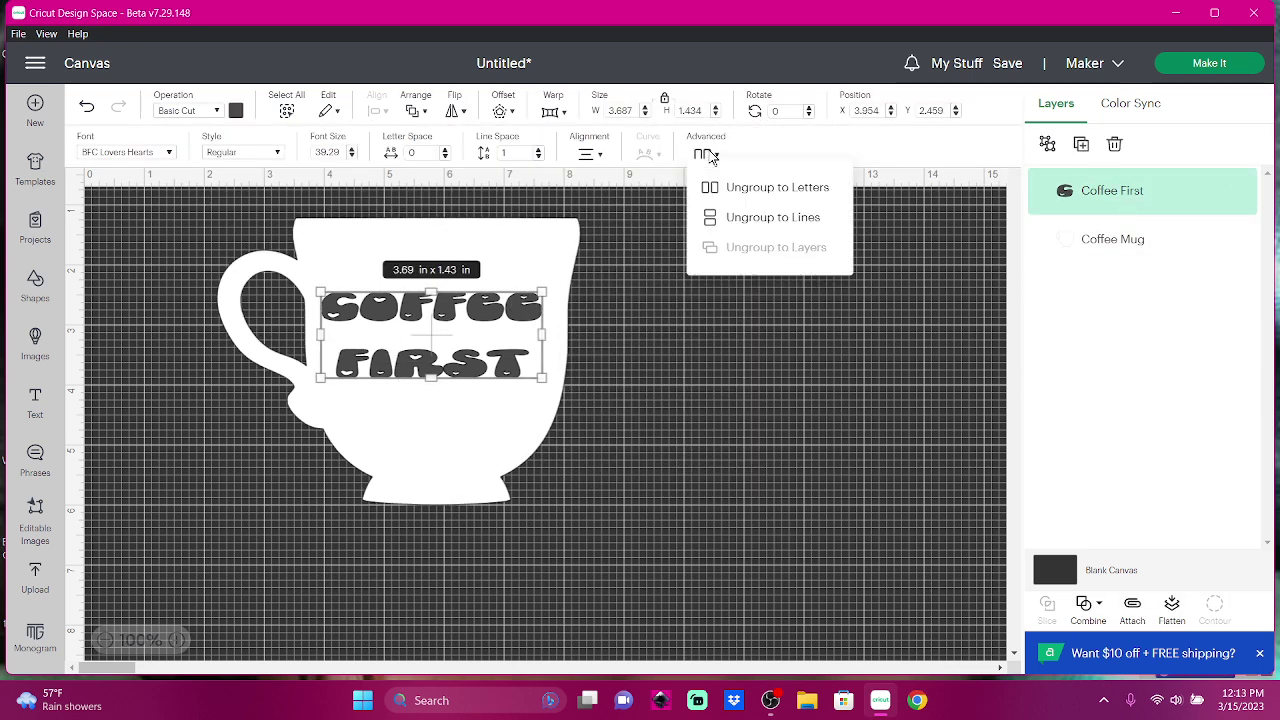
{"action": "left_click", "coordinate": [716, 218]}
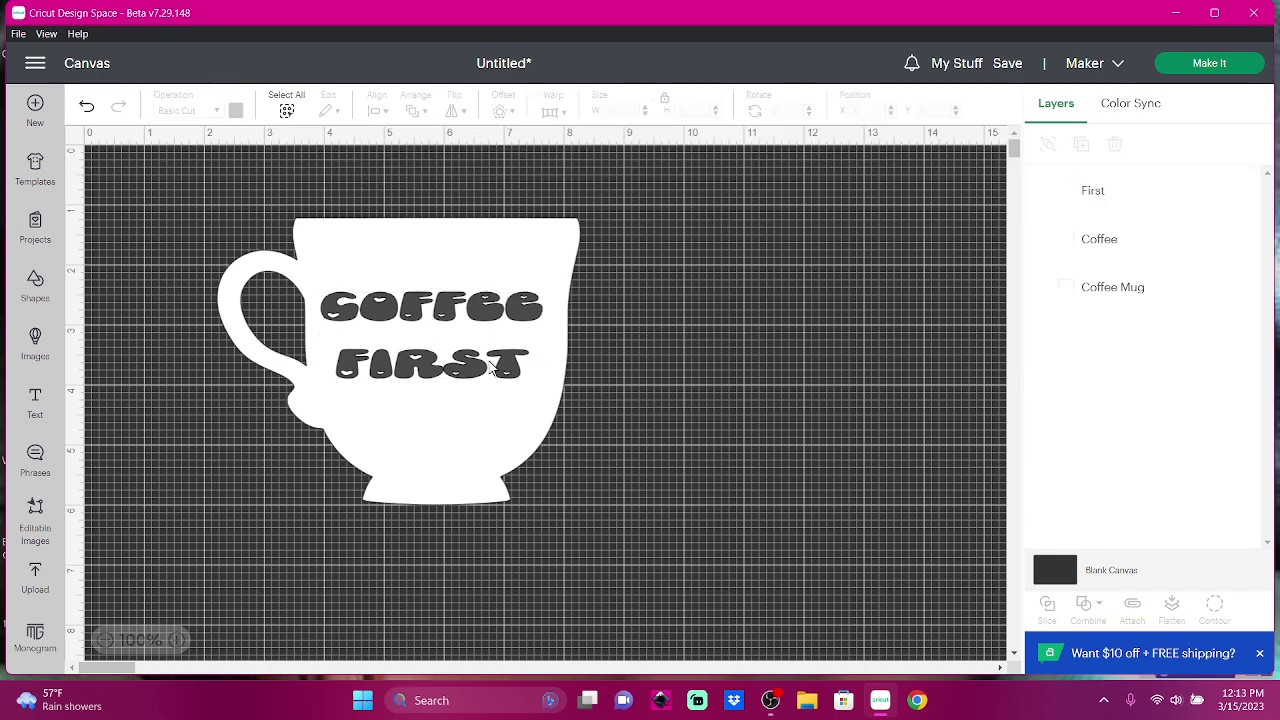
Give COFFEE and FIRST each a Warp style 7 bulge, moving COFFEE higher on the mug.
{"action": "left_click", "coordinate": [452, 314]}
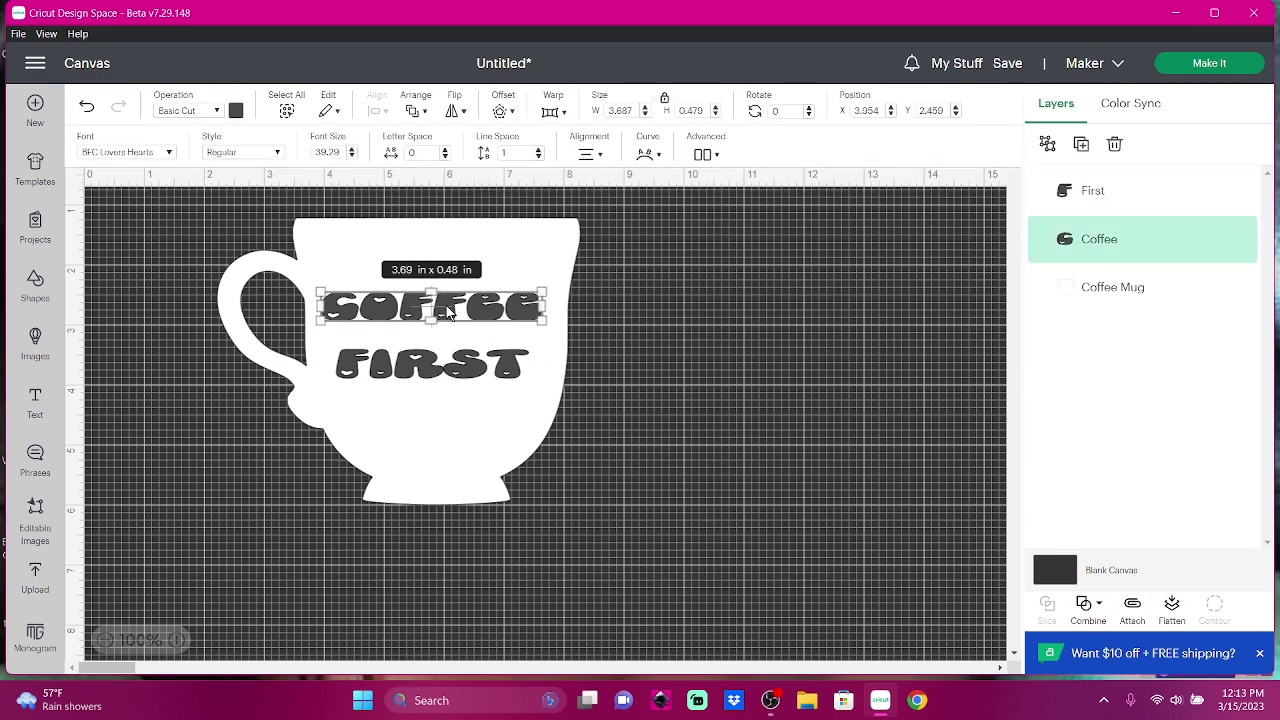
{"action": "left_click", "coordinate": [553, 112]}
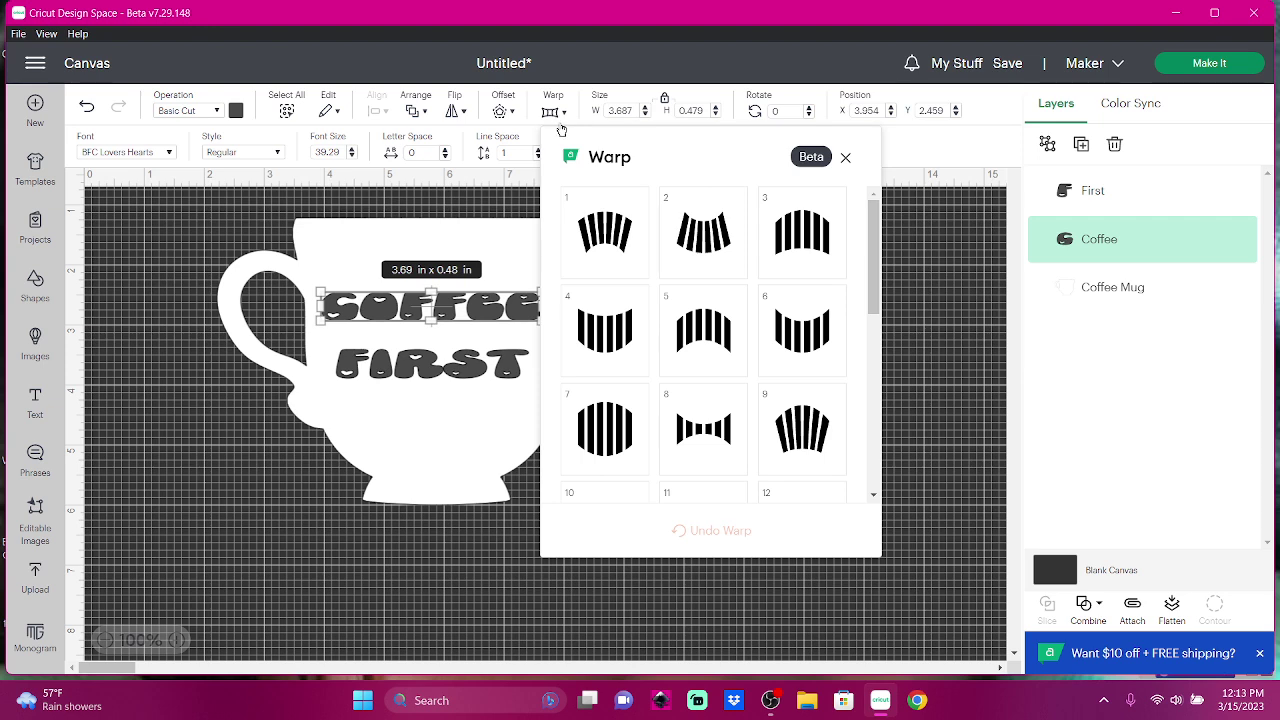
{"action": "left_click", "coordinate": [619, 320]}
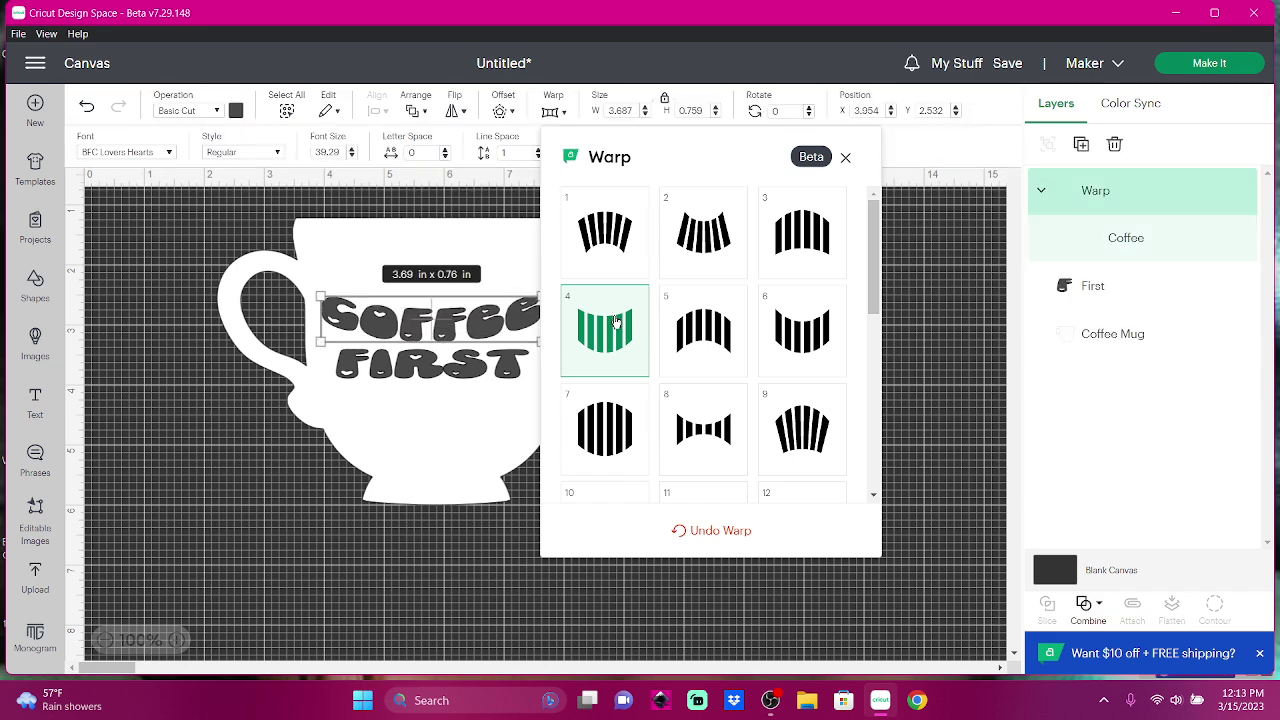
{"action": "left_click_drag", "start_coordinate": [417, 333], "coordinate": [461, 305]}
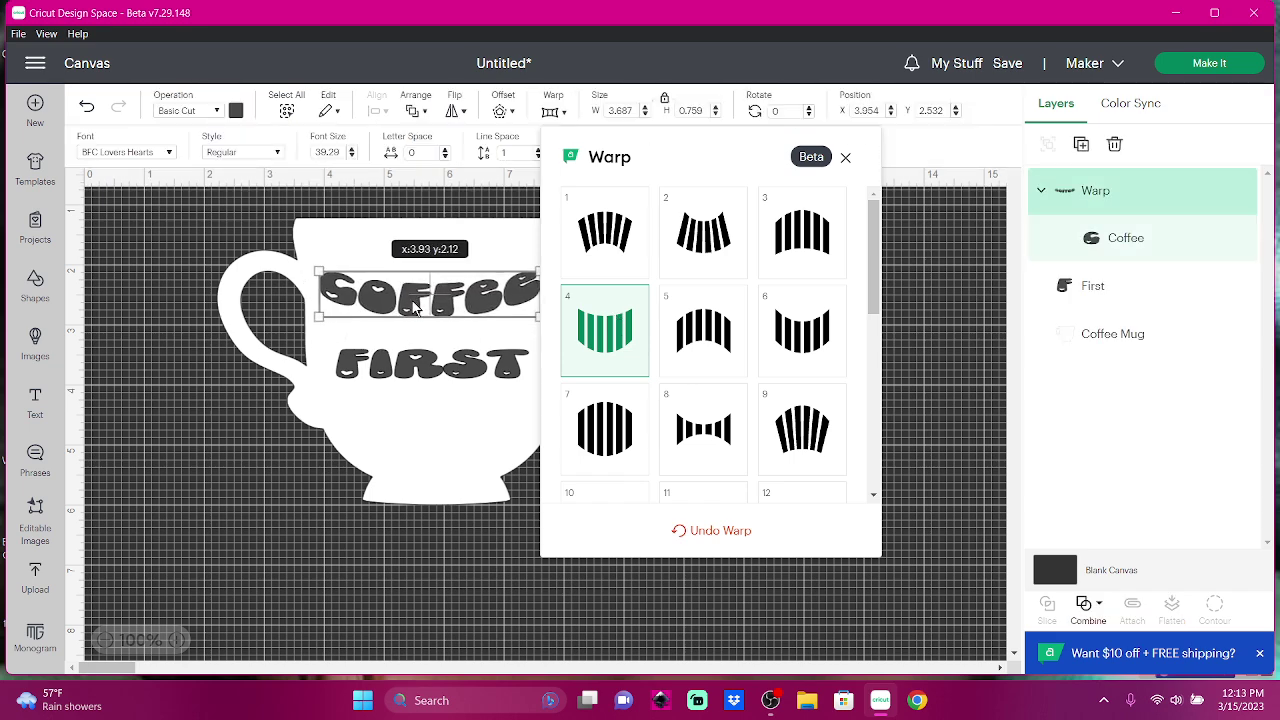
{"action": "left_click", "coordinate": [590, 428]}
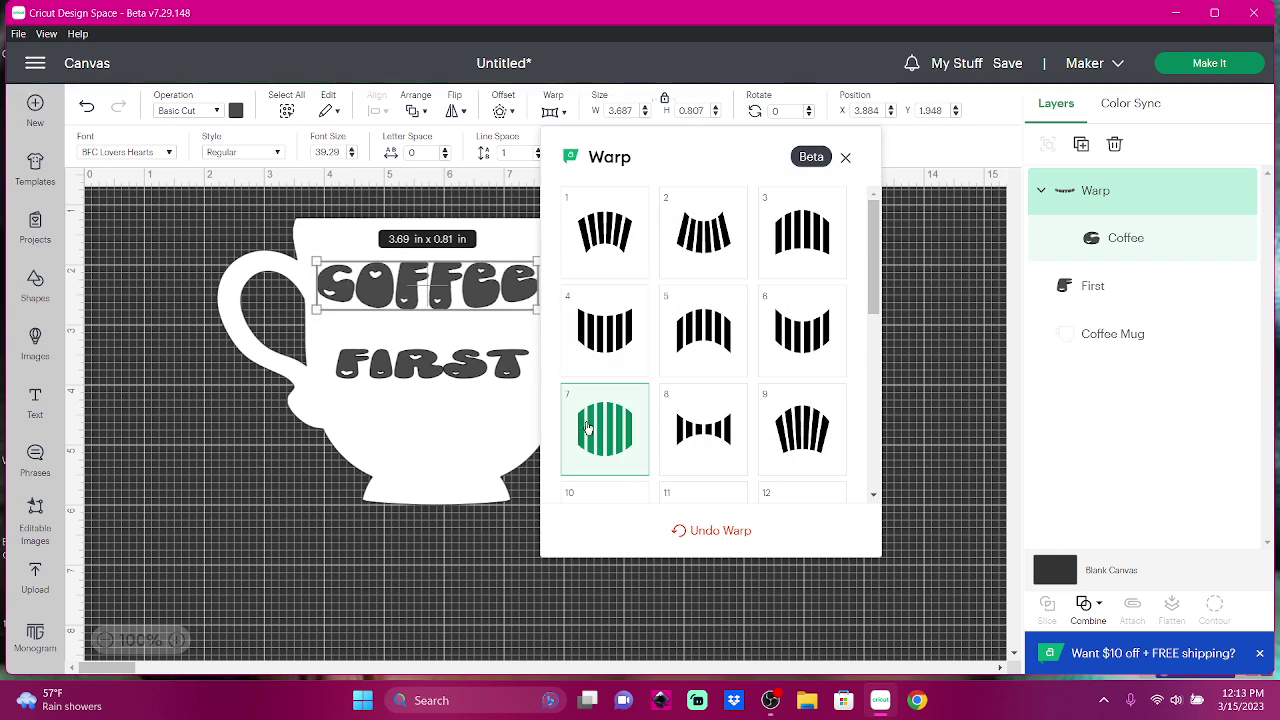
{"action": "left_click", "coordinate": [416, 371]}
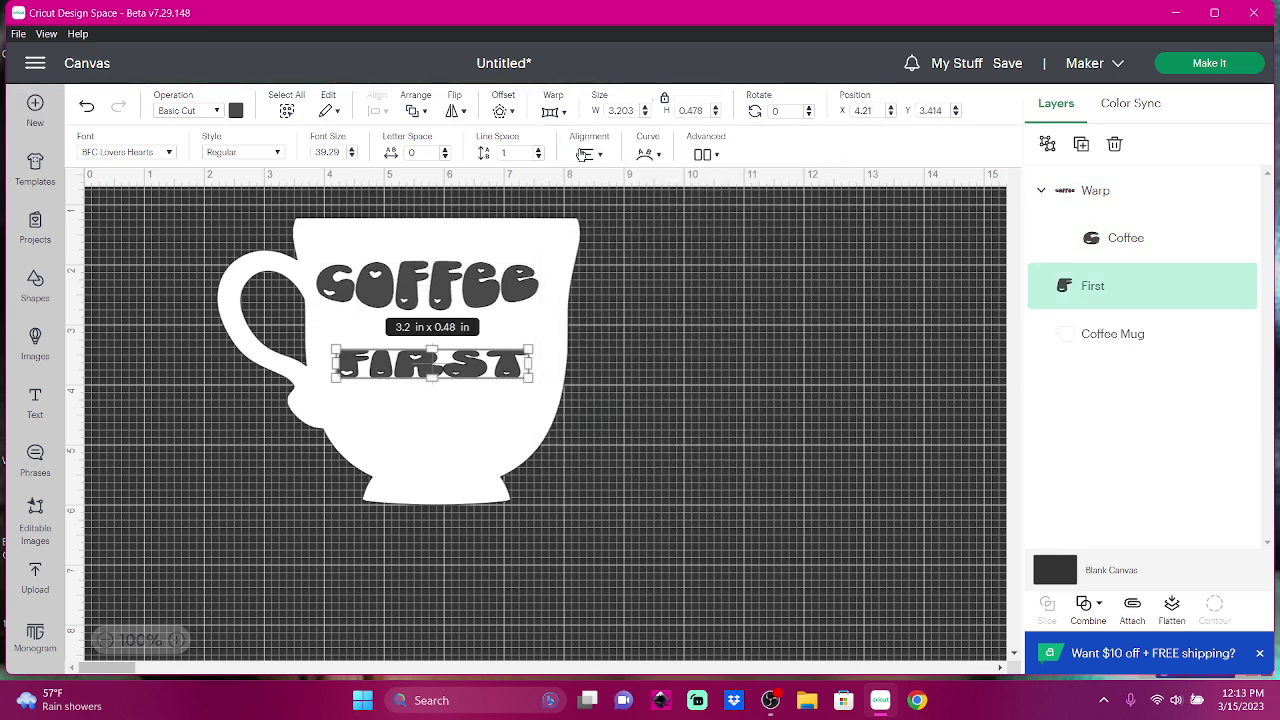
{"action": "left_click", "coordinate": [551, 114]}
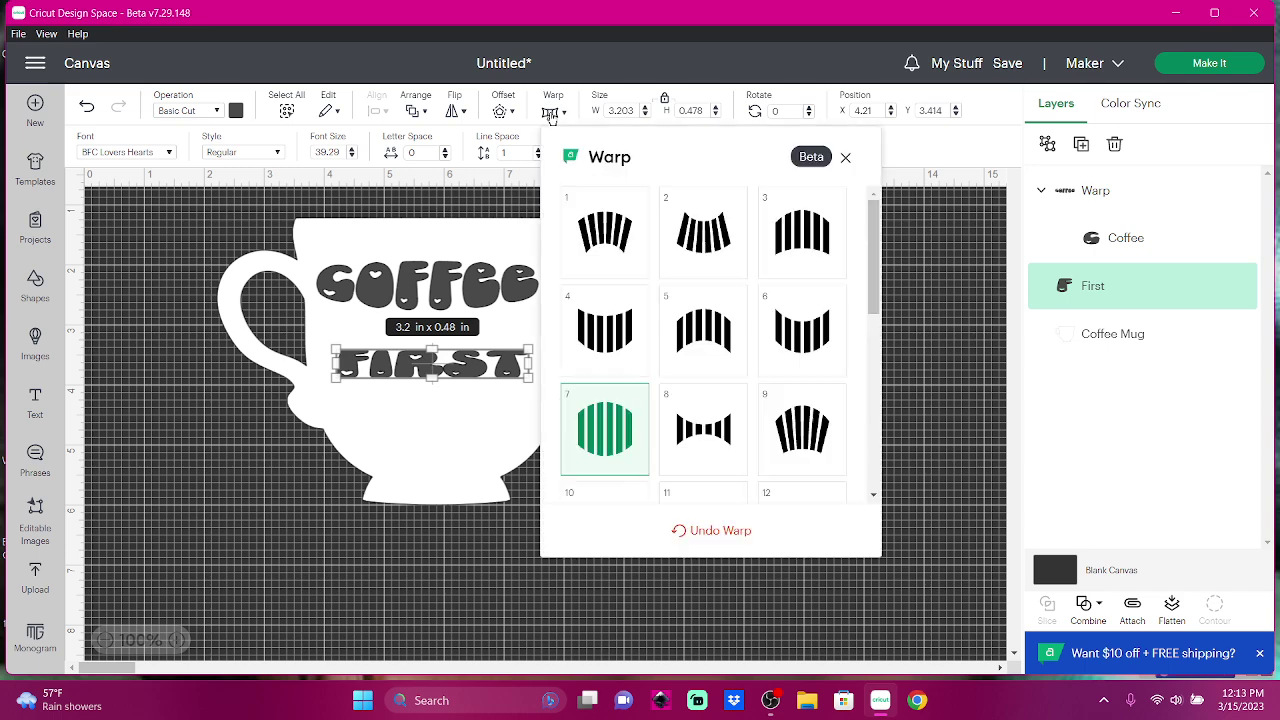
{"action": "left_click", "coordinate": [587, 433]}
Stack COFFEE (about 3.7 in wide) above a slightly enlarged 3.4 in FIRST, centred on the mug.
{"action": "left_click", "coordinate": [395, 596]}
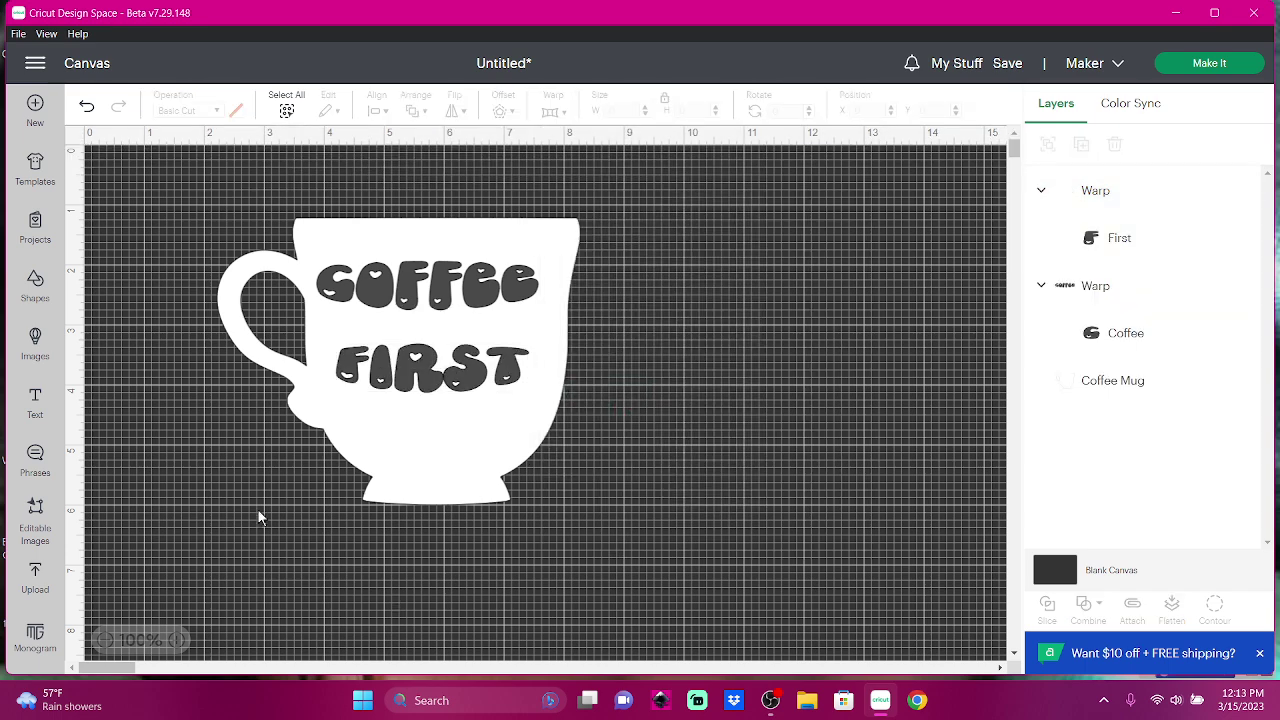
{"action": "left_click_drag", "start_coordinate": [420, 383], "coordinate": [421, 400]}
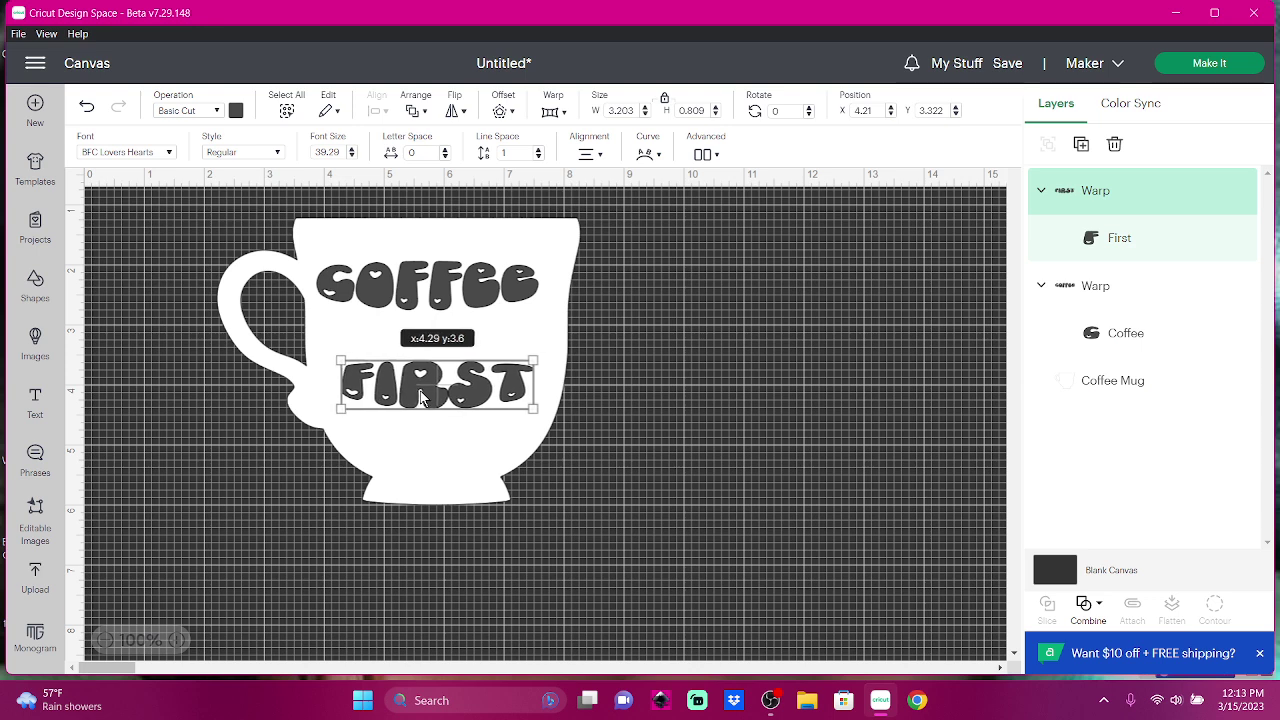
{"action": "left_click_drag", "start_coordinate": [528, 411], "coordinate": [540, 416]}
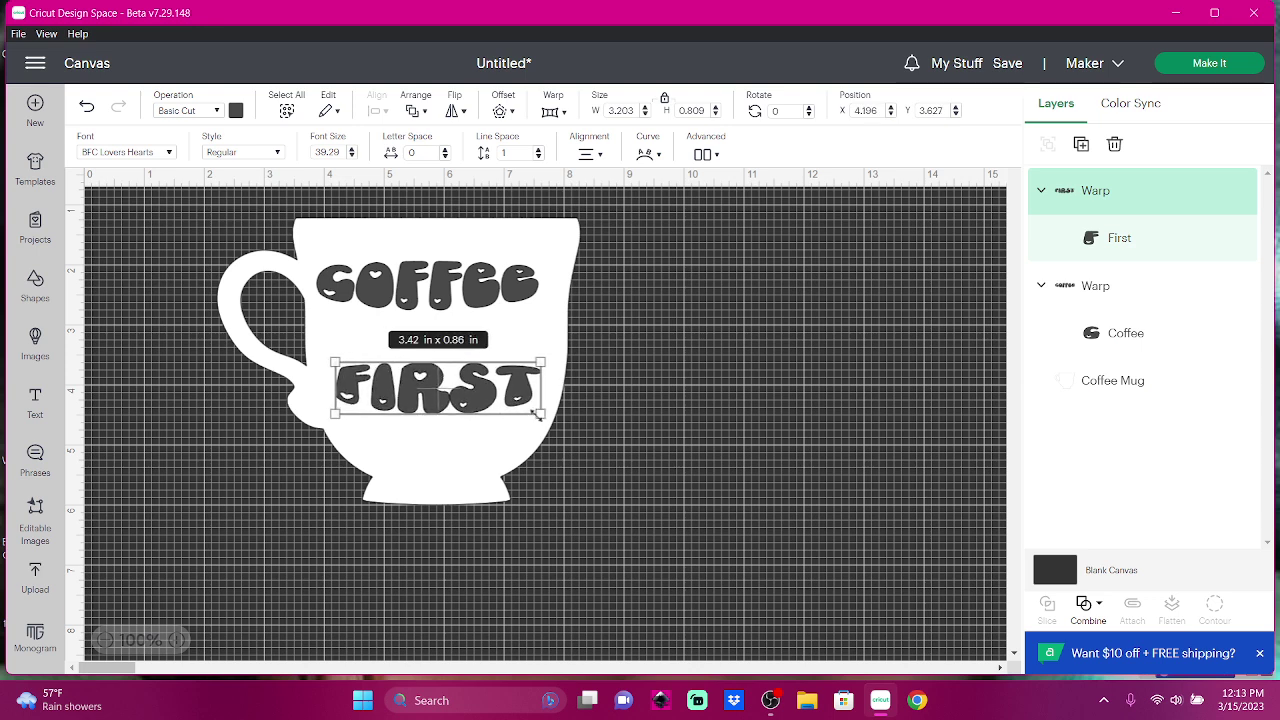
{"action": "left_click", "coordinate": [458, 302]}
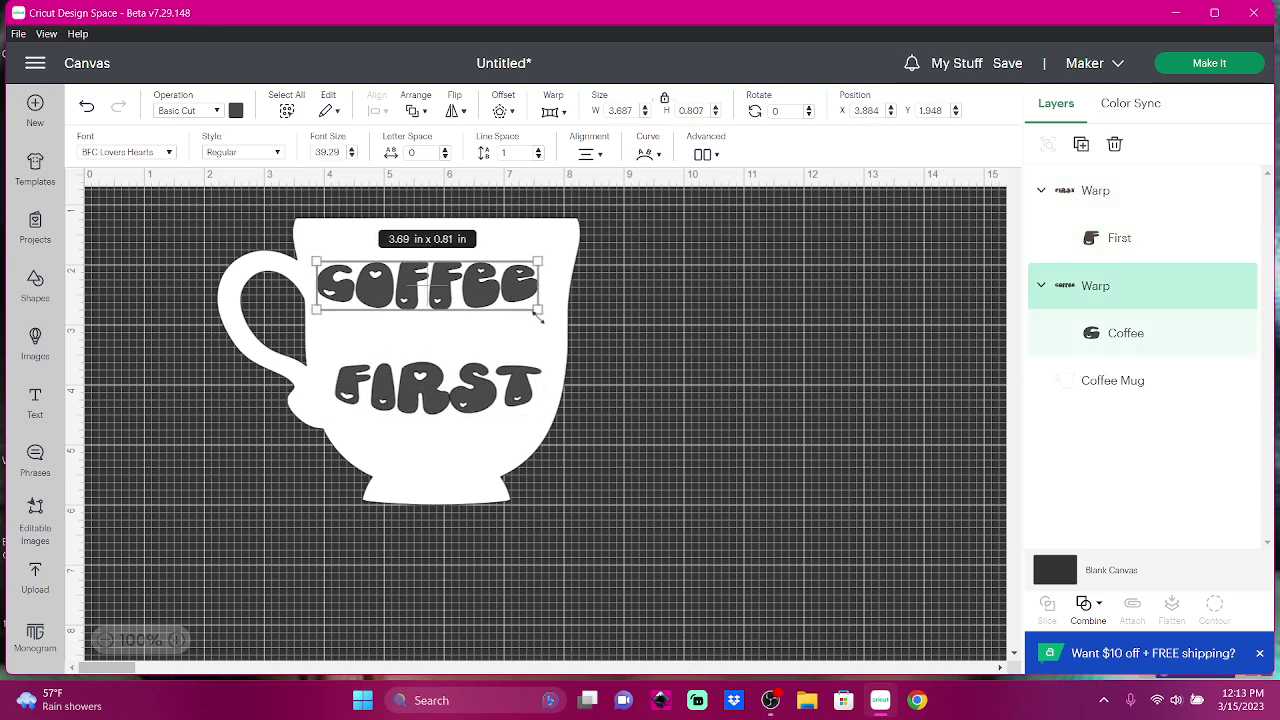
{"action": "left_click_drag", "start_coordinate": [459, 298], "coordinate": [459, 308]}
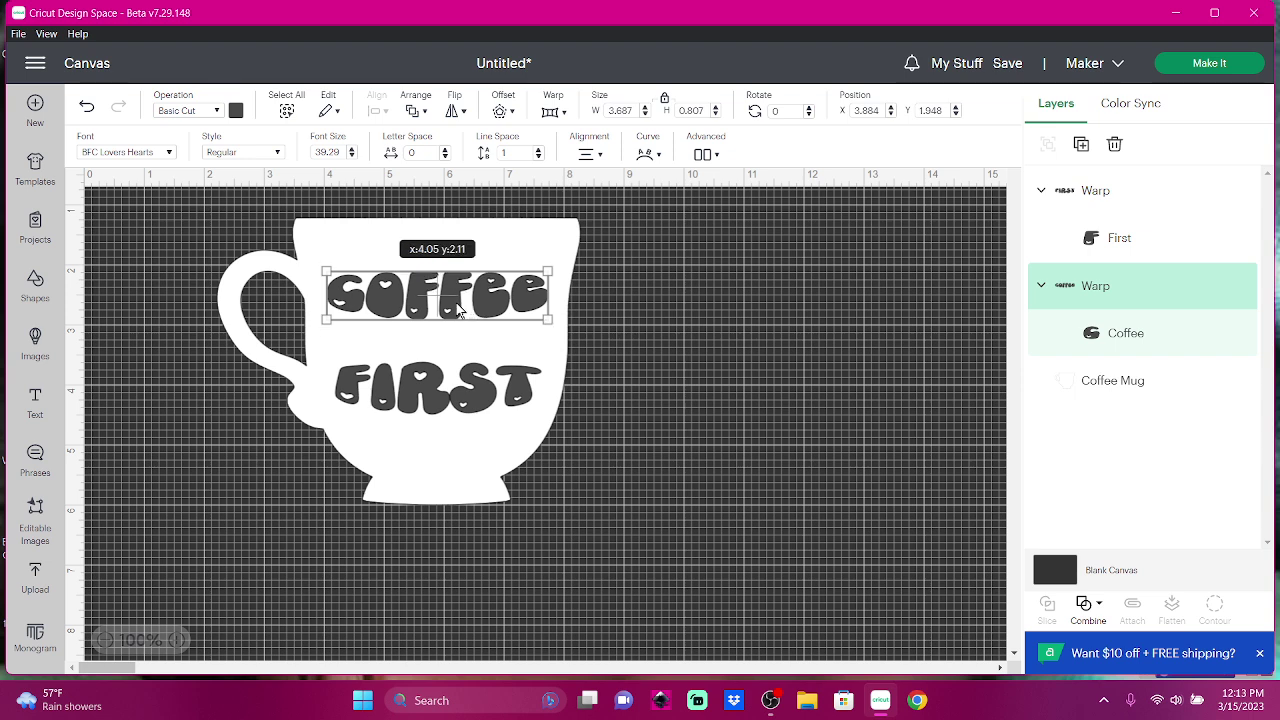
{"action": "left_click_drag", "start_coordinate": [444, 402], "coordinate": [444, 383]}
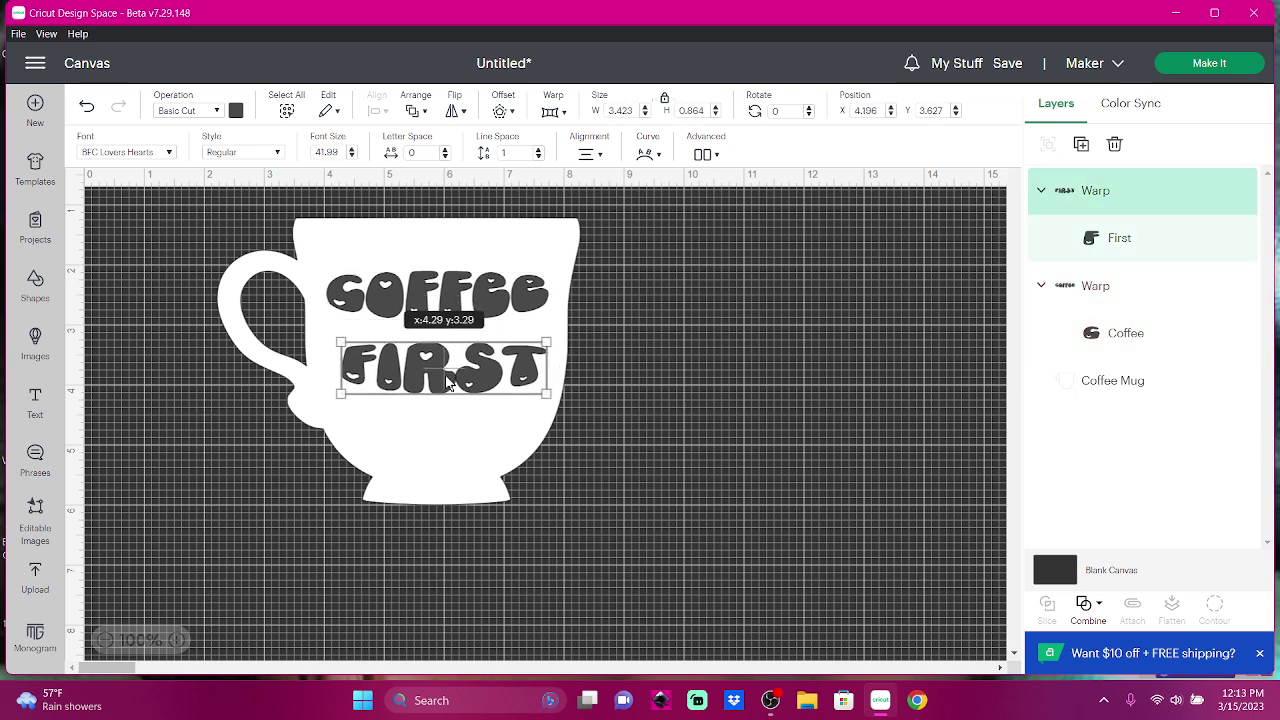
{"action": "left_click", "coordinate": [646, 452]}
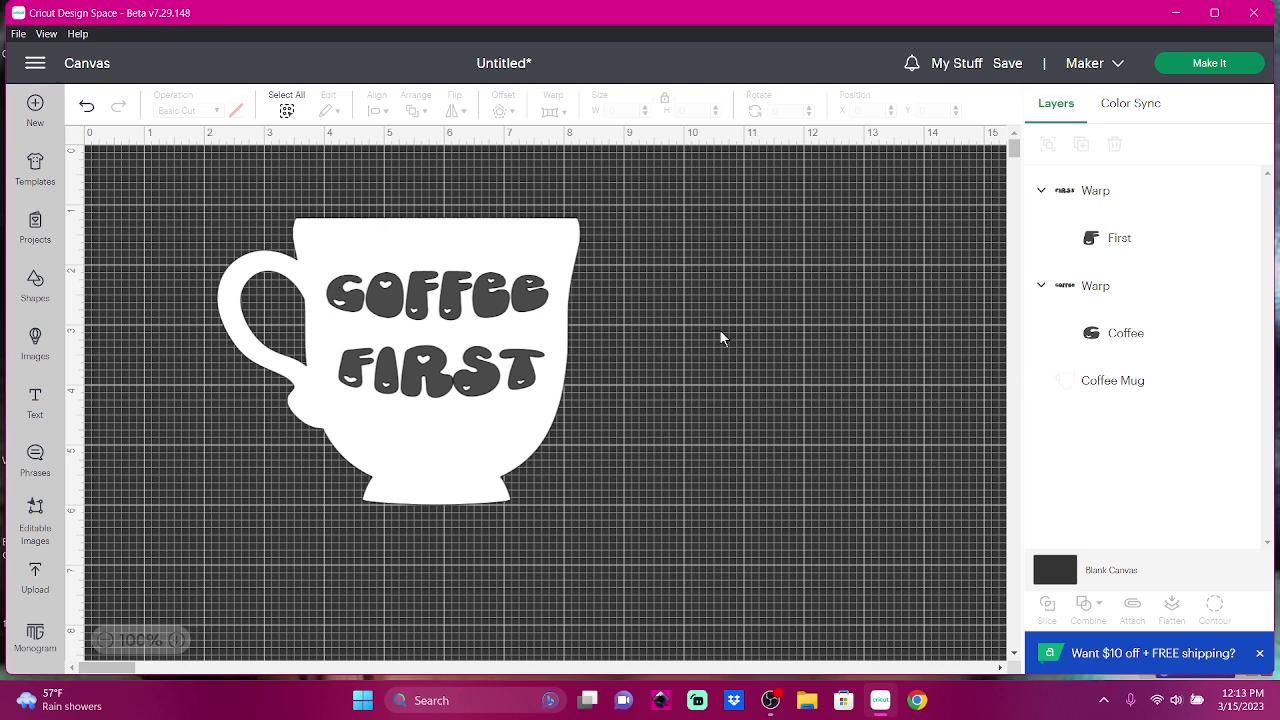
Add a placeholder TEXT line below FIRST on the mug and colour it light pink.
{"action": "left_click", "coordinate": [38, 397]}
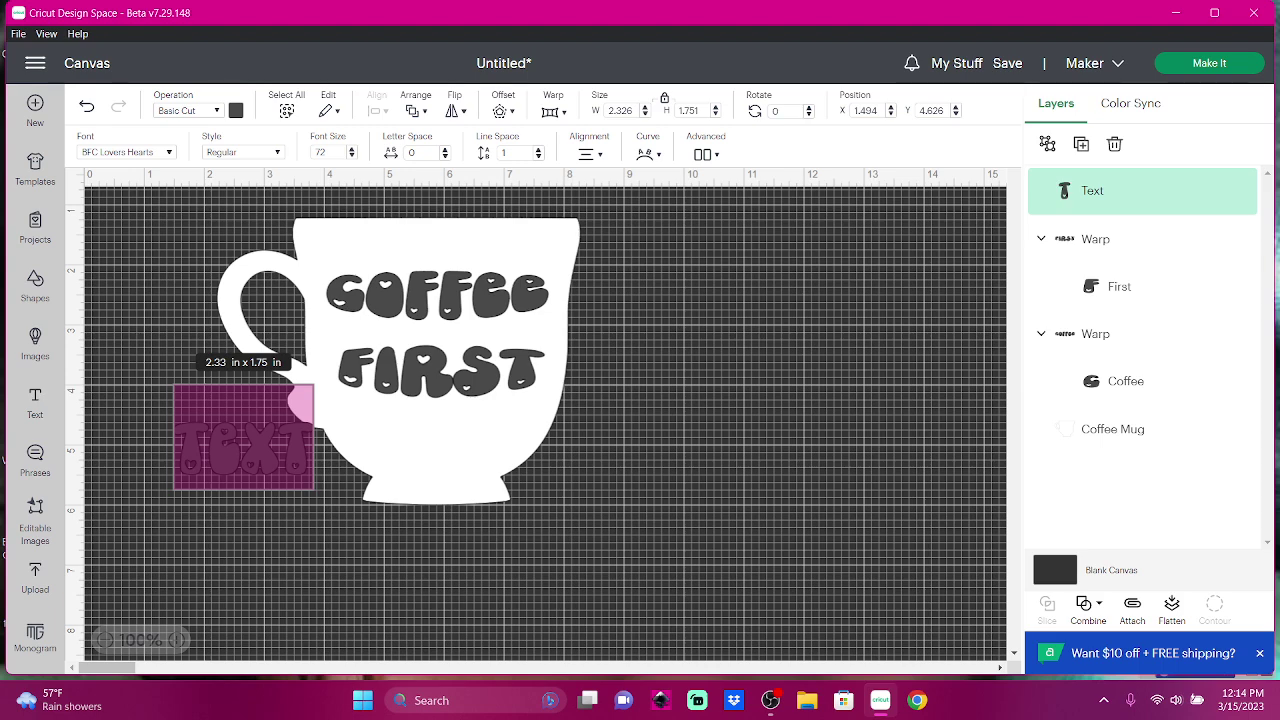
{"action": "left_click", "coordinate": [199, 543]}
{"action": "mouse_move", "coordinate": [203, 477]}
{"action": "left_mouse_down"}
{"action": "mouse_move", "coordinate": [398, 477]}
{"action": "mouse_move", "coordinate": [403, 466]}
{"action": "left_mouse_up"}
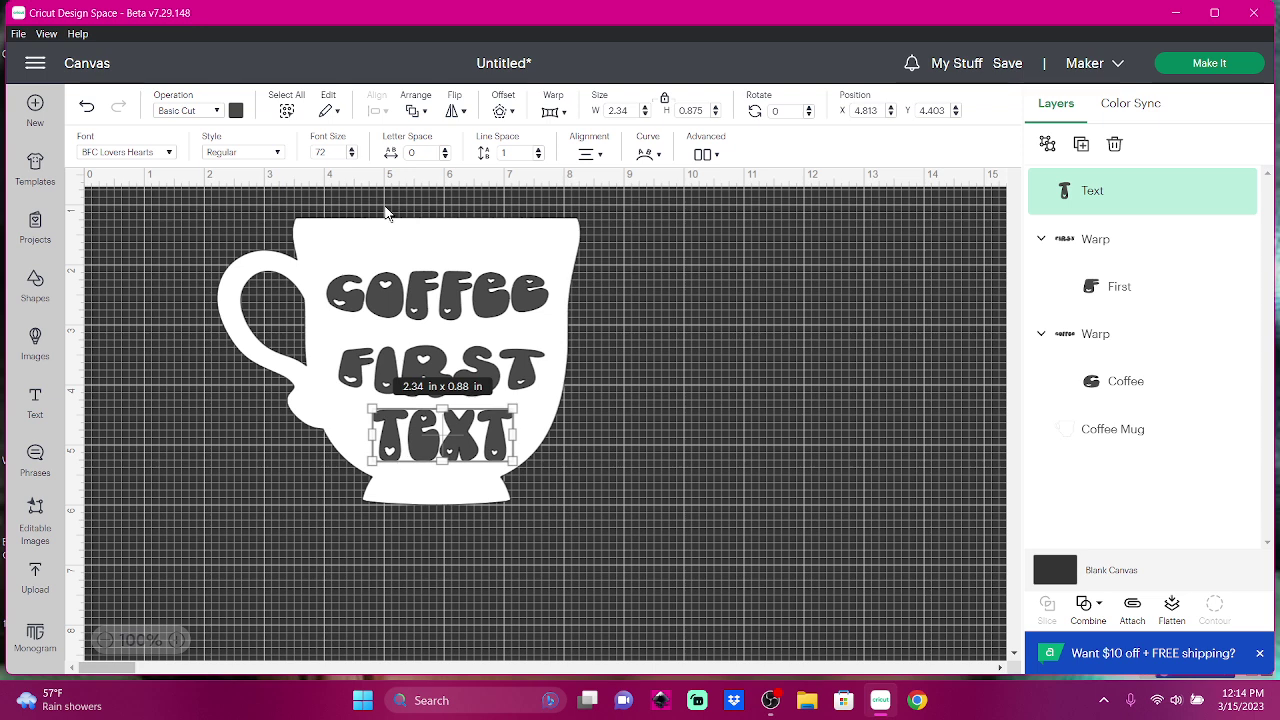
{"action": "left_click", "coordinate": [236, 112]}
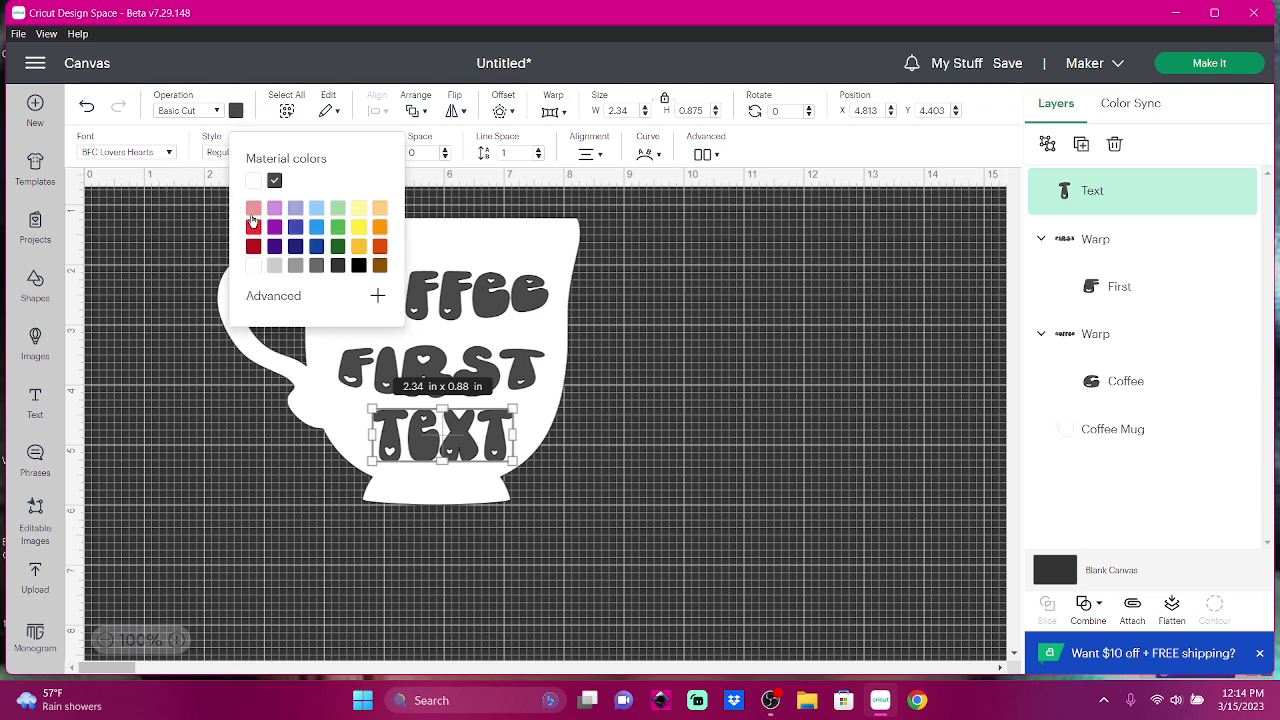
{"action": "left_click", "coordinate": [253, 209]}
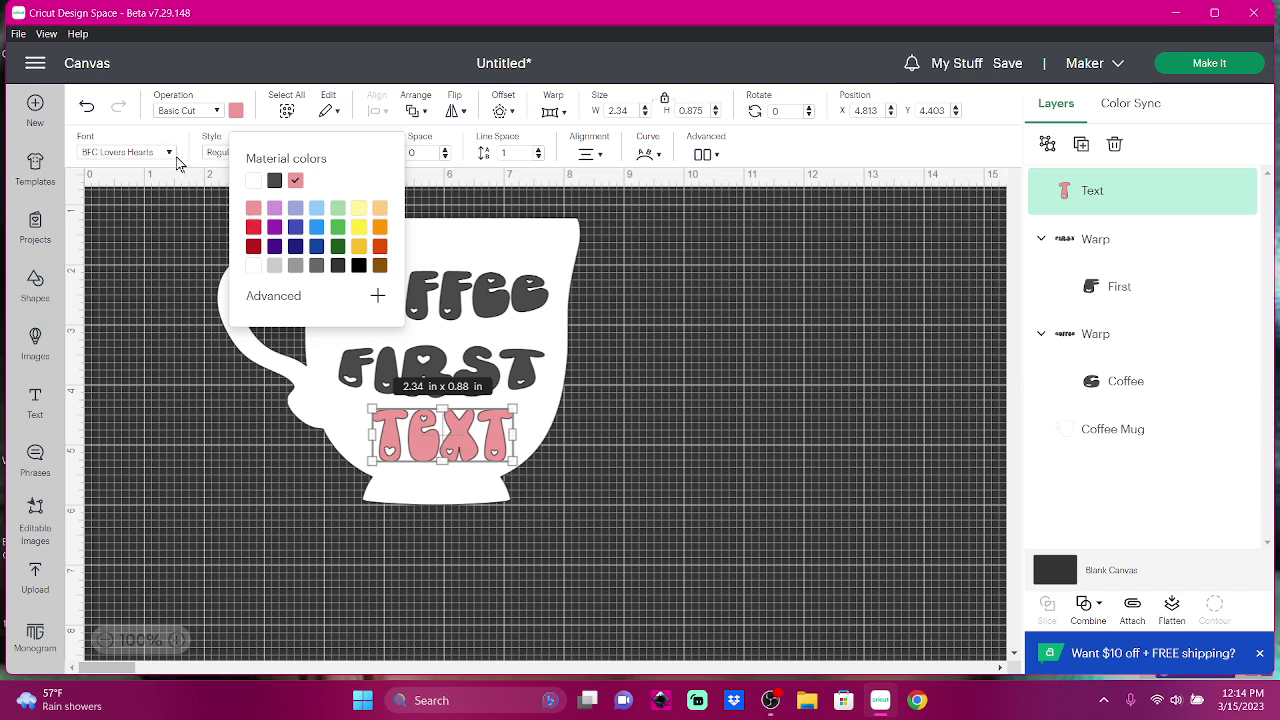
{"action": "left_click", "coordinate": [430, 306]}
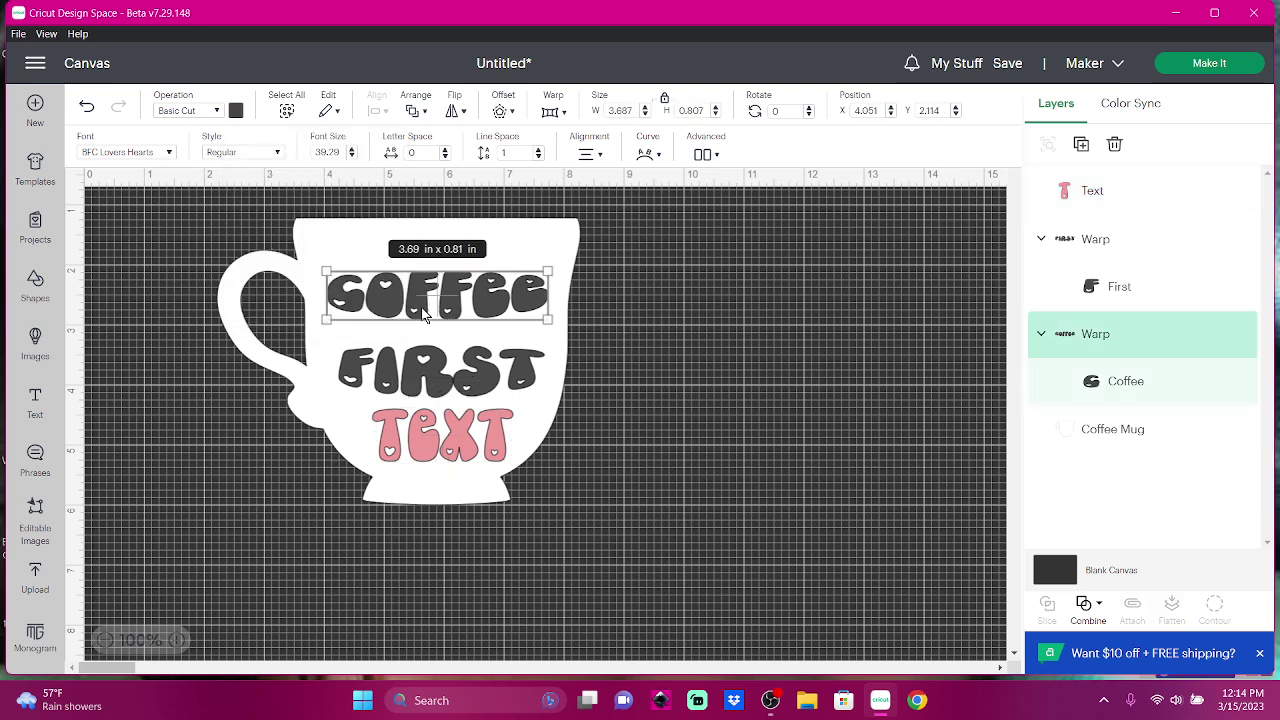
Give COFFEE a pink colour shifted toward magenta in the custom colour picker.
{"action": "left_click", "coordinate": [236, 111]}
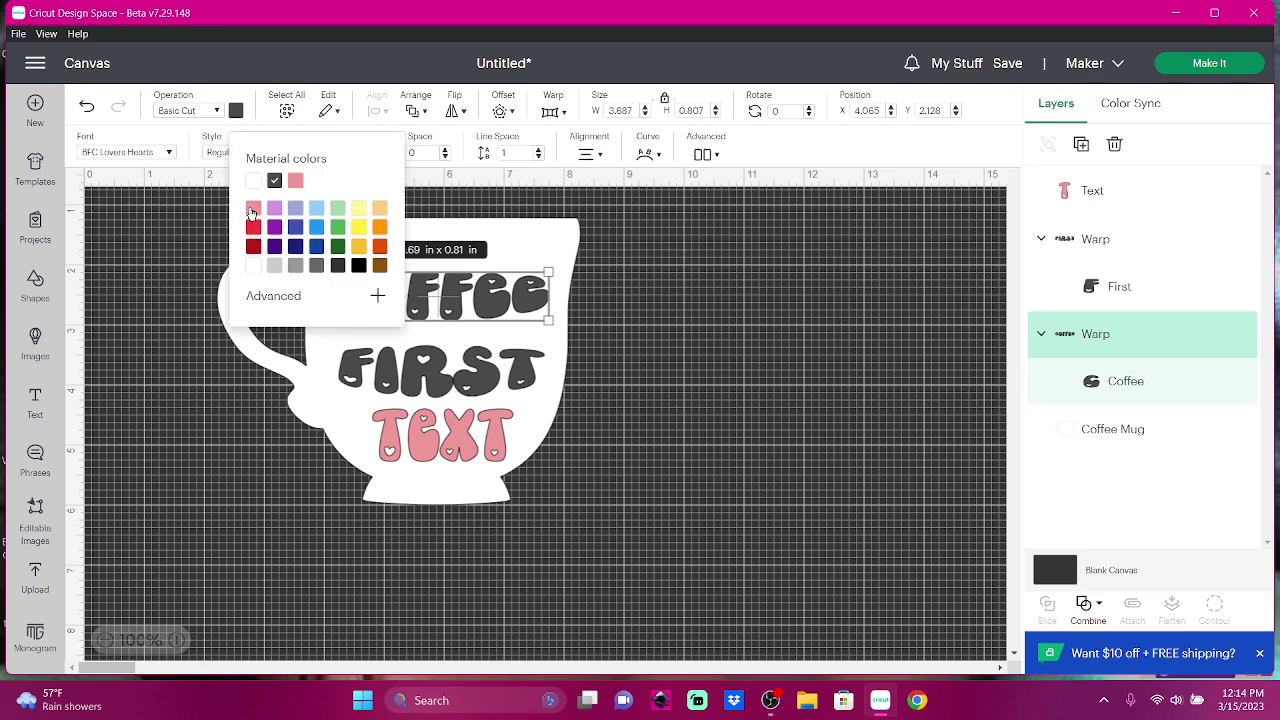
{"action": "left_click", "coordinate": [333, 295]}
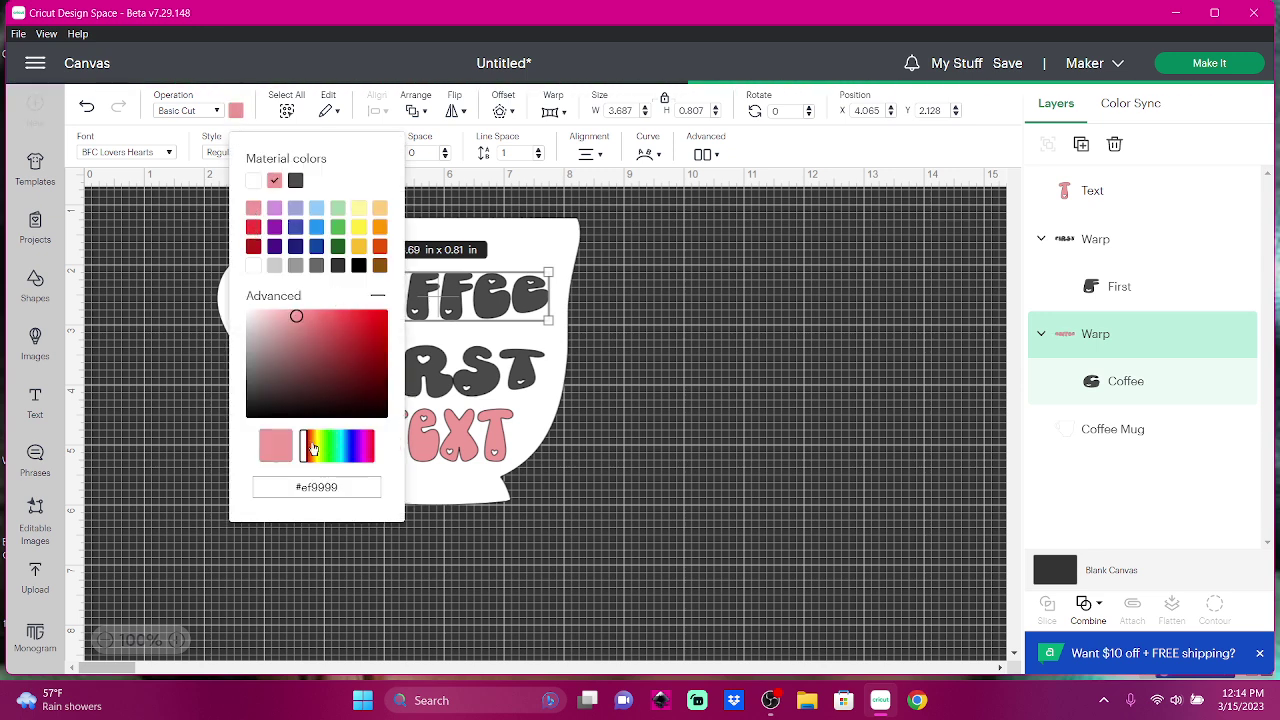
{"action": "left_click", "coordinate": [365, 448]}
{"action": "key", "text": "Escape"}
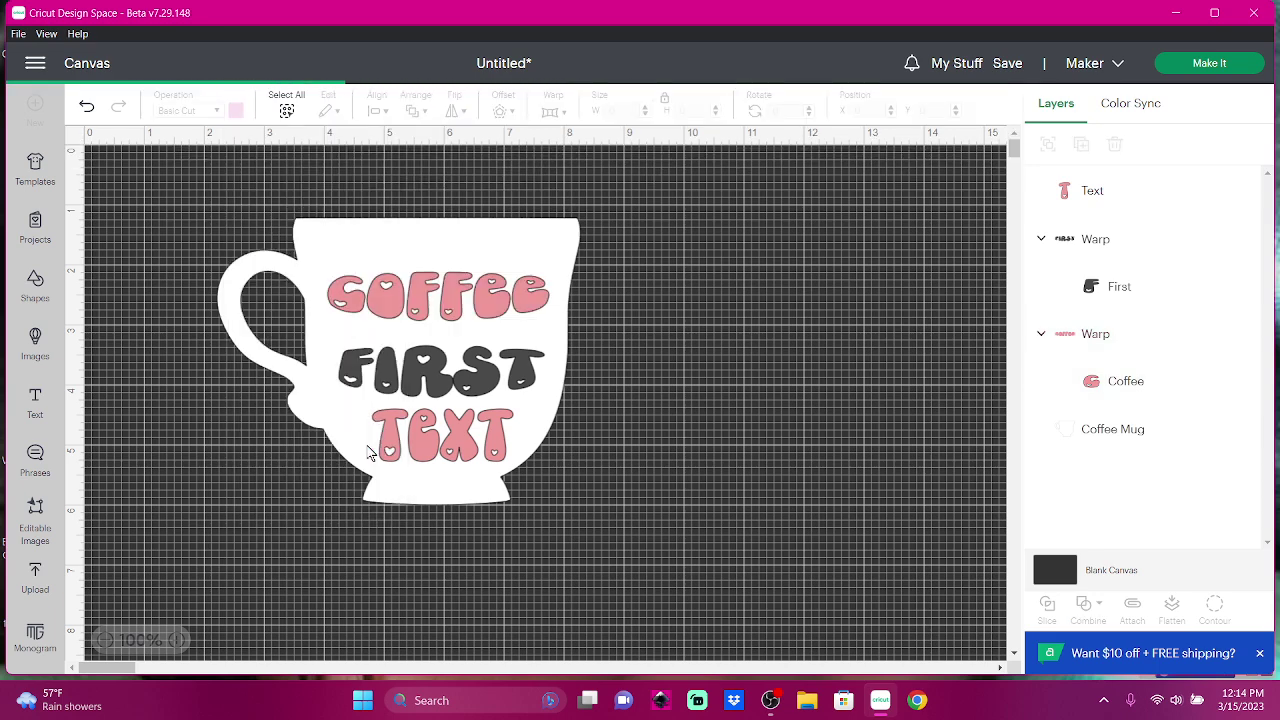
{"action": "left_click", "coordinate": [365, 308]}
{"action": "left_click", "coordinate": [293, 213]}
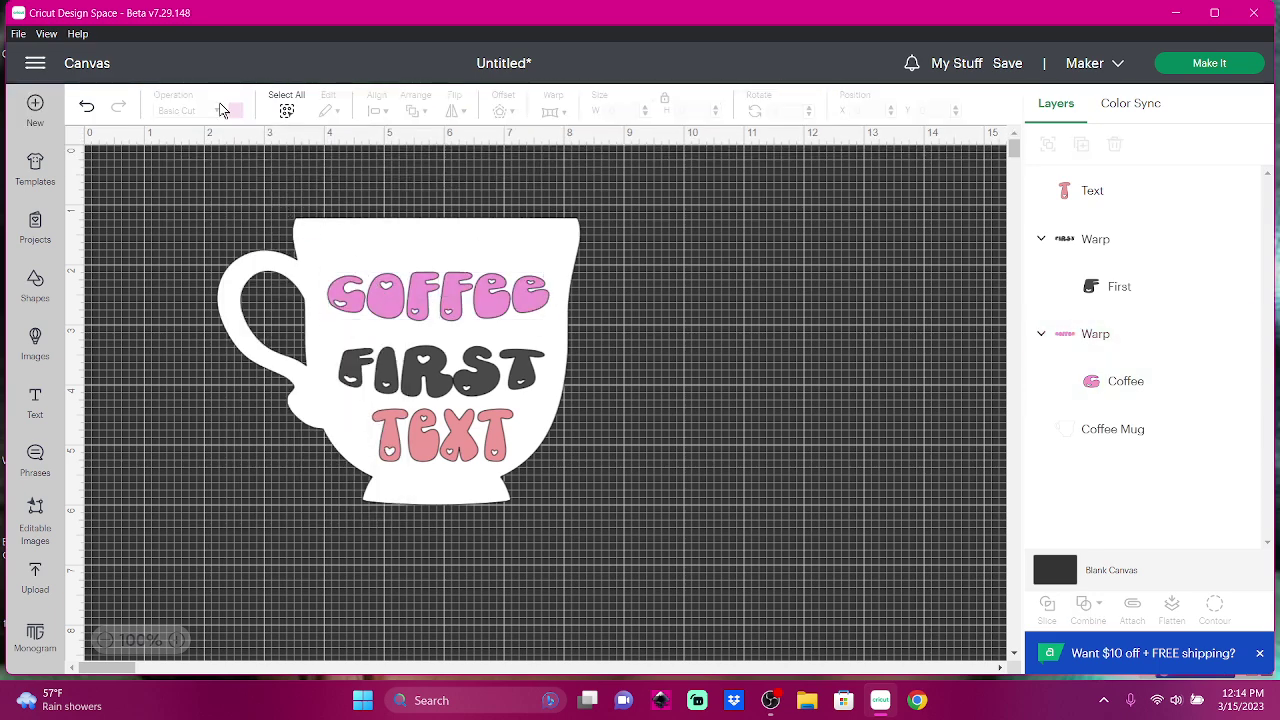
Fine-tune COFFEE's colour to the brighter hot pink #f161a0.
{"action": "left_click", "coordinate": [350, 307]}
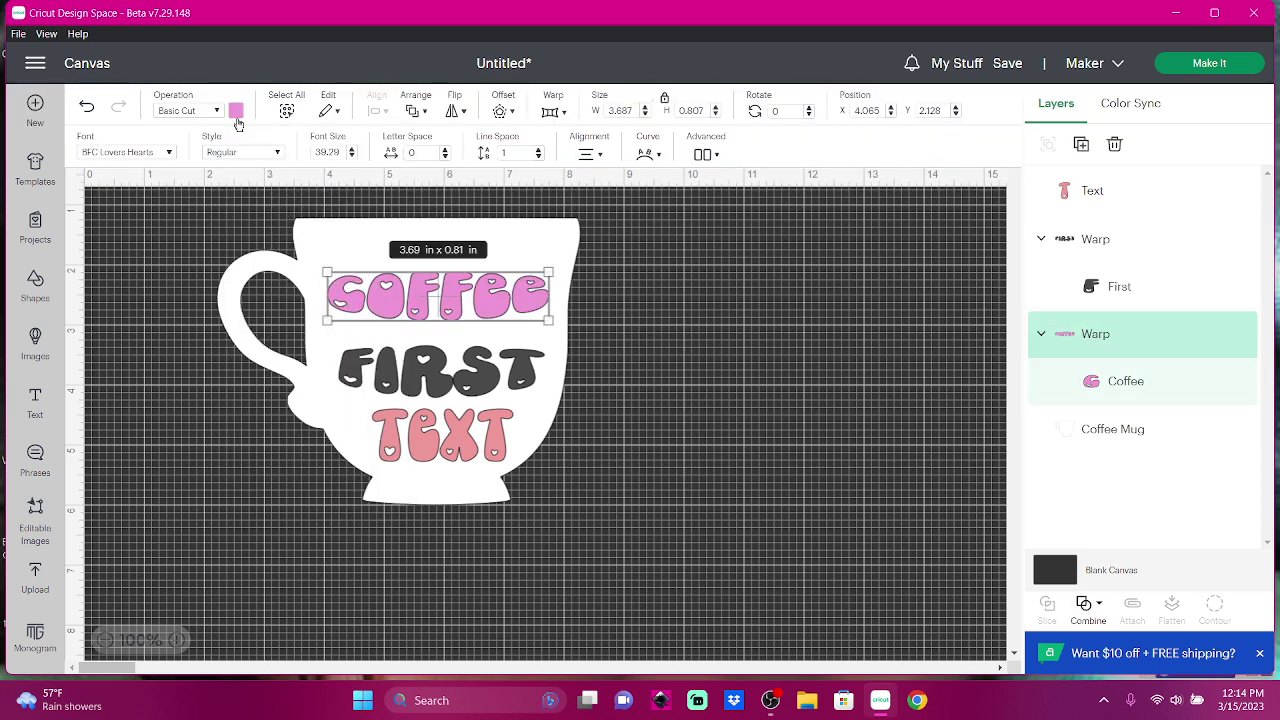
{"action": "left_click", "coordinate": [236, 110]}
{"action": "left_click_drag", "start_coordinate": [294, 317], "coordinate": [331, 317]}
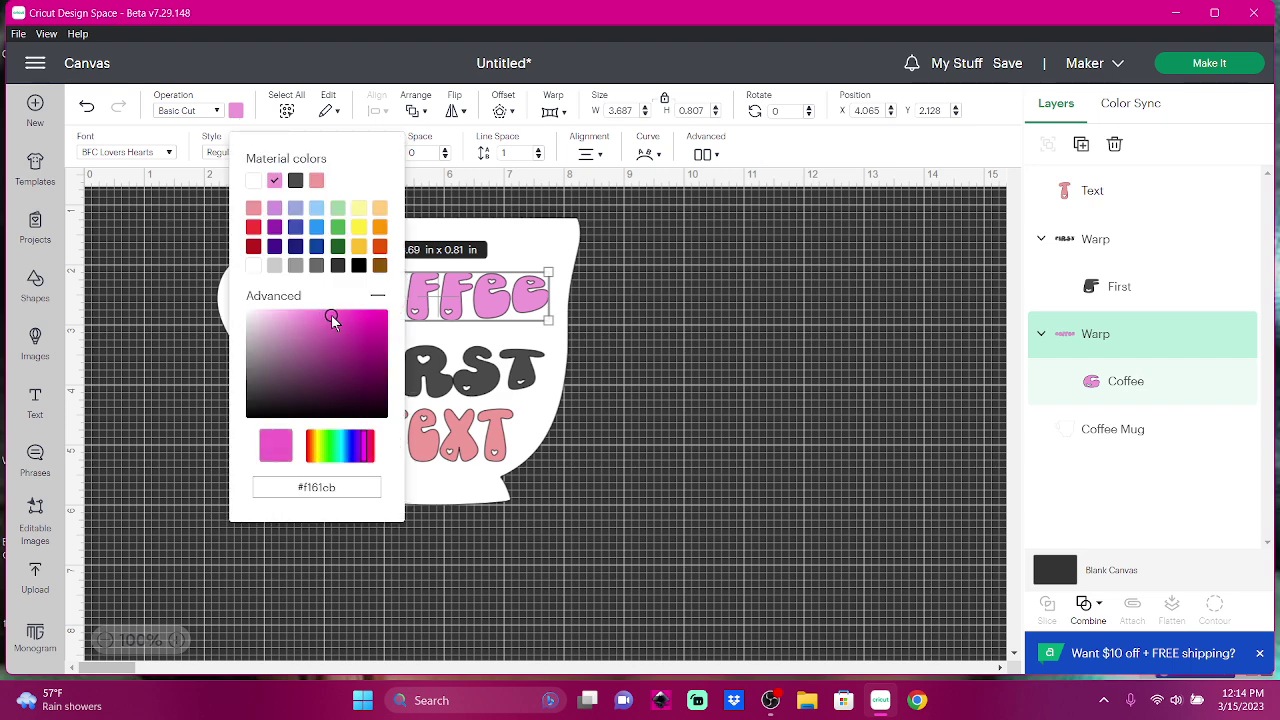
{"action": "left_click", "coordinate": [371, 449]}
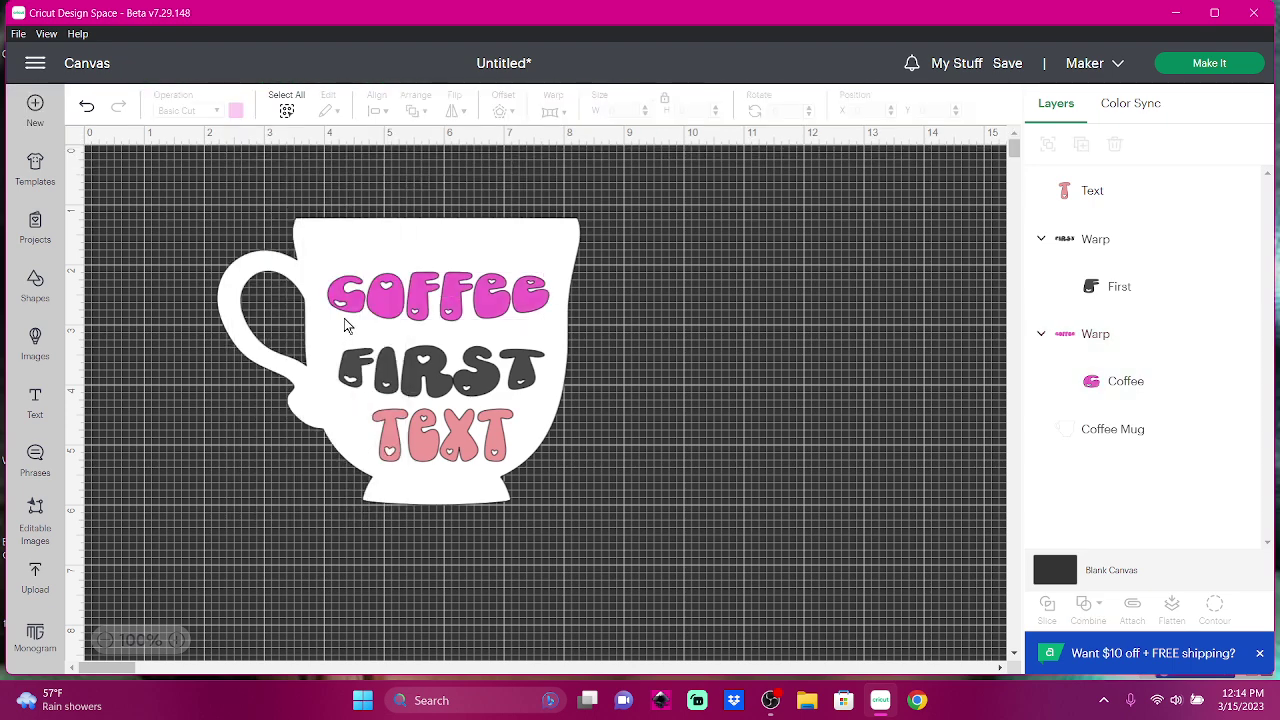
{"action": "left_click", "coordinate": [344, 319]}
{"action": "left_click", "coordinate": [235, 112]}
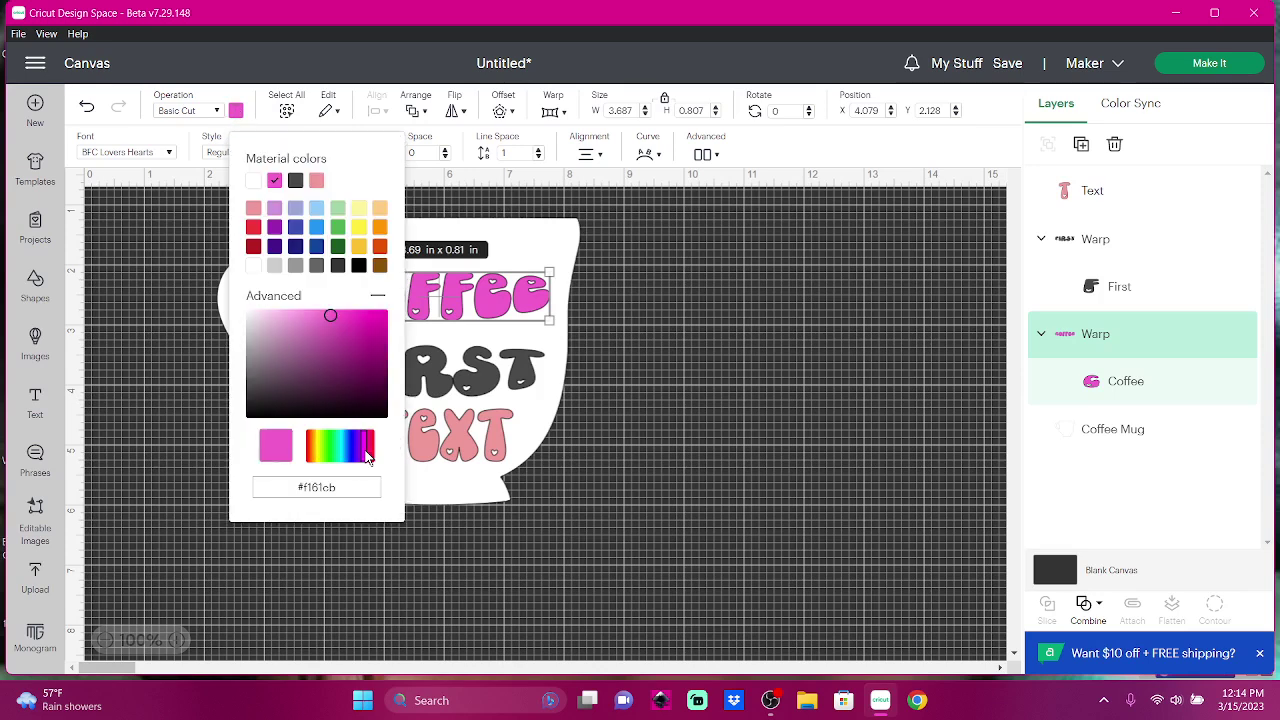
{"action": "left_click_drag", "start_coordinate": [359, 455], "coordinate": [372, 457]}
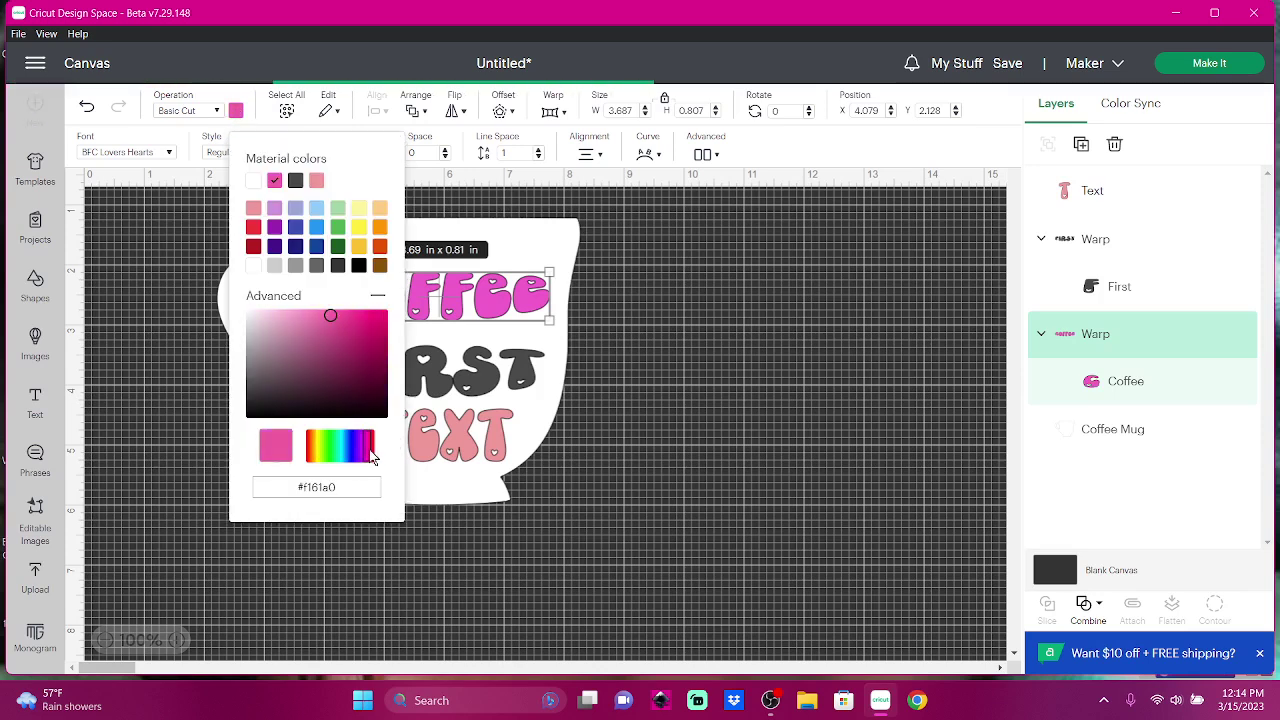
{"action": "left_click", "coordinate": [330, 323]}
{"action": "left_click", "coordinate": [344, 304]}
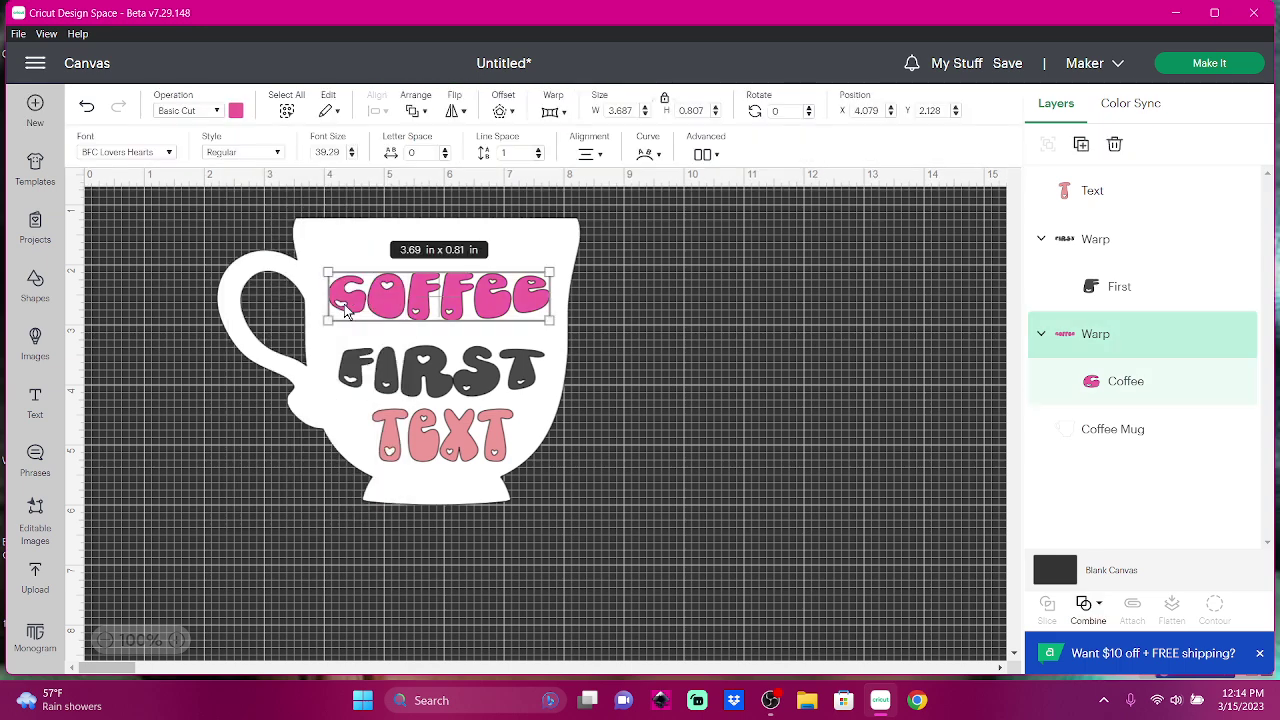
Delete the leftover TEXT placeholder word from the mug.
{"action": "left_click", "coordinate": [417, 470]}
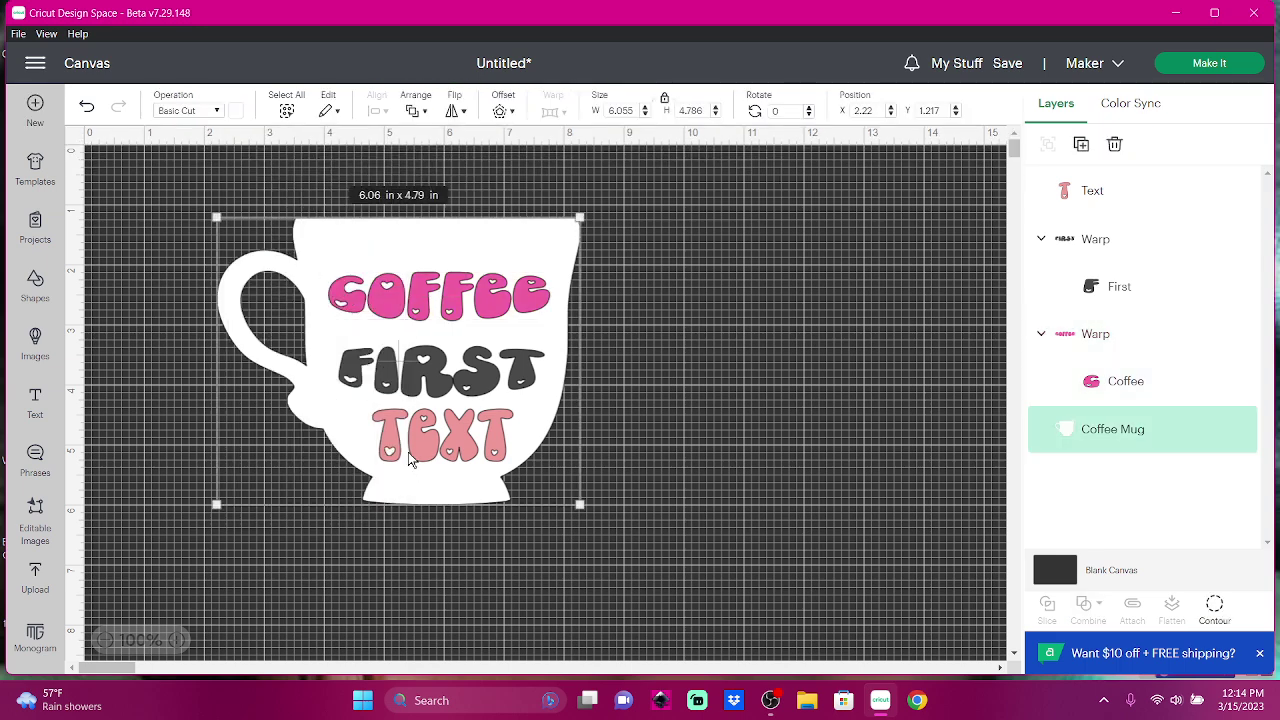
{"action": "left_click", "coordinate": [704, 514]}
{"action": "left_click", "coordinate": [442, 452]}
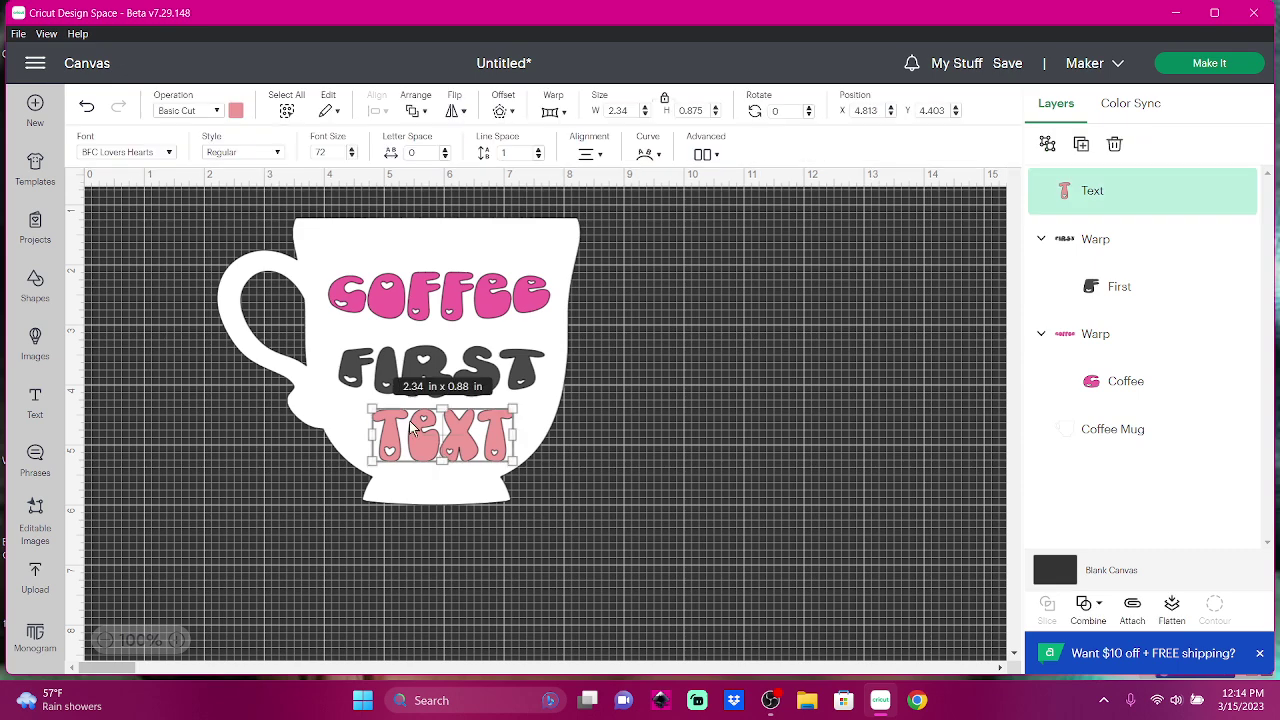
{"action": "left_click", "coordinate": [1114, 144]}
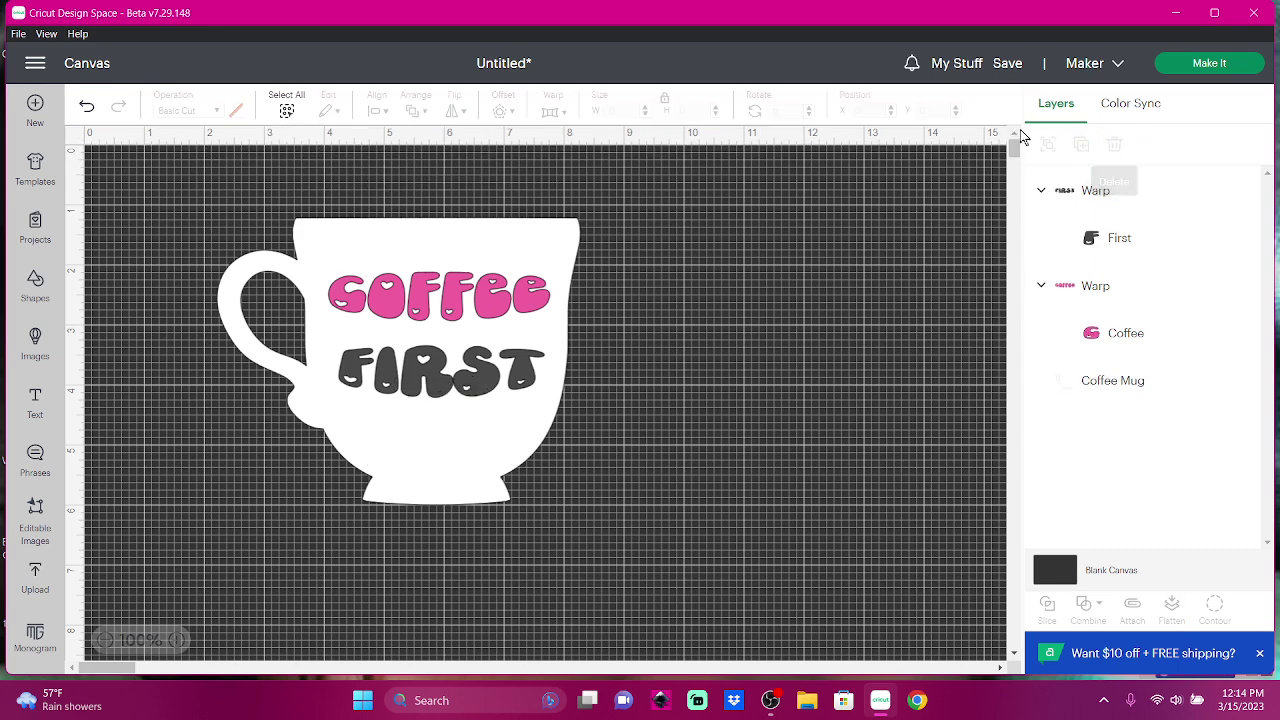
Colour FIRST the same hot pink as COFFEE and nudge it slightly into position.
{"action": "left_click", "coordinate": [380, 373]}
{"action": "left_click", "coordinate": [237, 111]}
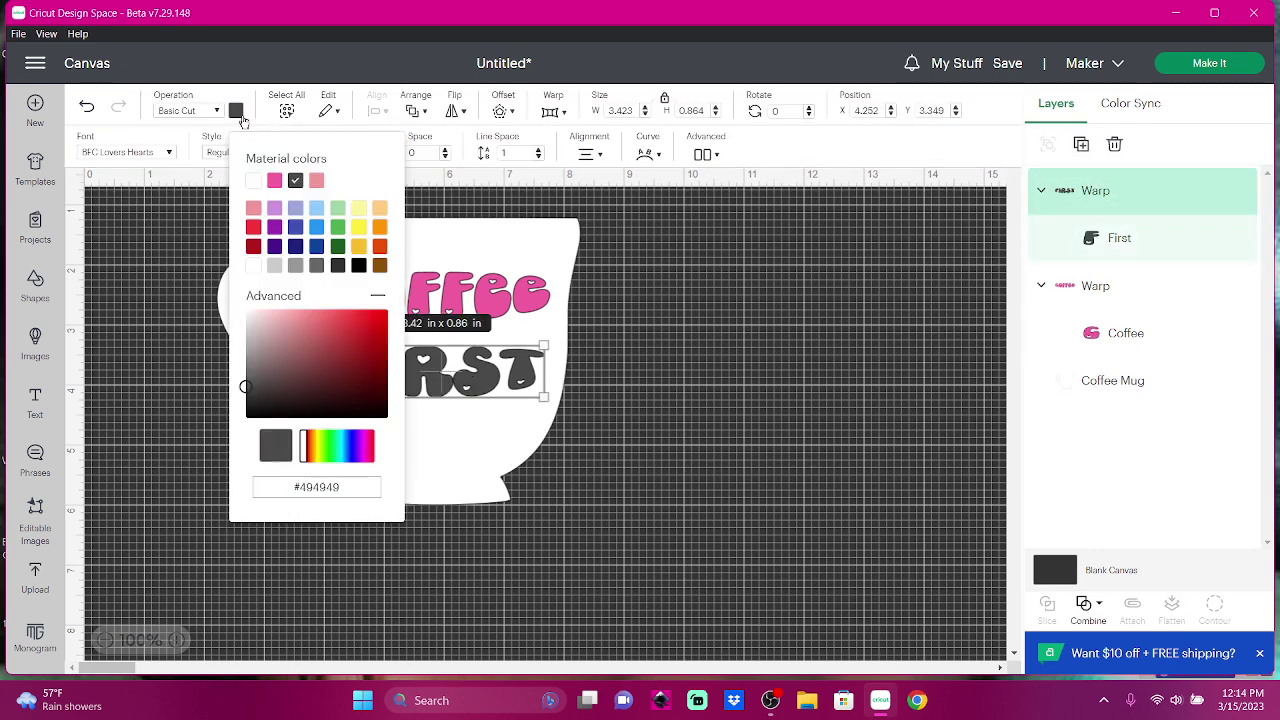
{"action": "left_click", "coordinate": [270, 186]}
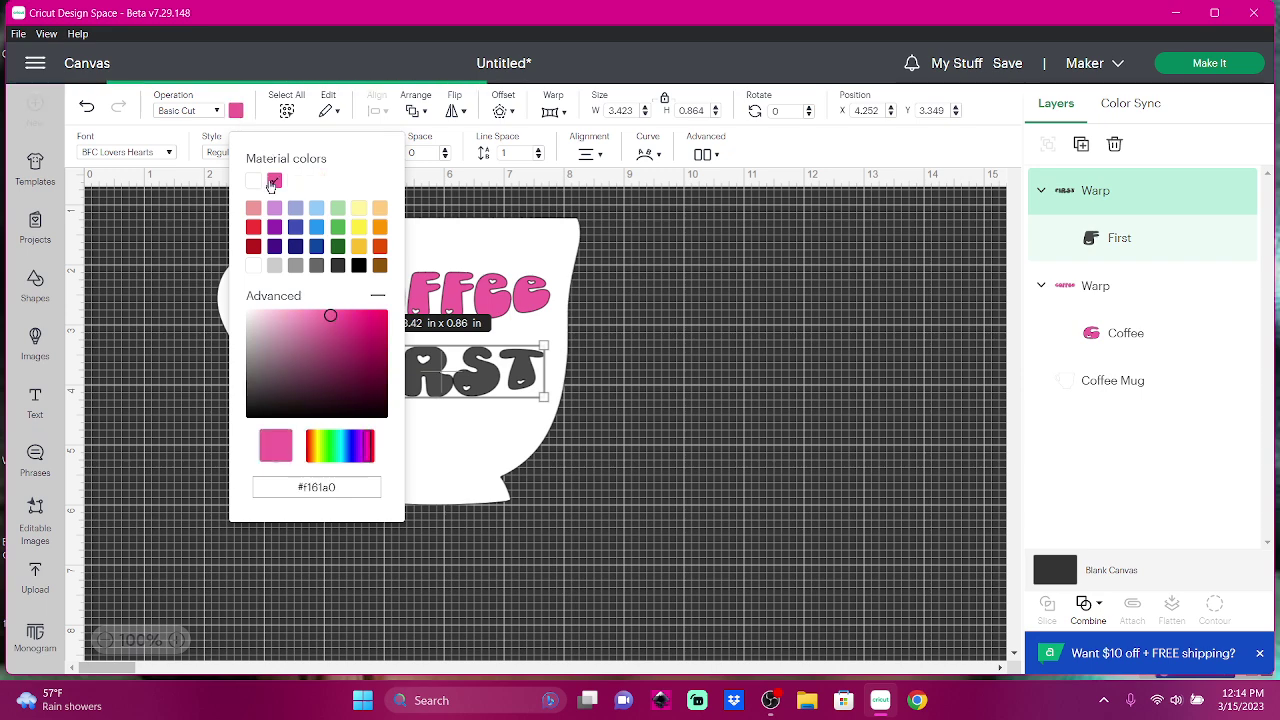
{"action": "key", "text": "Escape"}
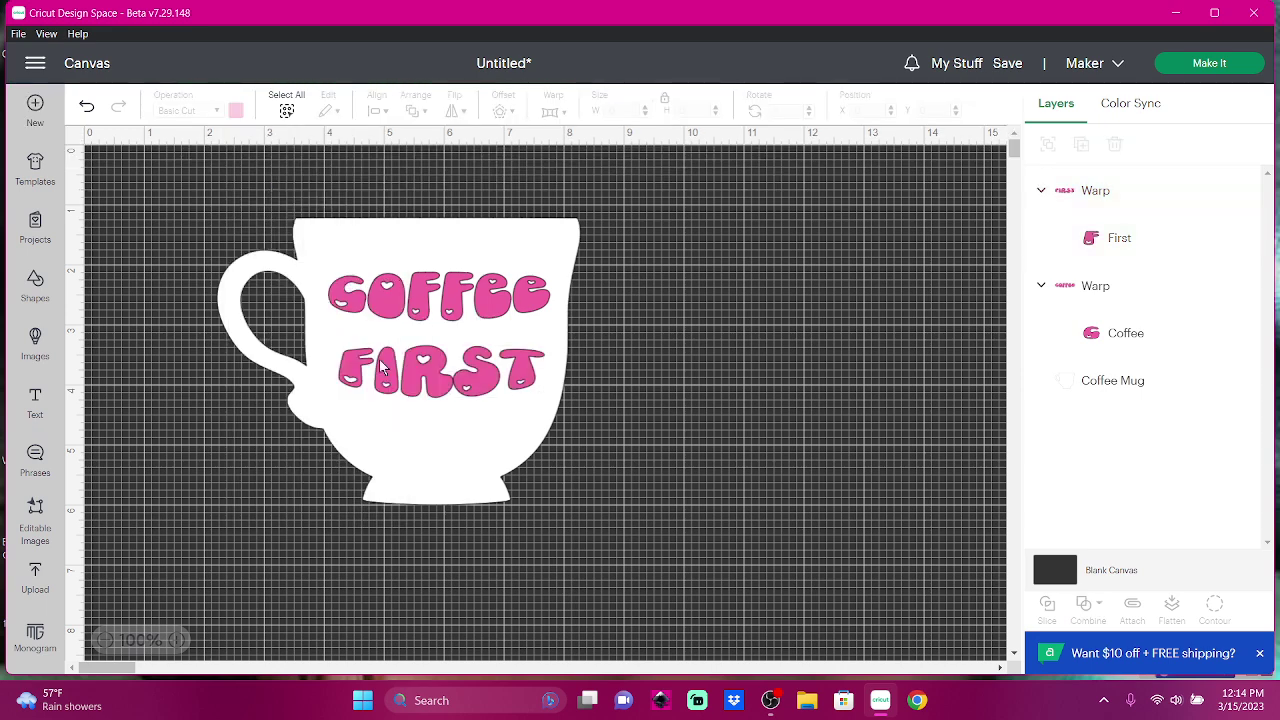
{"action": "left_click_drag", "start_coordinate": [380, 368], "coordinate": [376, 370]}
{"action": "left_click", "coordinate": [403, 468]}
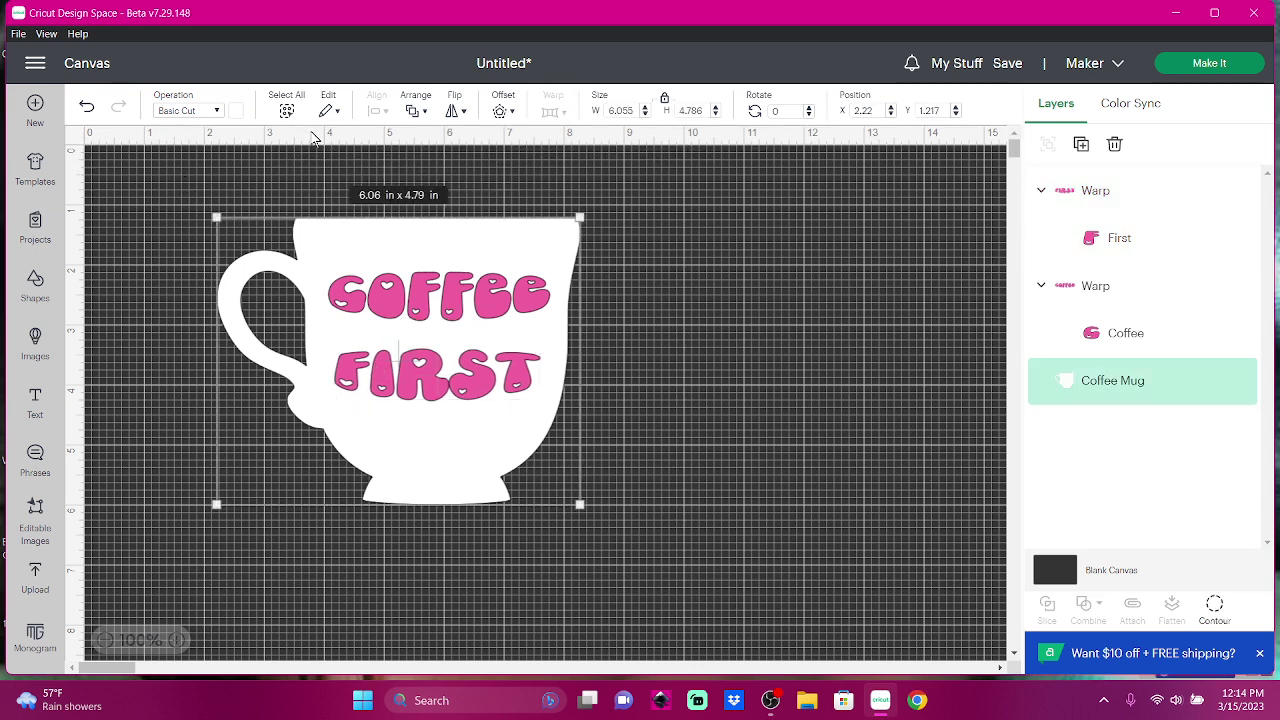
Recolour the coffee mug from white to aqua cyan.
{"action": "left_click", "coordinate": [237, 112]}
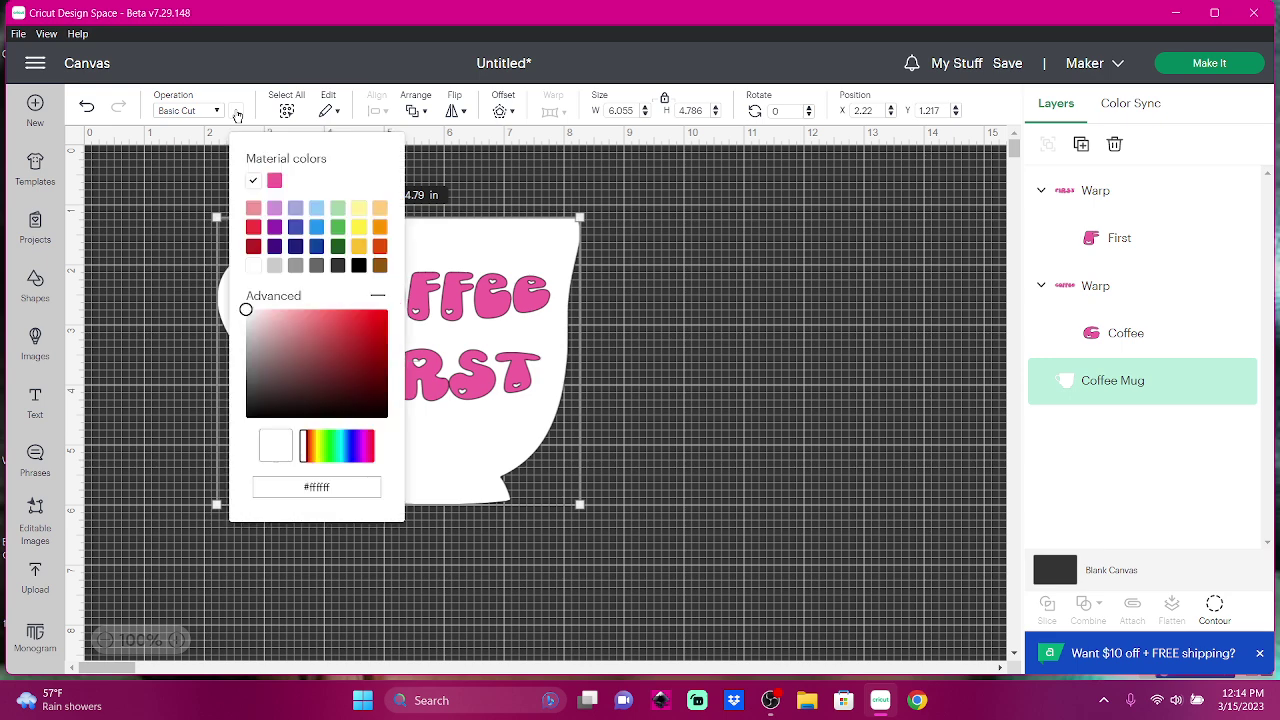
{"action": "left_click", "coordinate": [316, 228]}
{"action": "left_click", "coordinate": [342, 450]}
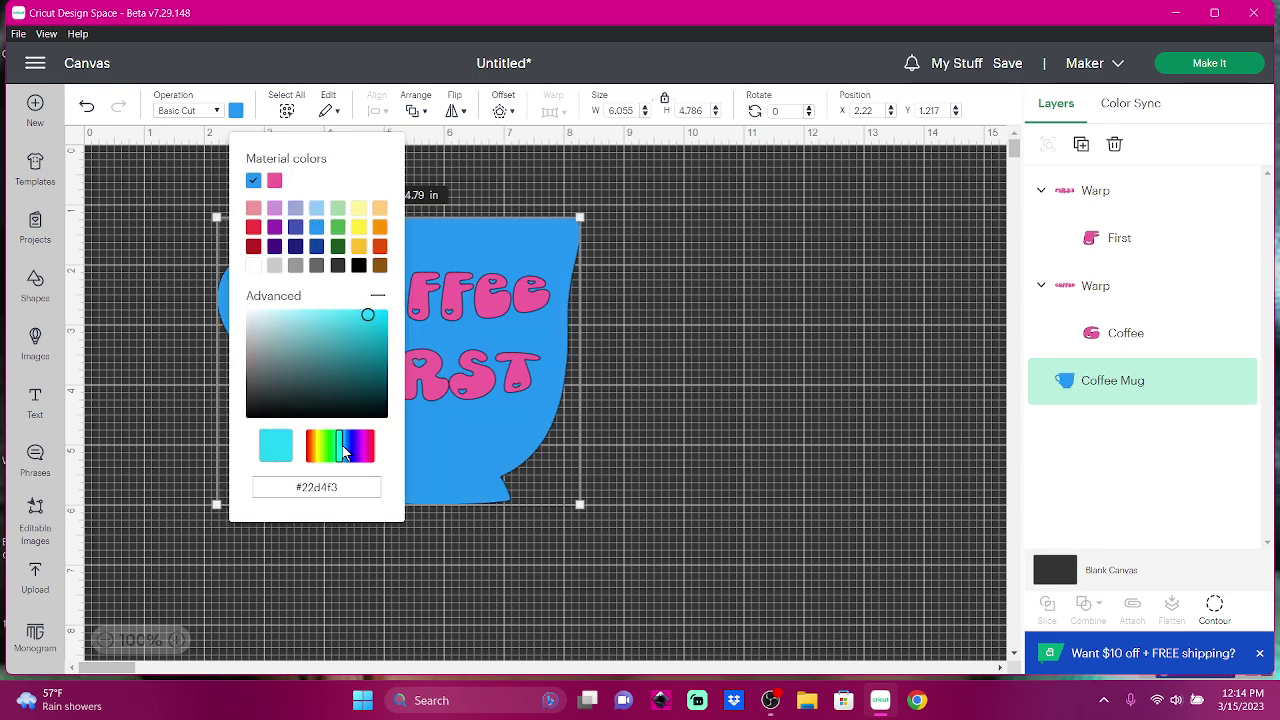
{"action": "left_click", "coordinate": [335, 453]}
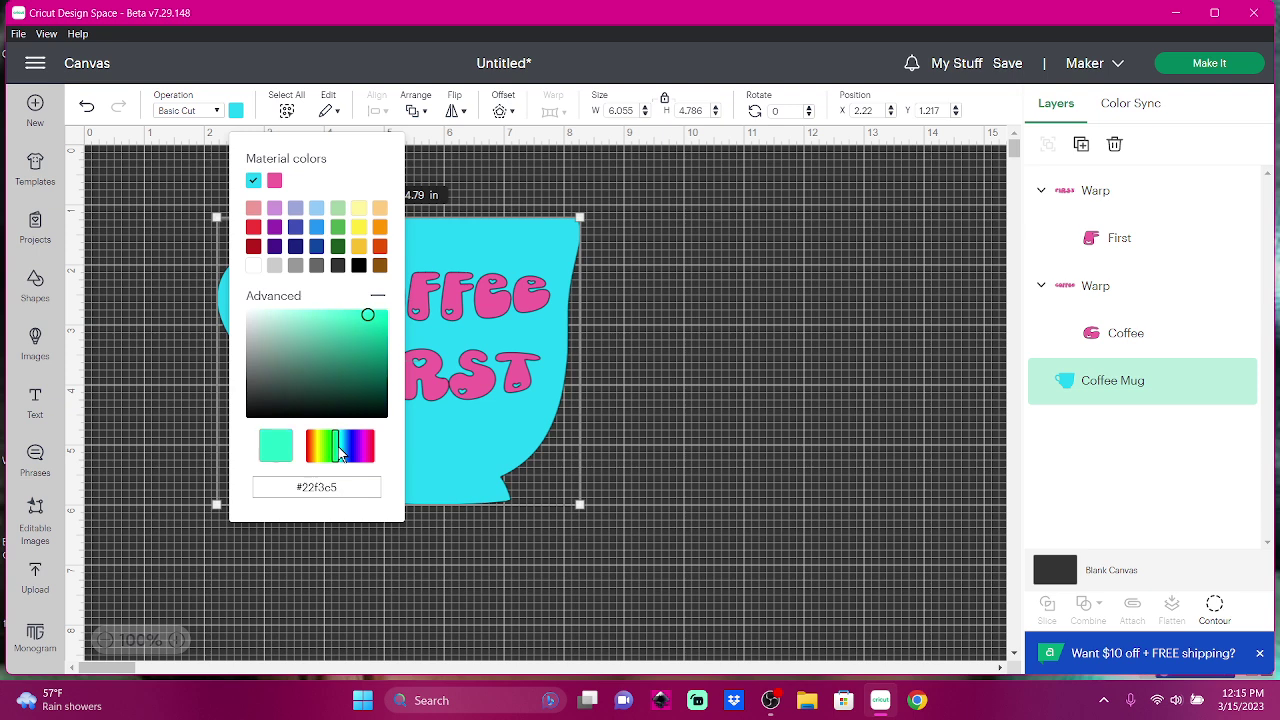
{"action": "left_click", "coordinate": [341, 453]}
{"action": "left_click", "coordinate": [487, 436]}
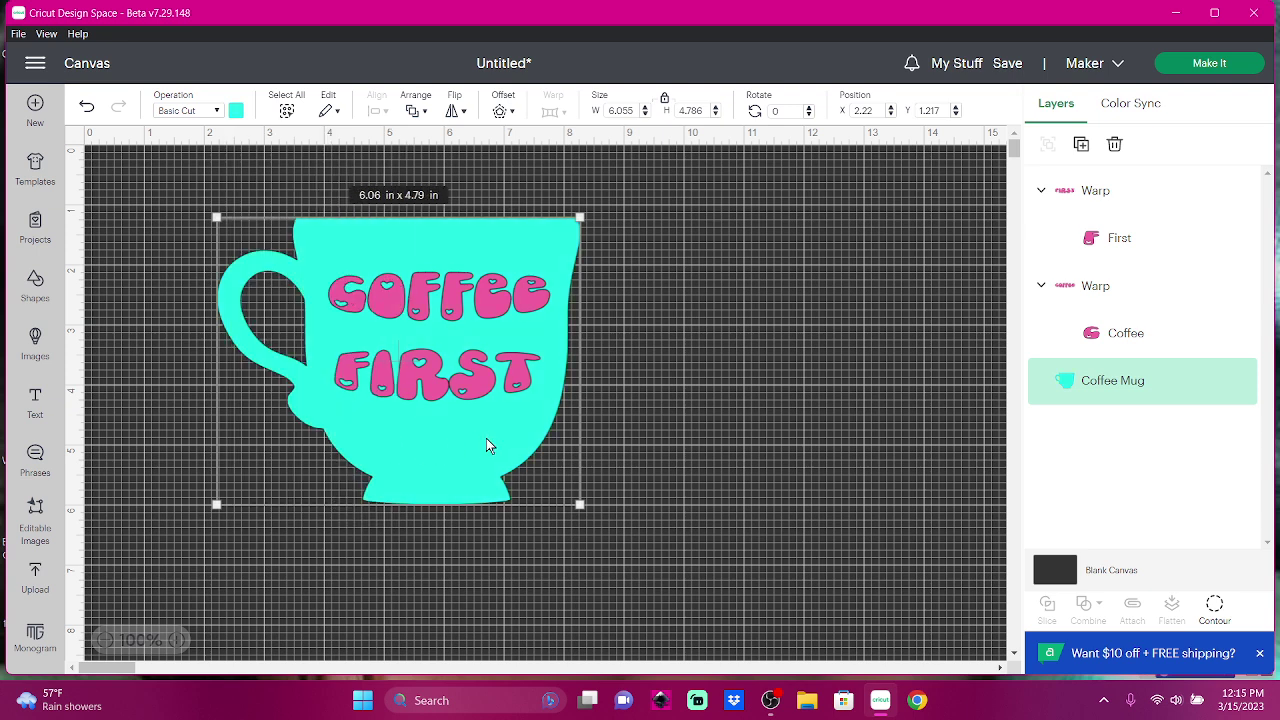
Nudge COFFEE slightly down and right, closer to FIRST.
{"action": "left_click", "coordinate": [647, 480]}
{"action": "left_click", "coordinate": [432, 377]}
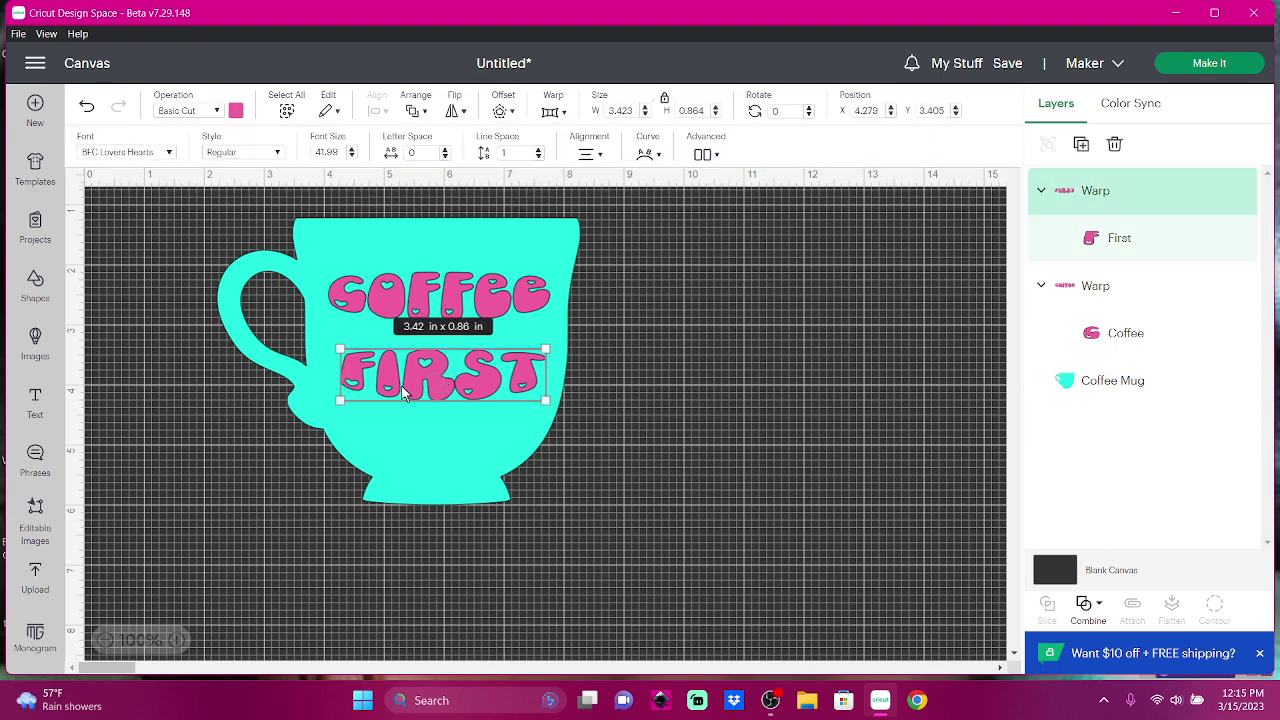
{"action": "left_click_drag", "start_coordinate": [391, 315], "coordinate": [393, 325]}
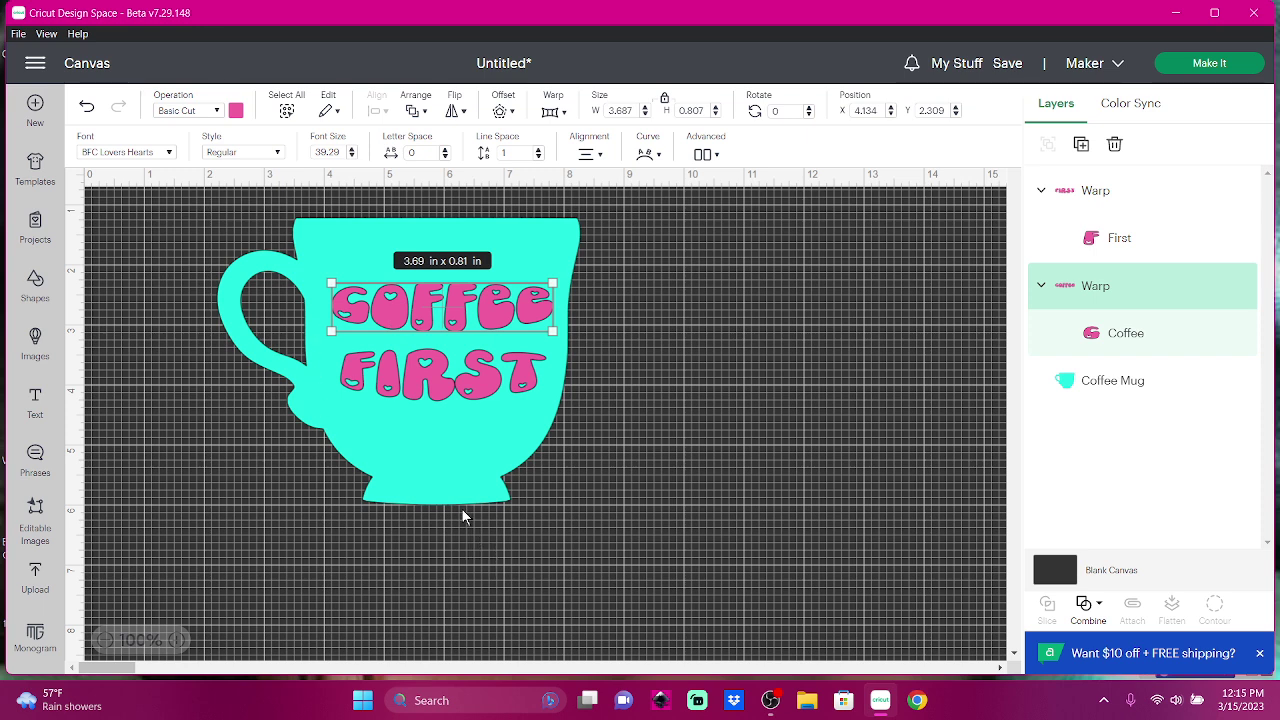
{"action": "left_click", "coordinate": [549, 613]}
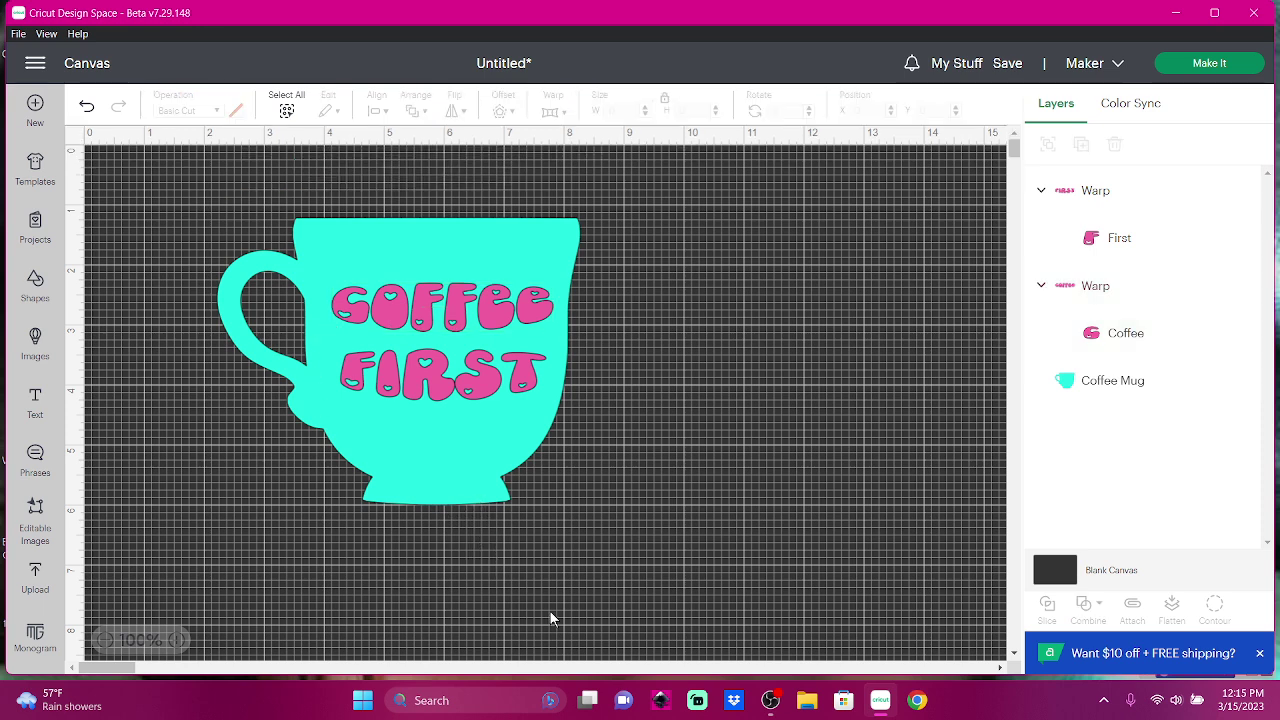
{"action": "left_click", "coordinate": [771, 703]}
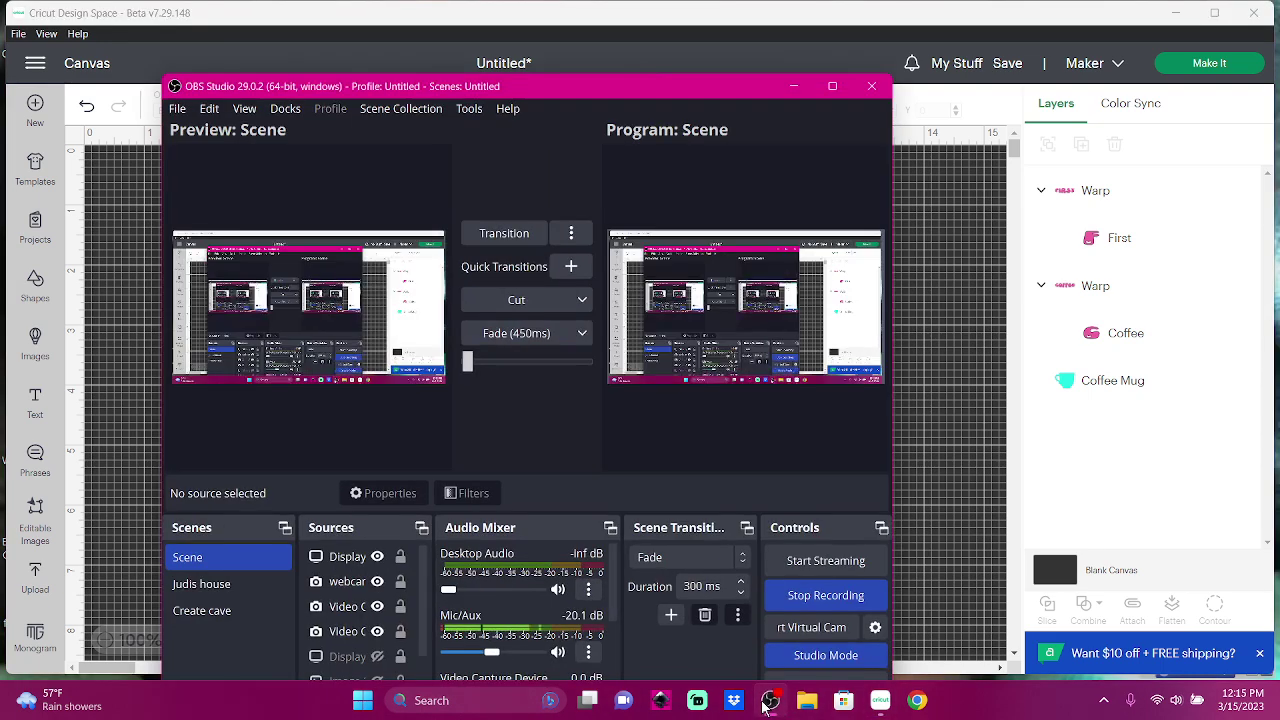